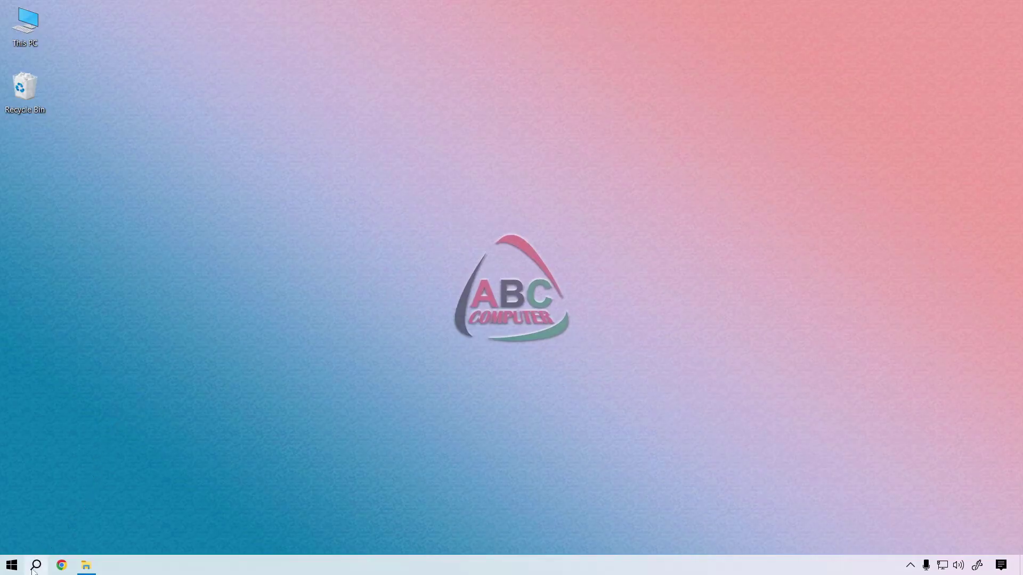
- Launch Adobe Photoshop CC 2019 by searching 'photo' in the Windows taskbar search
left_click(33, 568)
type("photo")
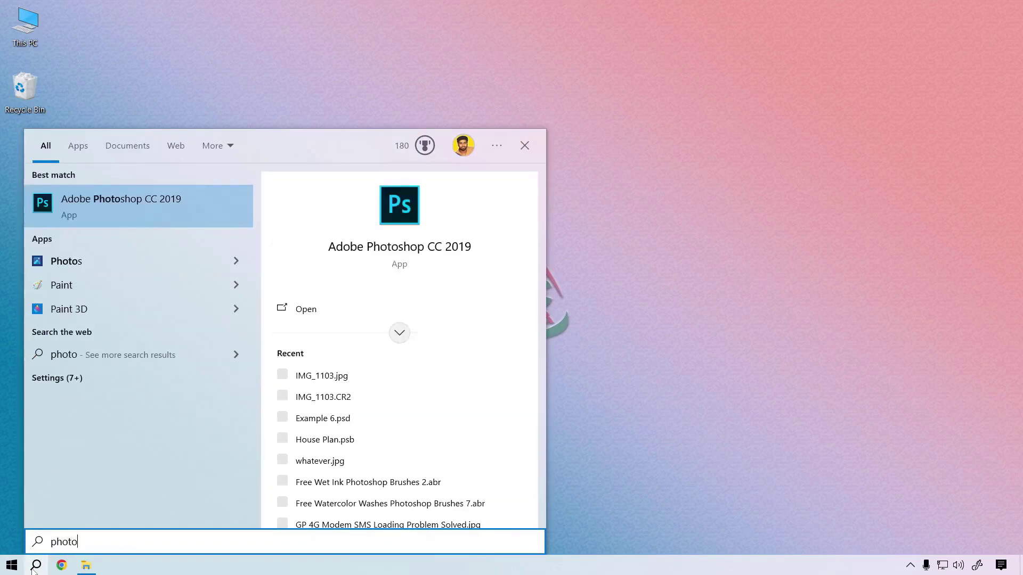
key("Return")
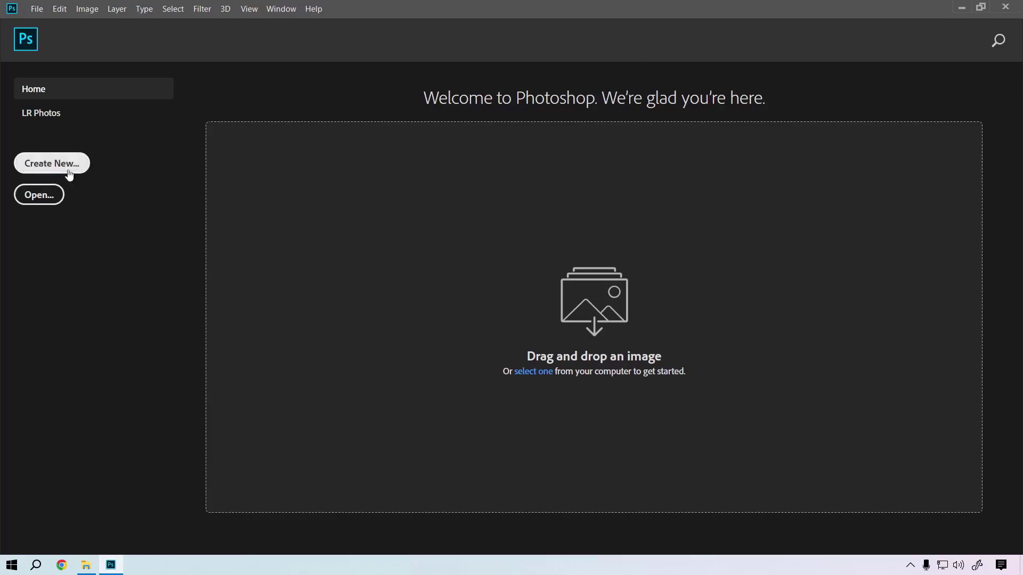
- Create a blank A4 print document (2480 x 3508 px, 300 ppi) and view it at 100%
left_click(52, 163)
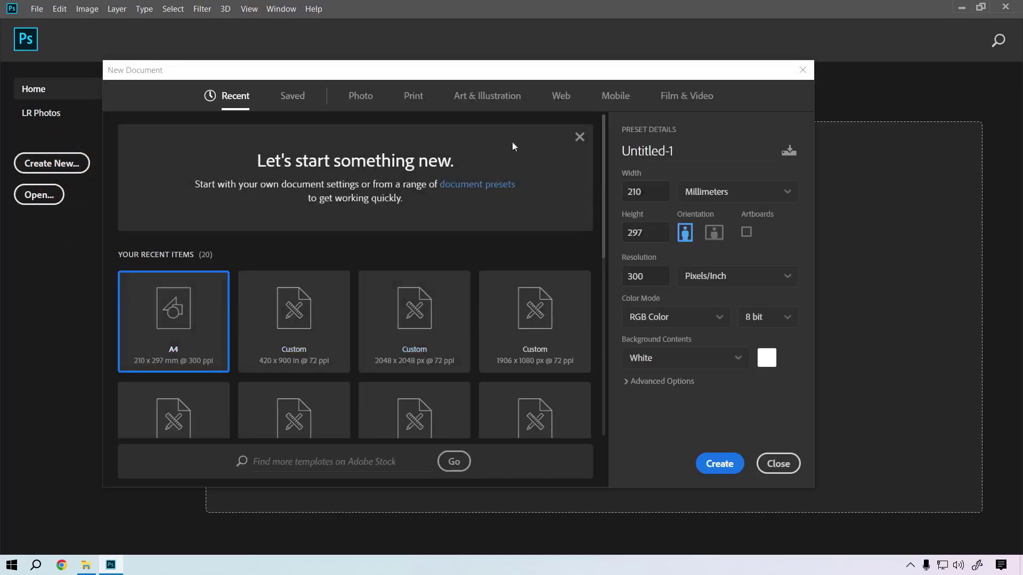
left_click(421, 98)
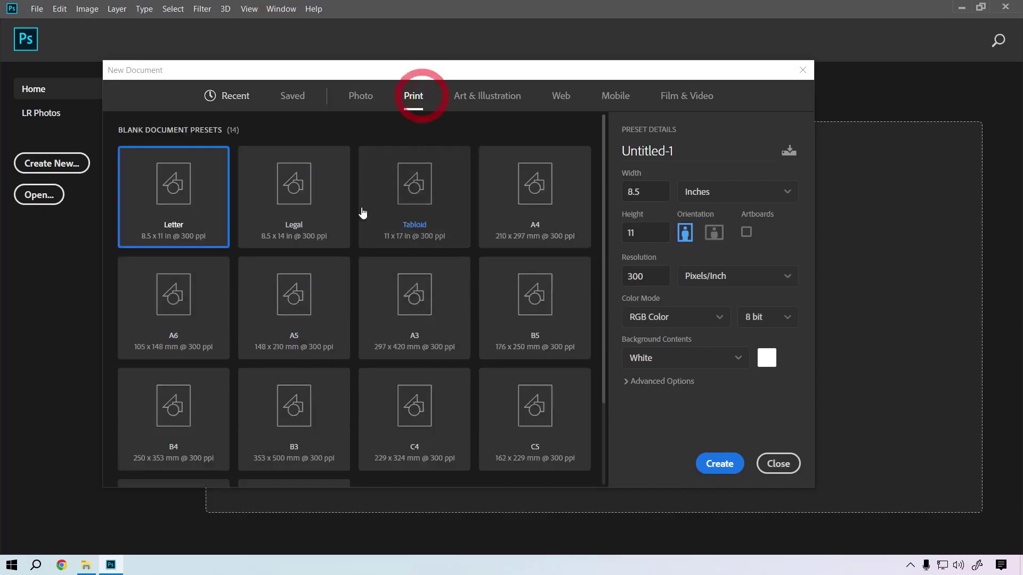
left_click(549, 230)
left_click(714, 469)
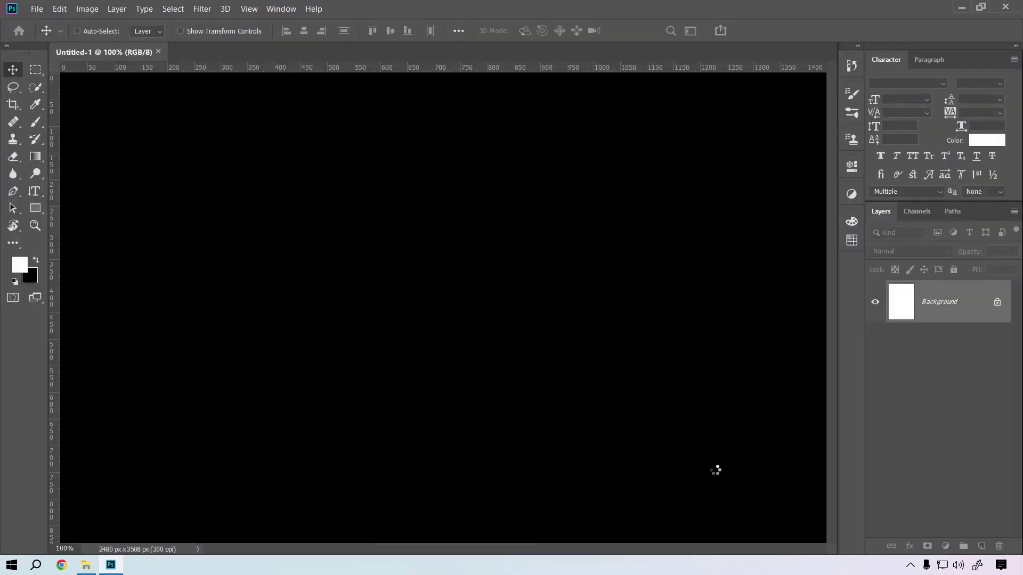
key("ctrl+1")
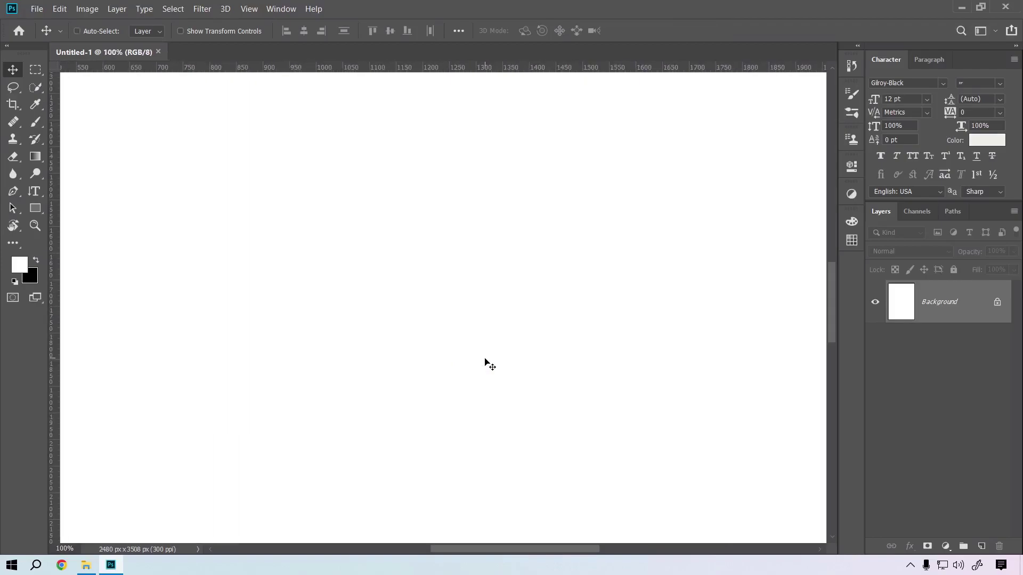
scroll(426, 368, "up", 3)
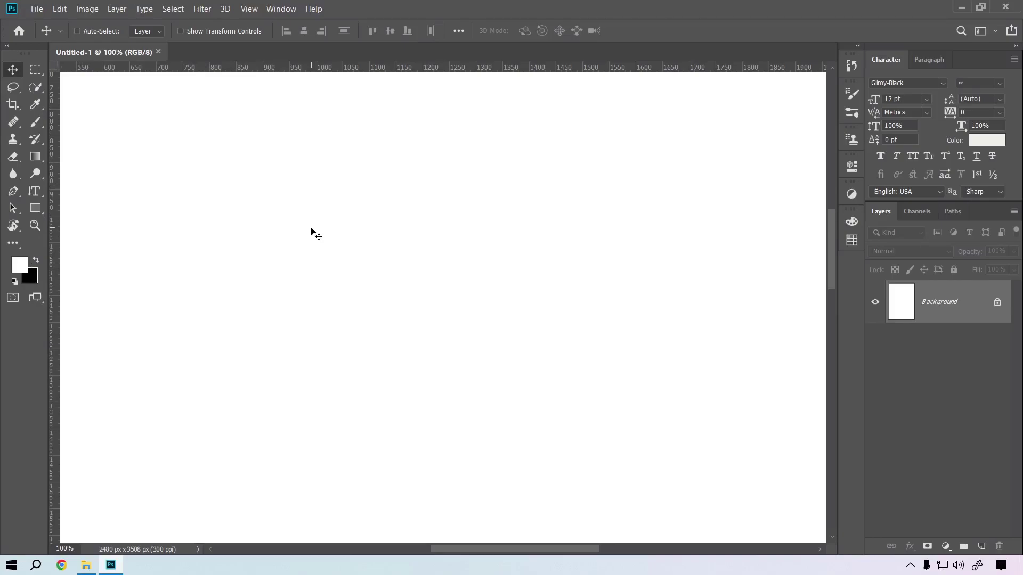
- Select the Rectangle Tool in Shape mode and bring up its Fill colour swatches
left_click(41, 212)
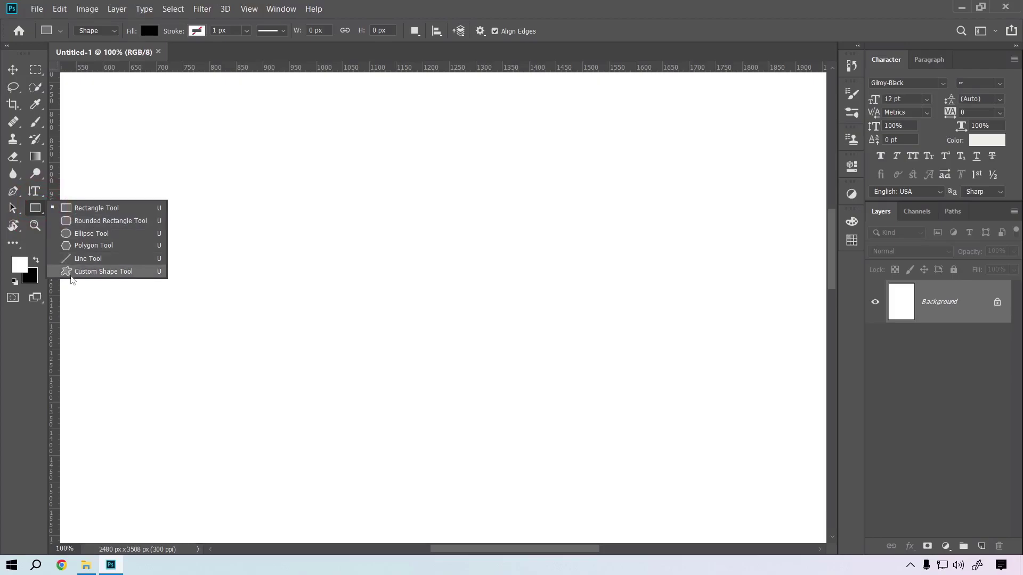
left_click(92, 209)
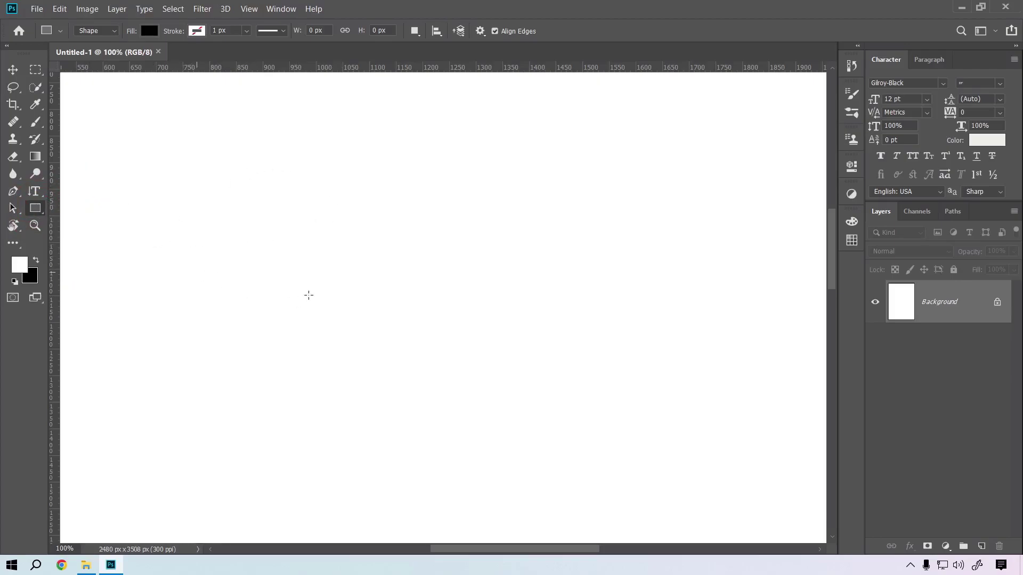
left_click(94, 31)
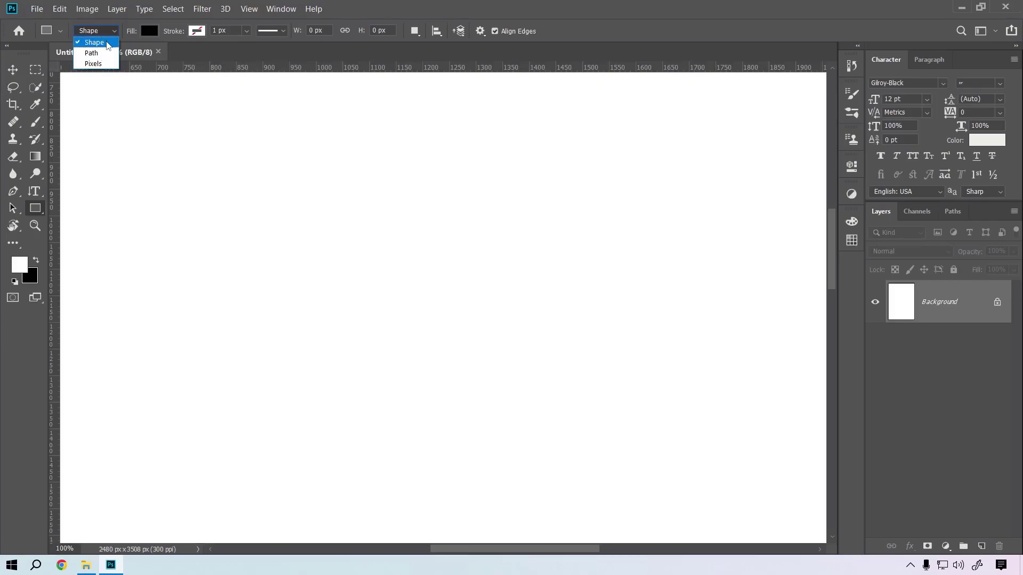
left_click(107, 43)
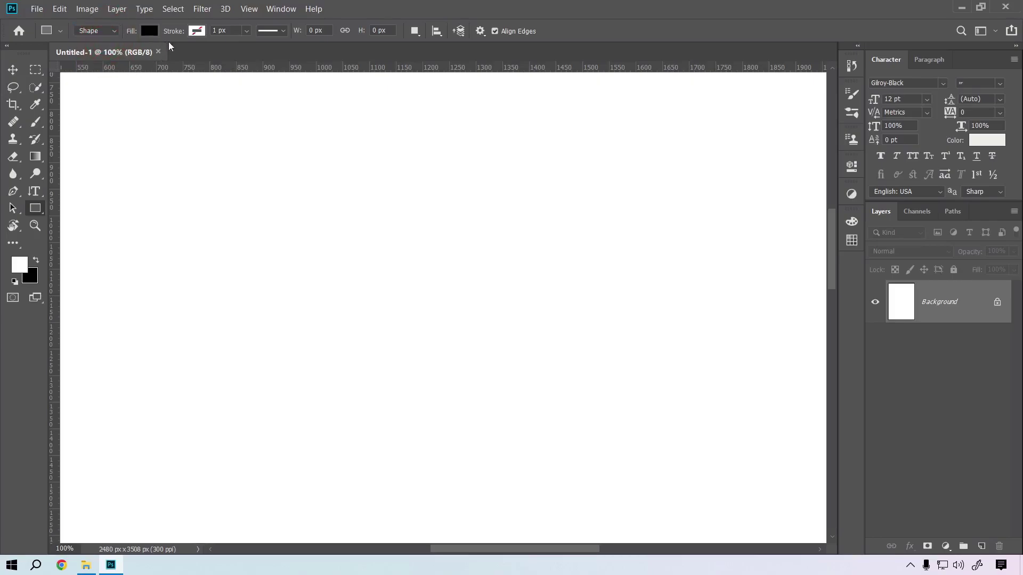
left_click(147, 32)
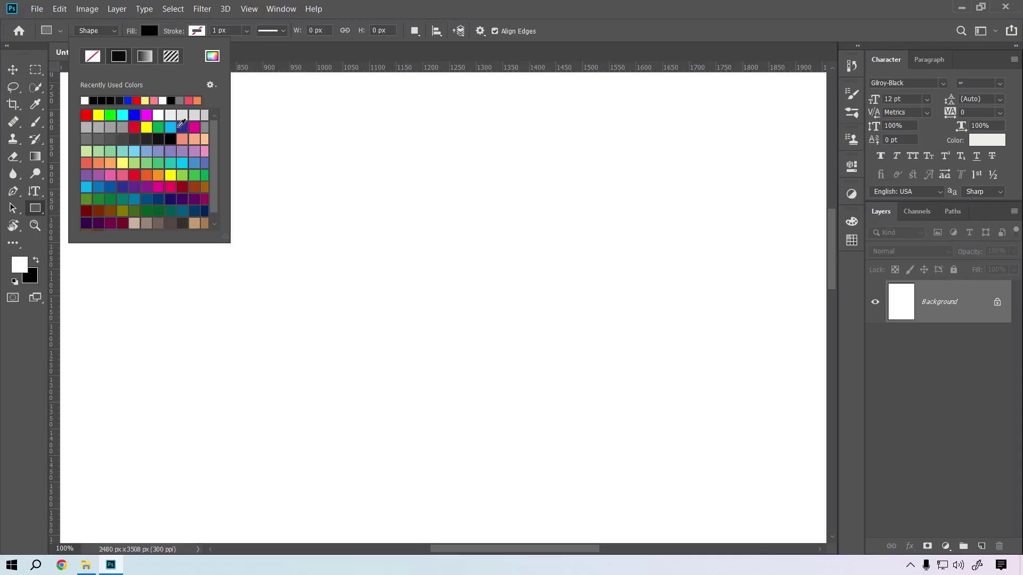
- Set the shape fill to green, hex 07e364, after trying cyan and yellow swatches
left_click(122, 115)
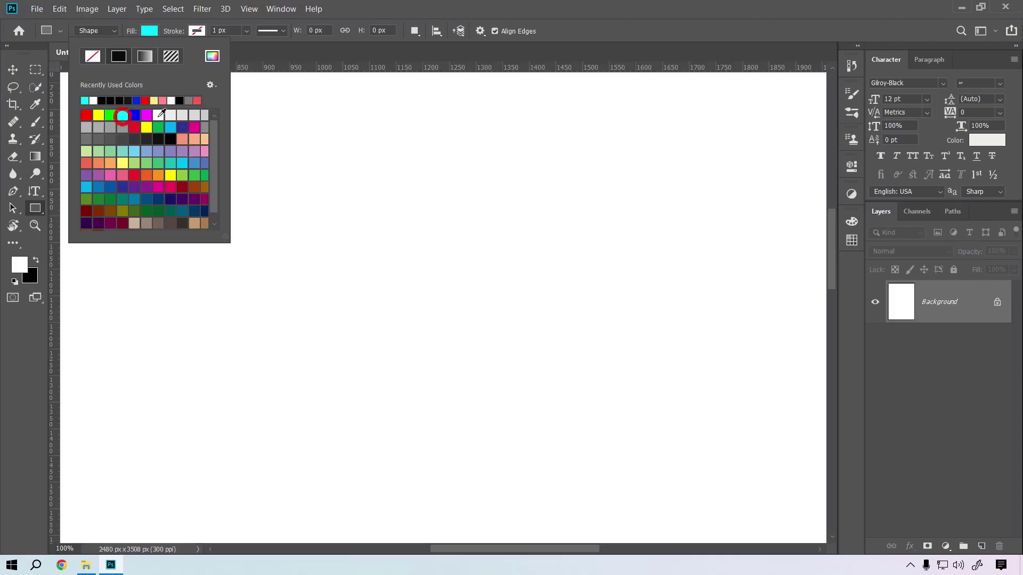
left_click(147, 127)
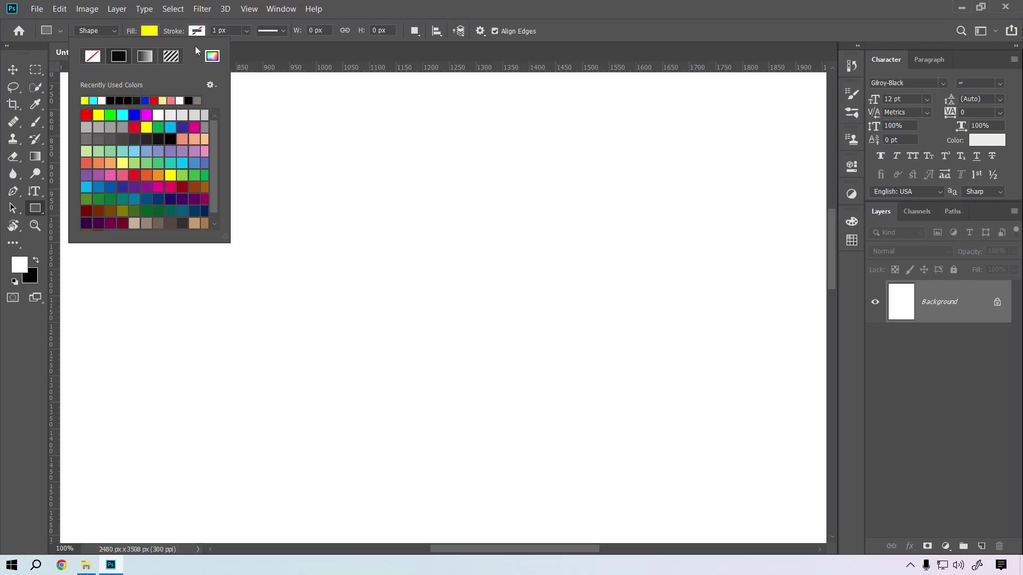
left_click(212, 56)
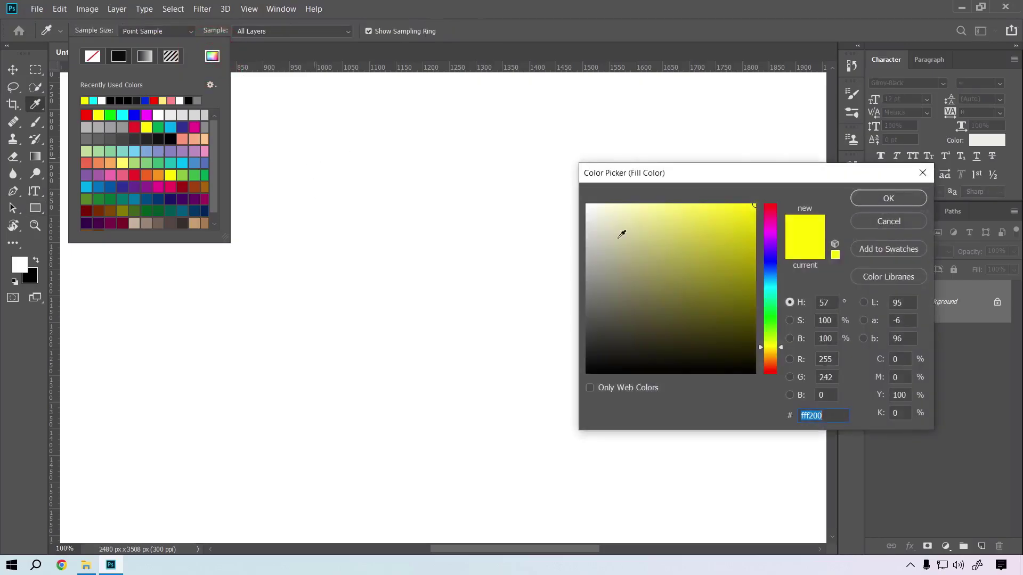
type("07e364")
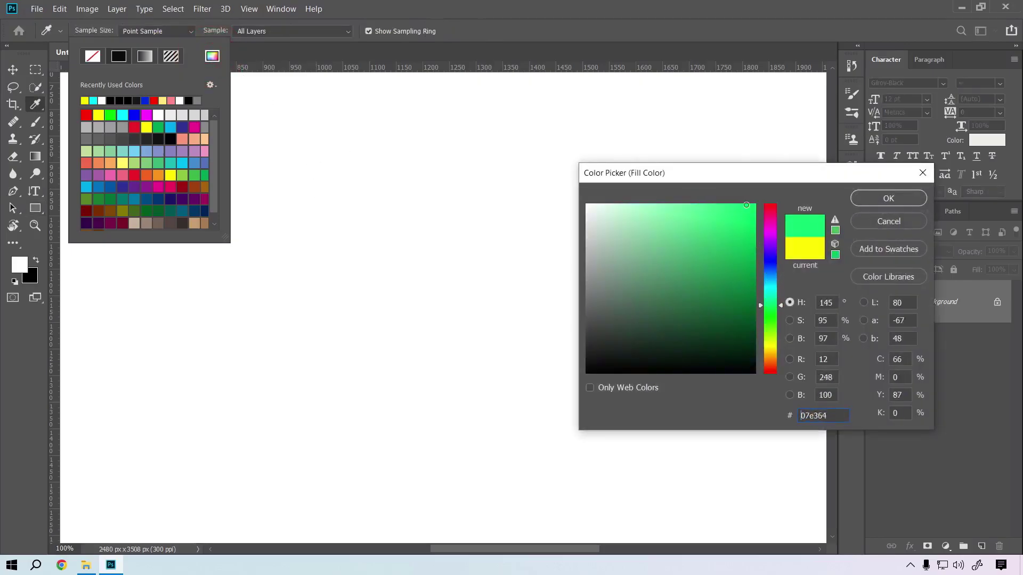
left_click(876, 200)
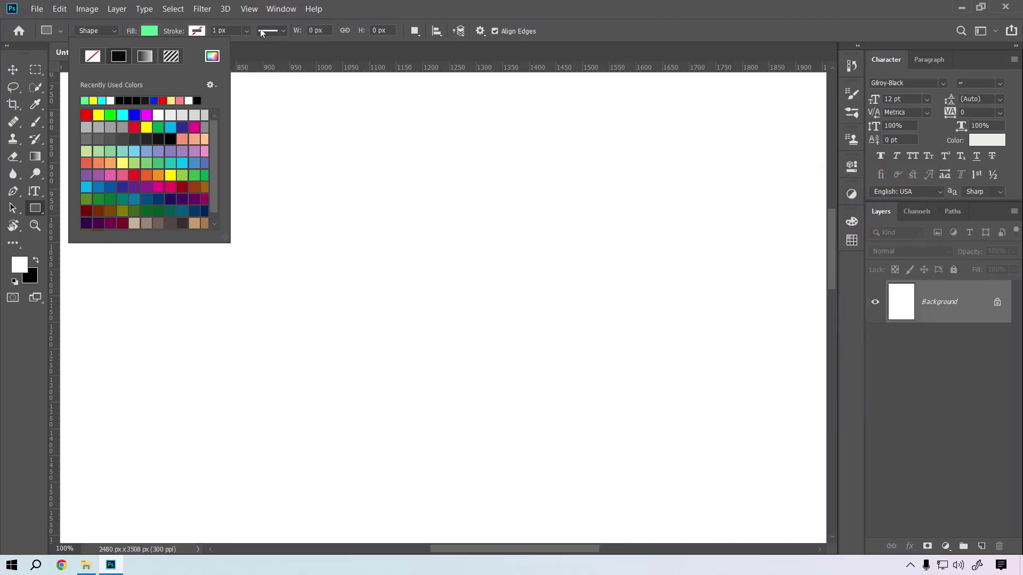
- Check the stroke colour options and leave the stroke without colour
left_click(197, 31)
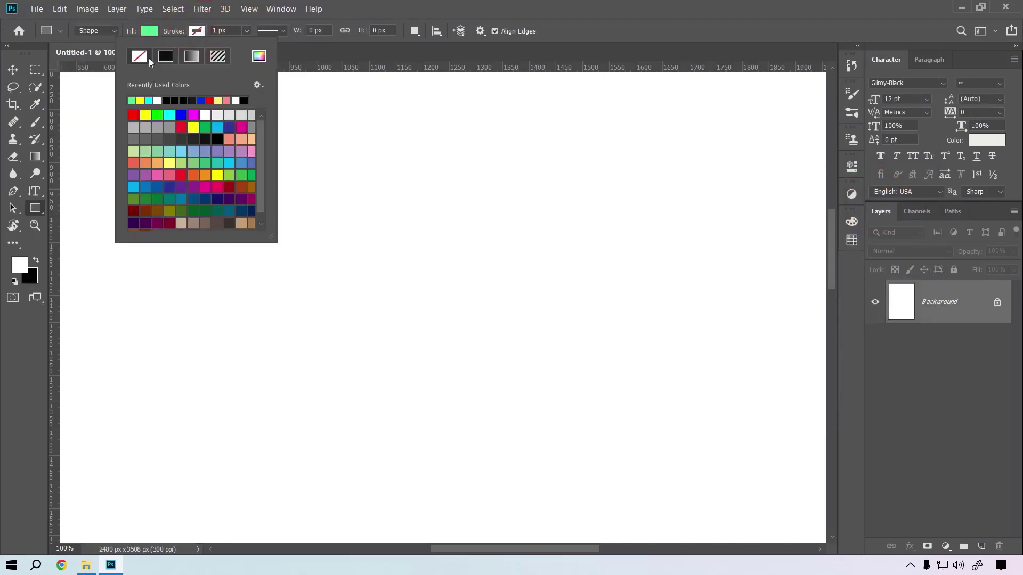
left_click(147, 40)
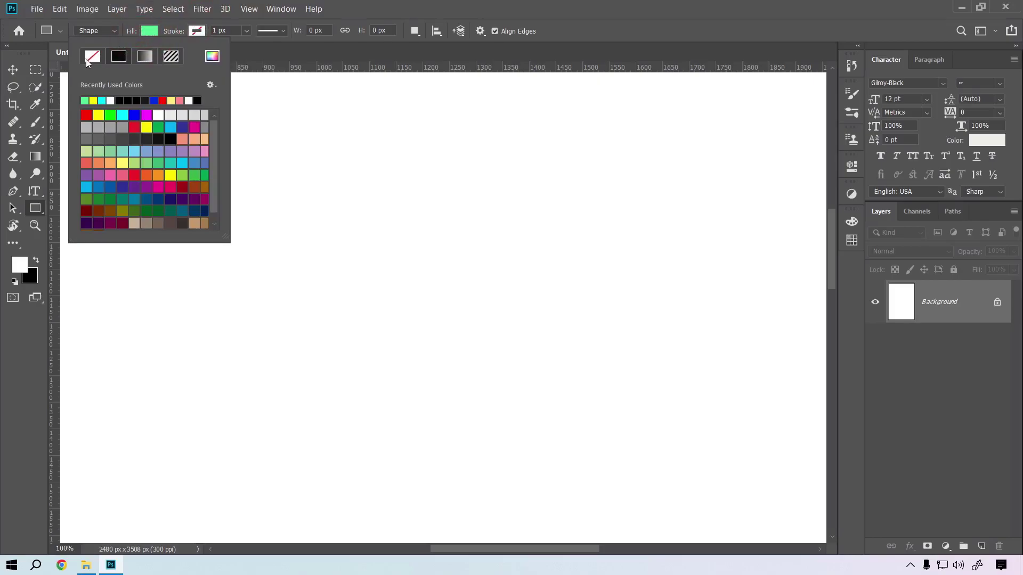
left_click(198, 32)
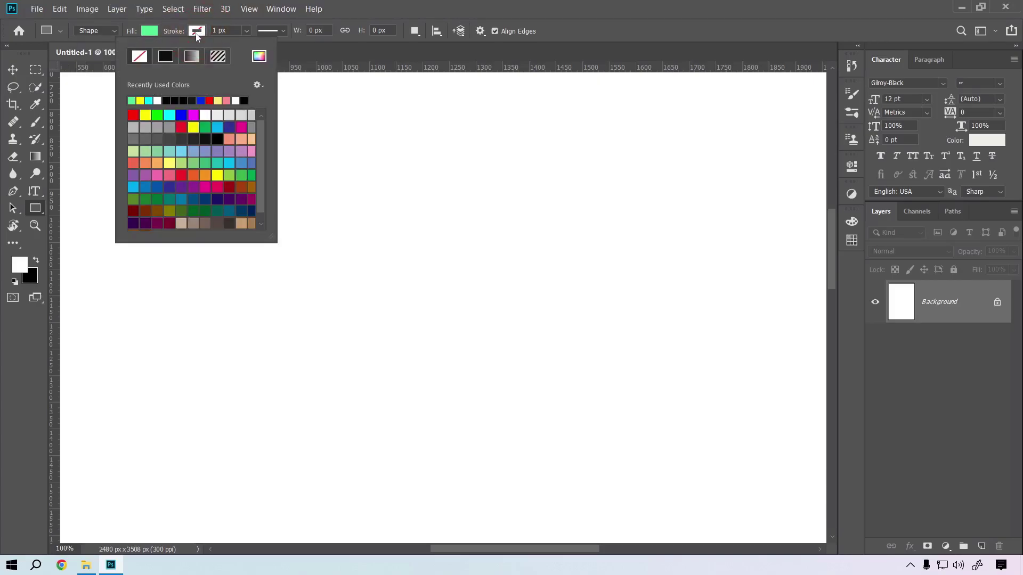
left_click(196, 34)
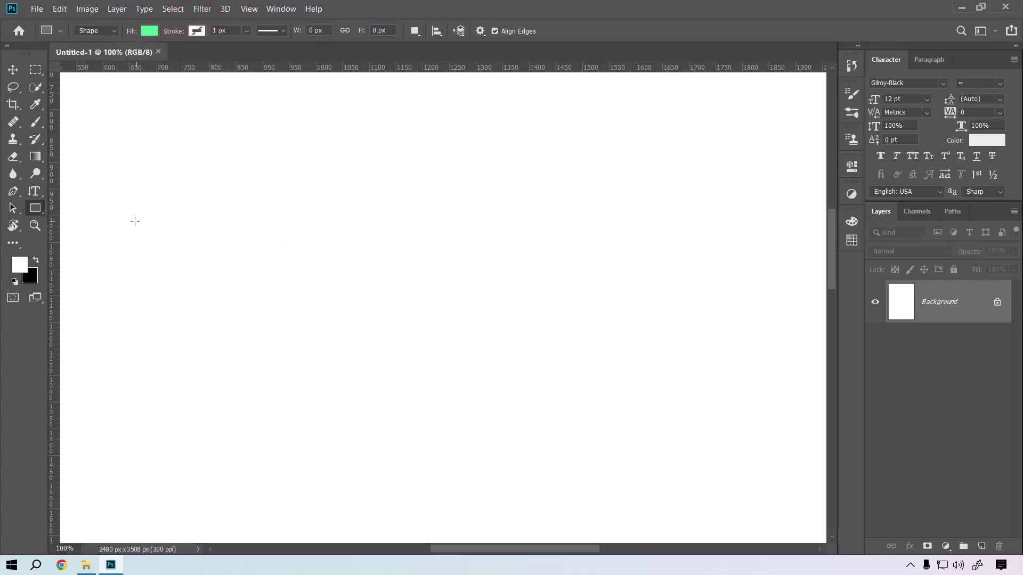
- Drag out a 719 x 438 px green rectangle in the middle of the page
left_click_drag(234, 202, 616, 436)
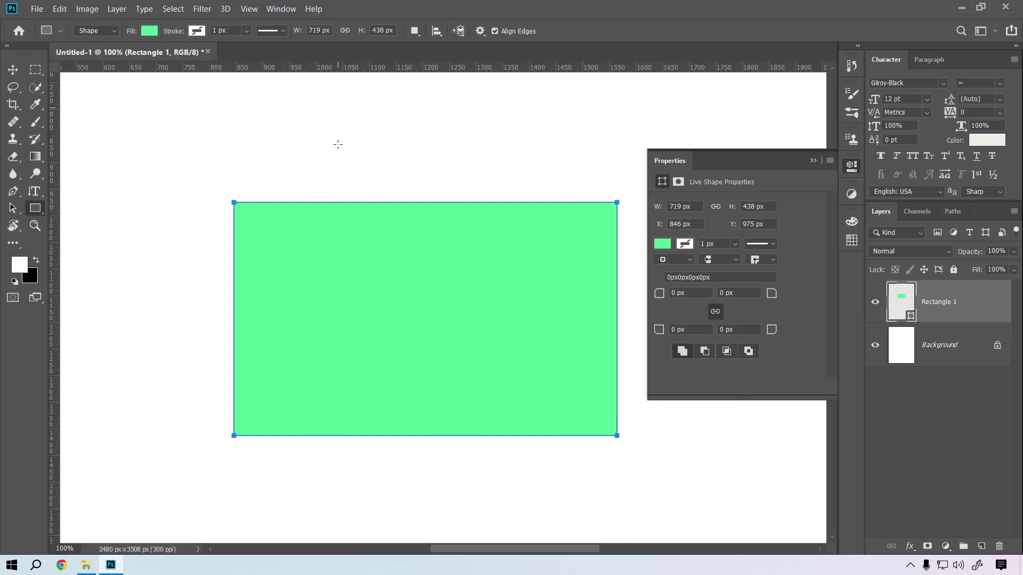
- Give Rectangle 1 a cyan stroke colour
left_click(197, 31)
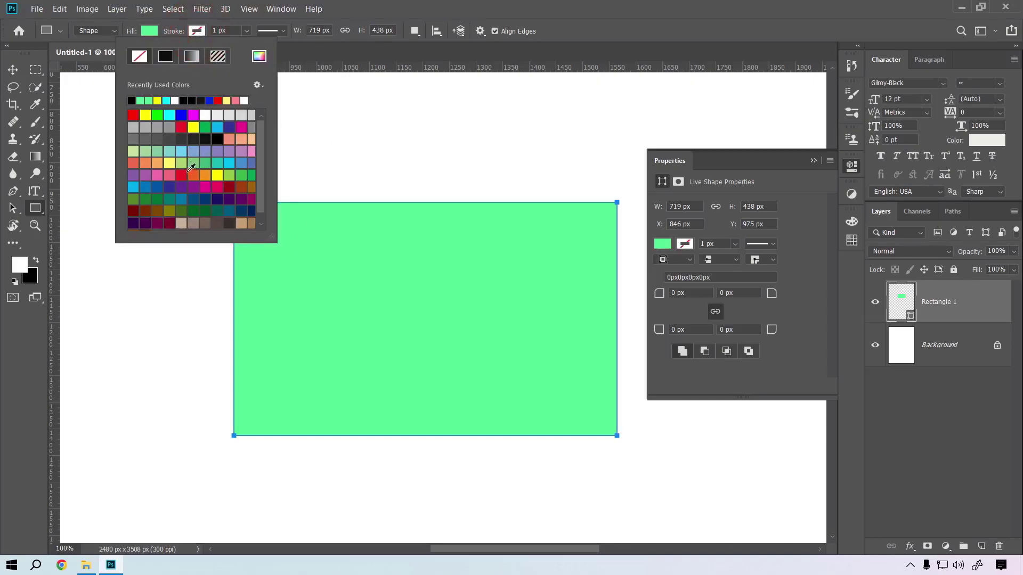
left_click(169, 115)
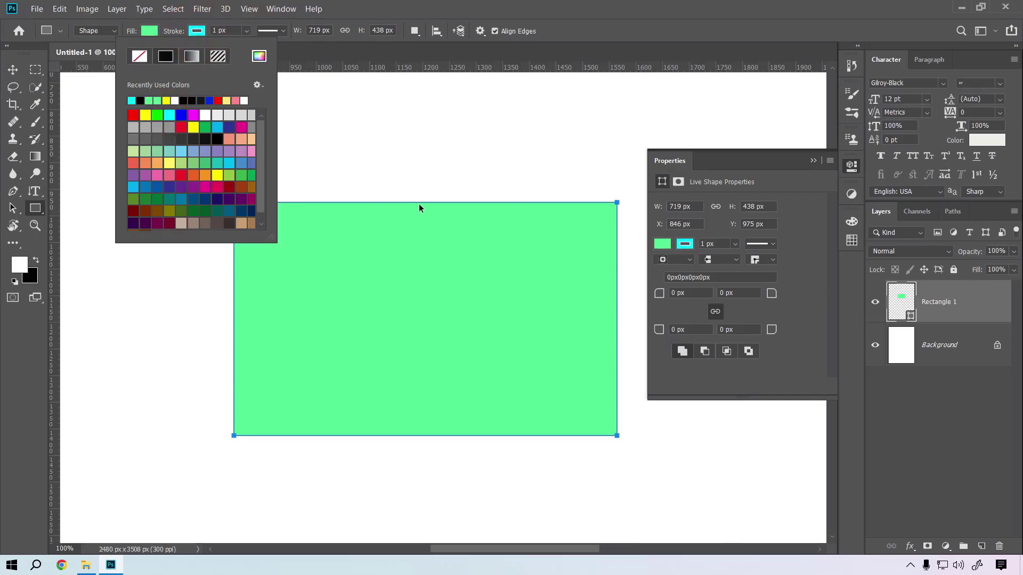
left_click(445, 210)
scroll(581, 253, "up", 10)
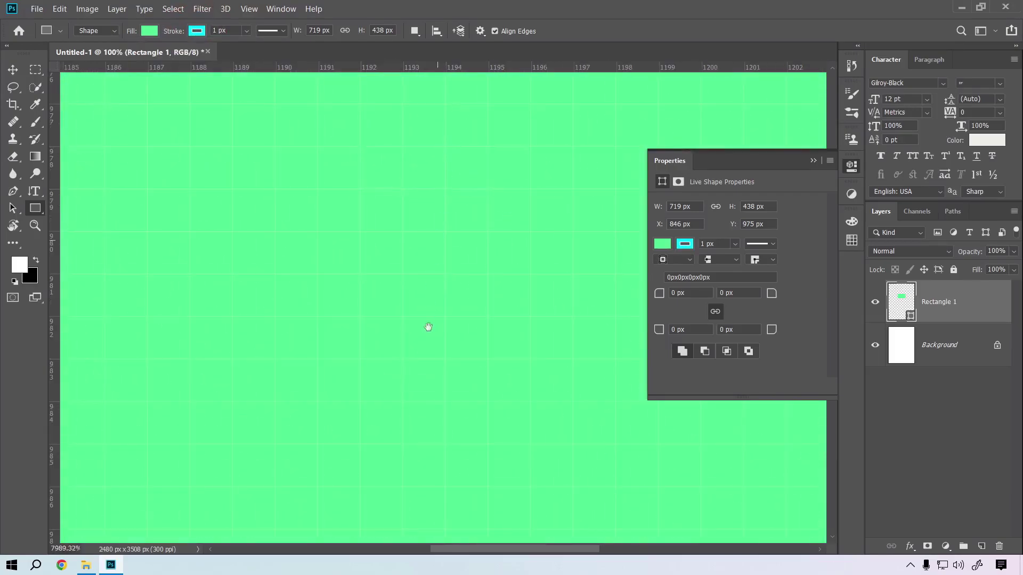
scroll(434, 373, "up", 5)
- Widen the rectangle's cyan border to about 21 px (21.06 px)
left_click_drag(441, 425, 347, 208)
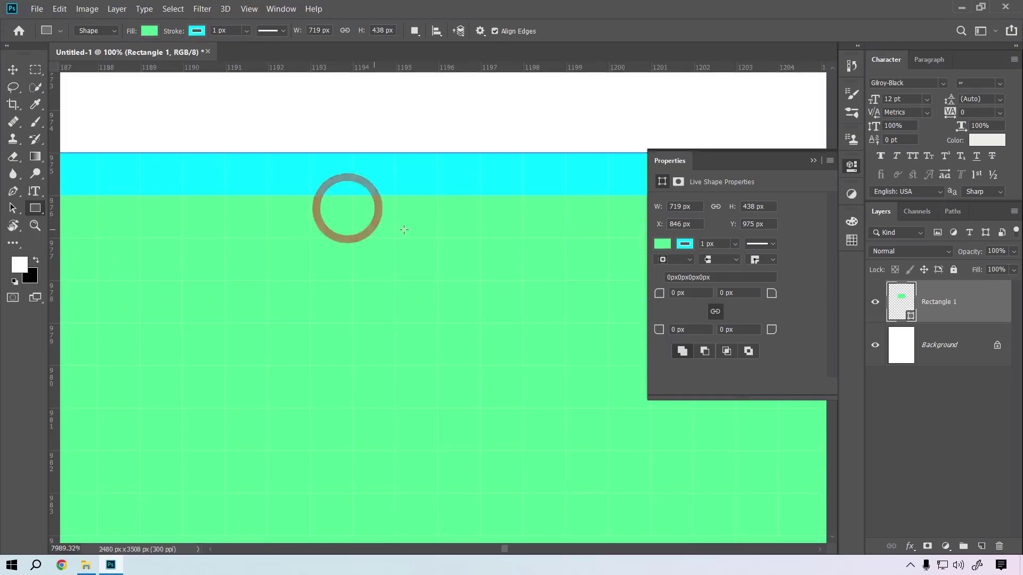
scroll(298, 213, "down", 10)
scroll(307, 215, "up", 4)
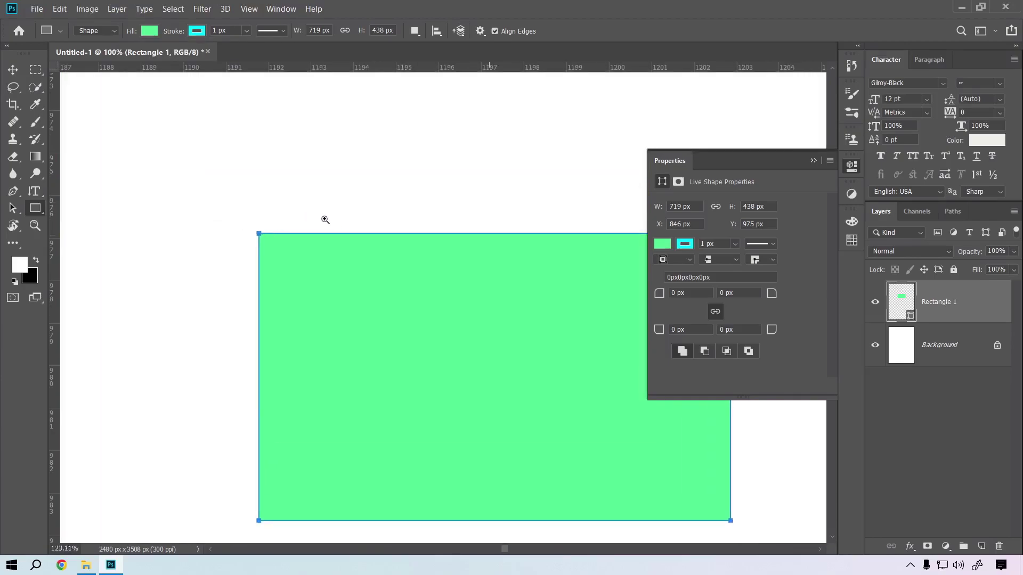
scroll(325, 219, "up", 1)
left_click_drag(410, 308, 336, 238)
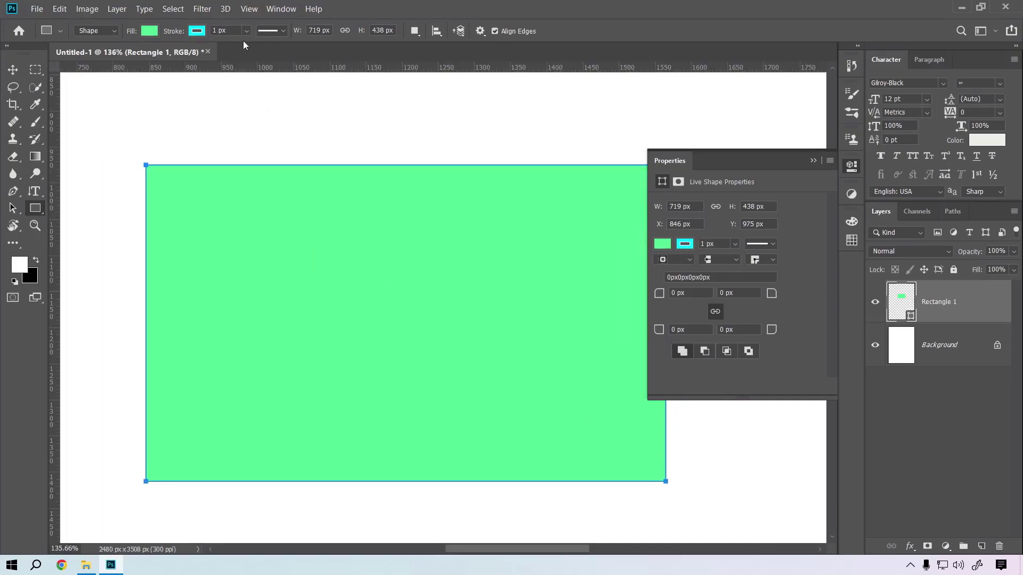
left_click(245, 32)
mouse_move(248, 49)
left_mouse_down()
mouse_move(275, 49)
mouse_move(255, 47)
left_mouse_up()
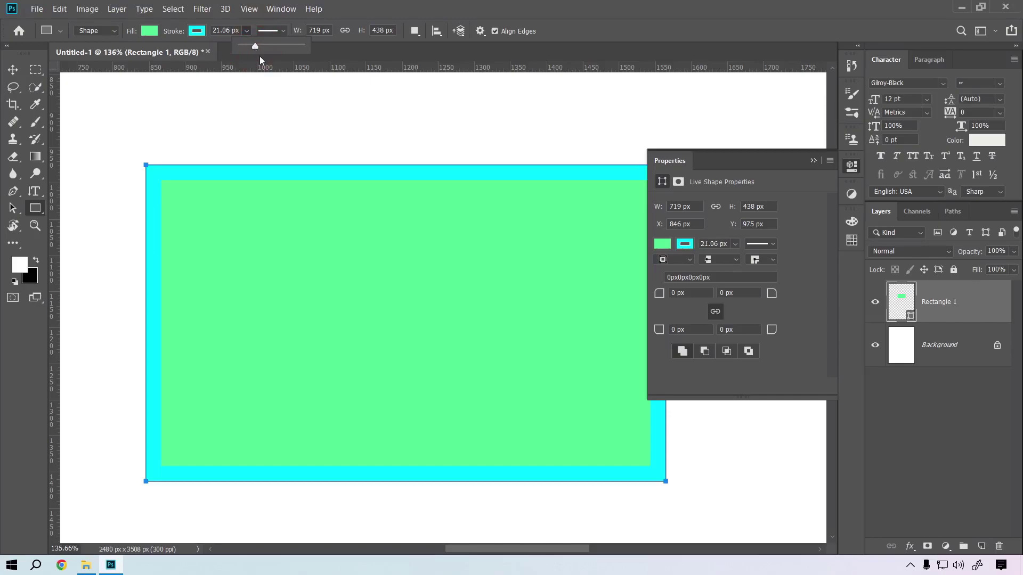
left_click(283, 31)
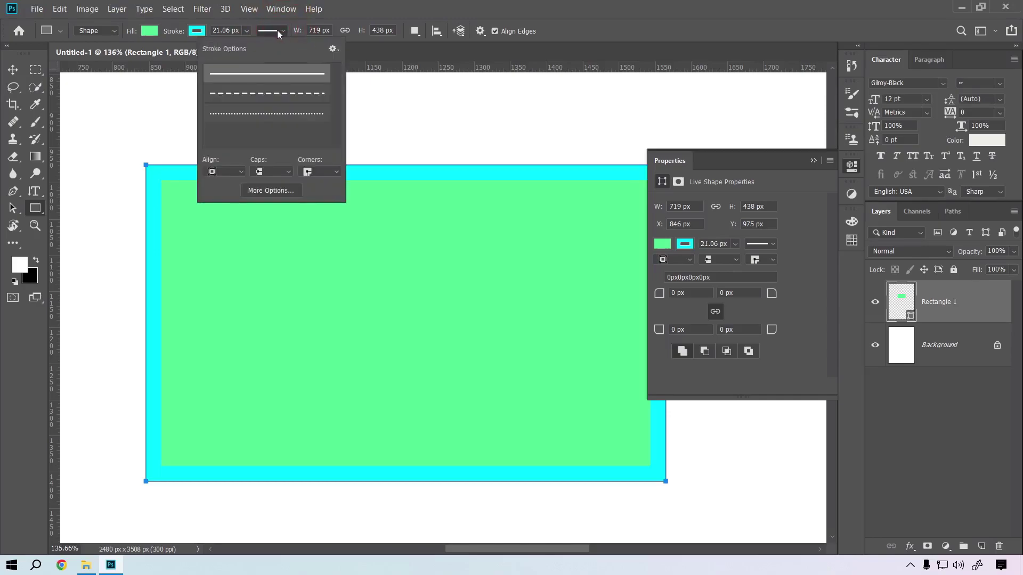
left_click(283, 30)
left_click(284, 30)
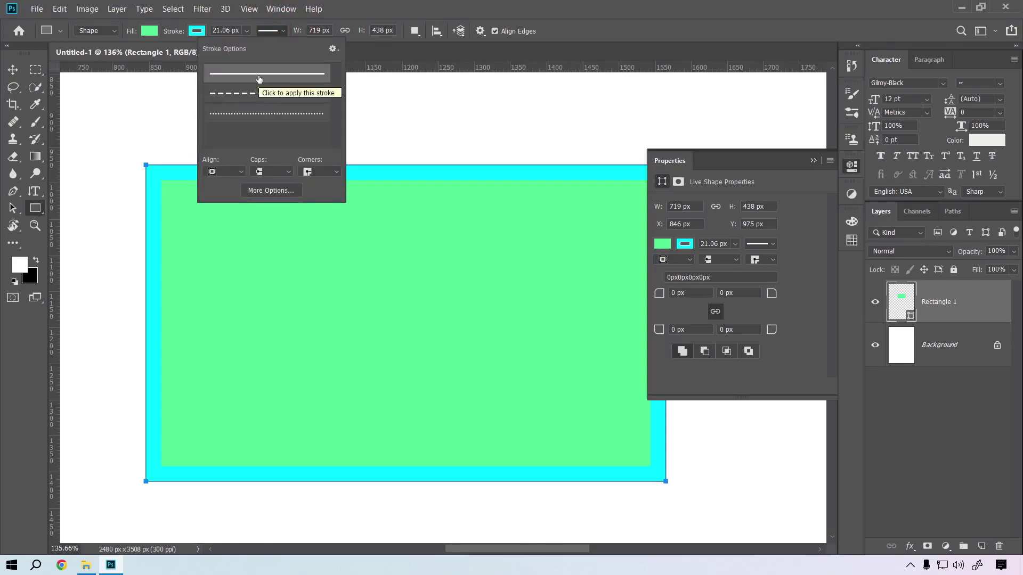
left_click(251, 99)
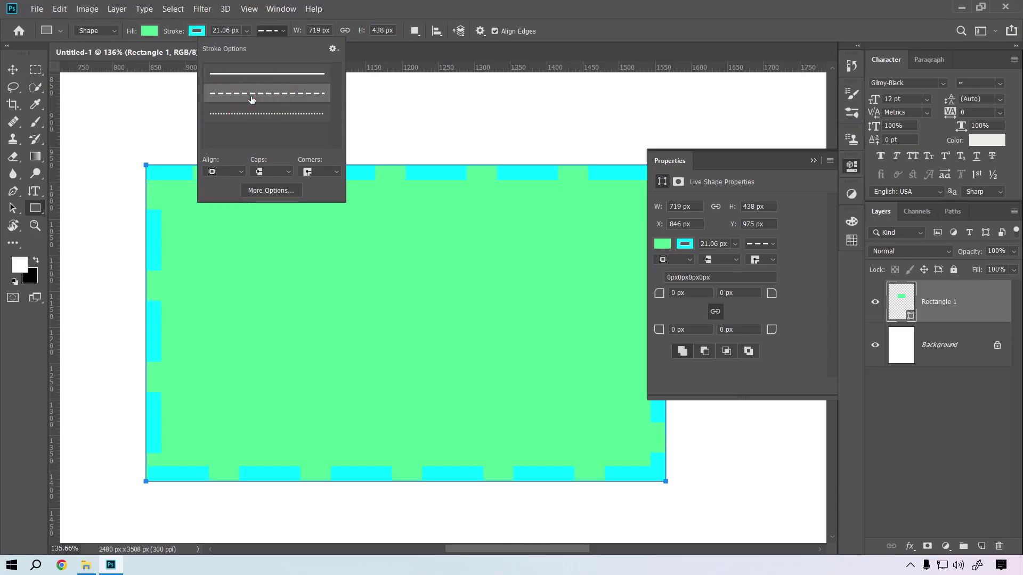
left_click(253, 113)
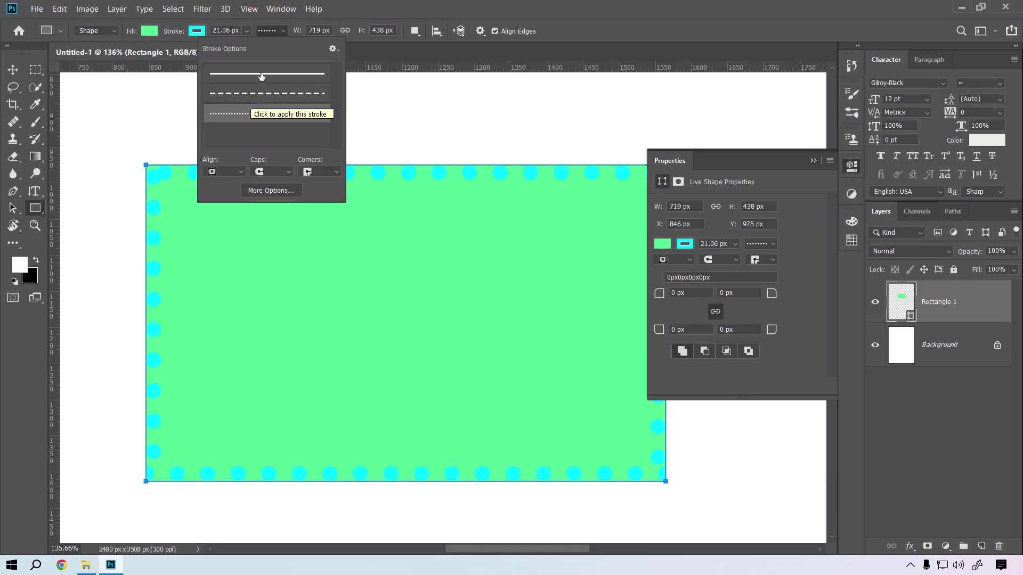
left_click(259, 73)
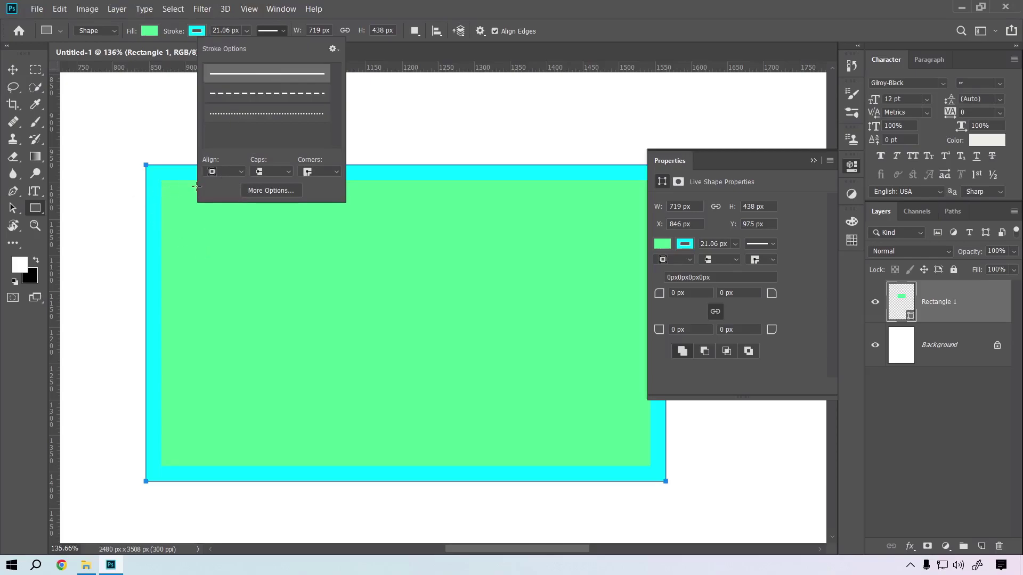
- Align the cyan stroke outside the rectangle's edge, after trying center alignment
left_click(226, 172)
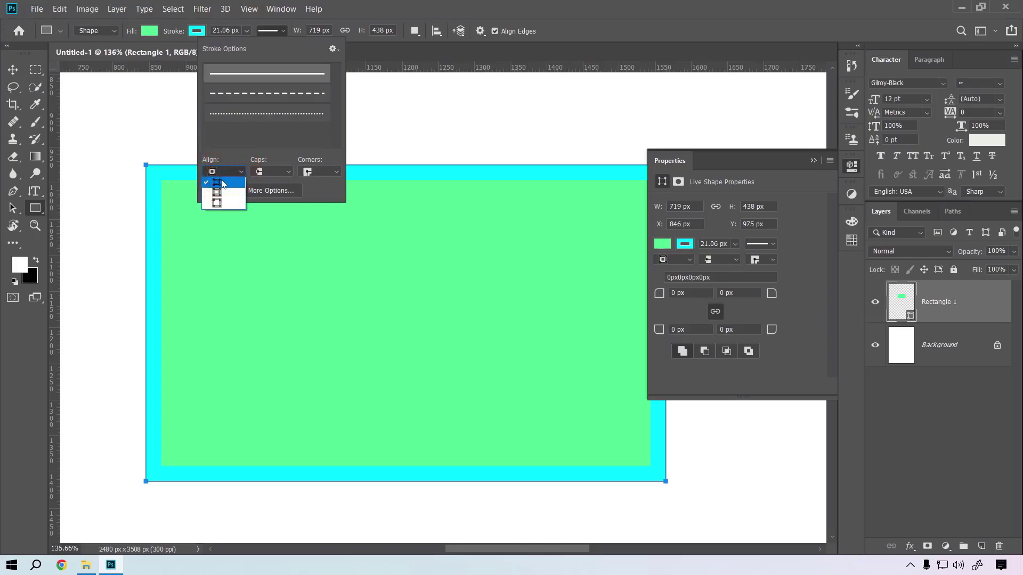
left_click(226, 192)
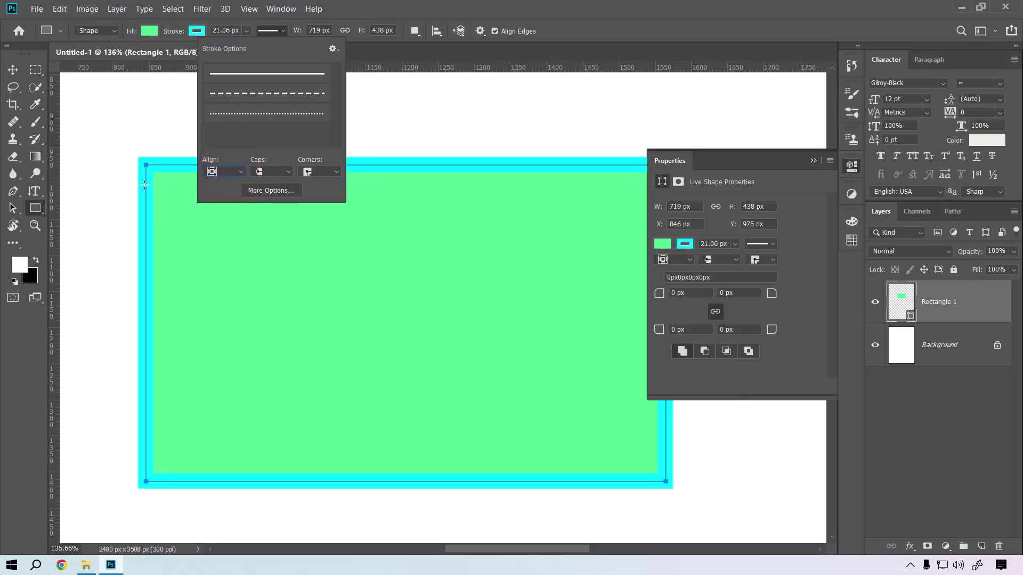
left_click(238, 172)
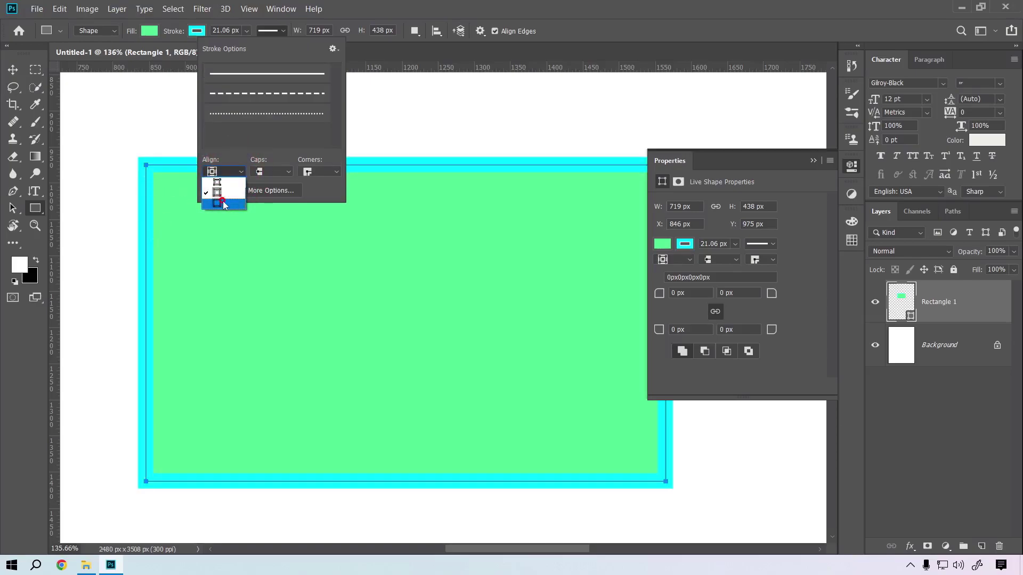
left_click(223, 202)
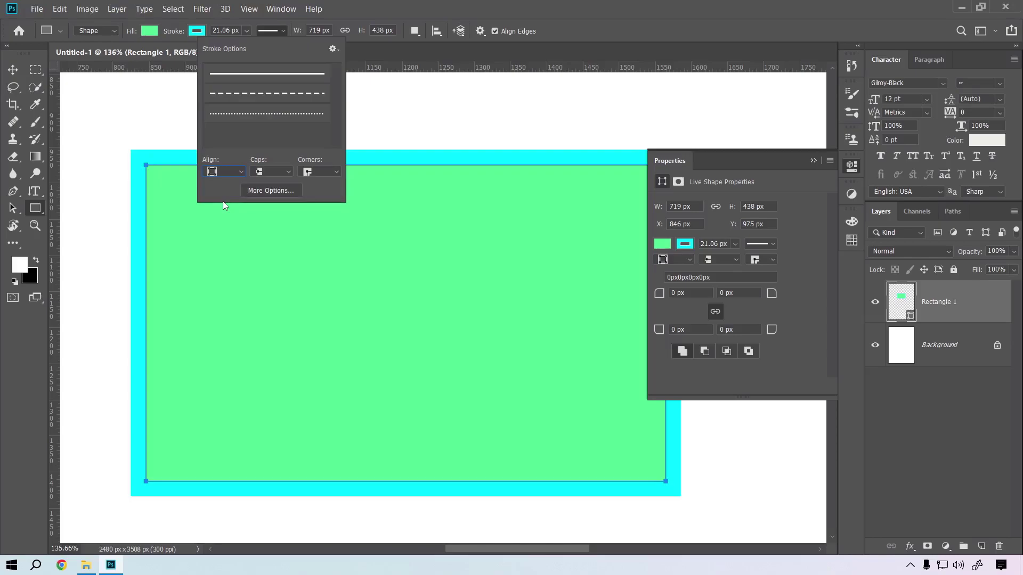
left_click(280, 169)
- Try square and other cap styles, then round, bevel and miter stroke corners
left_click(276, 200)
left_click(279, 169)
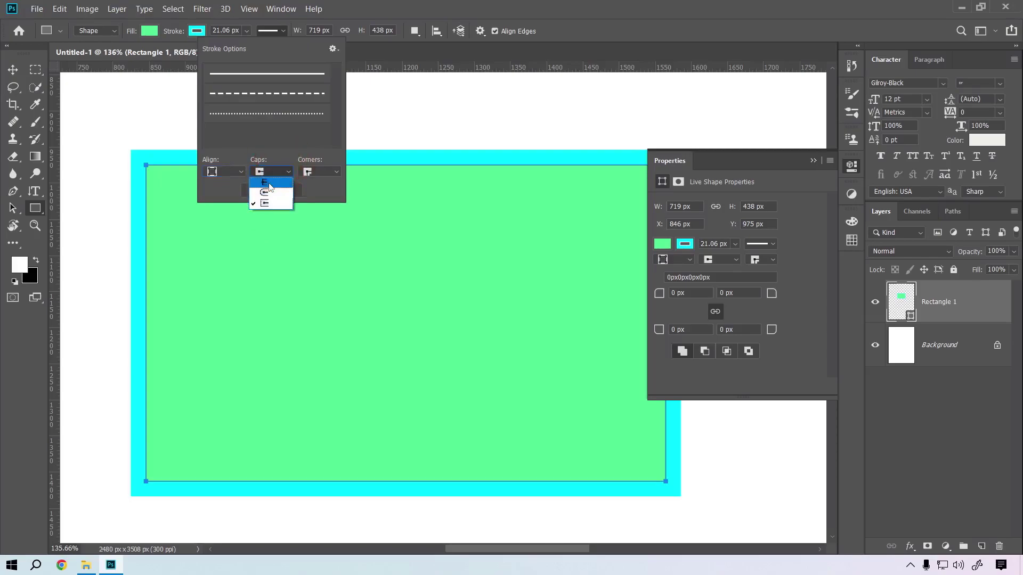
left_click(269, 187)
left_click(268, 183)
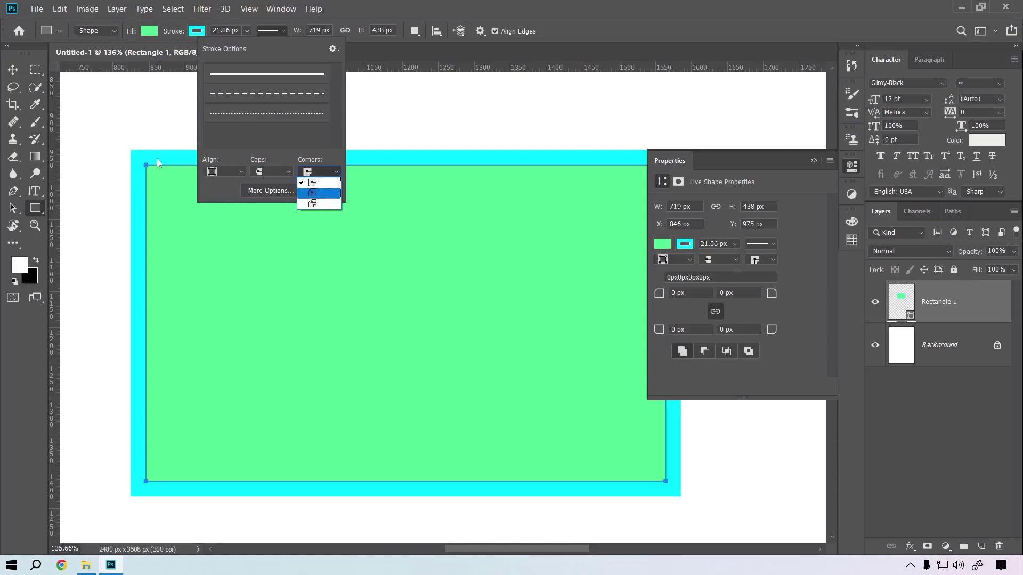
left_click(318, 193)
left_click(319, 171)
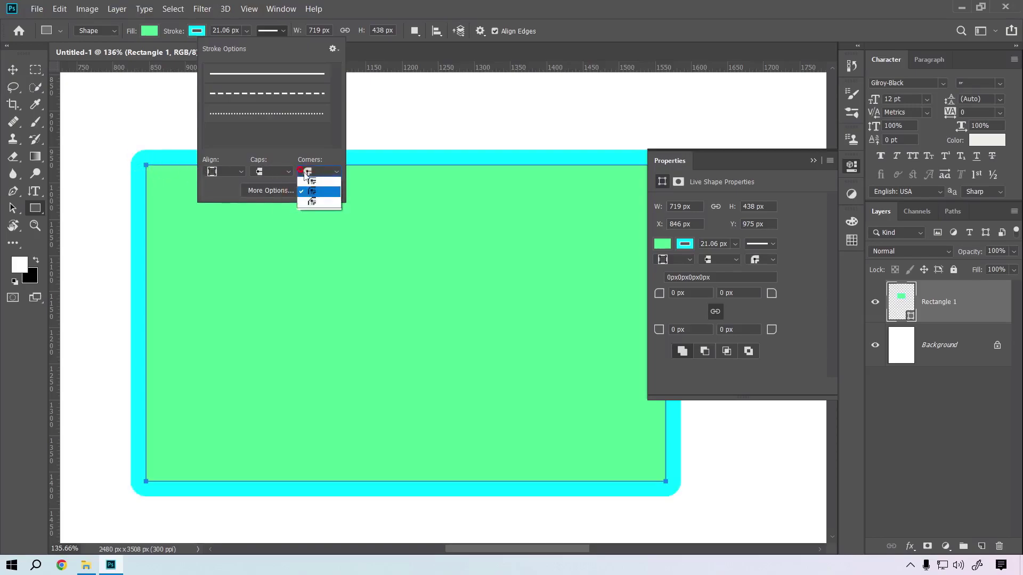
left_click(316, 205)
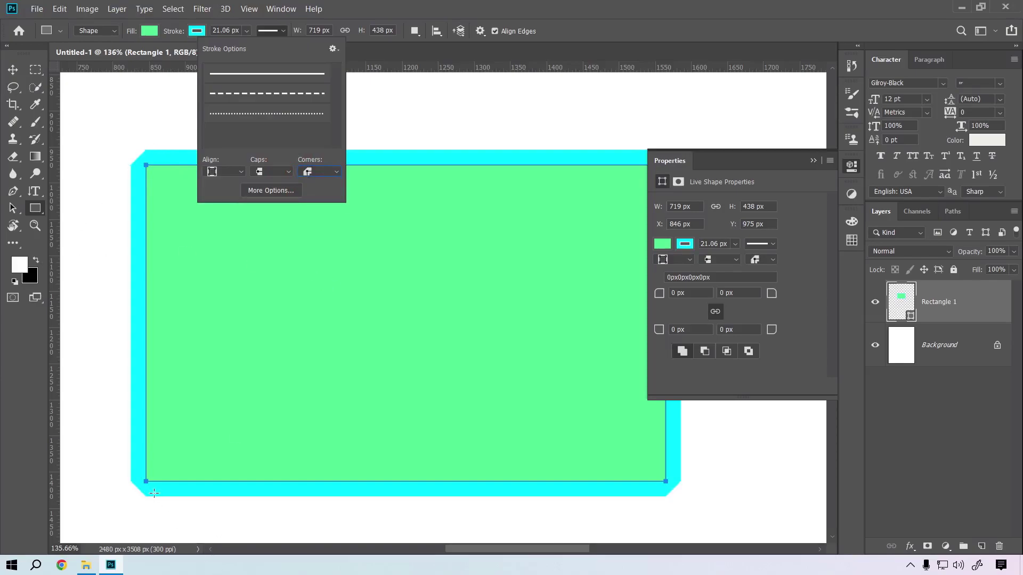
left_click(316, 171)
- Set the stroke corners to Round after briefly testing inside alignment and bevel corners
left_click(235, 171)
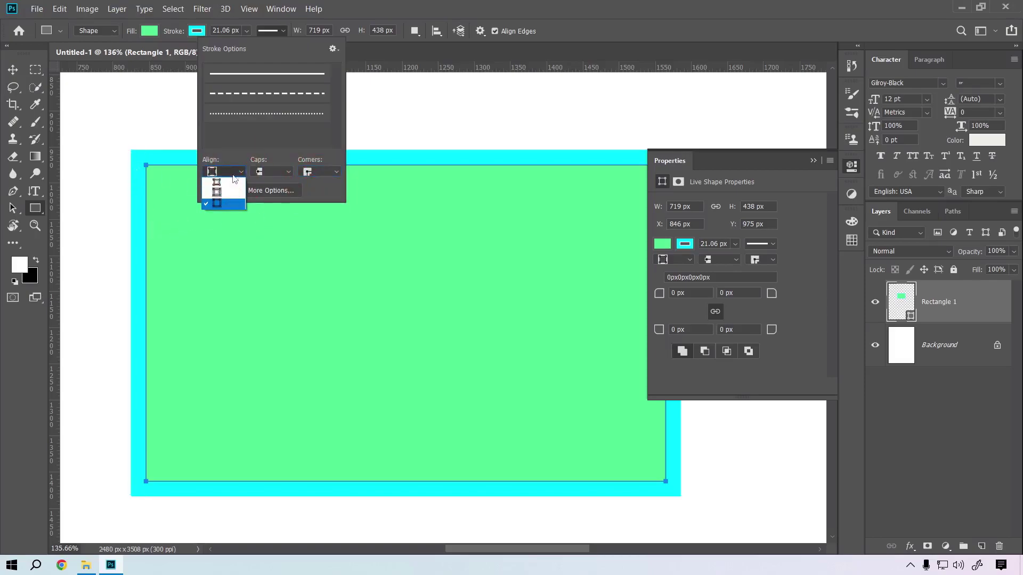
left_click(216, 182)
left_click(323, 172)
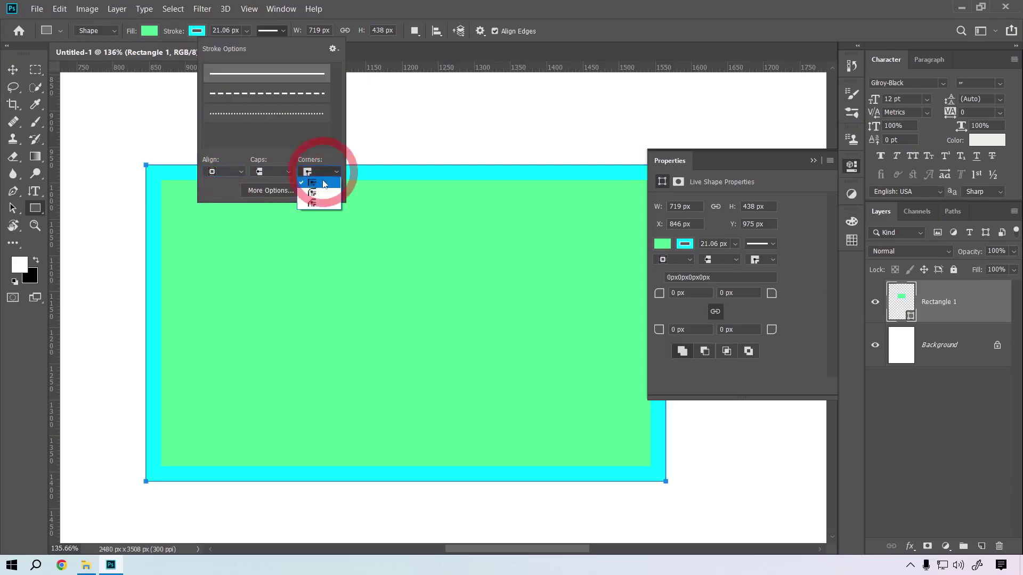
left_click(319, 192)
left_click(327, 172)
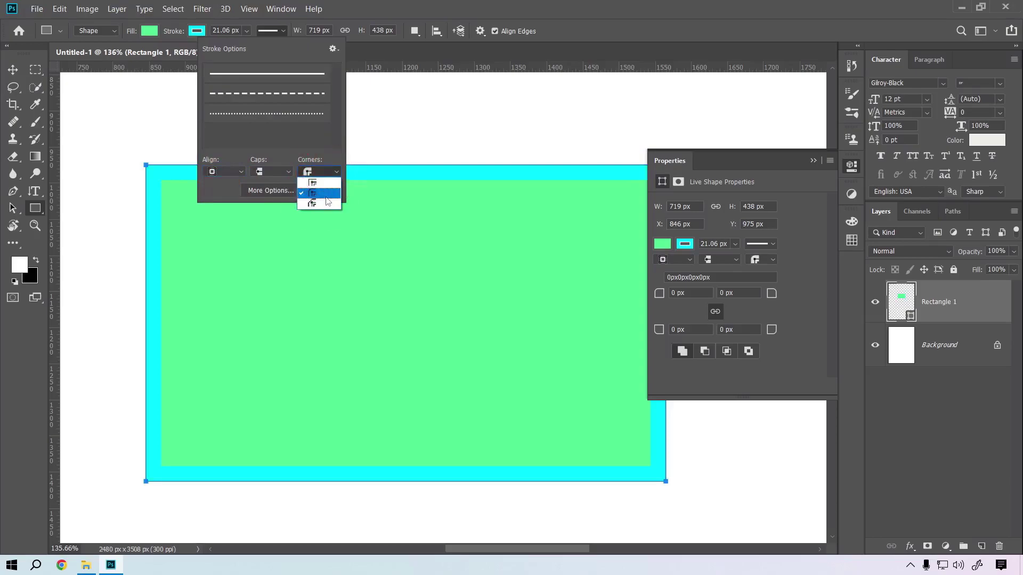
left_click(326, 203)
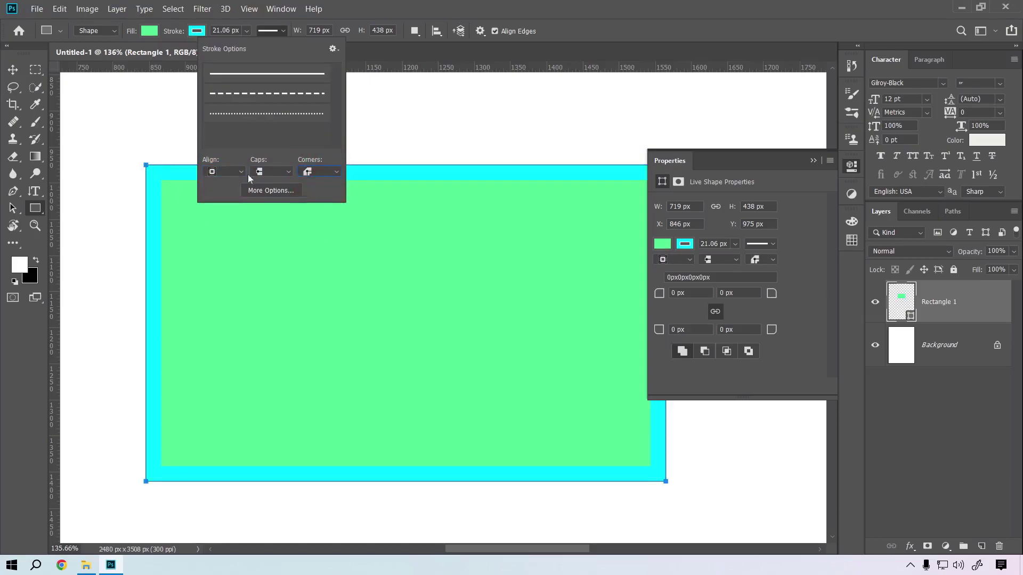
left_click(308, 172)
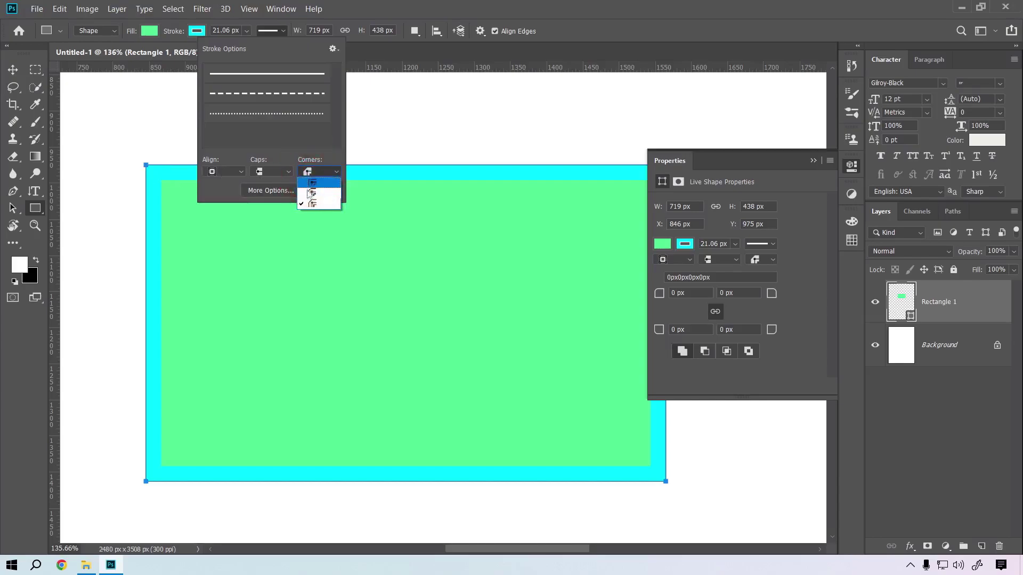
left_click(309, 192)
- Confirm the stroke sits outside the rectangle's edge and close the stroke settings
left_click(226, 172)
left_click(218, 198)
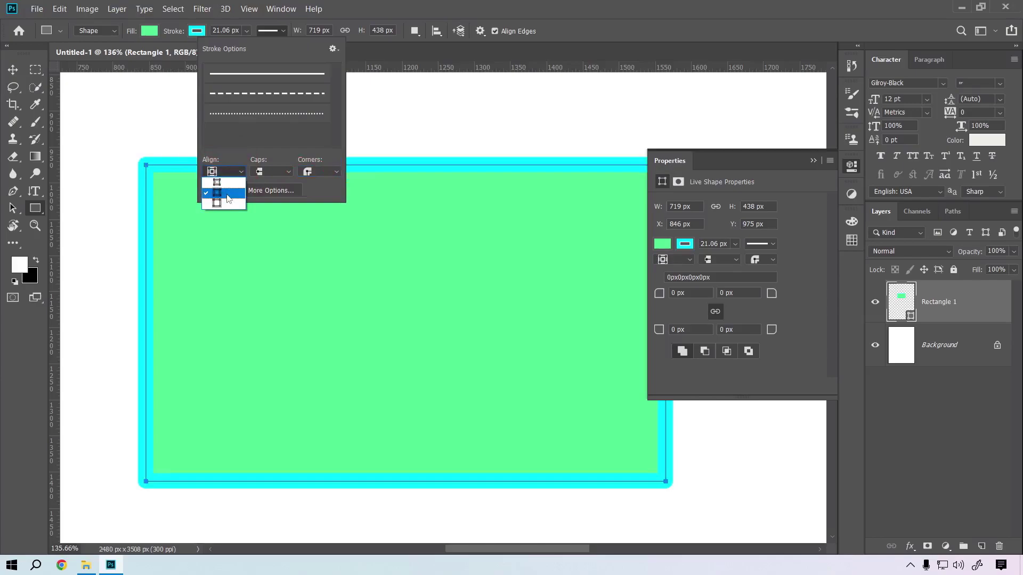
left_click(227, 193)
left_click(224, 171)
left_click(227, 203)
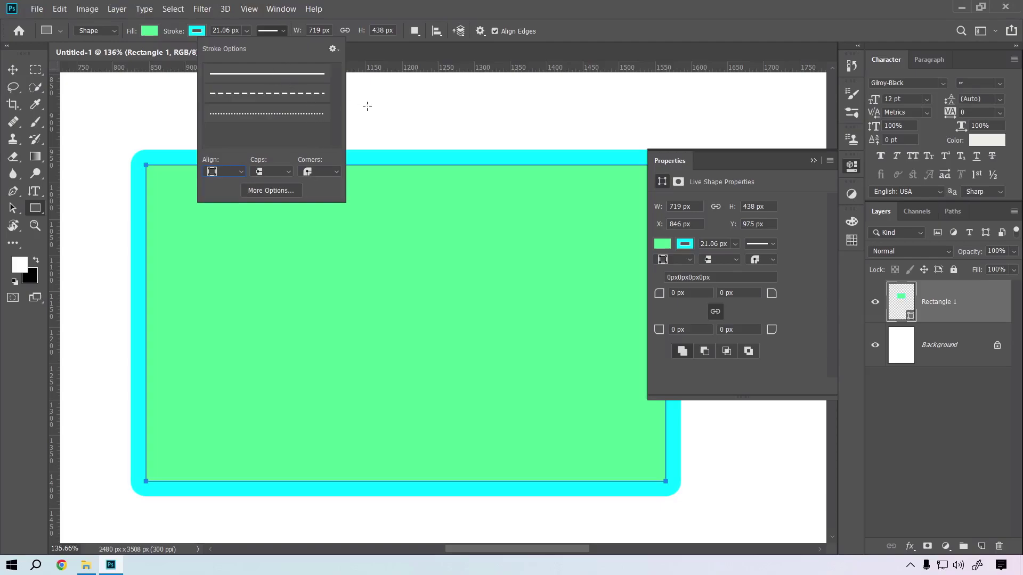
left_click(13, 70)
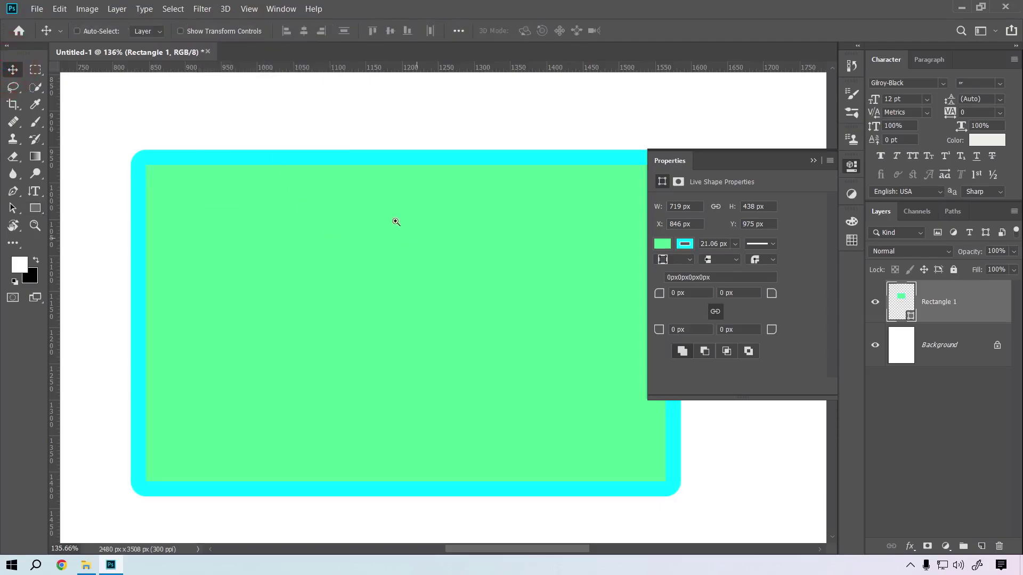
- Zoom onto an empty area and set the Pen tool to Shape mode with no fill
mouse_move(395, 221)
left_mouse_down()
mouse_move(319, 180)
mouse_move(327, 208)
left_mouse_up()
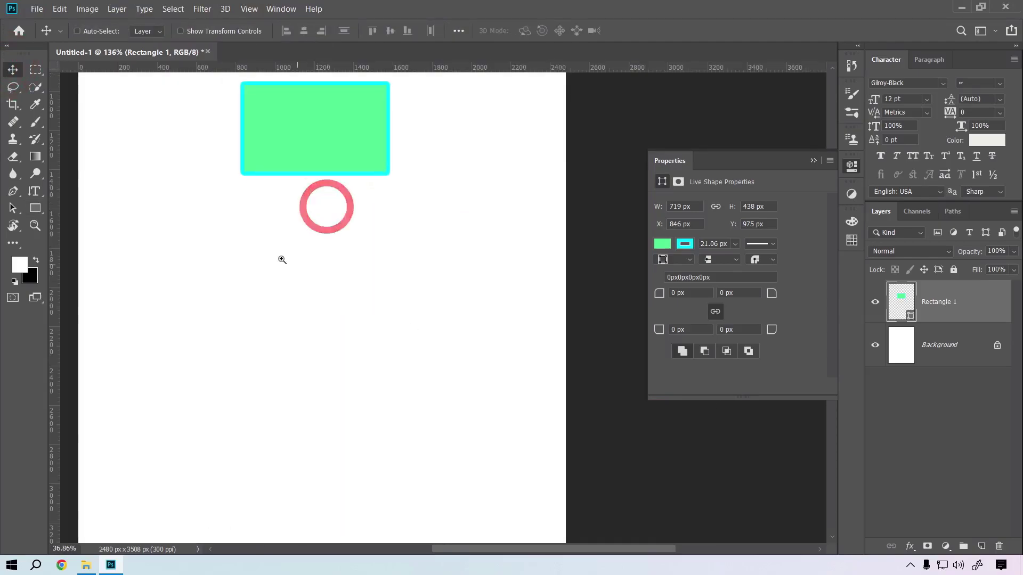
left_click(288, 233)
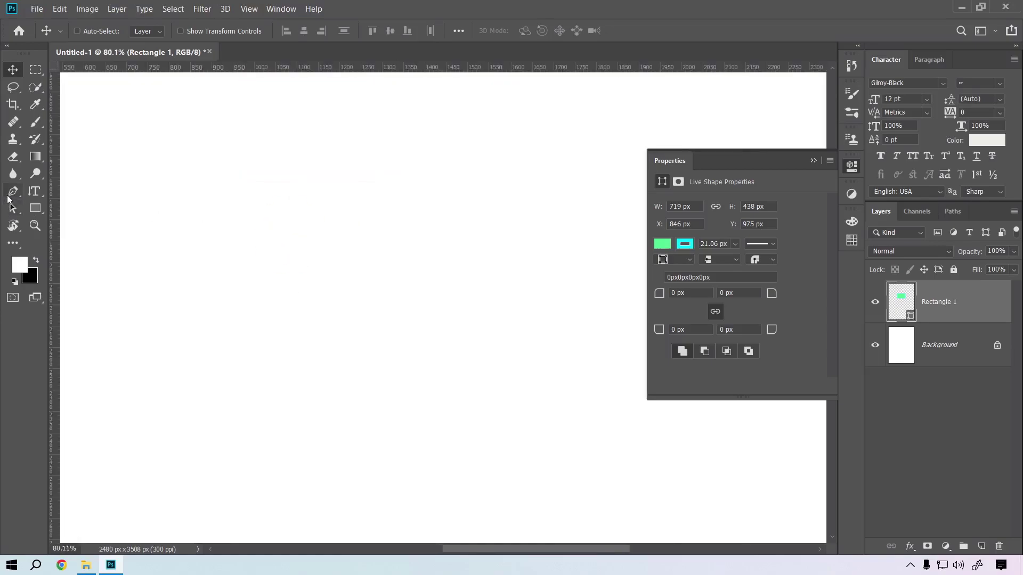
left_click(12, 191)
left_click(96, 30)
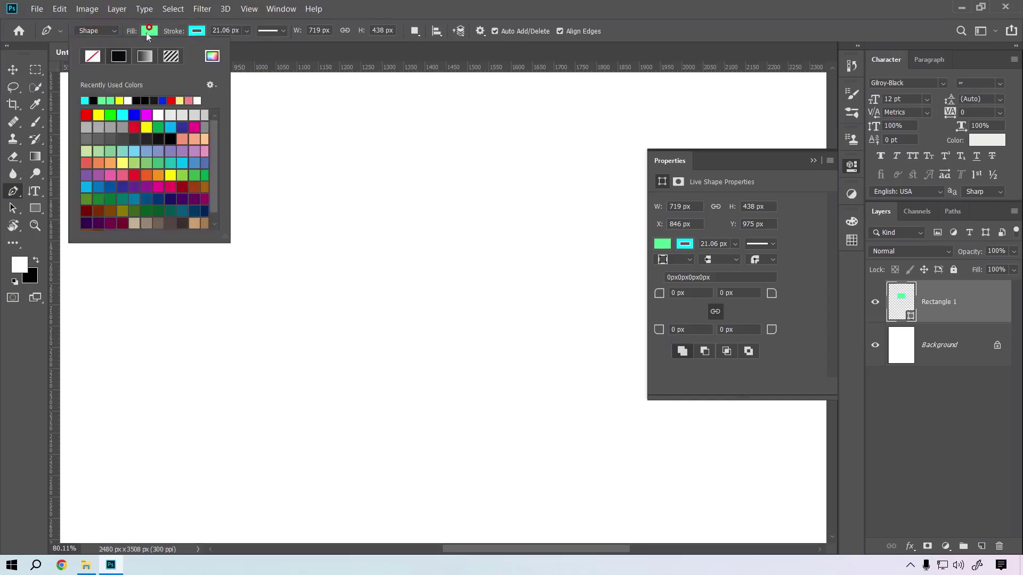
left_click(147, 32)
left_click(92, 56)
left_click(196, 30)
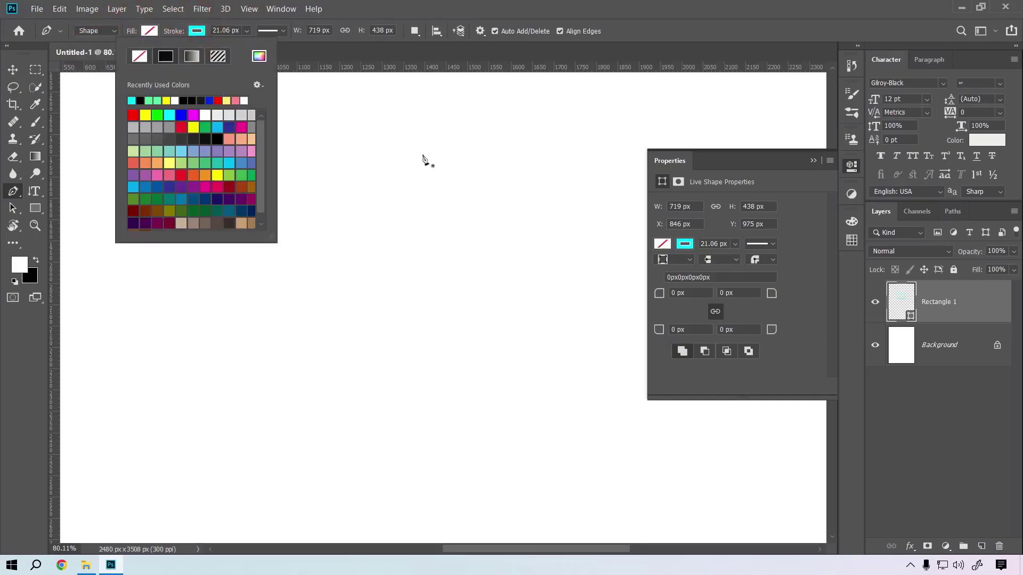
- Draw Shape 1: a cyan straight segment bending into a curve, using three pen points
left_click(324, 154)
left_click(257, 269)
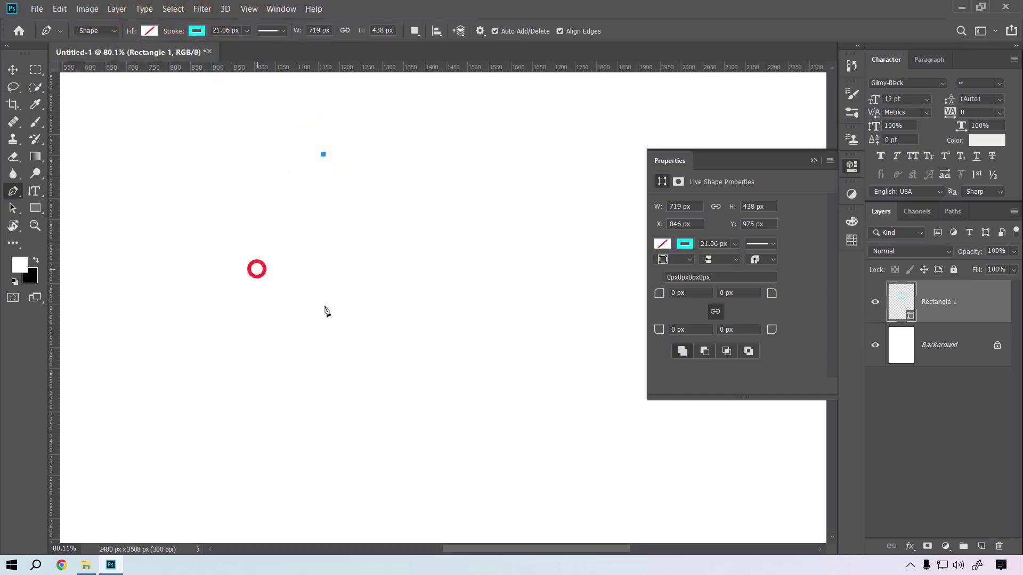
mouse_move(355, 367)
left_mouse_down()
mouse_move(260, 443)
mouse_move(300, 469)
left_mouse_up()
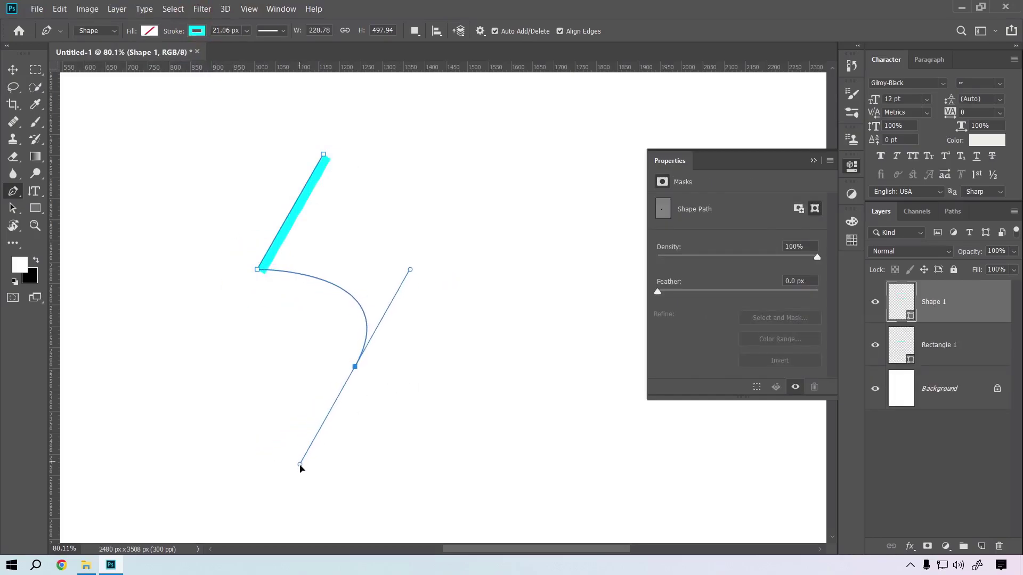
left_click(13, 69)
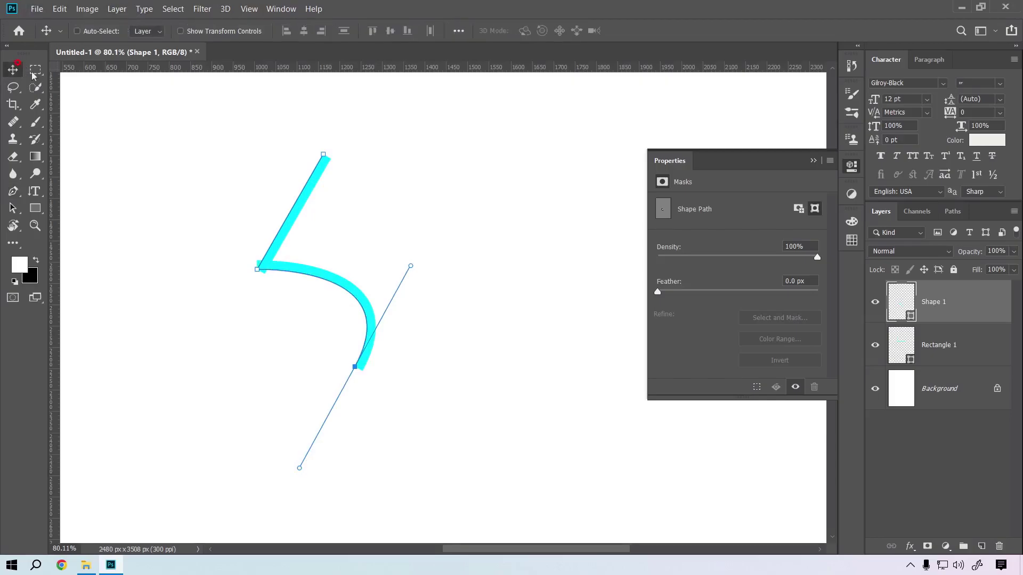
left_click(372, 172)
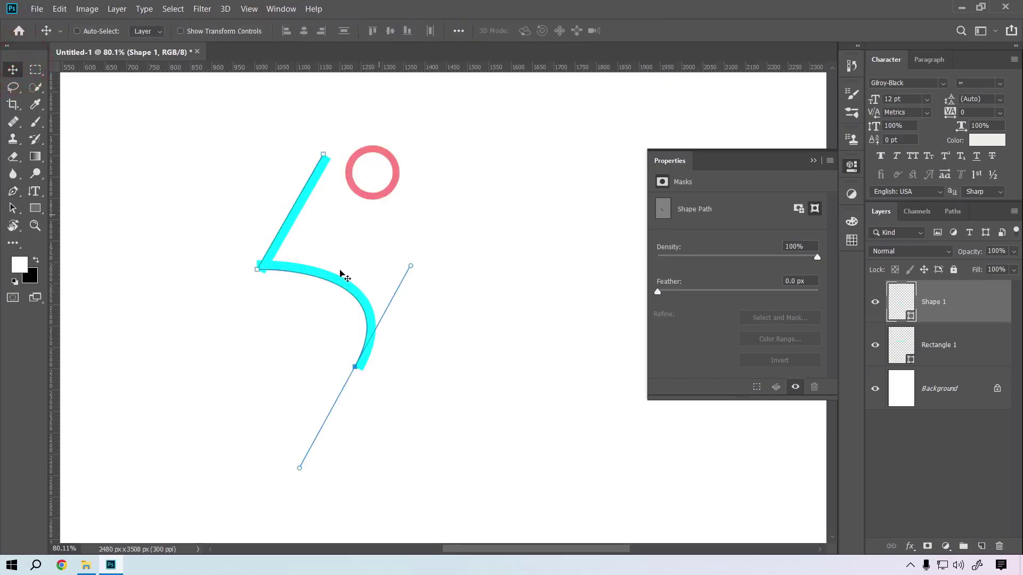
left_click(36, 210)
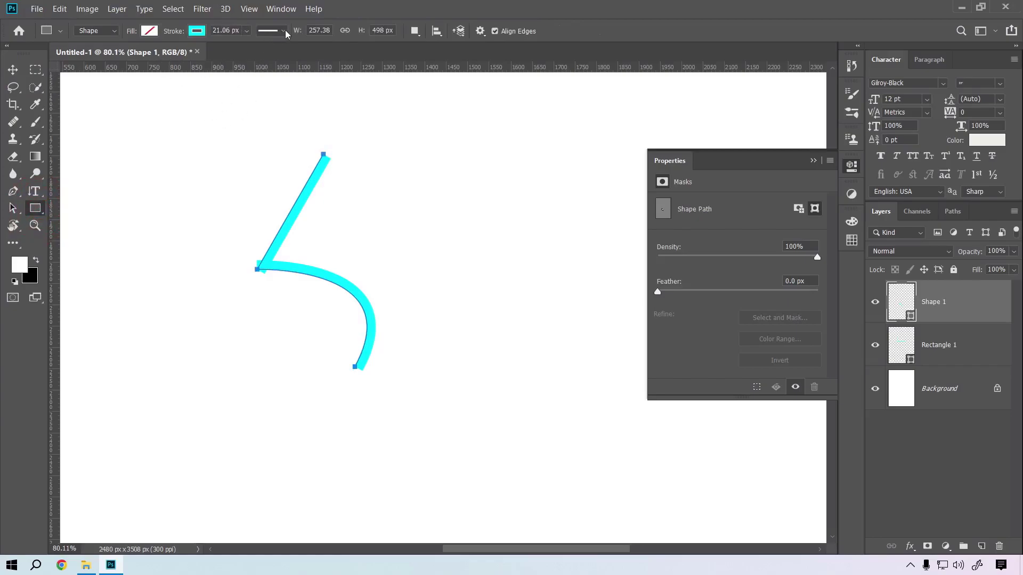
left_click(283, 31)
- Thicken Shape 1's cyan stroke from 21.06 px to 81.09 px
left_click(287, 172)
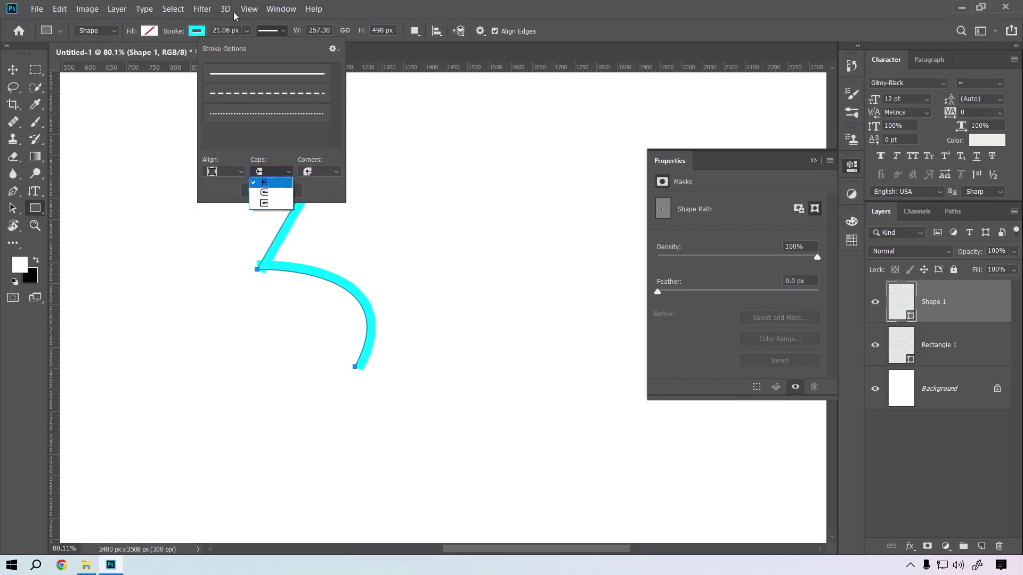
left_click(248, 30)
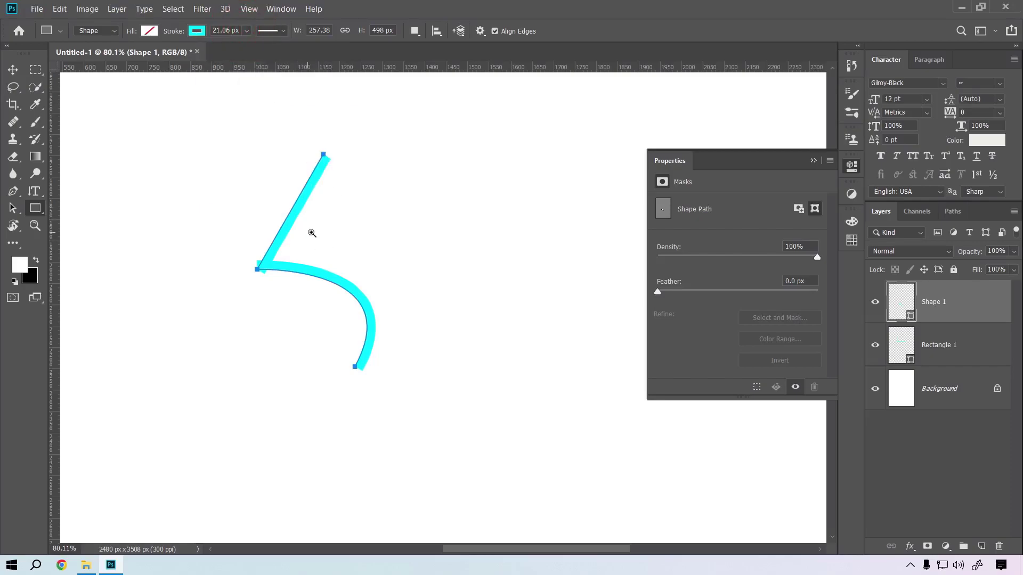
left_click_drag(312, 232, 482, 253)
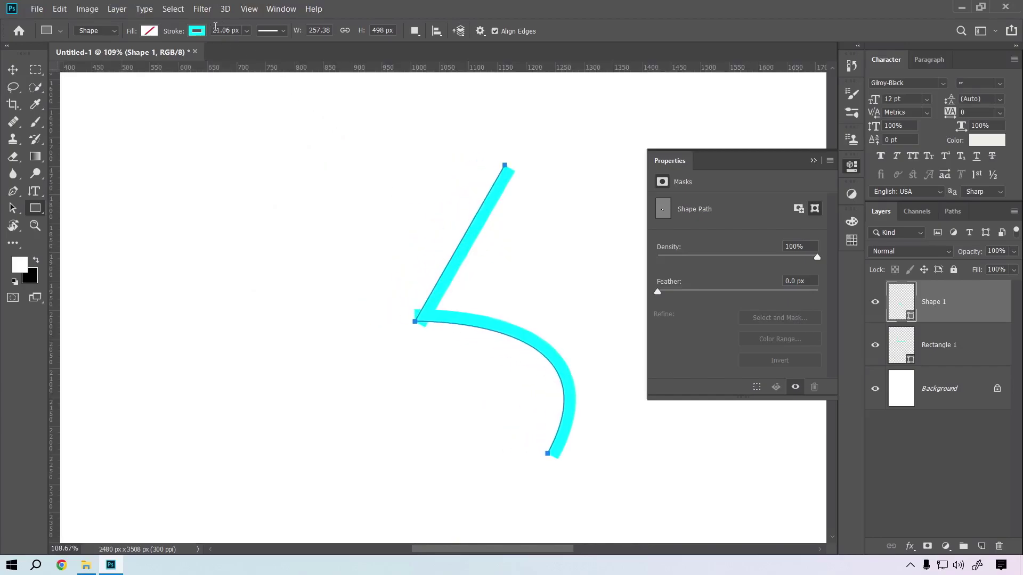
left_click(247, 31)
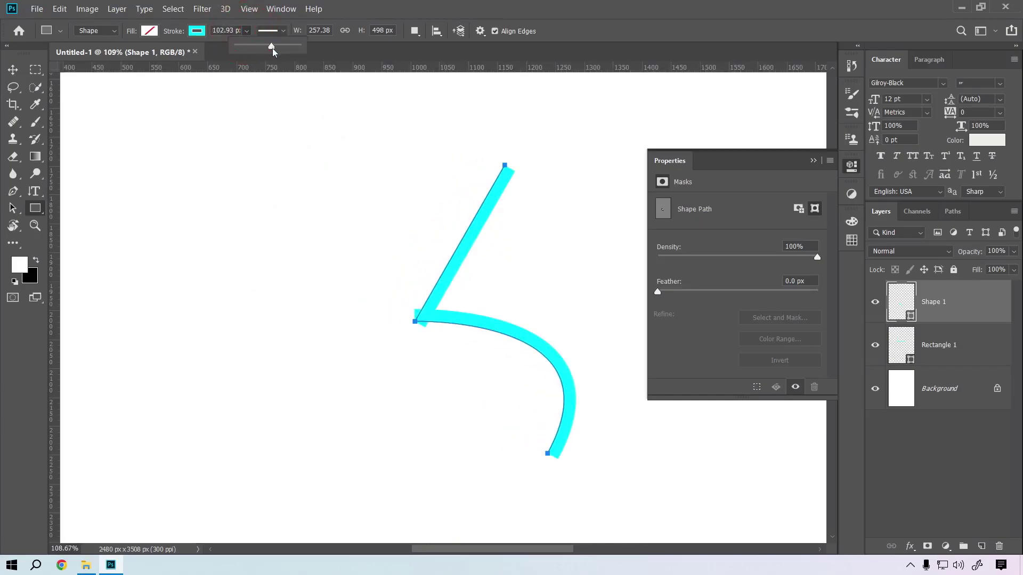
left_click(273, 47)
left_click_drag(273, 50, 266, 47)
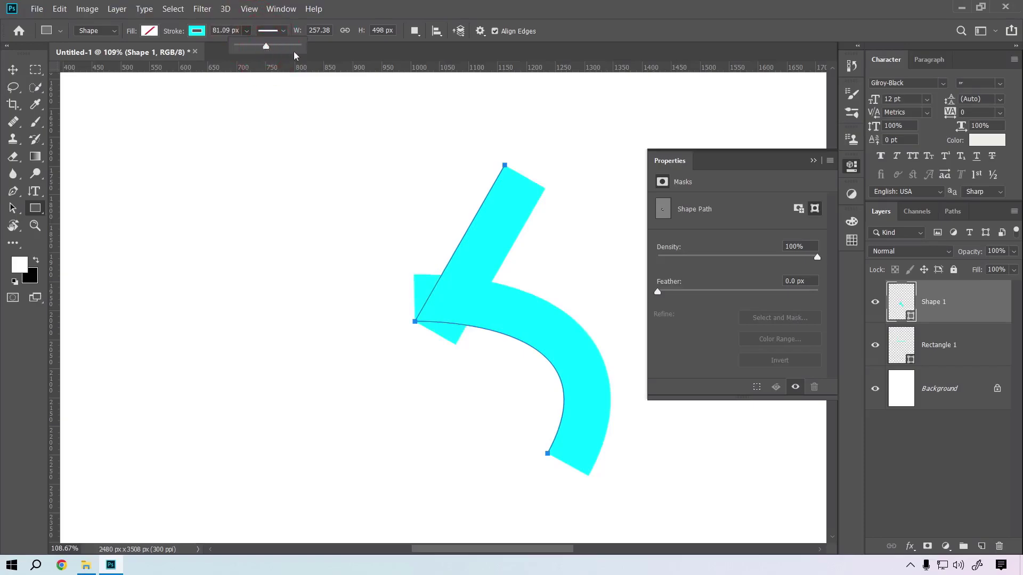
left_click(283, 31)
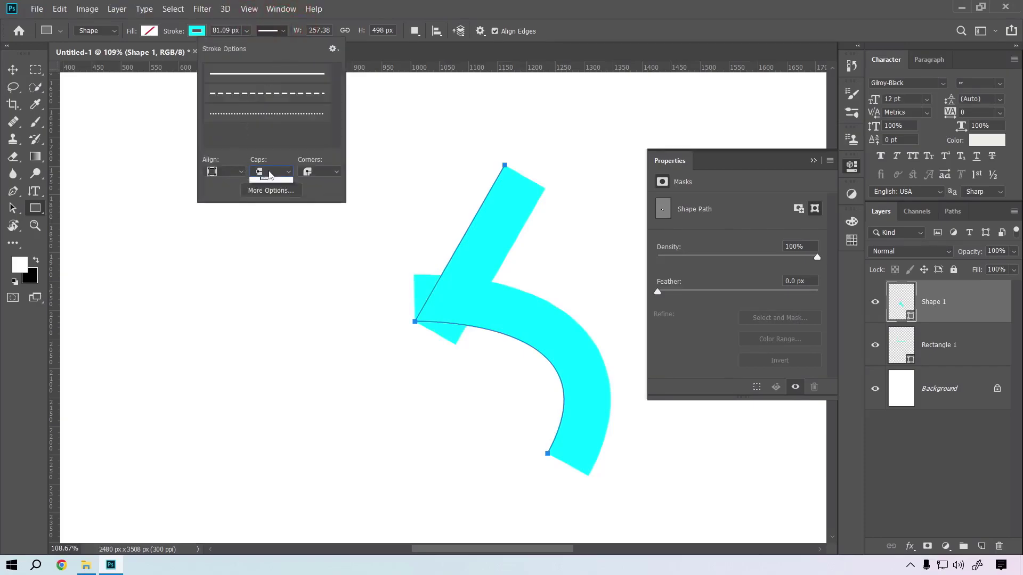
left_click(269, 171)
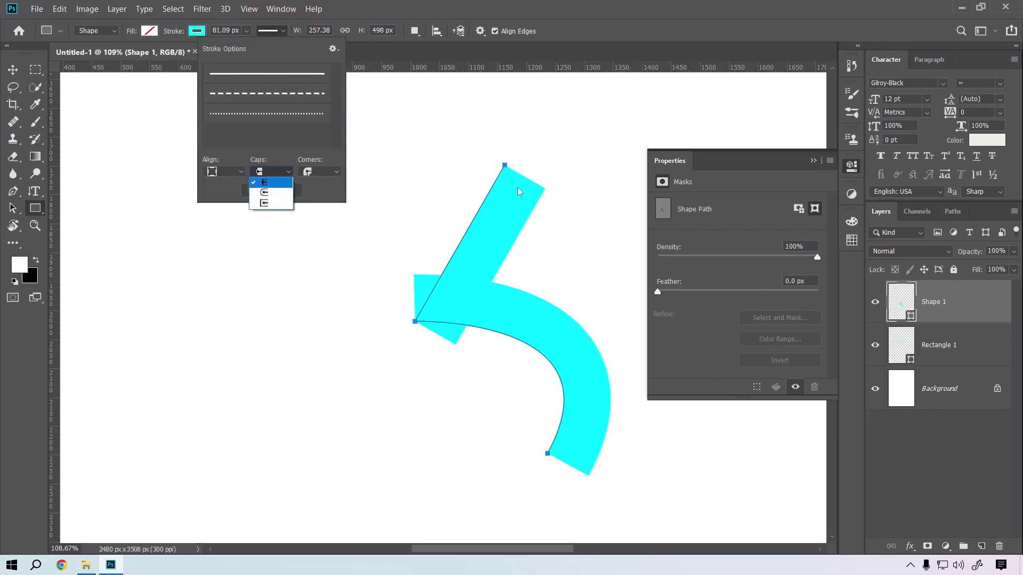
- Try the Square and Butt cap styles on the cyan line, then settle on Round caps
left_click(266, 193)
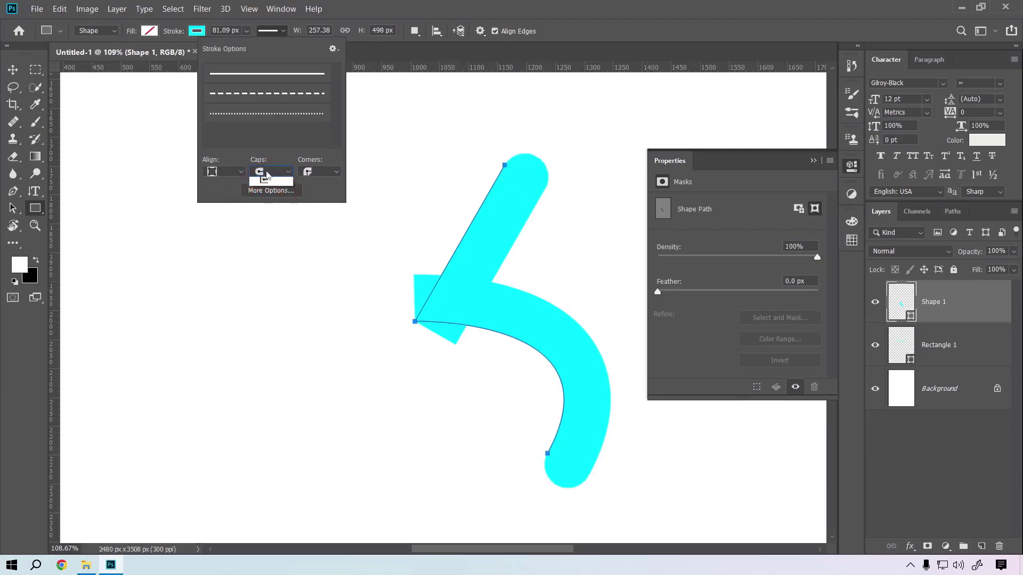
left_click(271, 172)
left_click(270, 205)
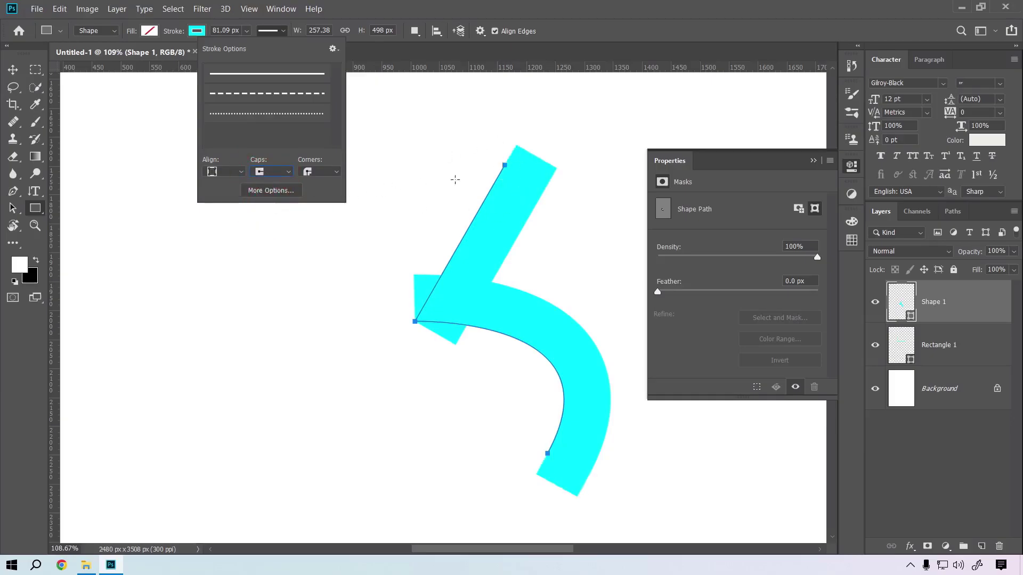
left_click(274, 171)
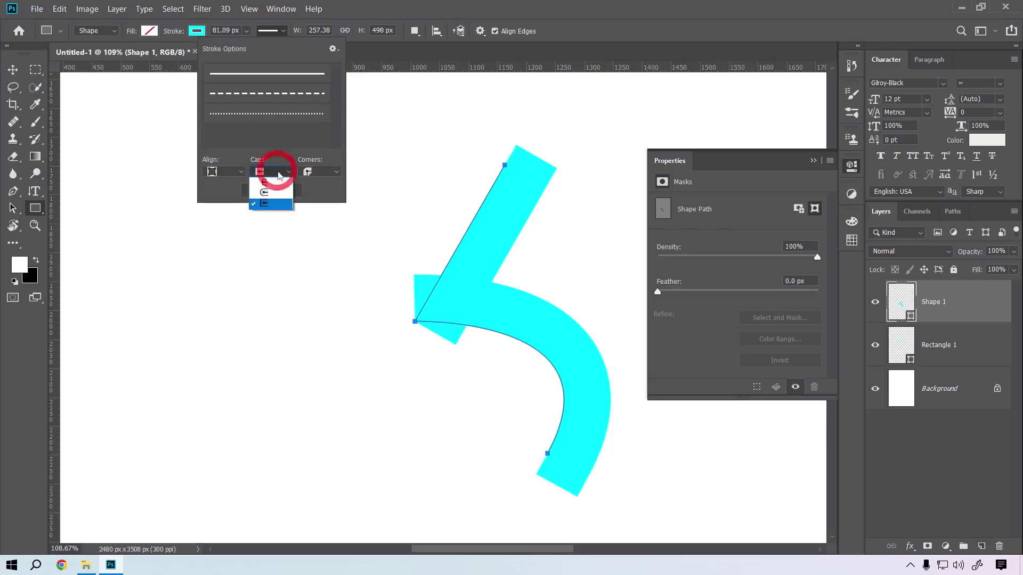
left_click(277, 183)
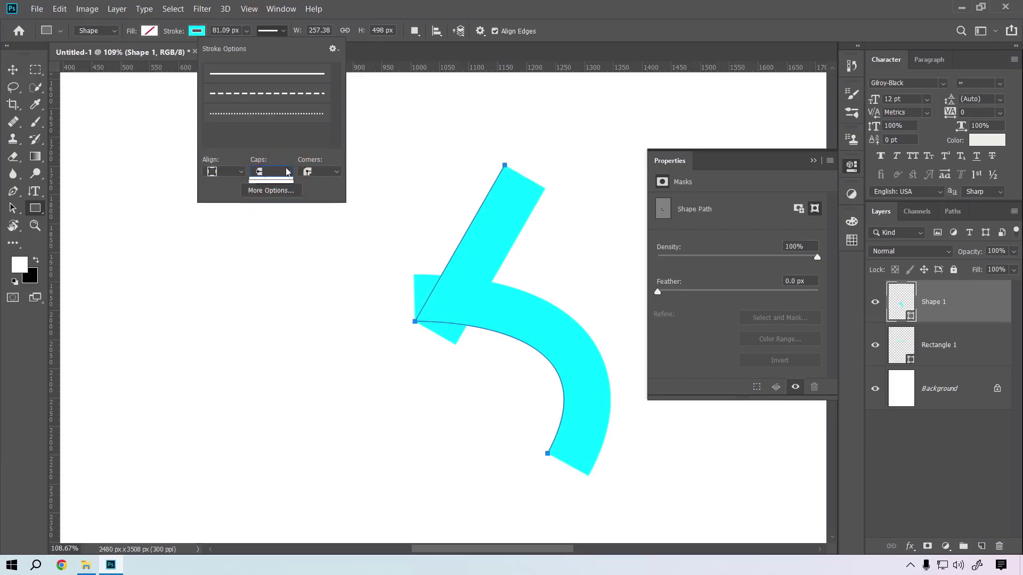
left_click(272, 172)
left_click(275, 192)
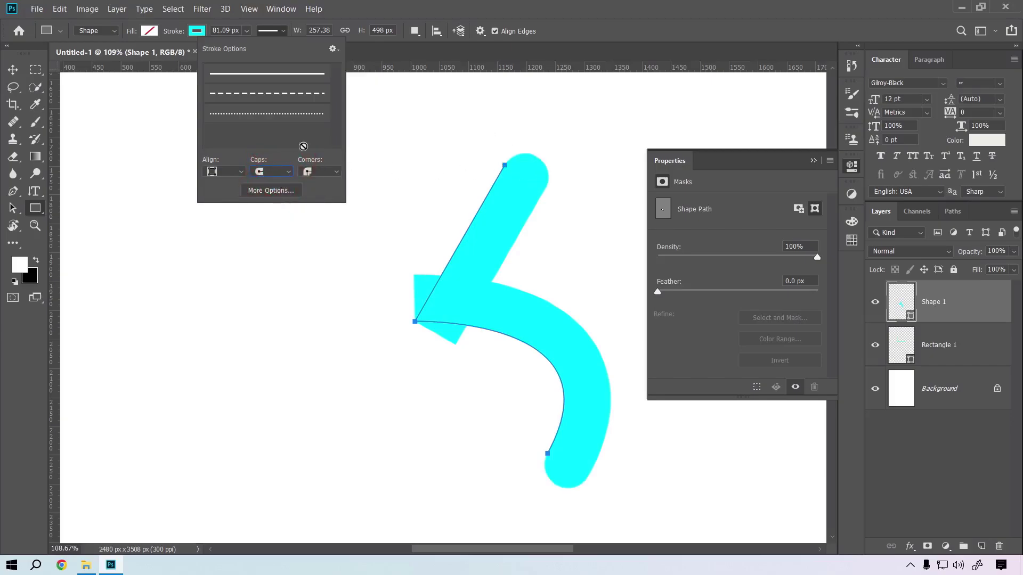
- Compare Miter and Round corner joins, leaving the corner set to Miter
left_click(308, 172)
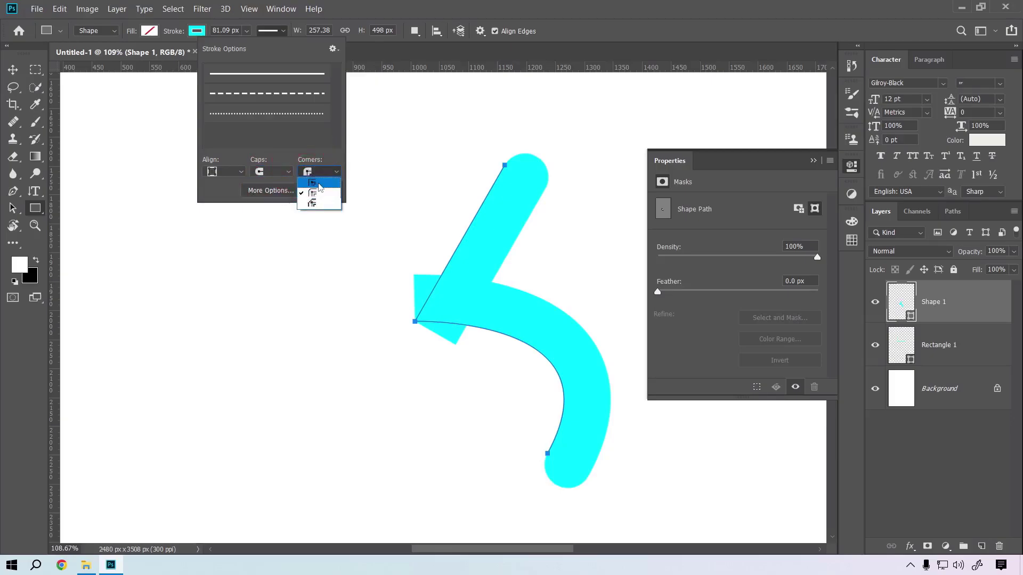
left_click(320, 185)
left_click(308, 172)
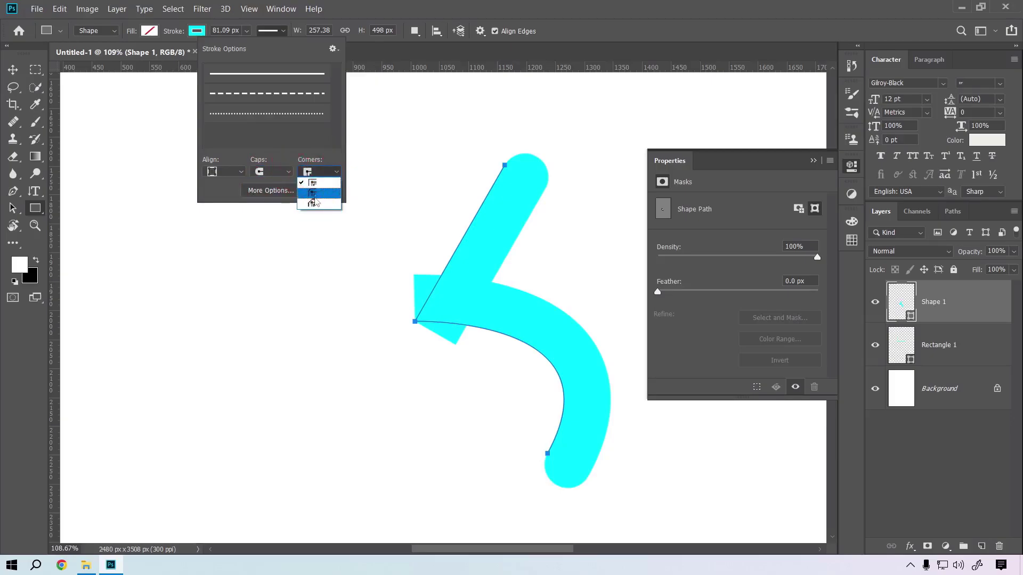
left_click(318, 199)
left_click(317, 172)
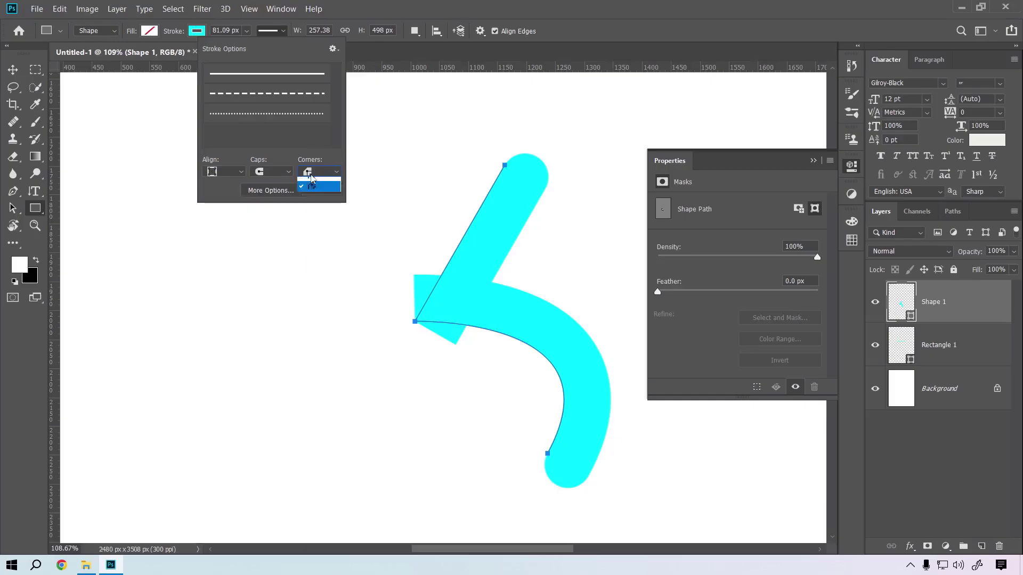
left_click(313, 184)
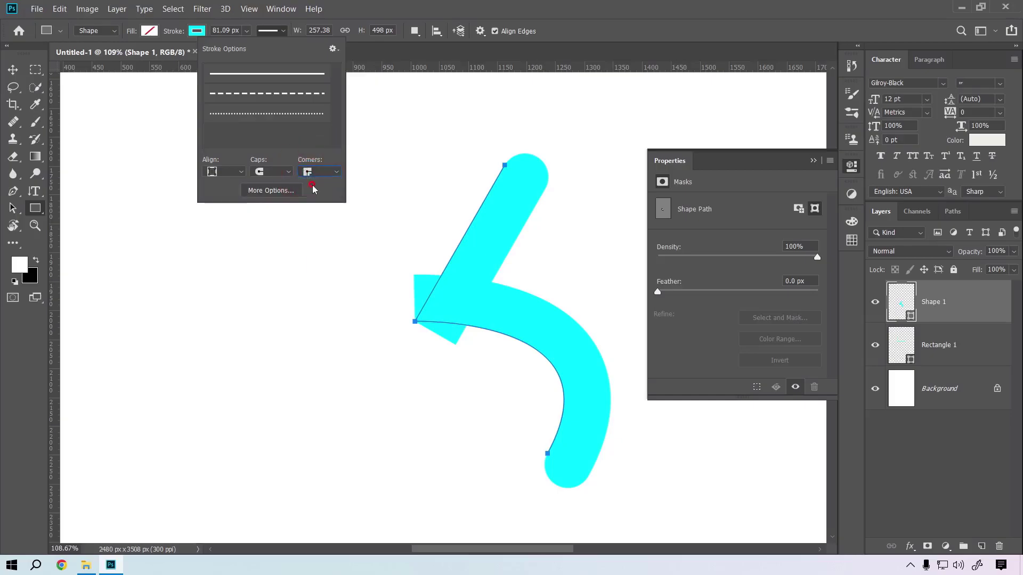
- Test the Inside, Center and Outside stroke alignment options on the line
left_click(230, 171)
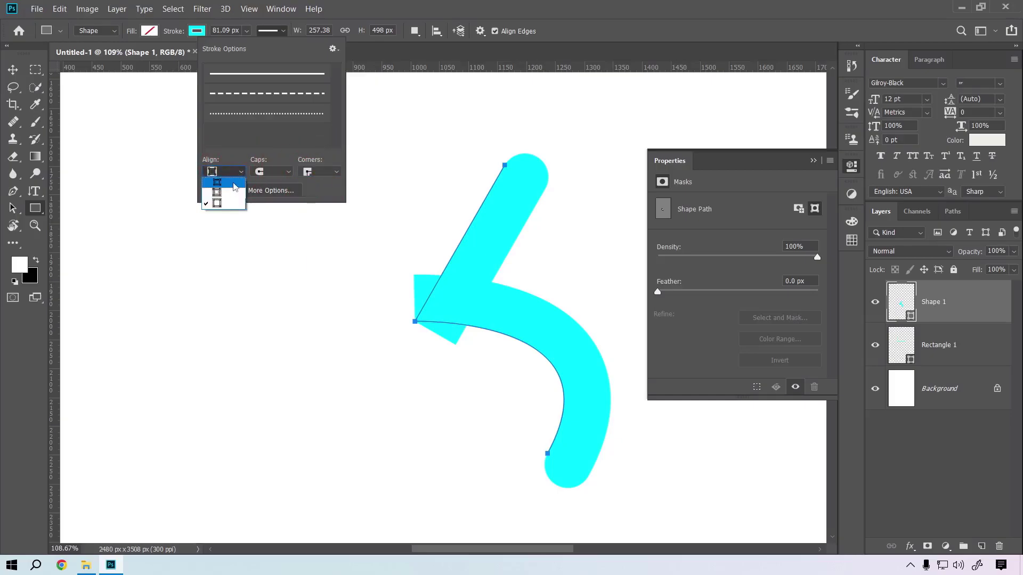
left_click(234, 184)
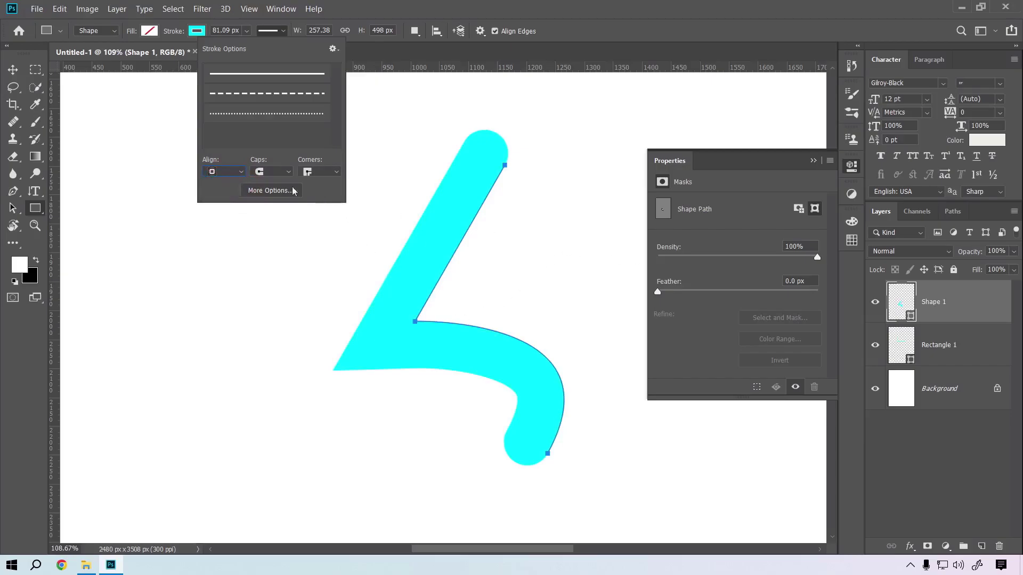
left_click(241, 172)
left_click(229, 197)
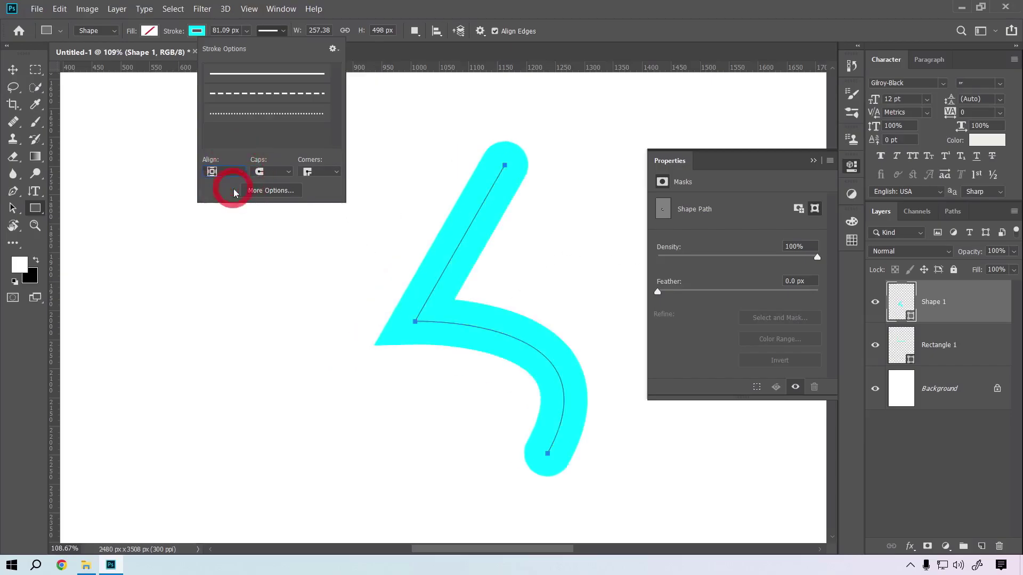
left_click(229, 171)
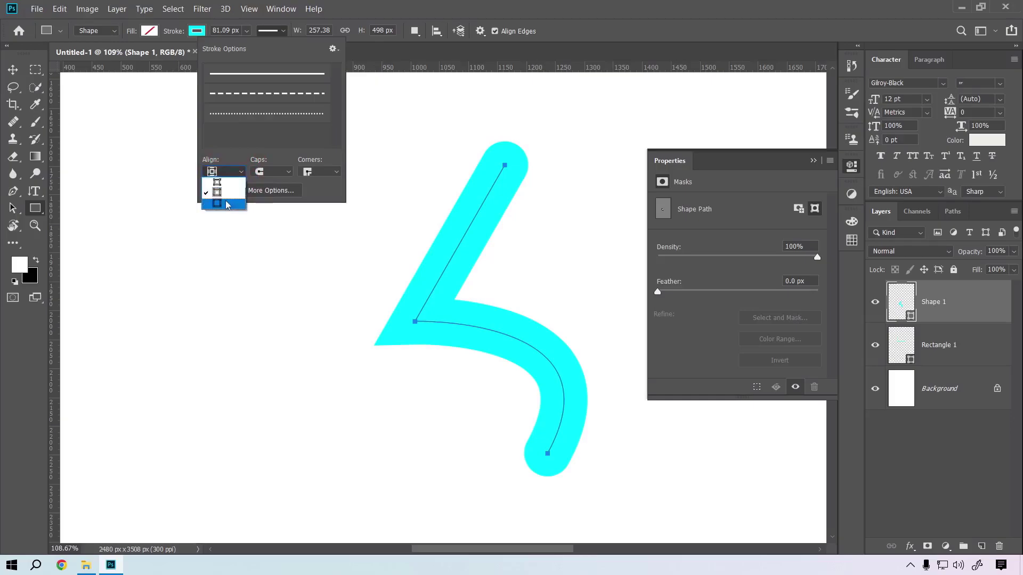
left_click(227, 204)
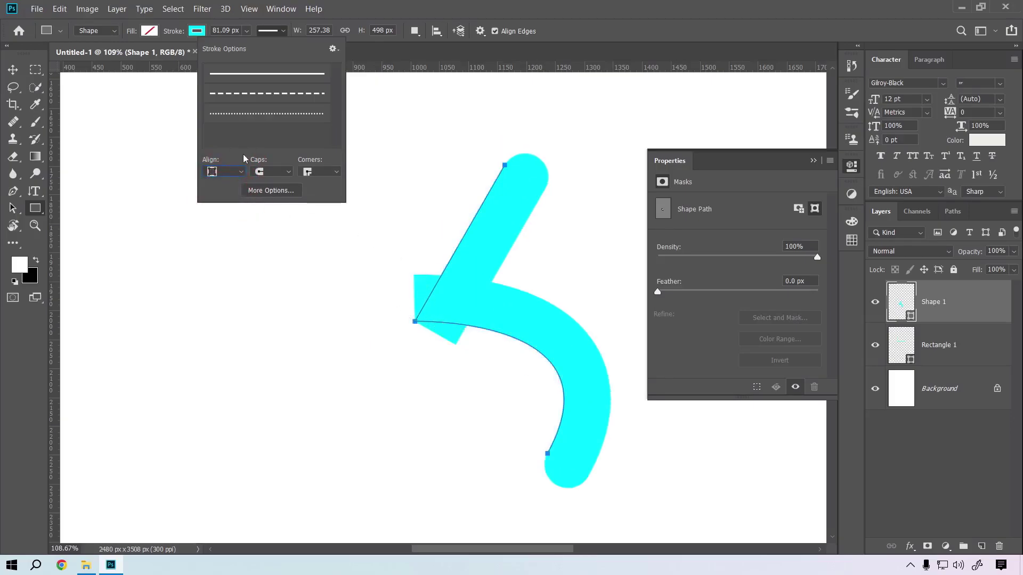
left_click(238, 172)
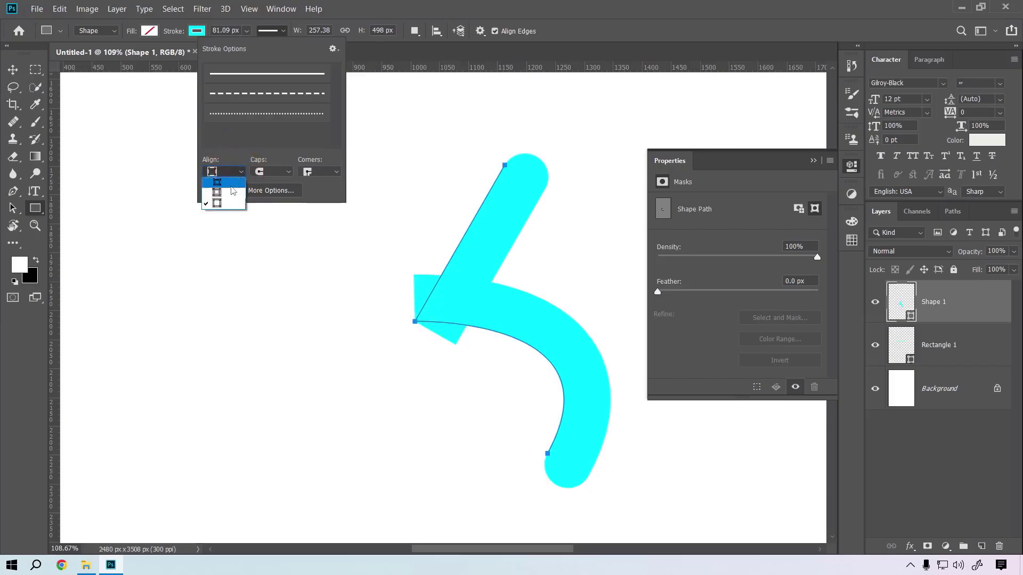
left_click(228, 184)
left_click(229, 172)
- Set the line's stroke alignment to Center, then zoom in on the cyan rectangle
left_click(229, 194)
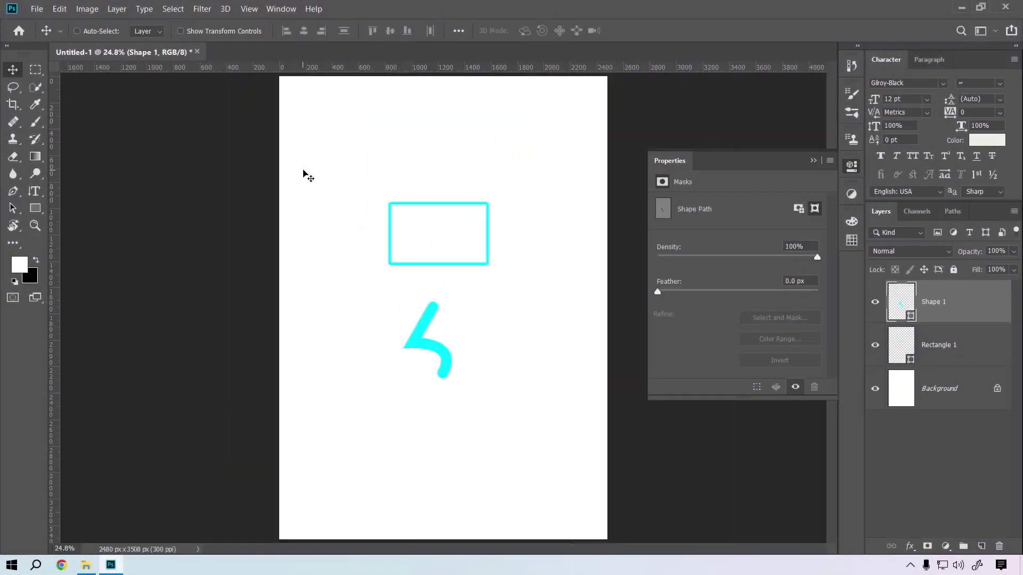
left_click(467, 214, "ctrl")
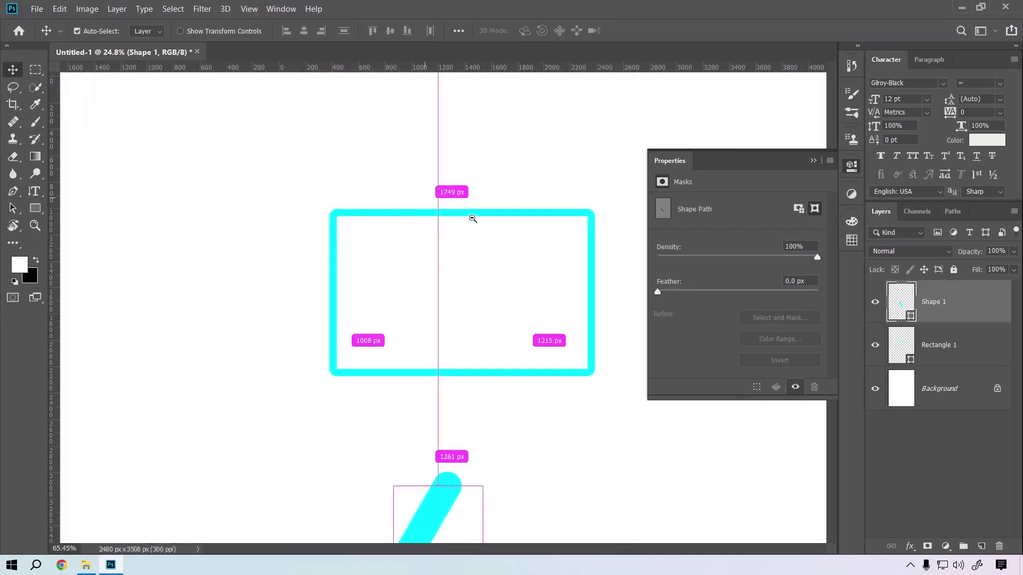
- Select Rectangle 1 with the shape tool and bring up its full Stroke settings dialog
left_click_drag(472, 266, 411, 218)
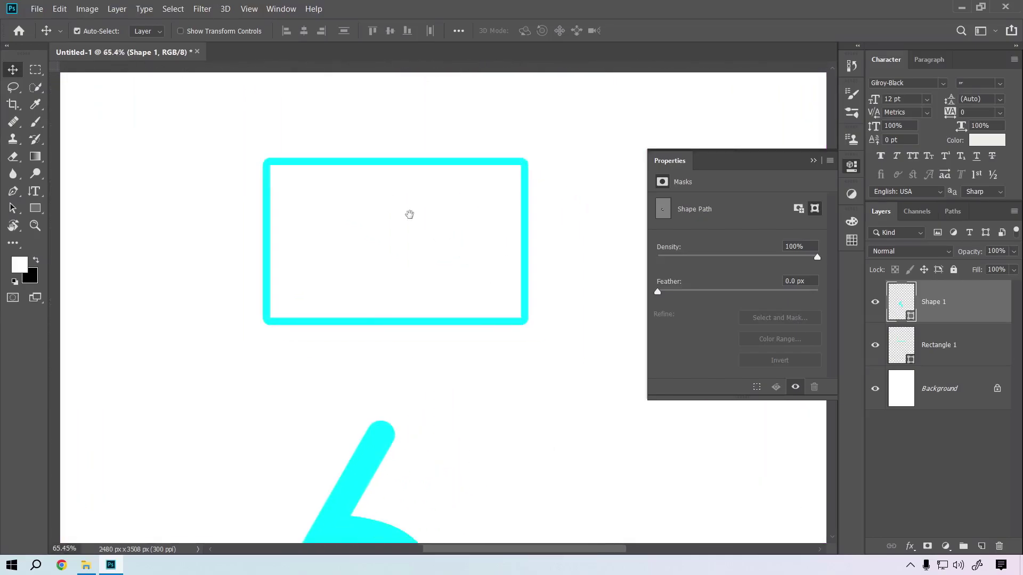
left_click(35, 208)
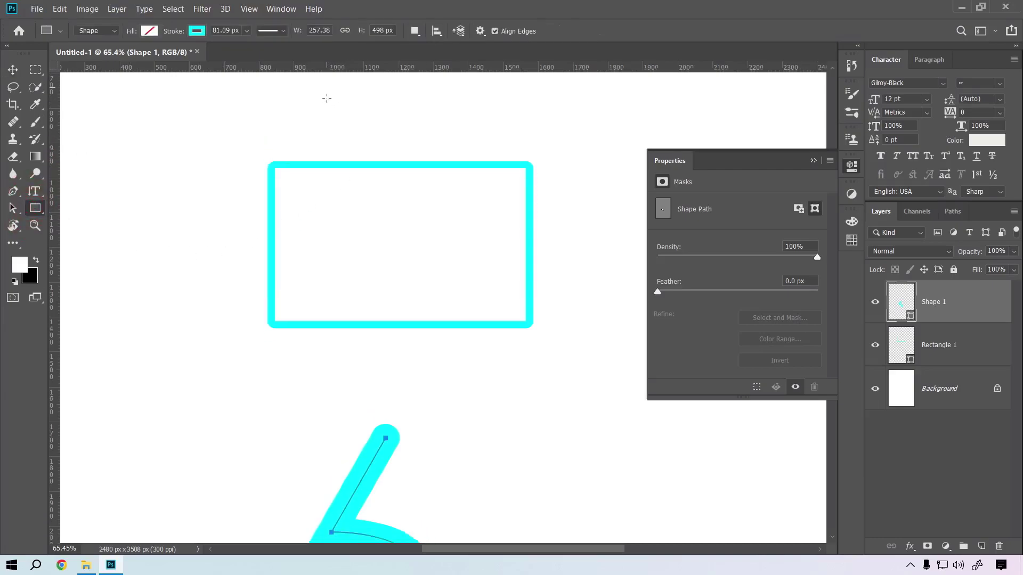
scroll(326, 98, "down", 3)
left_click(274, 31)
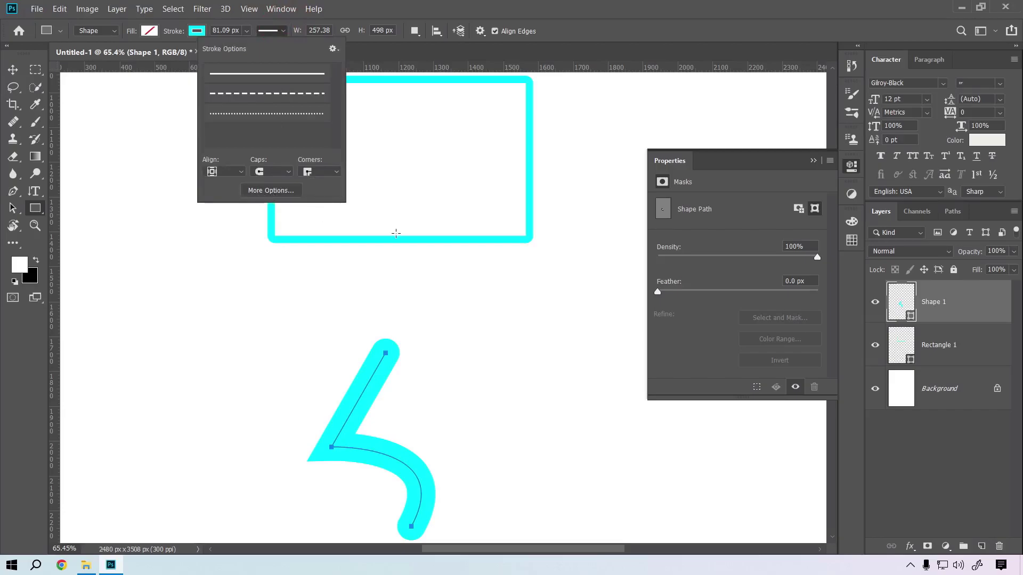
left_click(943, 351)
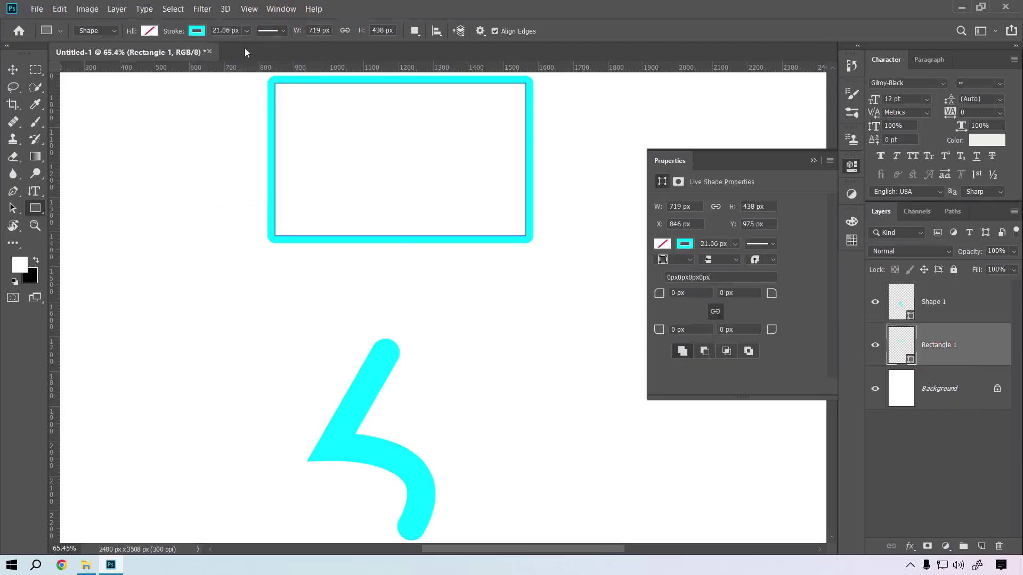
left_click(284, 30)
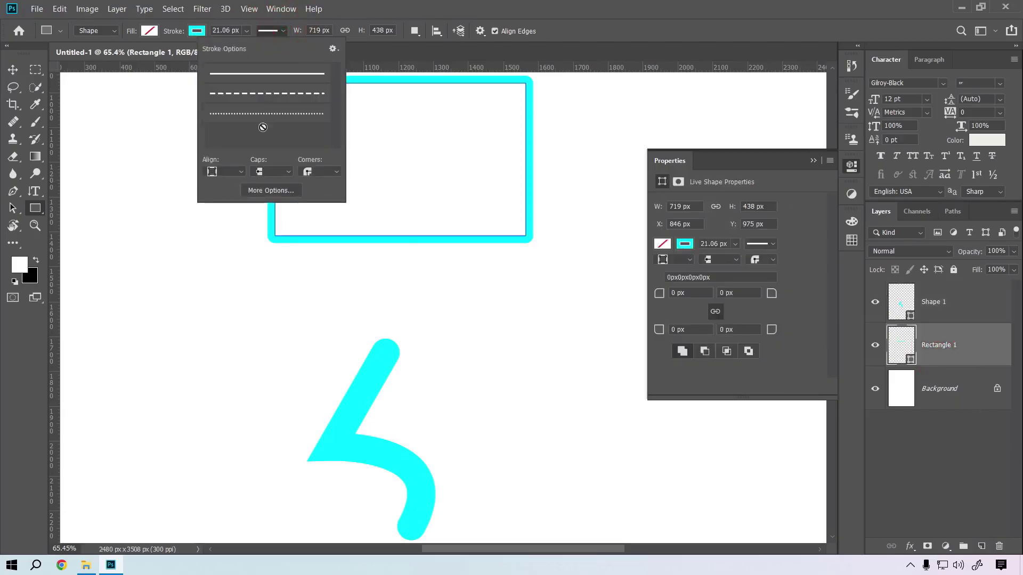
left_click(272, 191)
left_click_drag(516, 120, 670, 111)
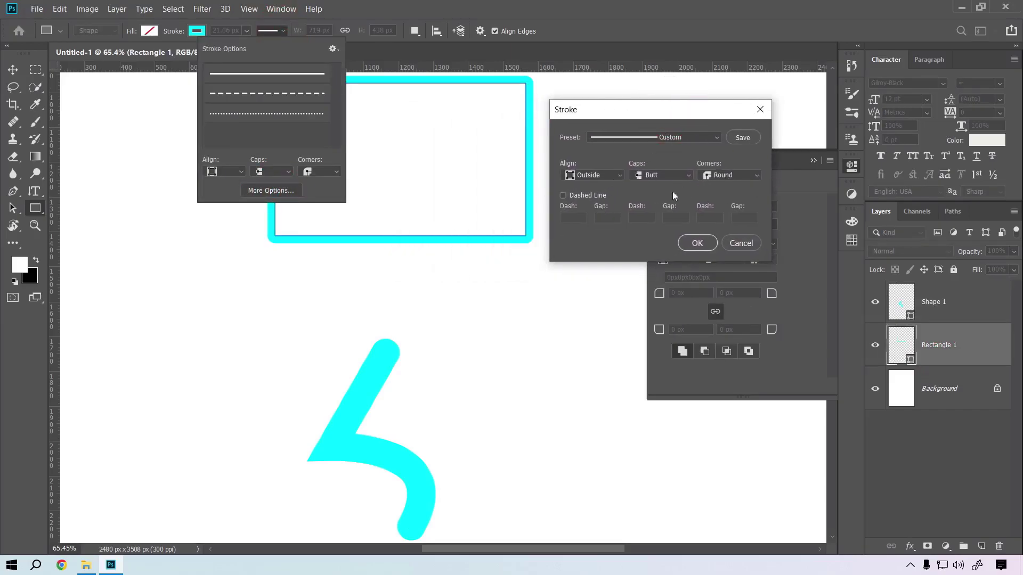
- Enable the dashed line option with a first dash of 7 and gap of 1
left_click(562, 196)
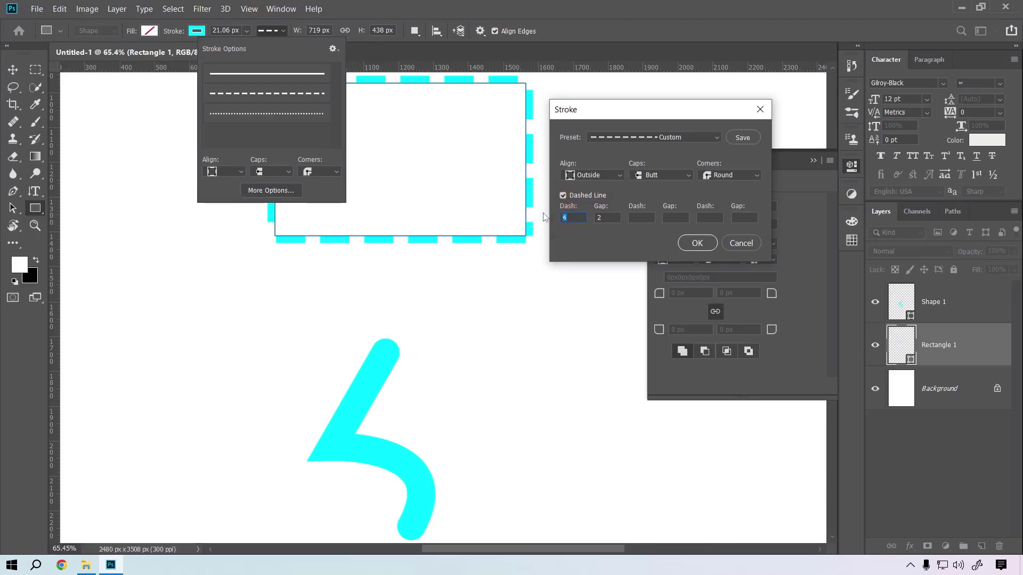
key("Tab")
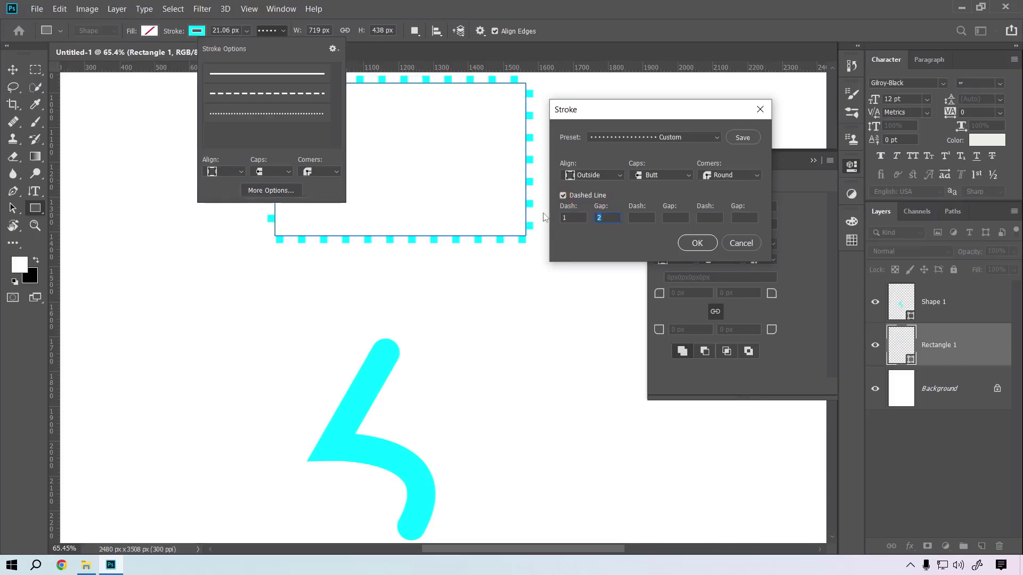
key("shift+Tab")
type("7")
key("Tab")
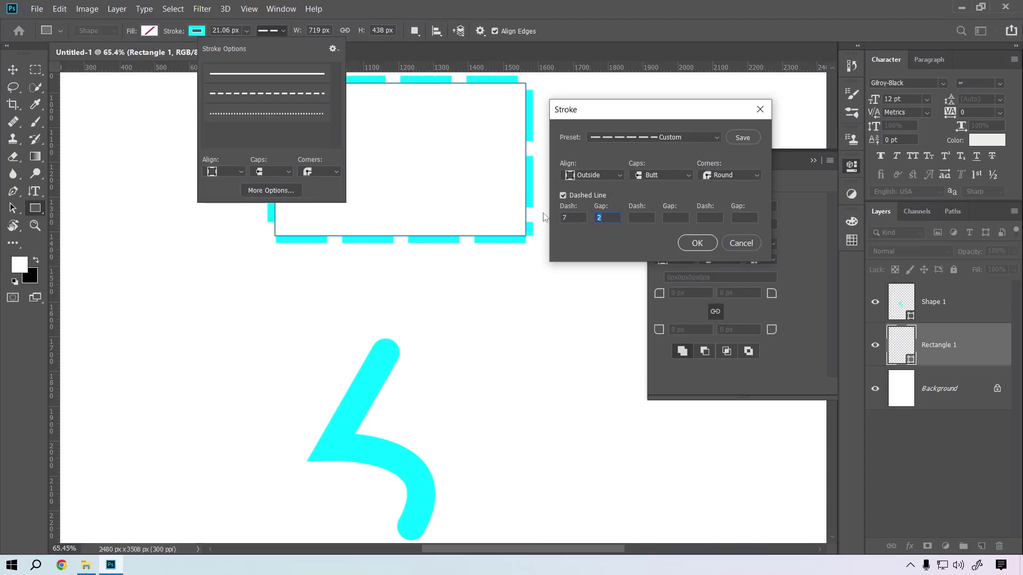
type("1")
key("Tab")
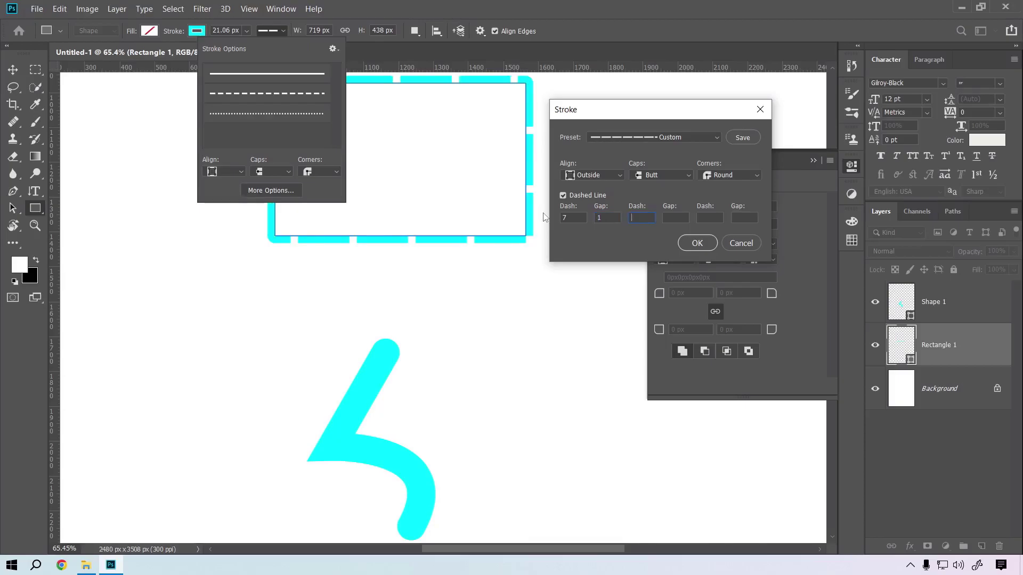
- Enter the remaining dashes 5, 4 and gaps 2, 3, then apply the pattern
type("5")
key("Tab")
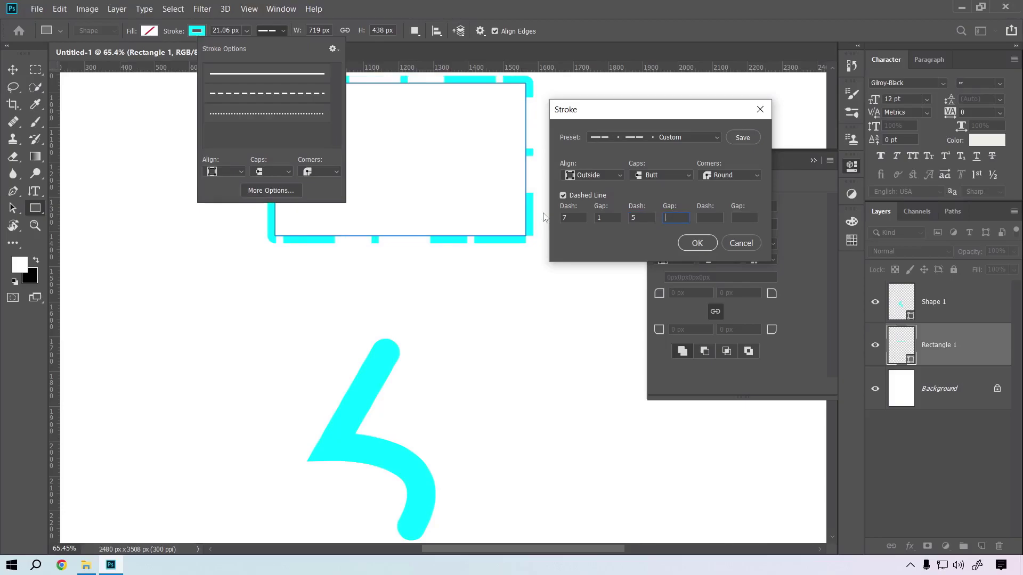
type("2")
key("Tab")
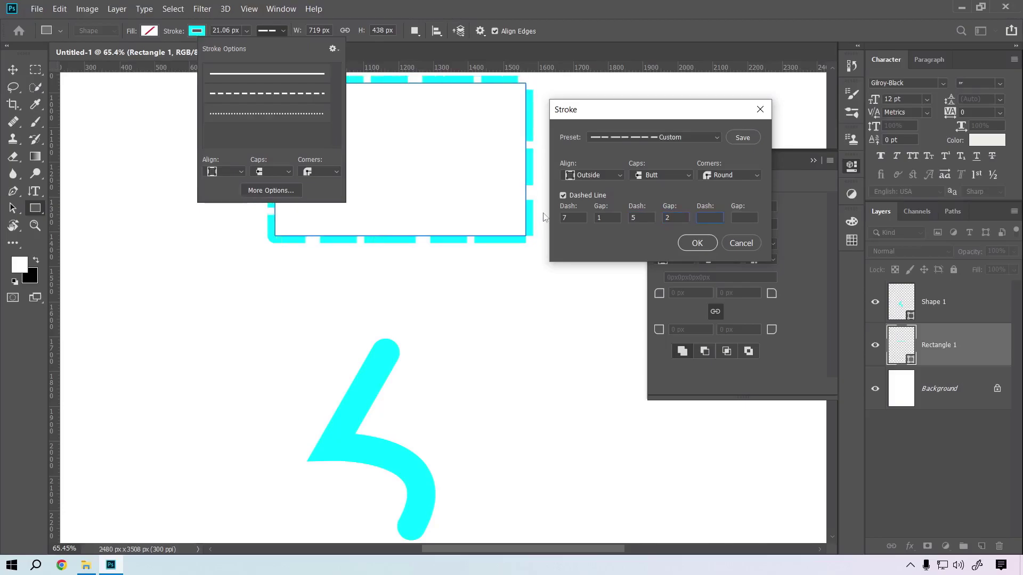
type("4")
key("Tab")
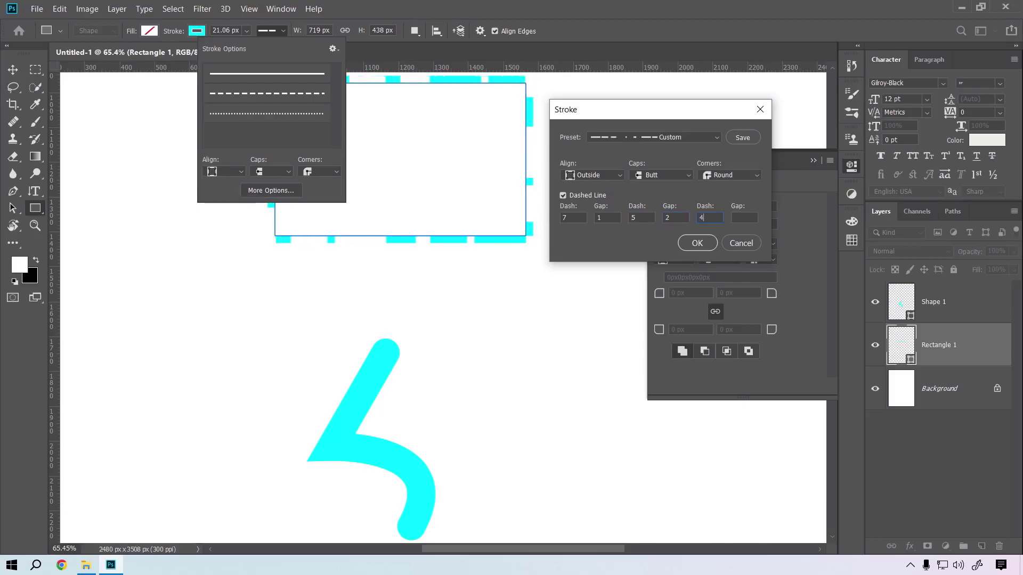
type("3")
key("Tab")
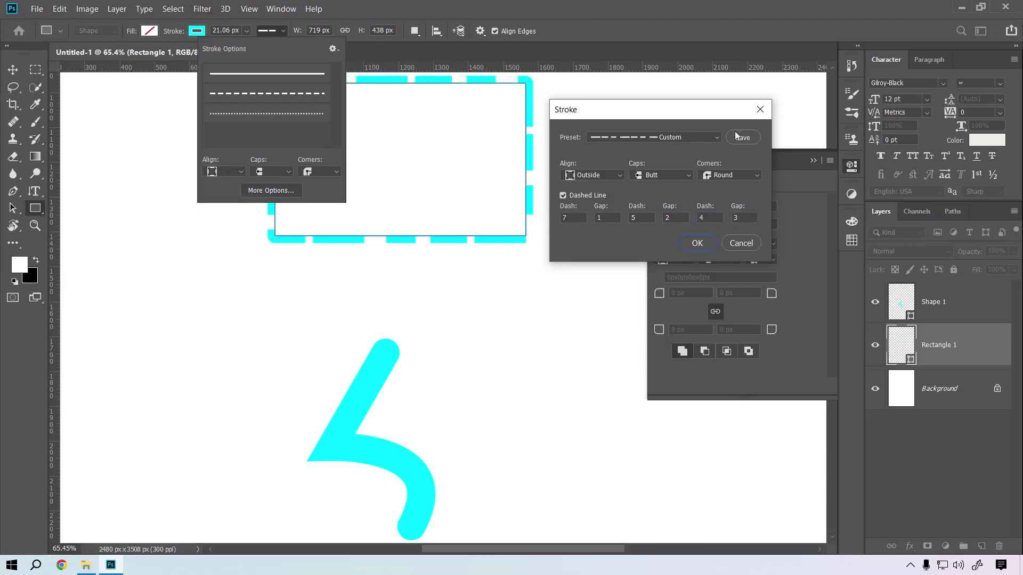
left_click(697, 243)
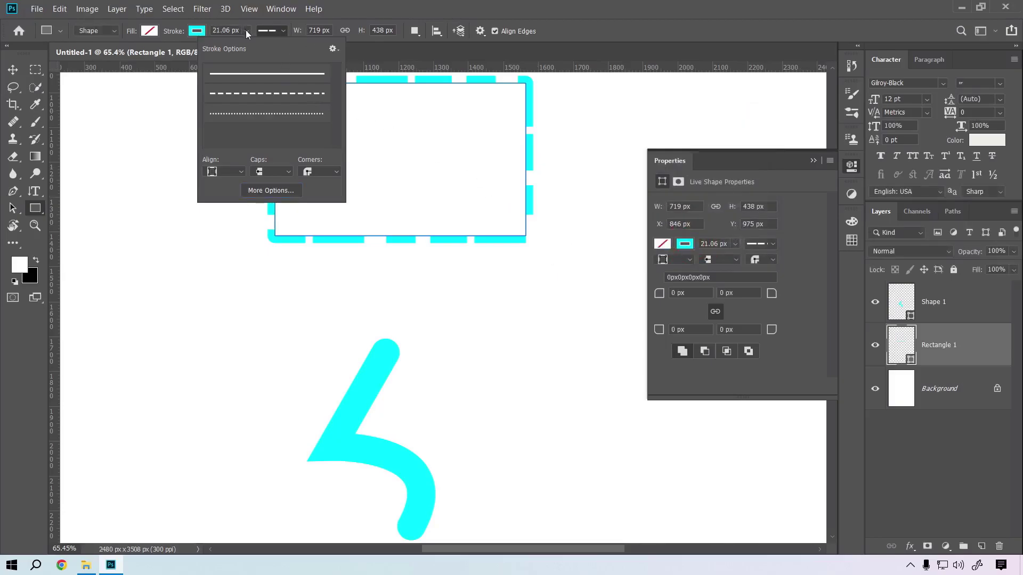
- Change Rectangle 1's fill to yellow from the Fill swatches, trying green first
left_click(282, 30)
scroll(417, 248, "up", 2)
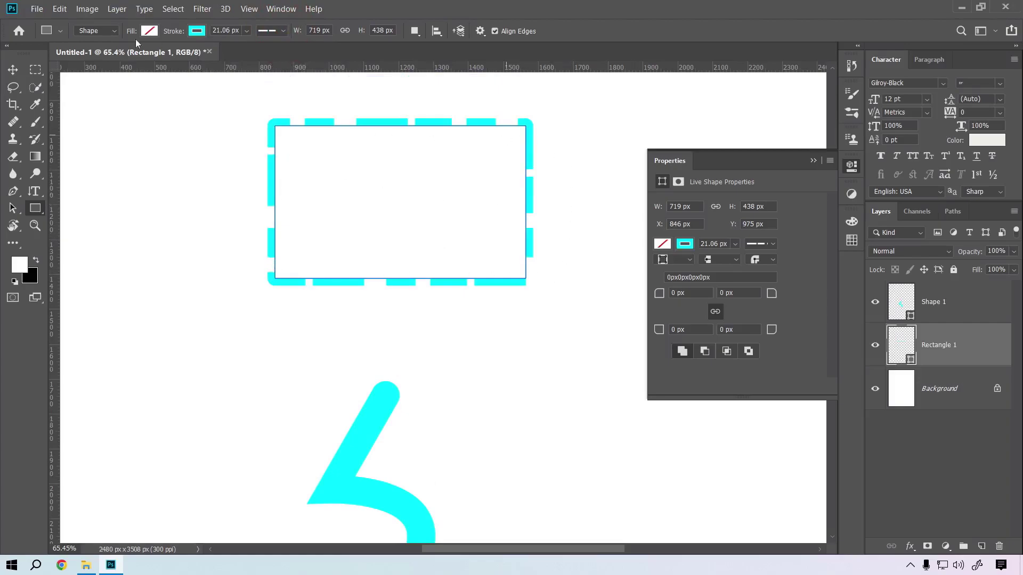
left_click(13, 69)
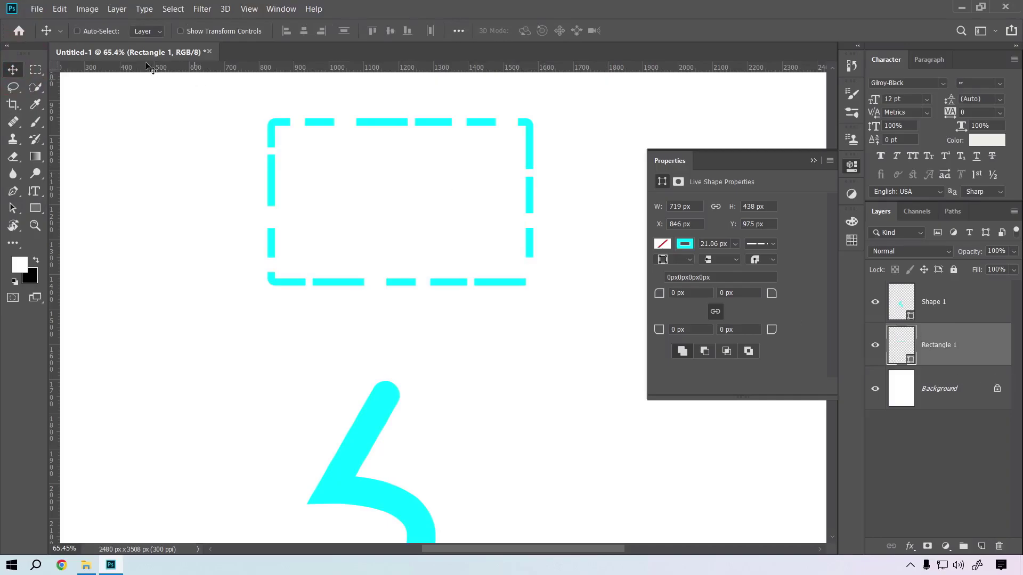
left_click(29, 208)
left_click(149, 30)
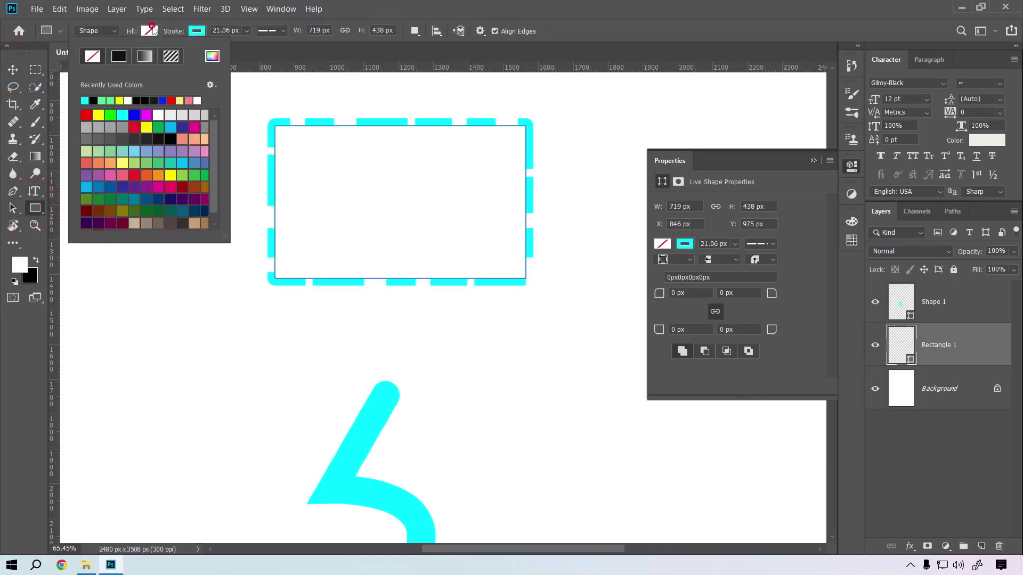
left_click(109, 115)
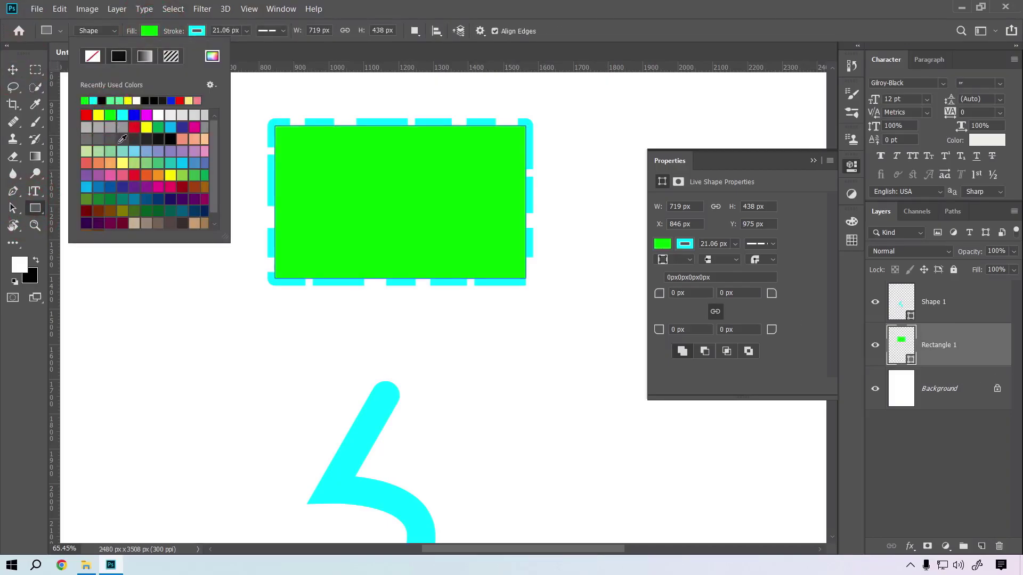
left_click(146, 127)
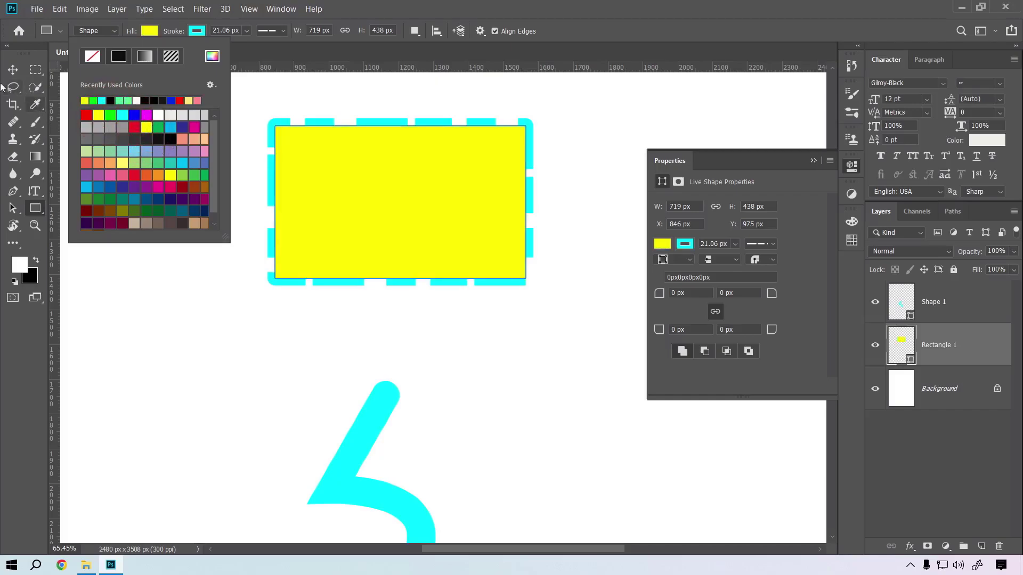
left_click(13, 69)
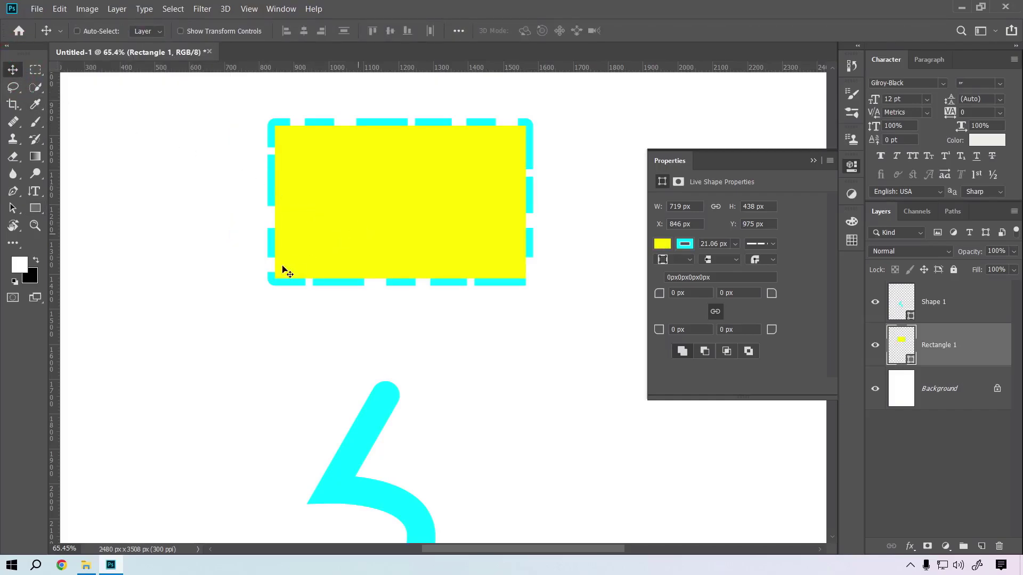
left_click(253, 294)
- Set Rectangle 1's stroke colour to No Color and zoom in on the yellow box
left_click(35, 208)
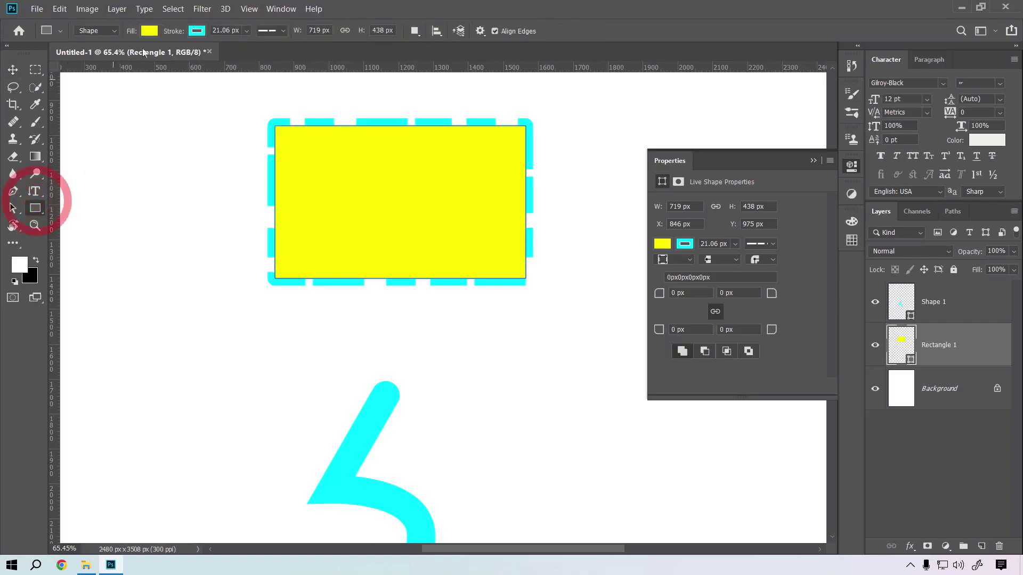
left_click(197, 30)
left_click(141, 55)
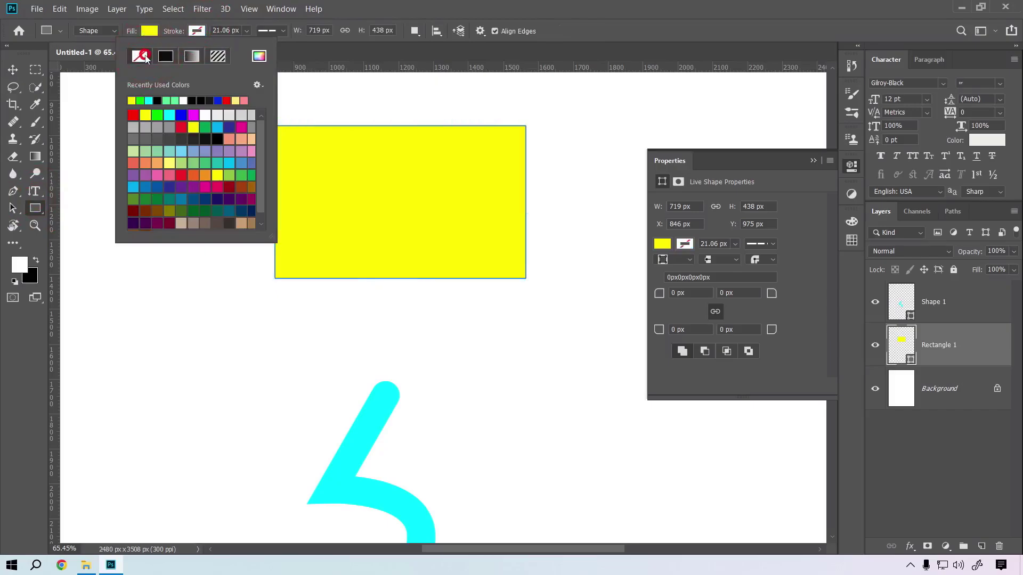
left_click(13, 69)
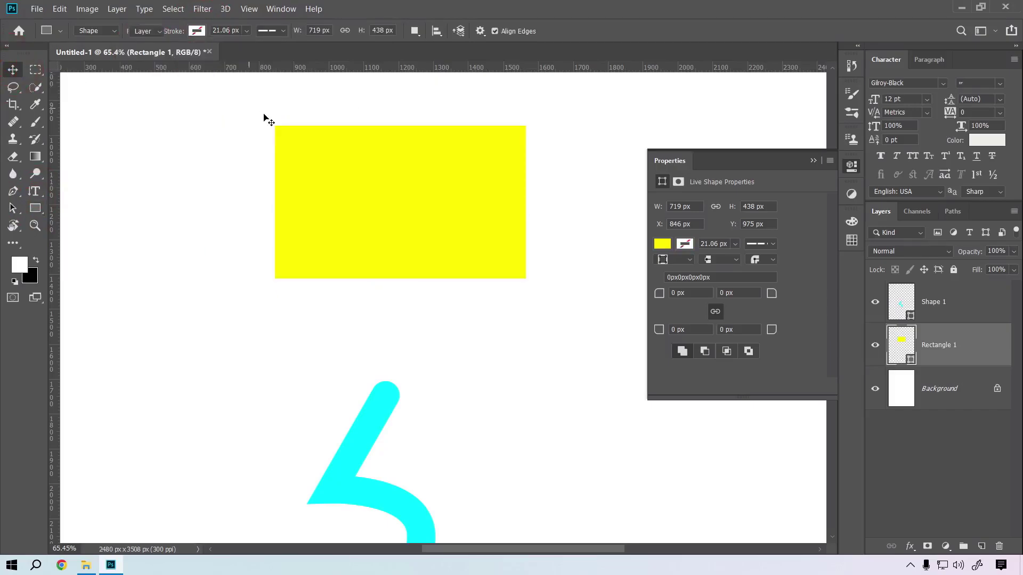
left_click_drag(393, 181, 396, 189)
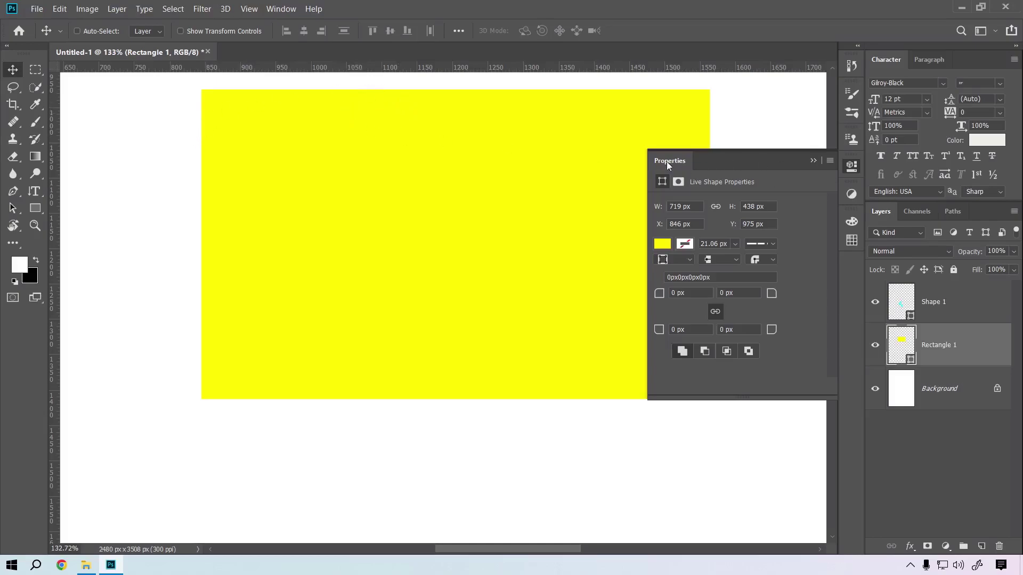
- Reopen the Properties panel from the Window menu with Rectangle 1 selected
left_click(855, 162)
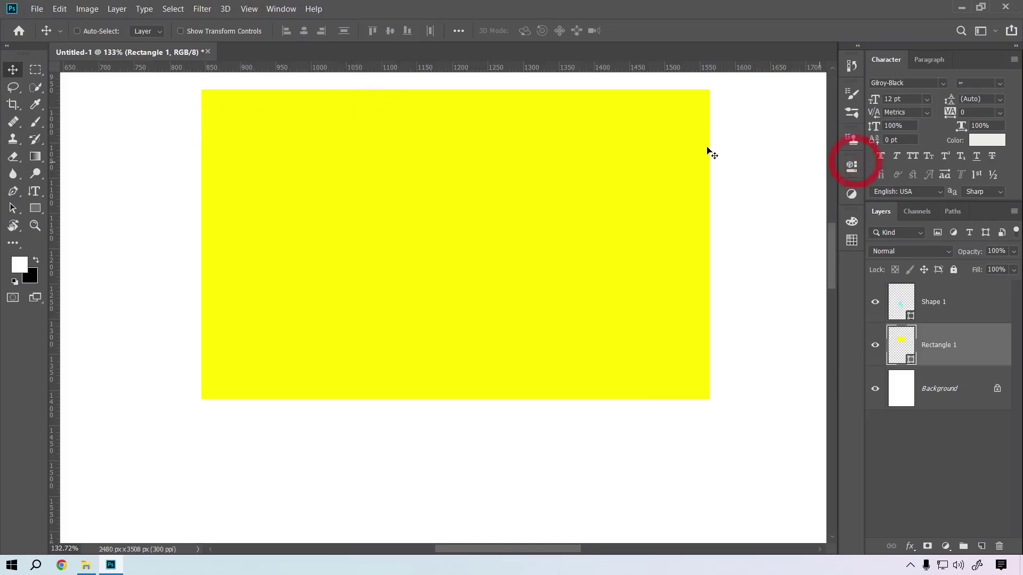
left_click(272, 9)
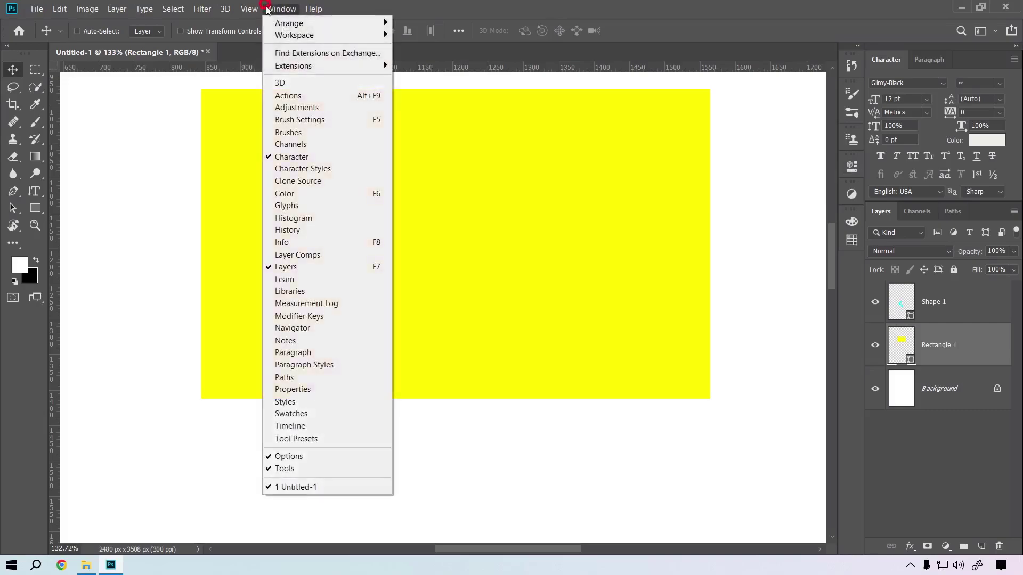
left_click(303, 389)
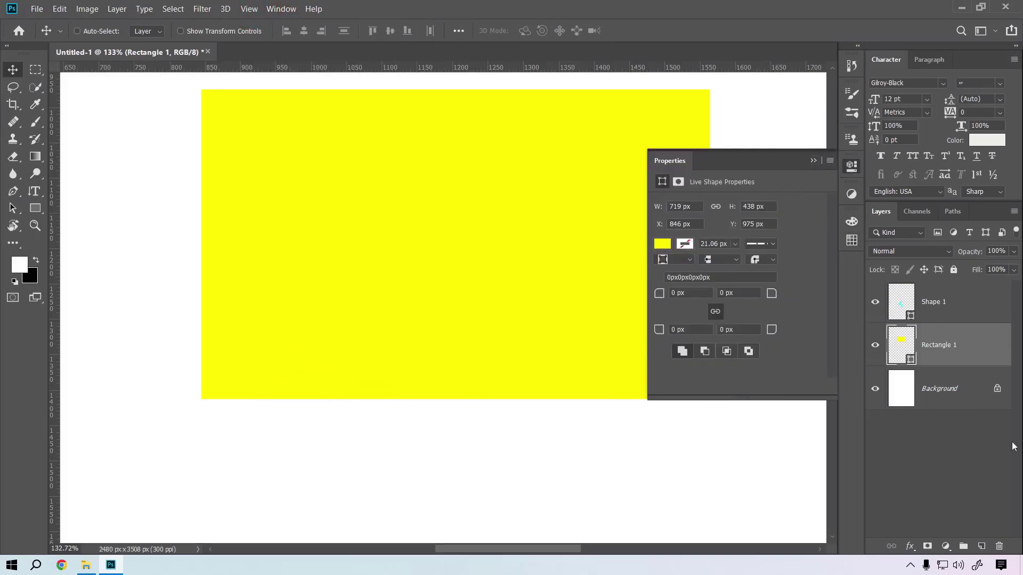
left_click(925, 338)
- Scrub the linked corner radius to 81 px on all four corners
left_click_drag(659, 294, 699, 297)
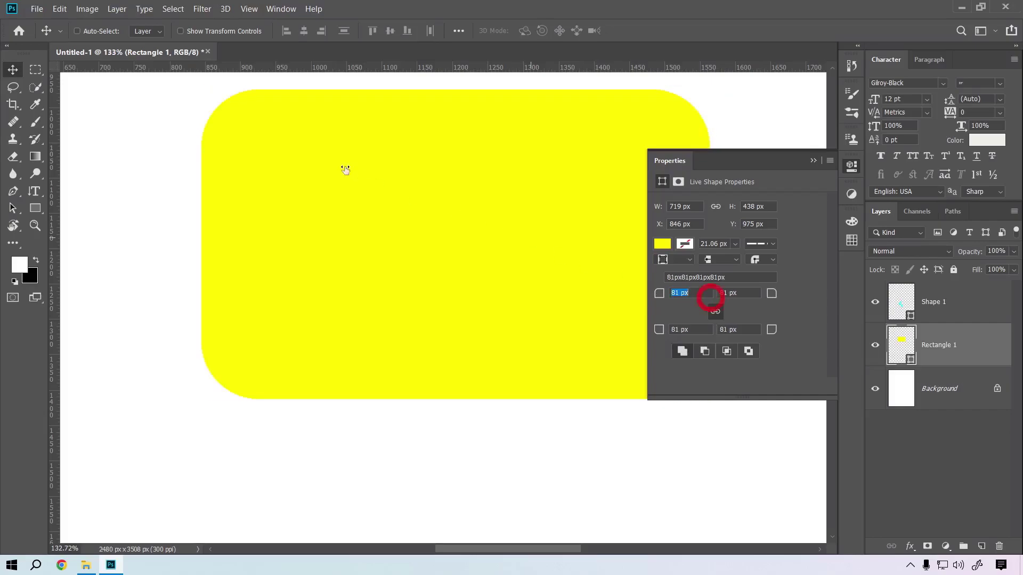
left_click(554, 140)
scroll(245, 214, "right", 2)
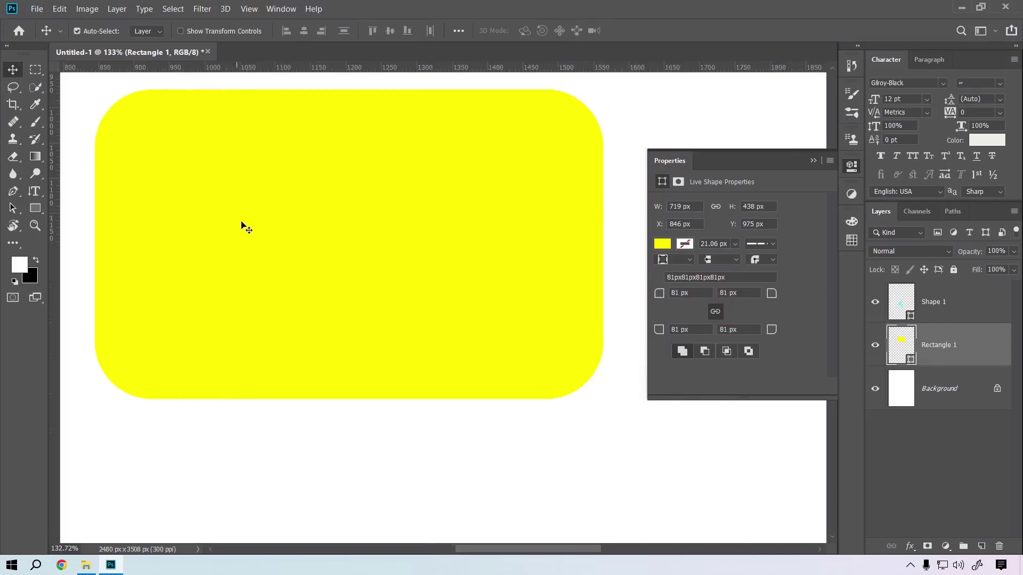
scroll(242, 223, "down", 2)
scroll(243, 223, "down", 1)
scroll(256, 228, "left", 2)
scroll(262, 231, "right", 1)
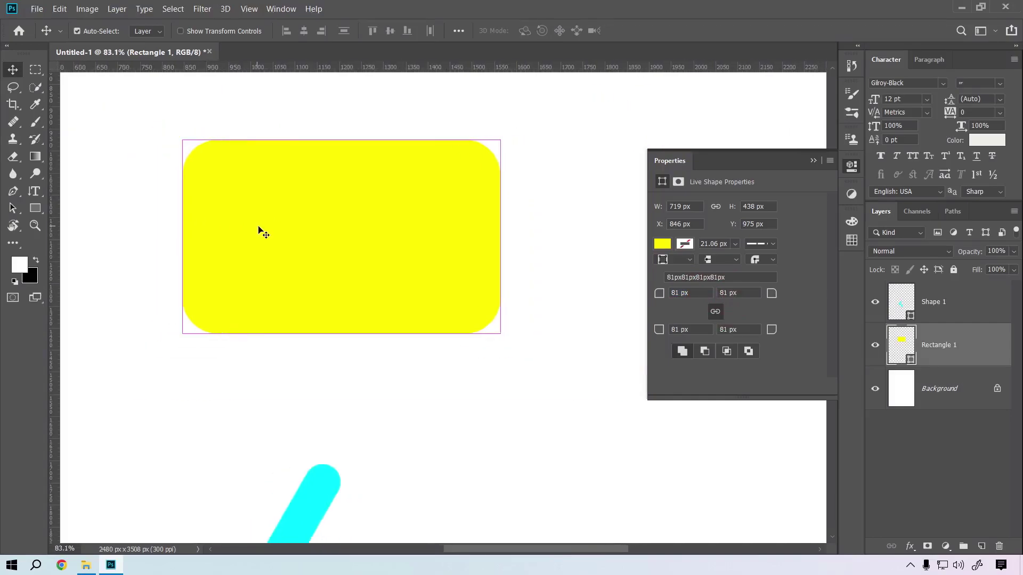
- Pick a light cyan-blue fill from the Properties swatch grid, after trying green and blue
left_click(662, 243)
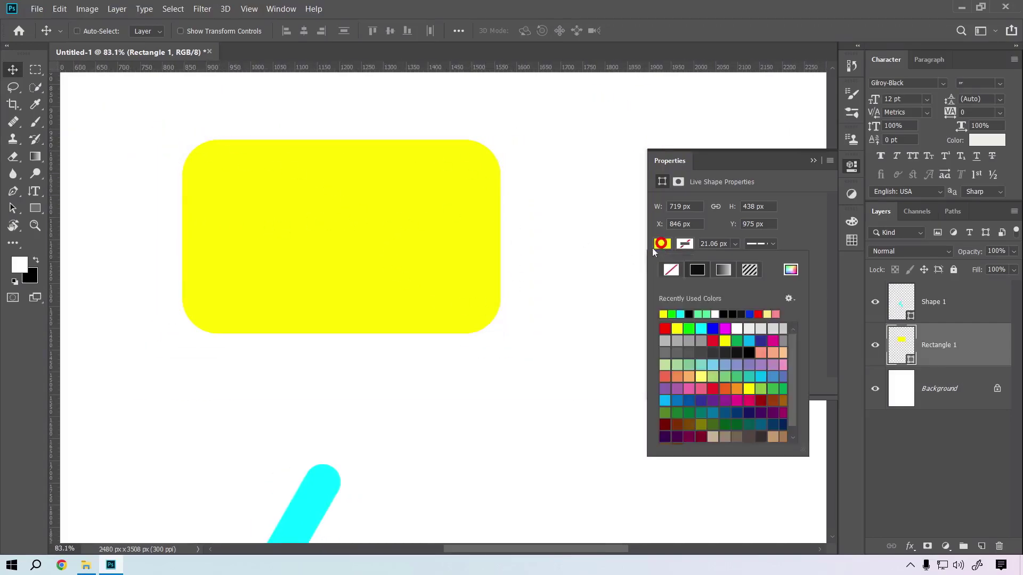
left_click(686, 328)
left_click(713, 328)
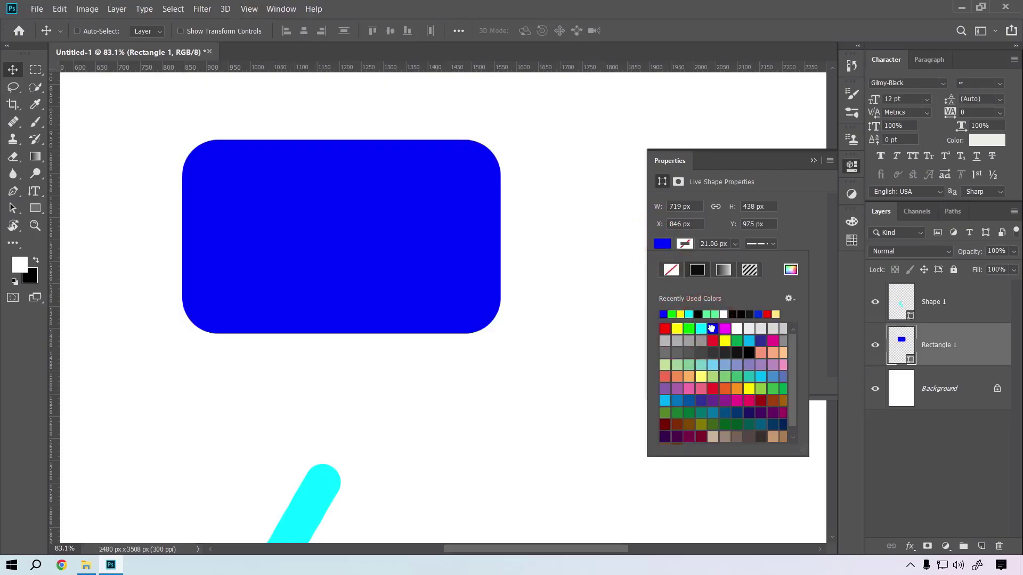
left_click(760, 376)
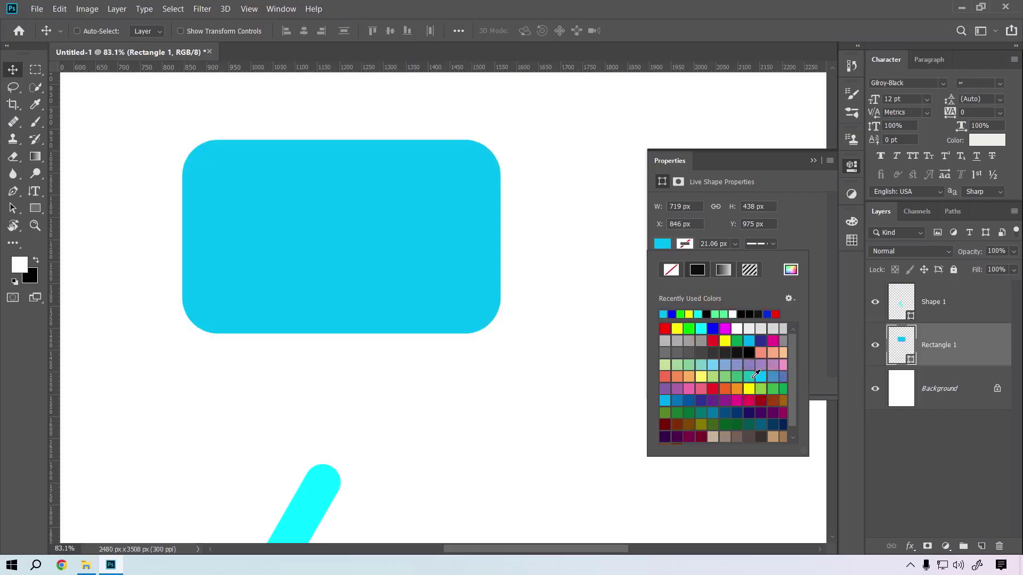
left_click(763, 377)
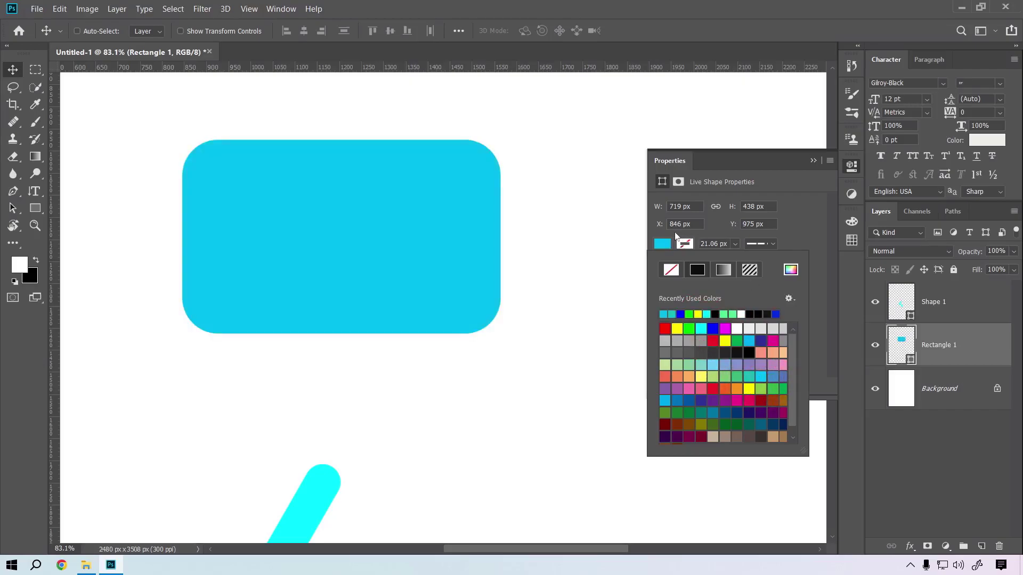
left_click(667, 244)
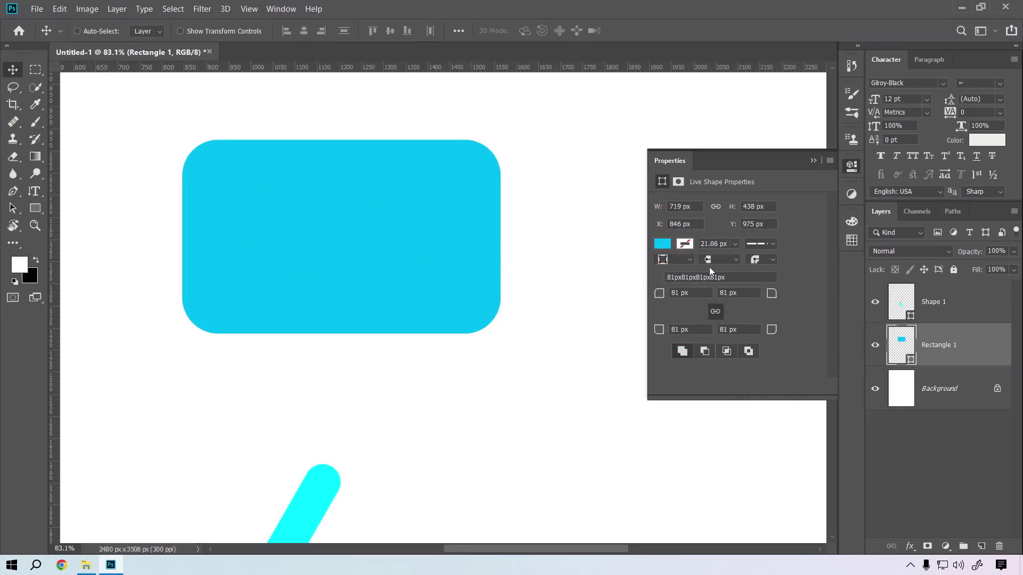
- Reset the corner radii to 0, unlink them, and round the top-left corner to 80 px
left_click_drag(659, 293, 314, 158)
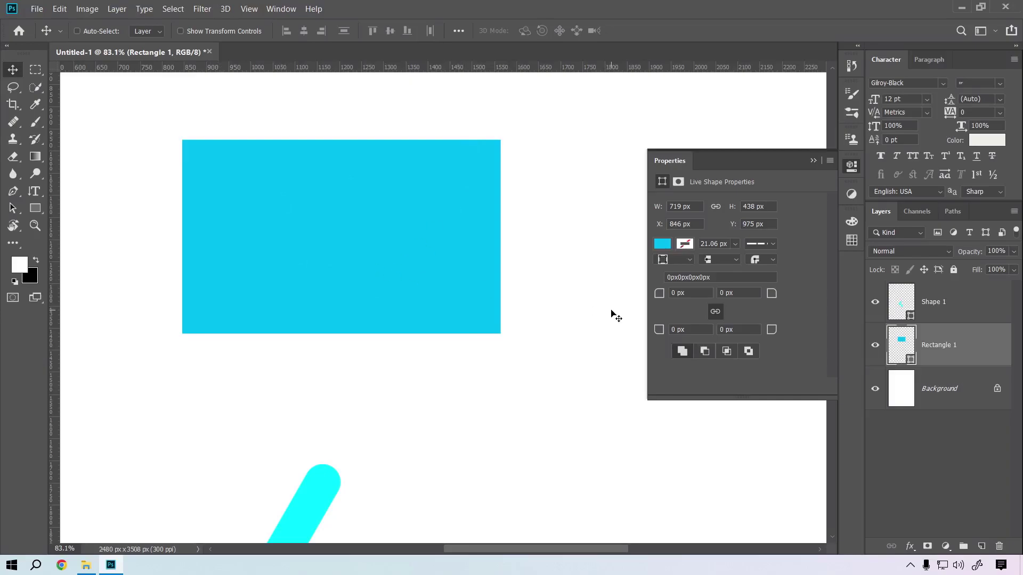
left_click(716, 312)
left_click_drag(660, 294, 762, 311)
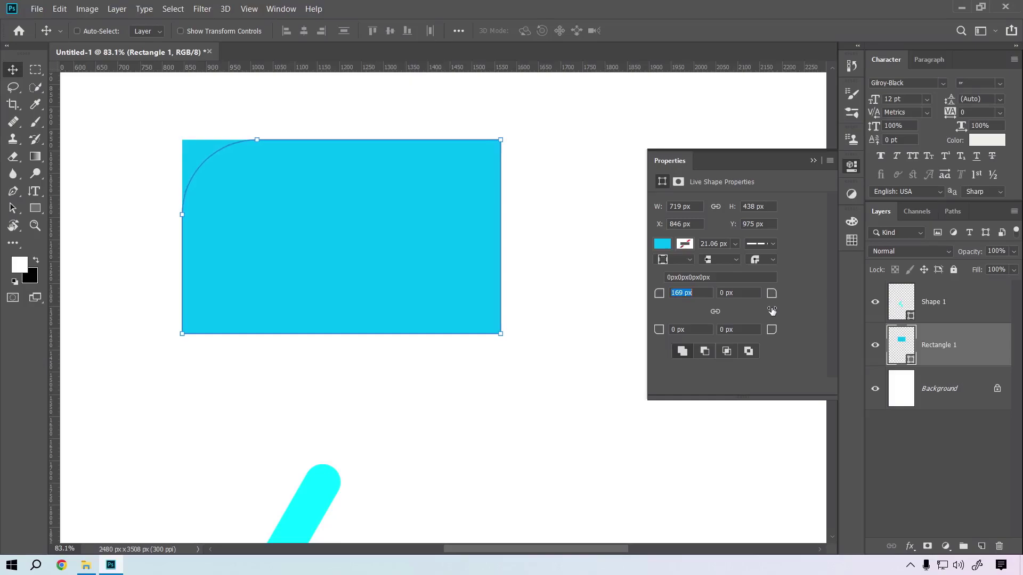
left_click_drag(771, 310, 780, 311)
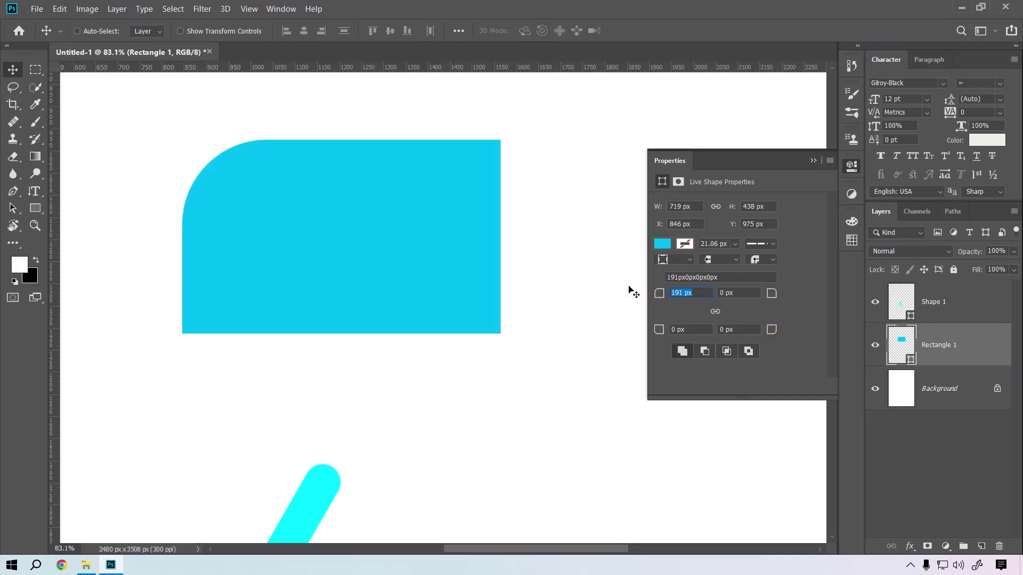
type("80")
key("Tab")
- Set the bottom-right corner radius to 80 px and move the shape up-left
left_click(737, 331)
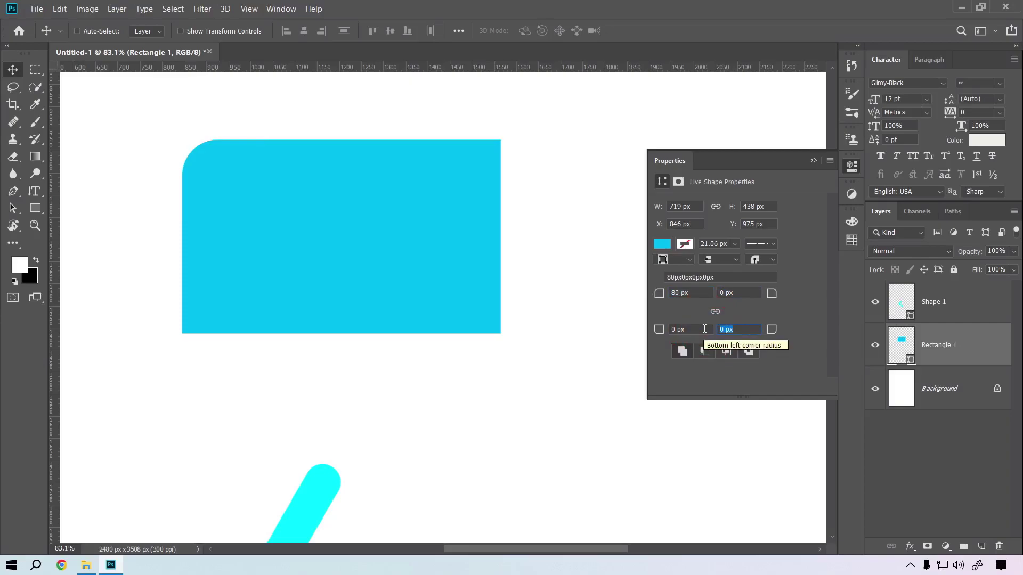
type("80")
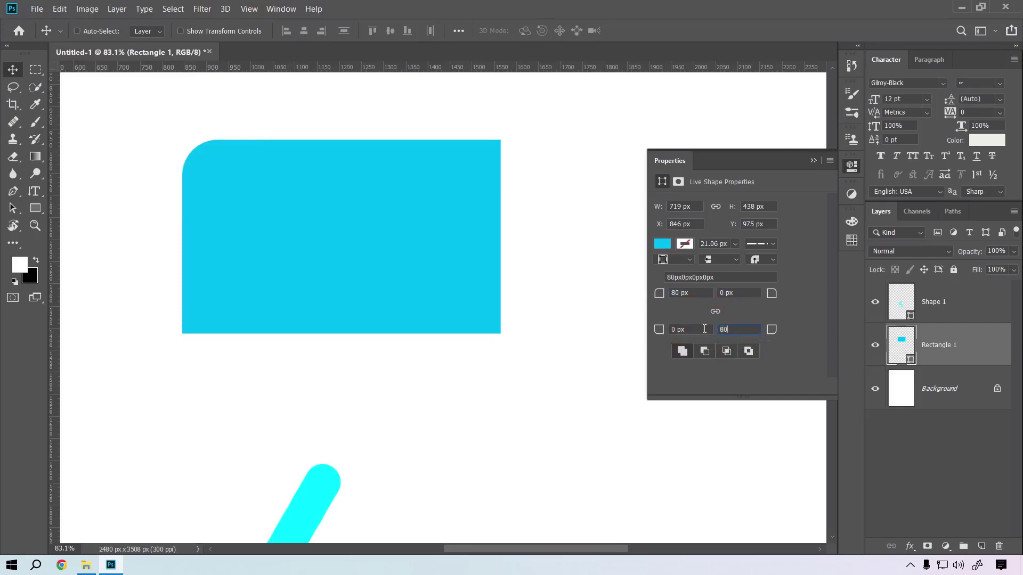
key("Return")
left_click_drag(434, 315, 419, 283)
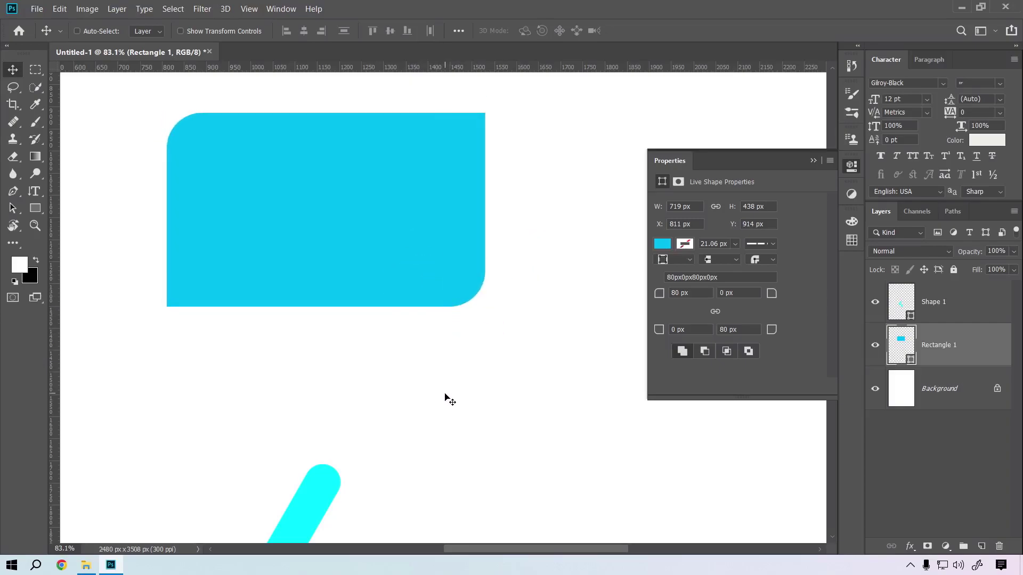
- Draw a test rounded rectangle below the first shape and cancel its size dialog
left_click(38, 209)
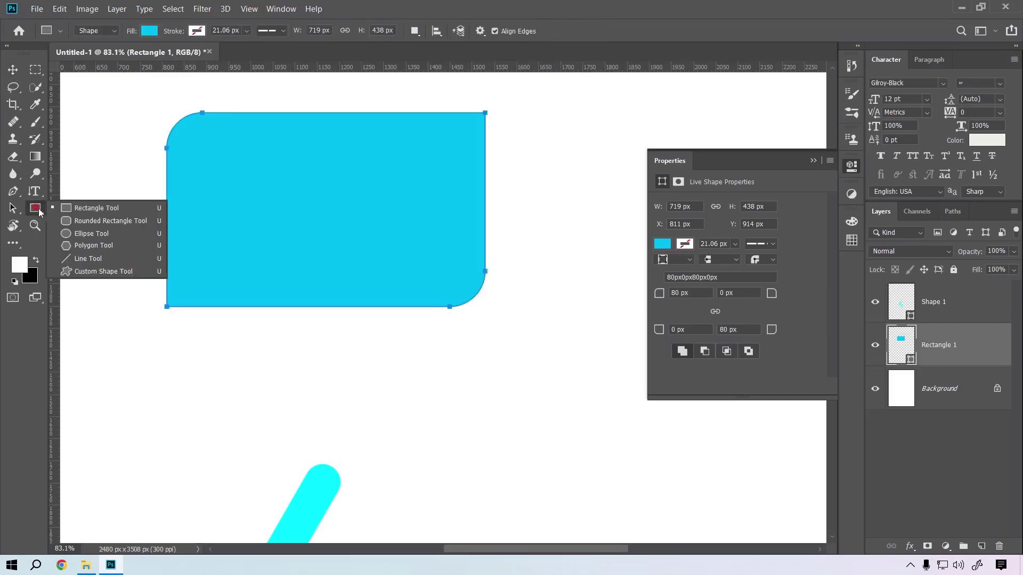
left_click(91, 221)
mouse_move(395, 370)
left_mouse_down()
mouse_move(469, 438)
mouse_move(620, 503)
left_mouse_up()
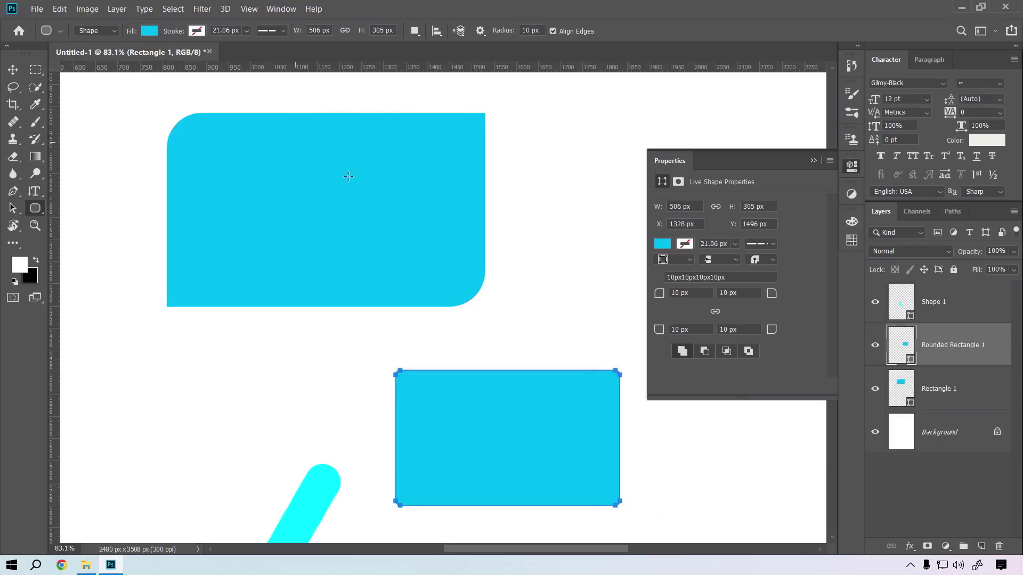
left_click(587, 303)
left_click(559, 263)
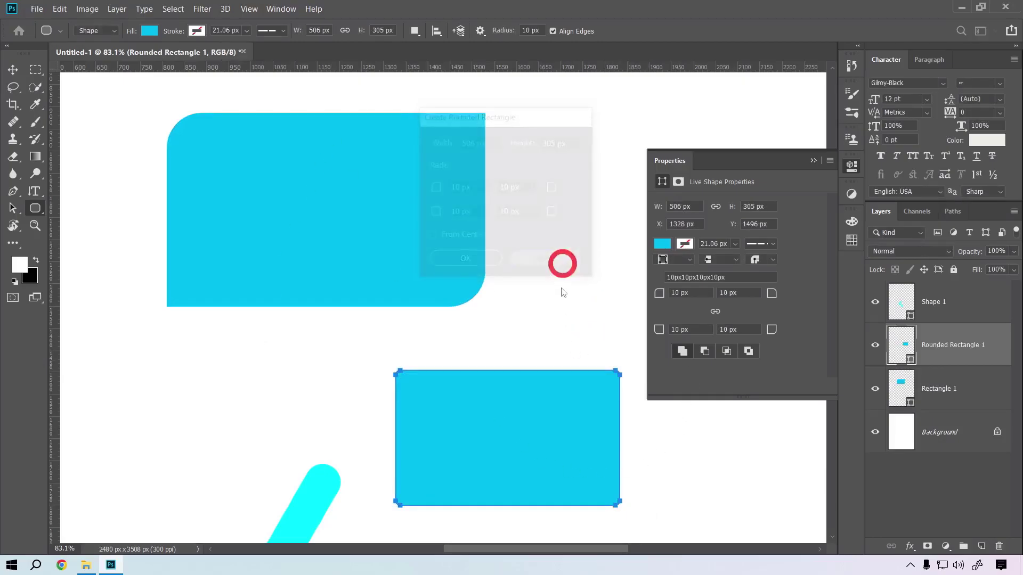
- Select the shape layers in the Layers panel and delete them
key("v")
scroll(591, 334, "down", 2)
scroll(586, 335, "down", 2)
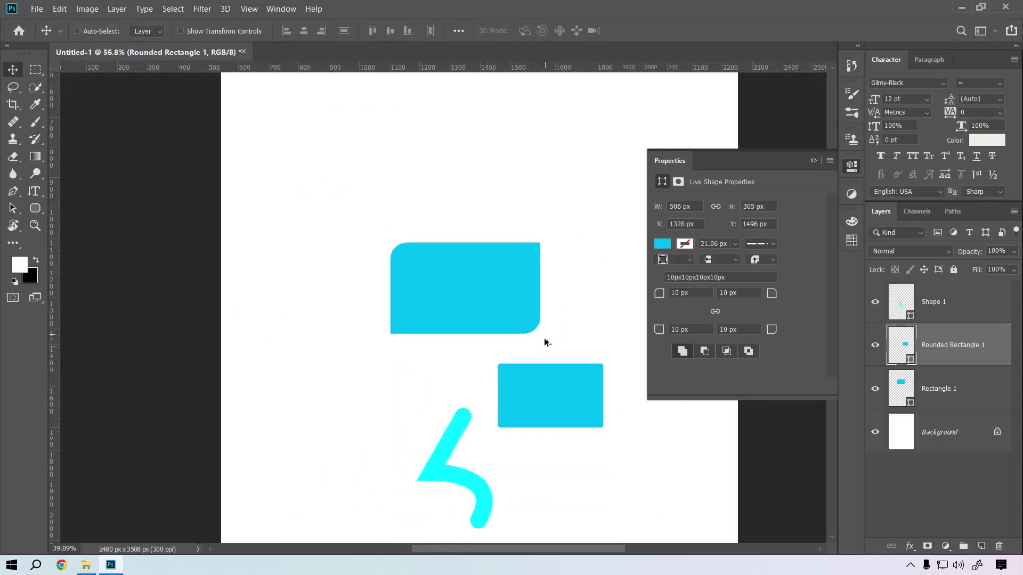
scroll(560, 320, "down", 2)
left_click(965, 306)
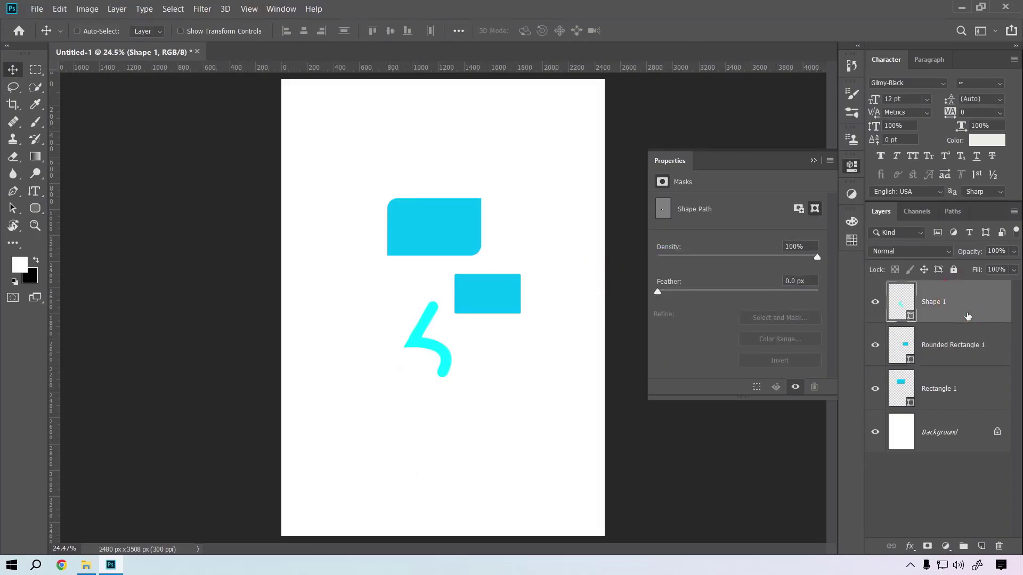
key("Delete")
key("Delete")
key("Delete")
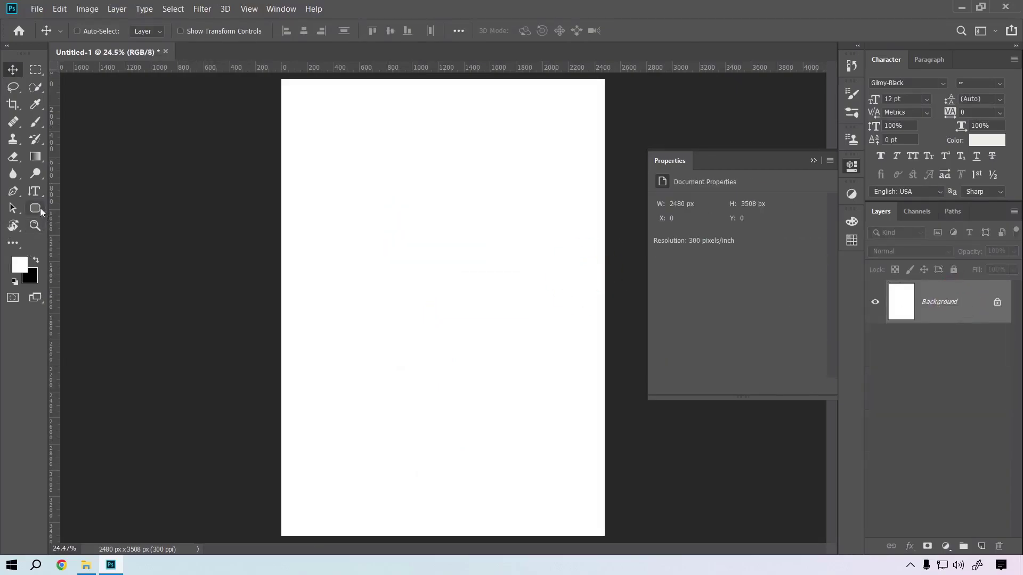
left_click(40, 208)
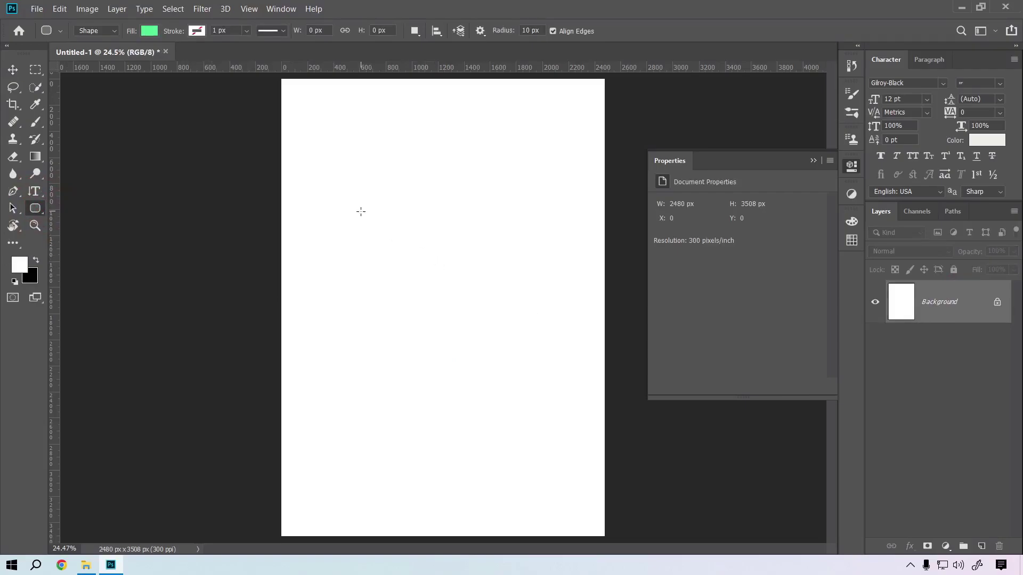
mouse_move(360, 212)
left_mouse_down()
mouse_move(560, 345)
mouse_move(537, 331)
left_mouse_up()
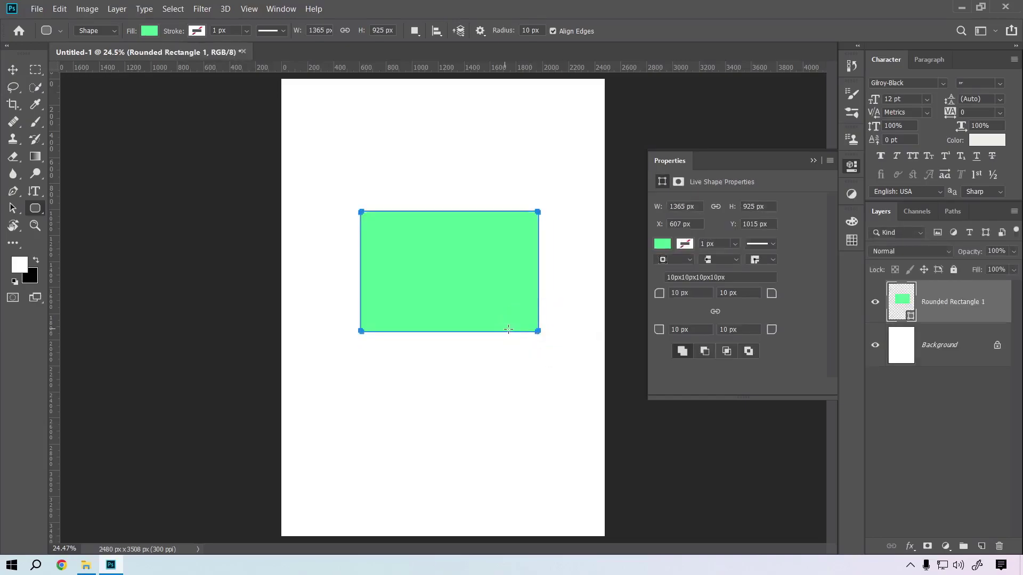
key("ctrl+z")
right_click(32, 215)
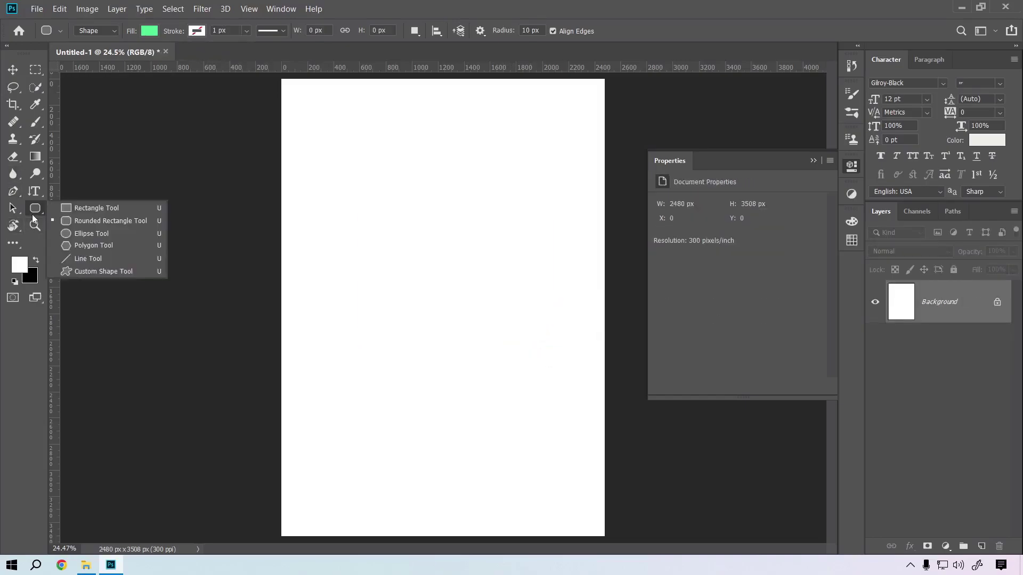
left_click(69, 208)
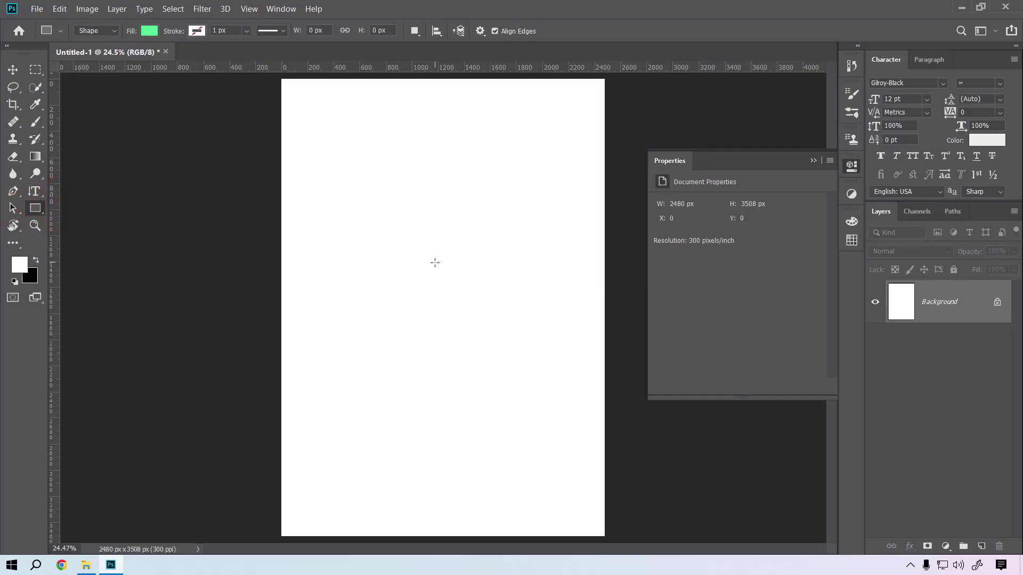
left_click_drag(429, 263, 435, 272)
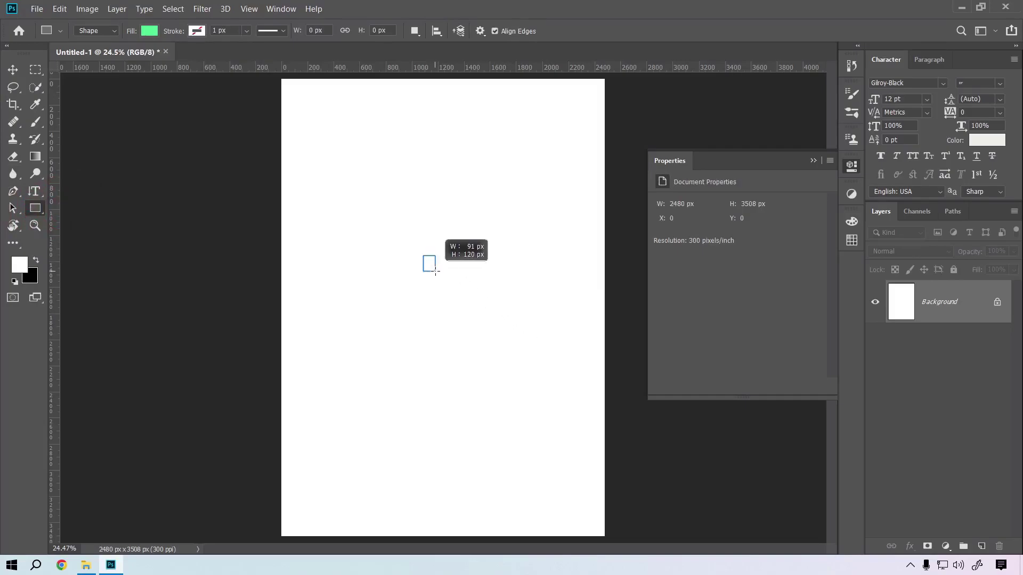
mouse_move(435, 272)
left_mouse_down()
mouse_move(511, 319)
mouse_move(513, 309)
mouse_move(526, 341)
mouse_move(548, 337)
mouse_move(541, 332)
left_mouse_up()
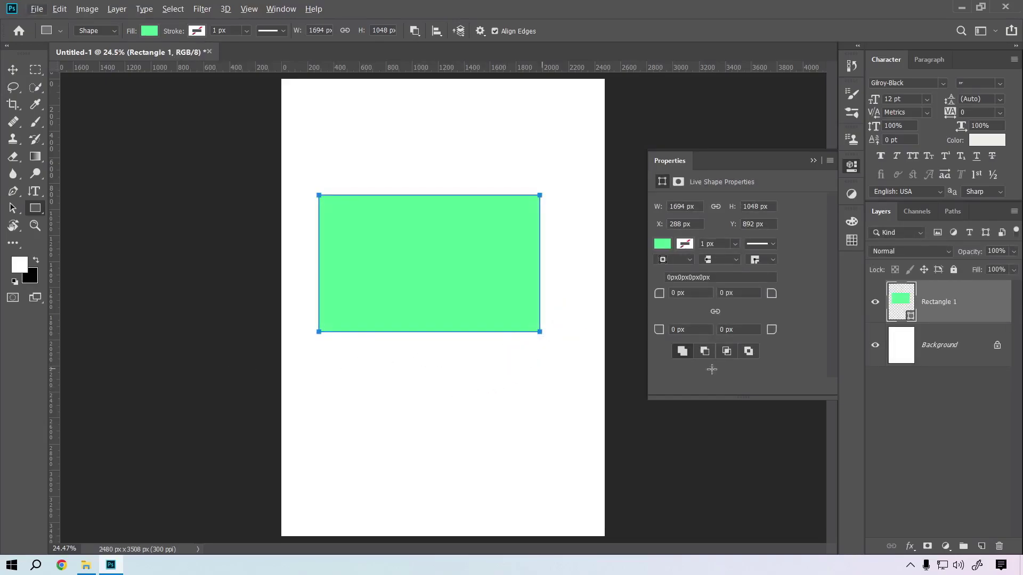
key("Delete")
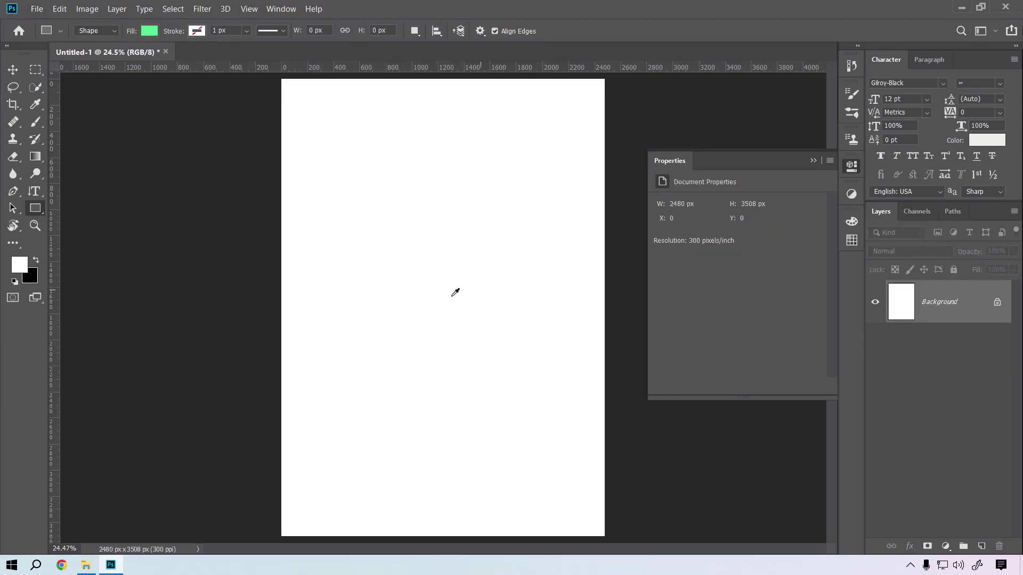
left_click(423, 198)
left_click(530, 164)
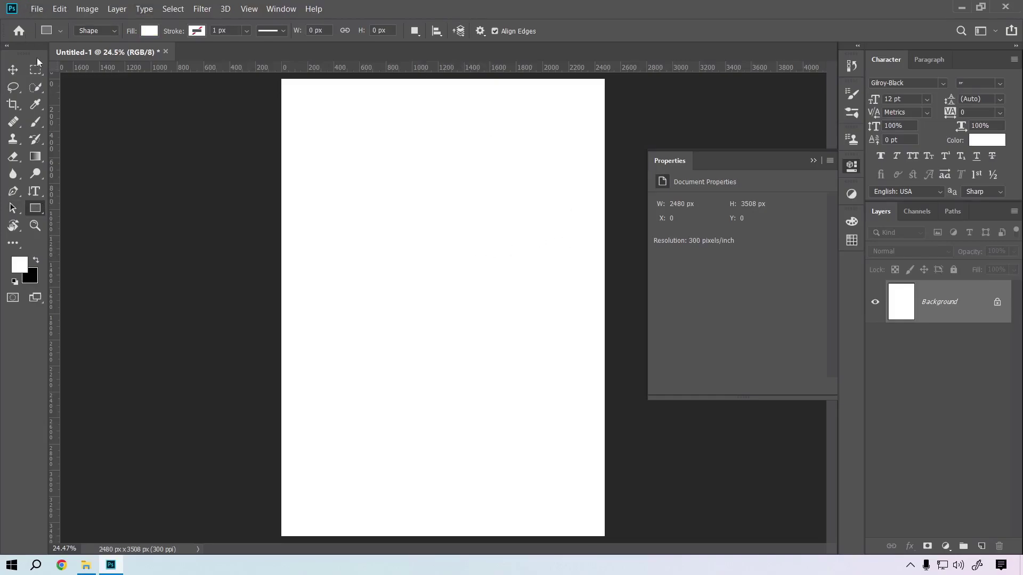
left_click(148, 31)
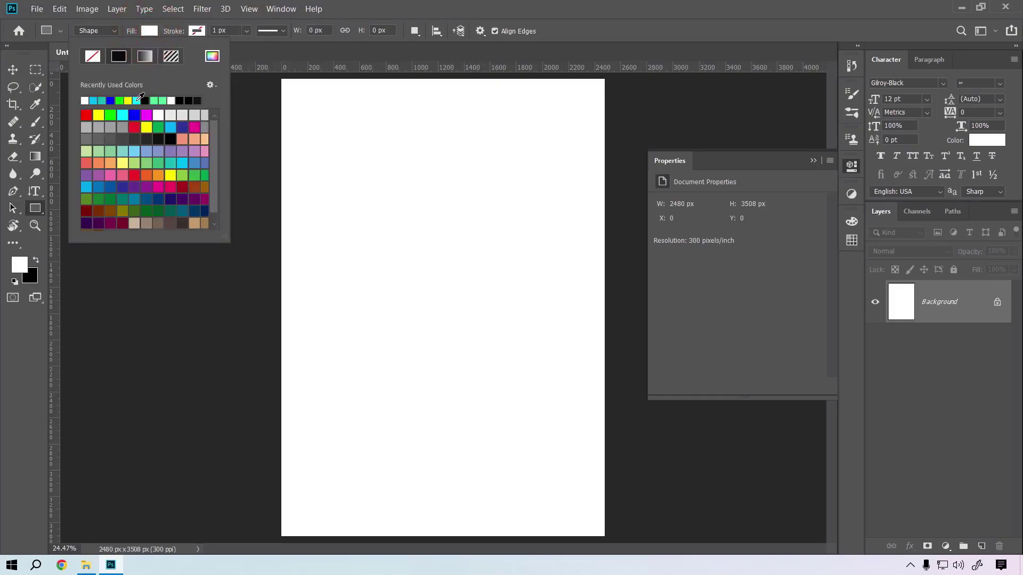
left_click(138, 101)
left_click(248, 9)
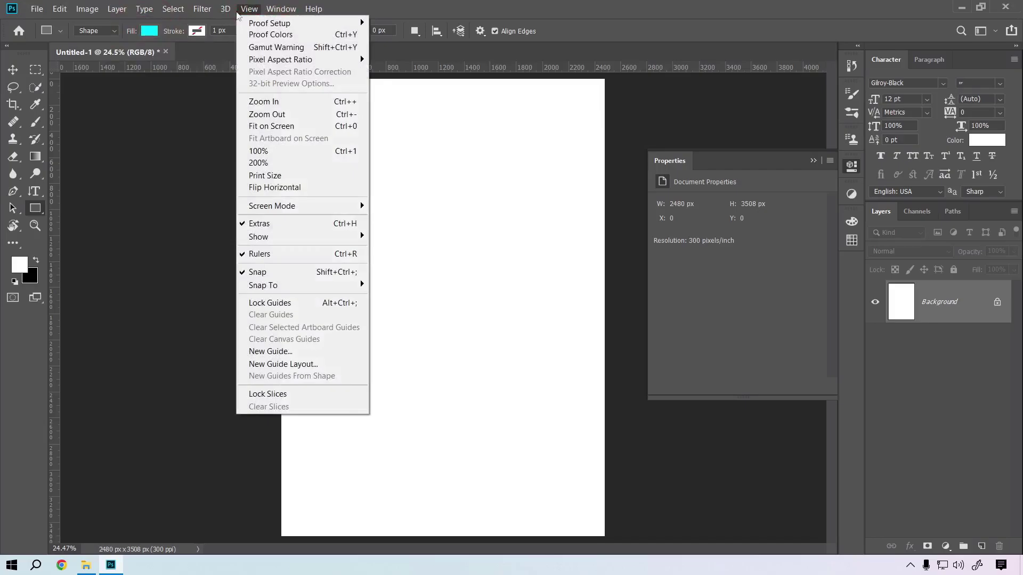
left_click(514, 199)
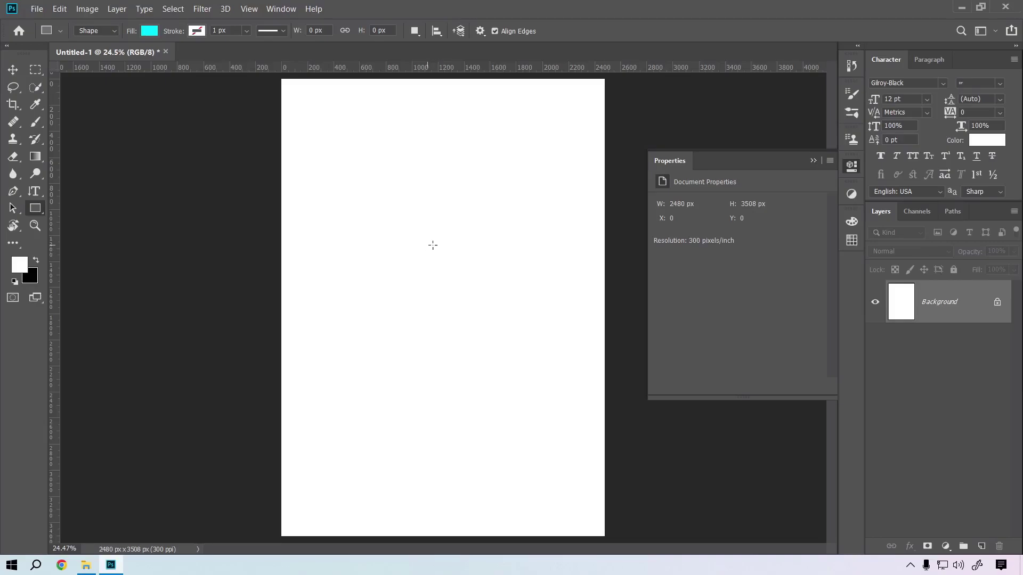
left_click_drag(422, 236, 430, 244)
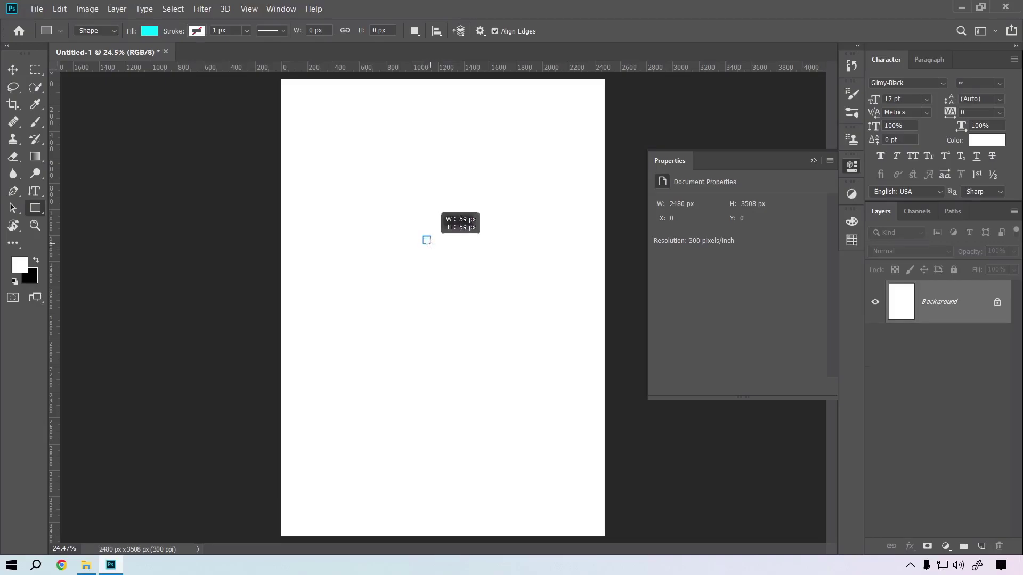
key("alt")
mouse_move(431, 245)
left_mouse_down()
mouse_move(548, 317)
mouse_move(463, 299)
mouse_move(500, 302)
mouse_move(455, 272)
mouse_move(534, 321)
mouse_move(527, 329)
mouse_move(548, 346)
mouse_move(431, 282)
mouse_move(448, 248)
mouse_move(454, 278)
mouse_move(450, 260)
mouse_move(506, 324)
left_mouse_up()
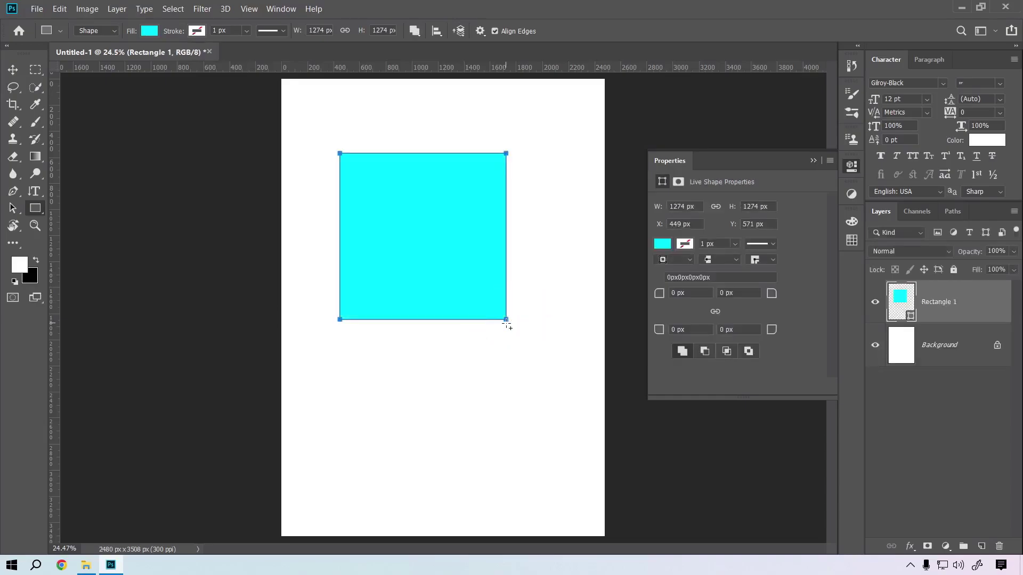
key("v")
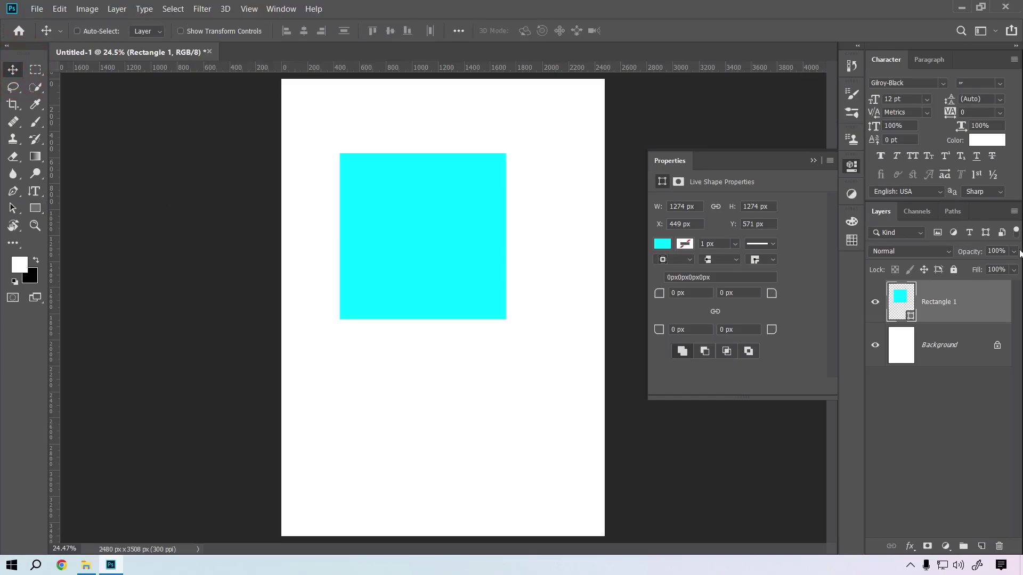
key("Delete")
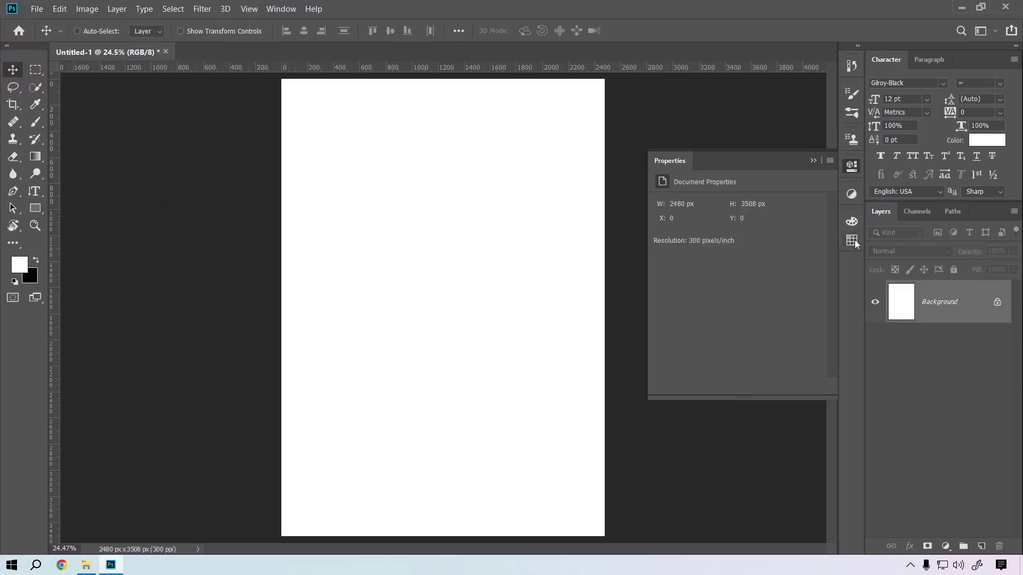
- Drag Car Wash Text Example.jpg from the G:\Example folder into Photoshop
left_click(965, 10)
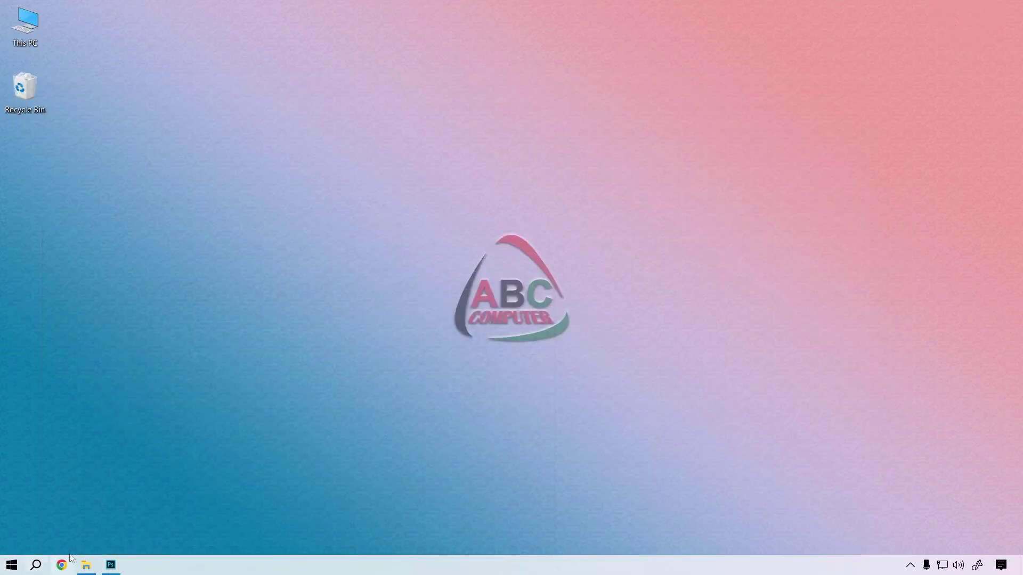
left_click(85, 564)
left_click_drag(202, 160, 213, 217)
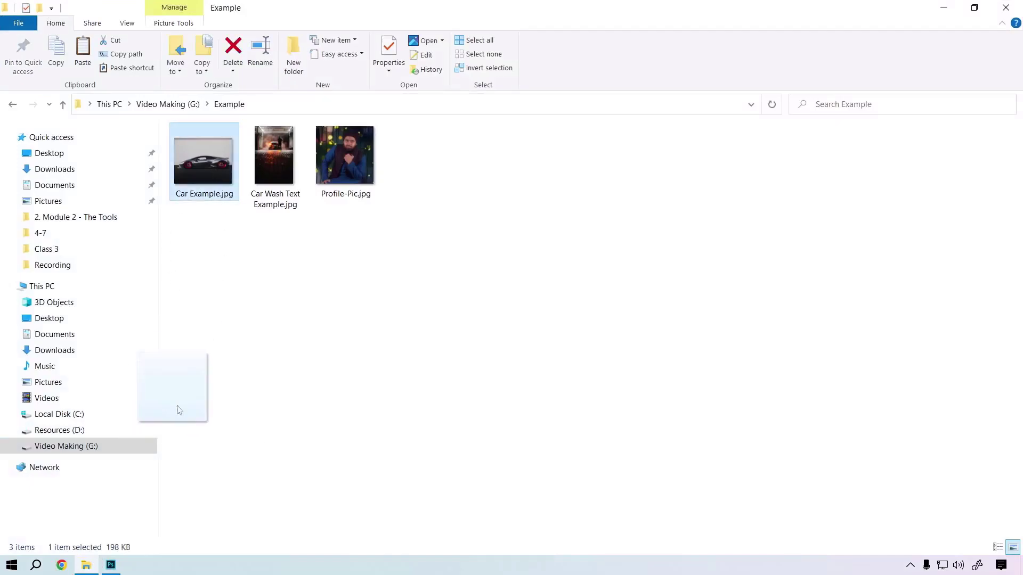
left_click(274, 160)
left_click_drag(293, 296, 461, 7)
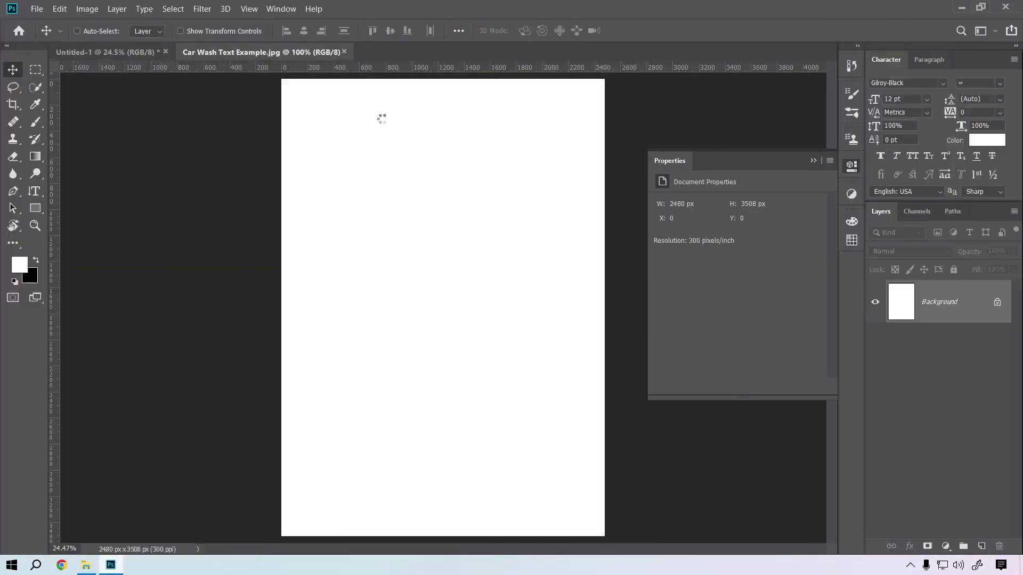
- Draw a wide rectangle across the lower middle of the car wash photo
left_click(36, 209)
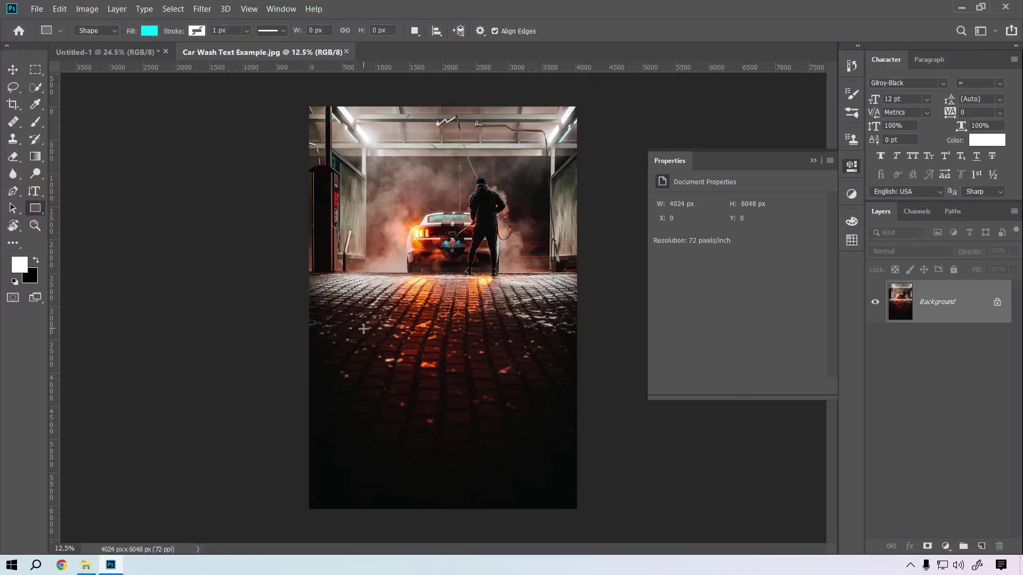
left_click_drag(355, 325, 553, 383)
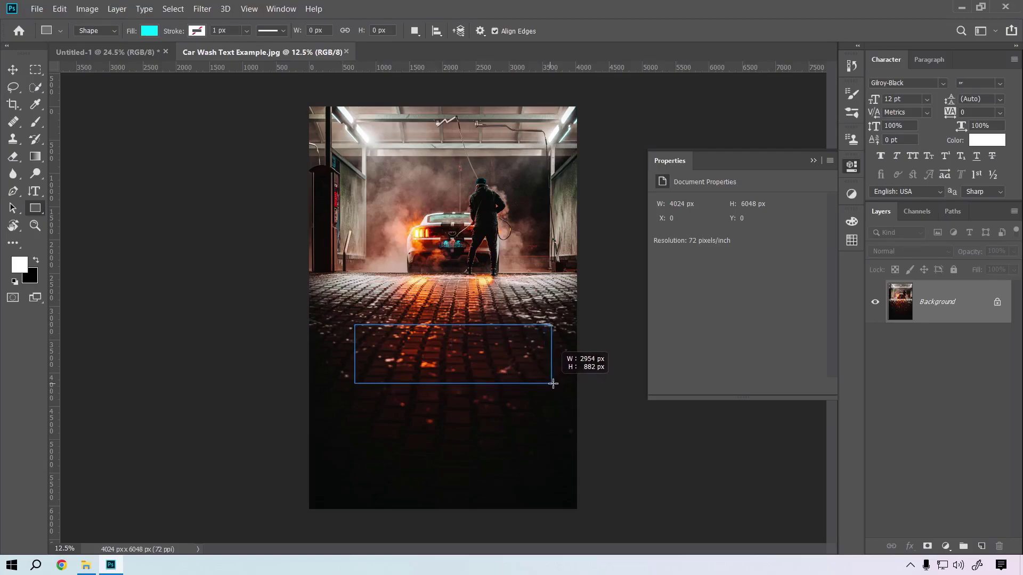
left_click_drag(553, 384, 563, 385)
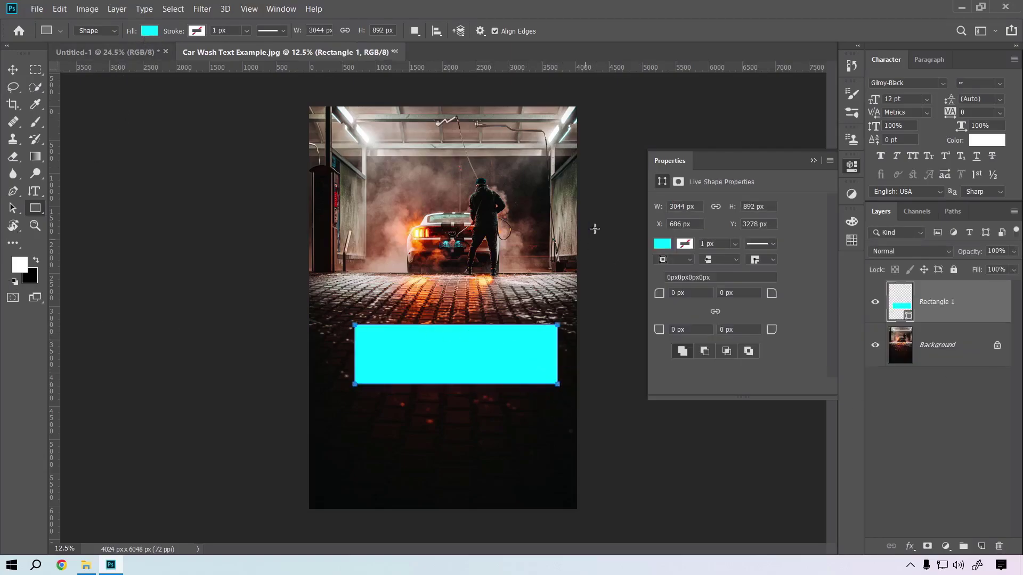
- Fill the rectangle white and move it lower on the photo
left_click(658, 245)
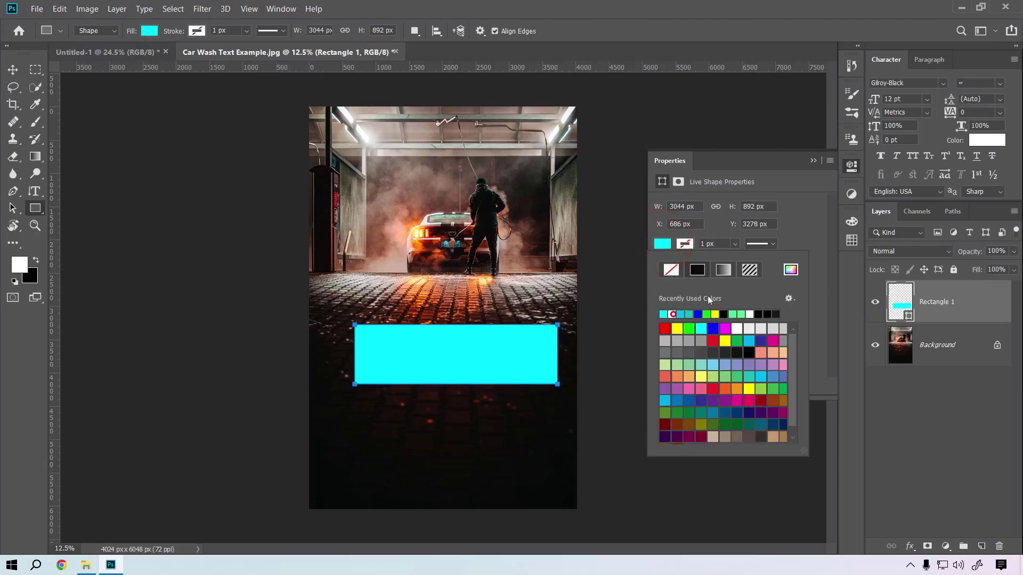
left_click(737, 328)
left_click(828, 174)
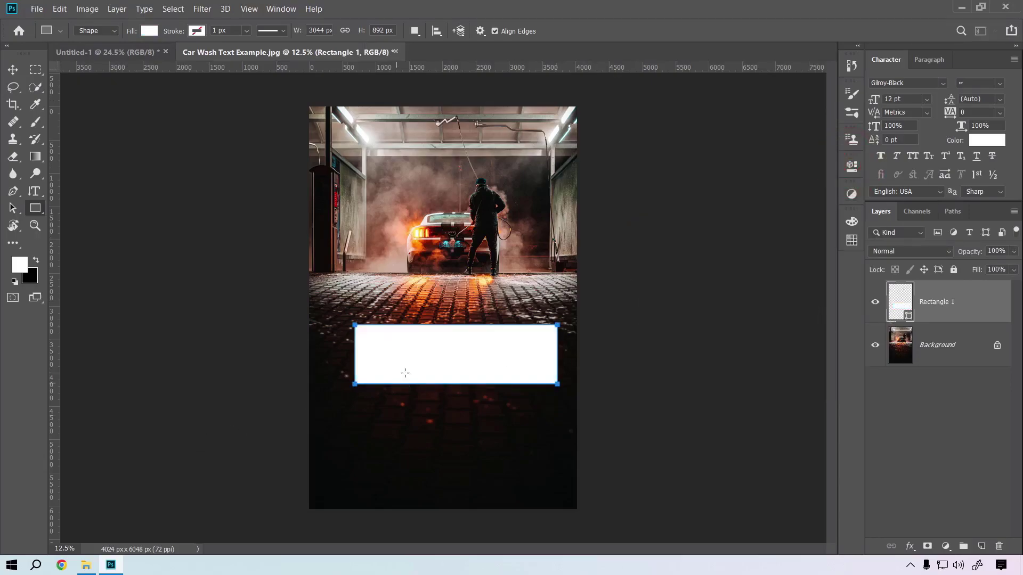
left_click(13, 69)
left_click_drag(502, 359, 487, 378)
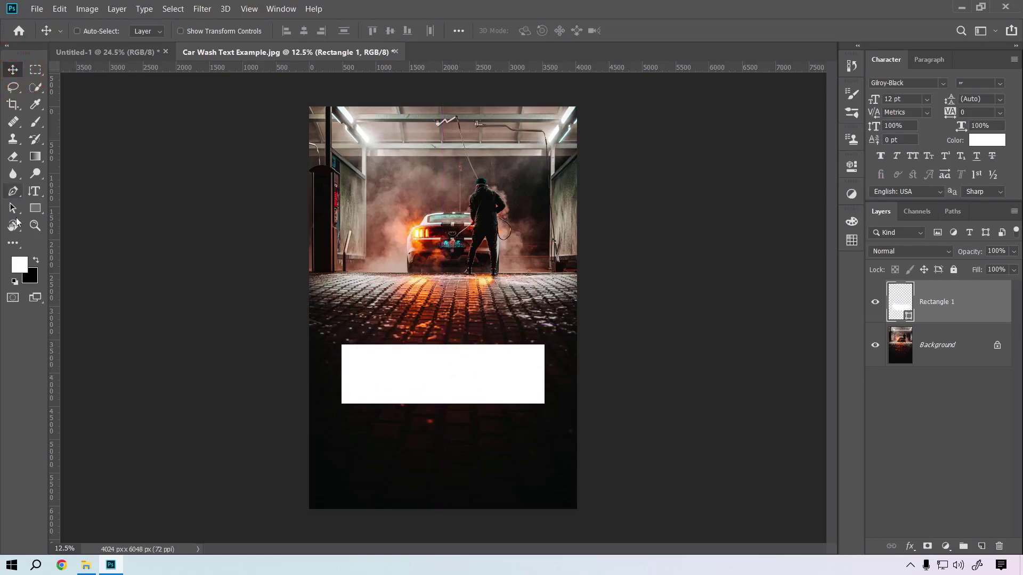
- Try placing a text entry in the white rectangle, cancel it, and add an empty layer
left_click(36, 197)
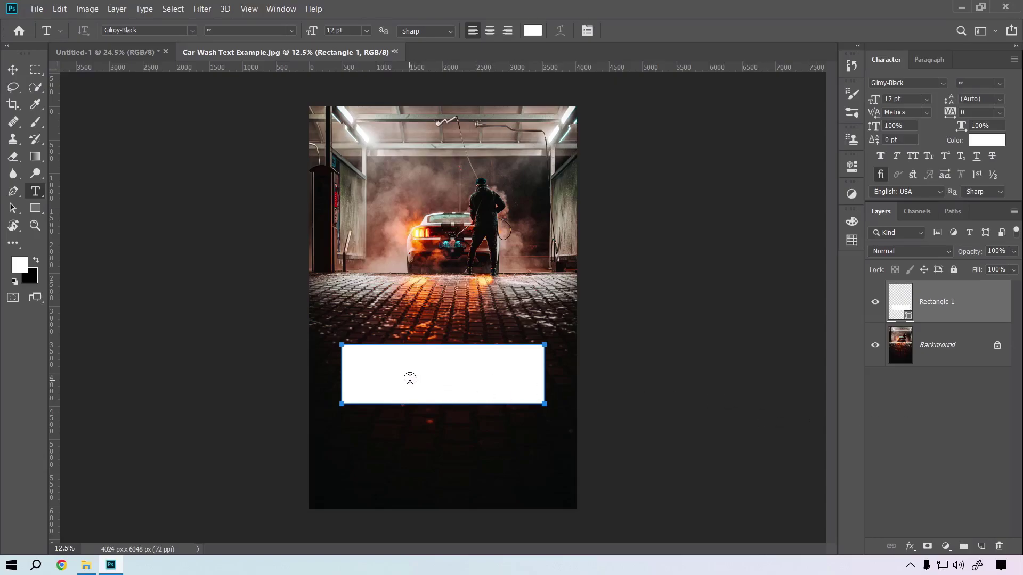
left_click(367, 374)
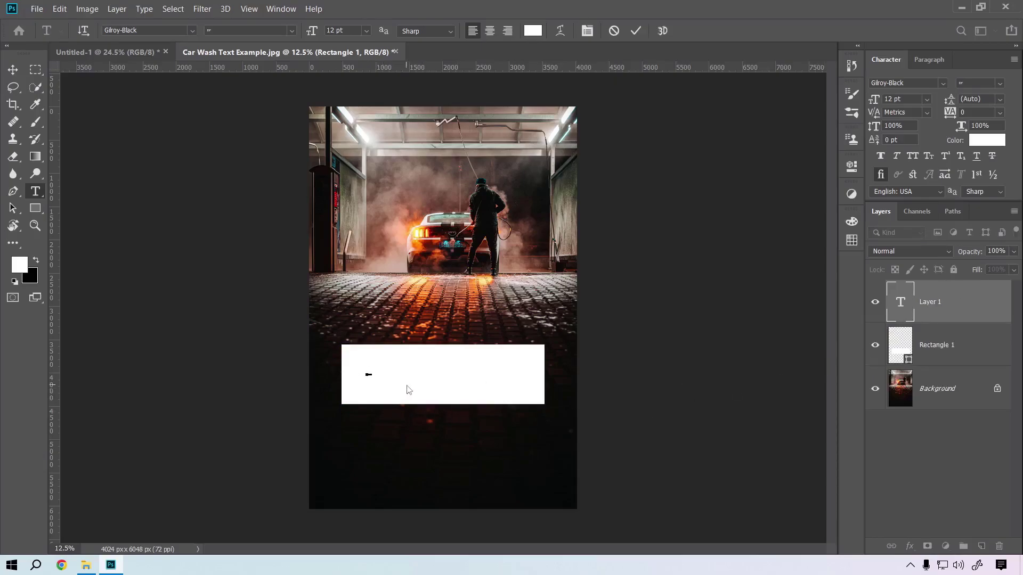
left_click(613, 31)
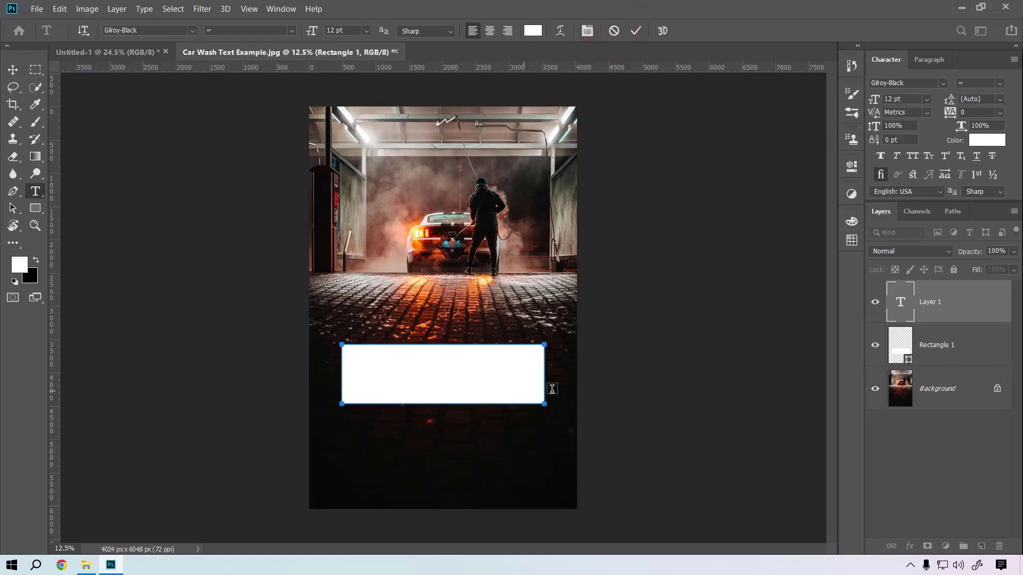
left_click(373, 374)
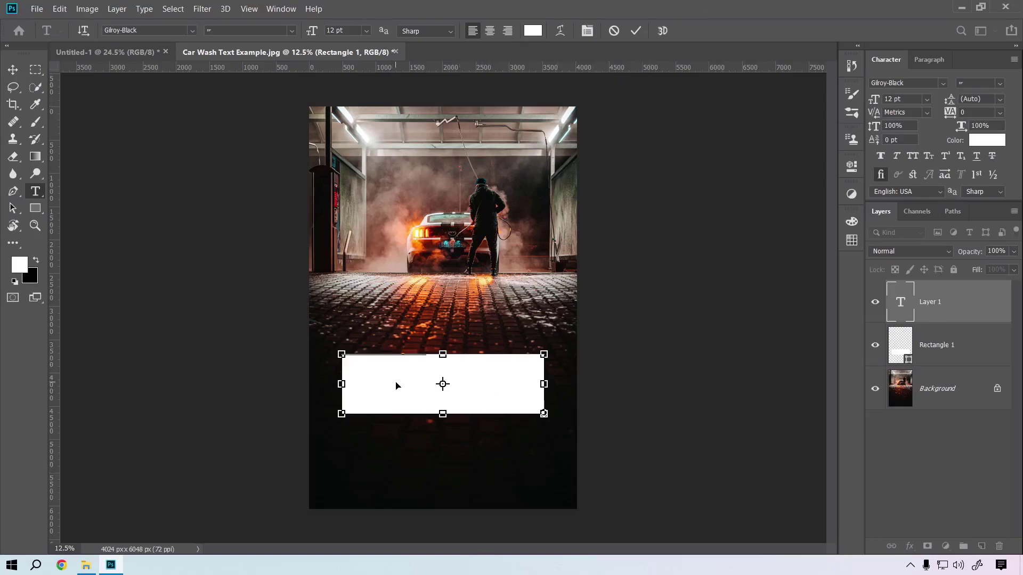
left_click(613, 30)
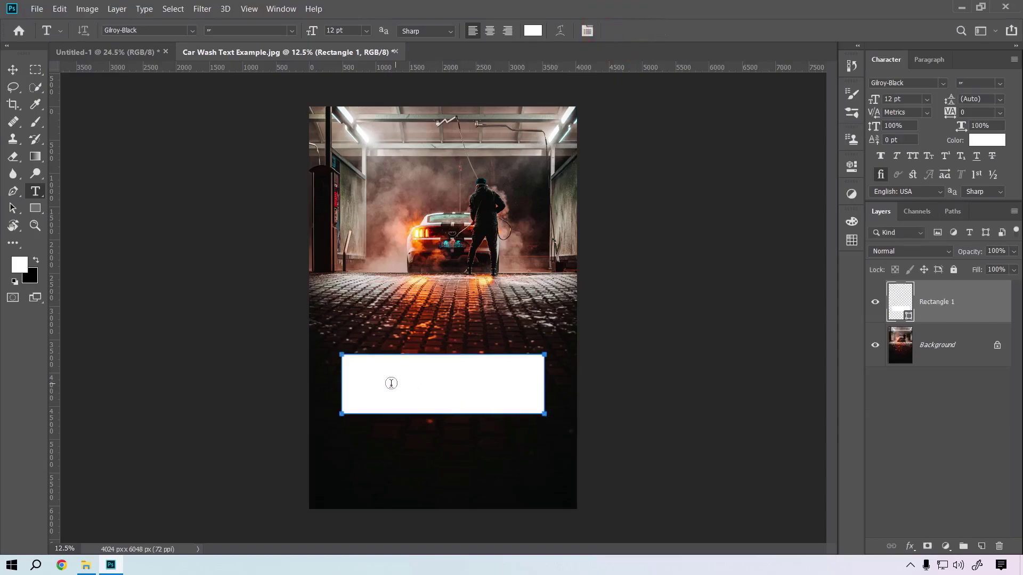
left_click(981, 546)
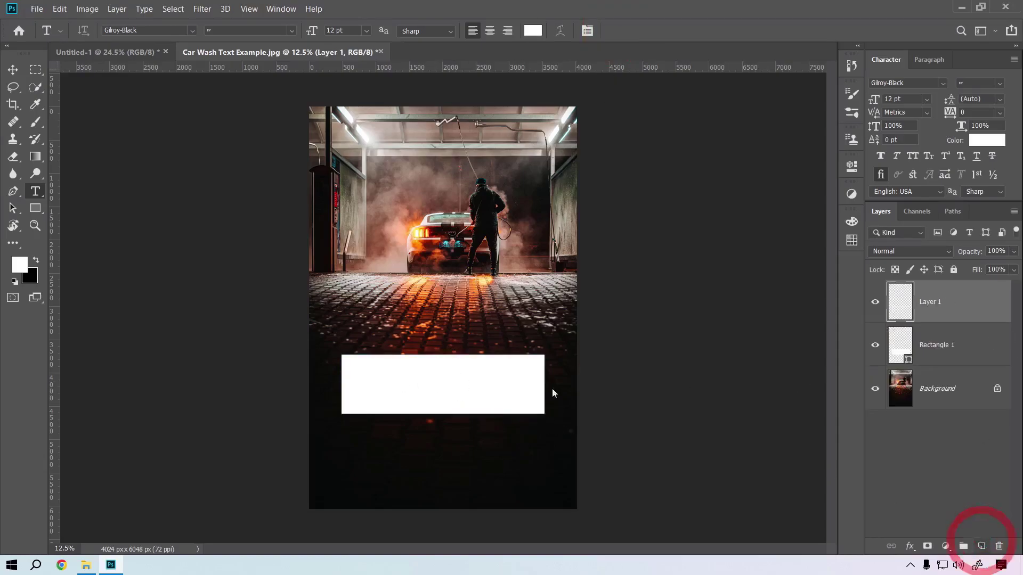
- Add black (000000) 'Car Wash' text inside the white rectangle and enter Free Transform
left_click(373, 387)
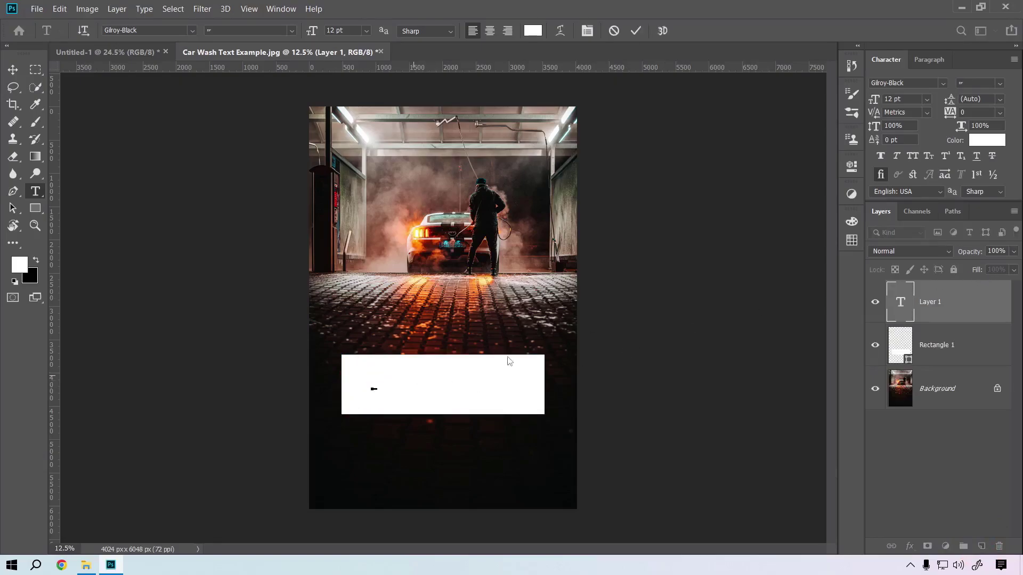
left_click(986, 140)
type("000000")
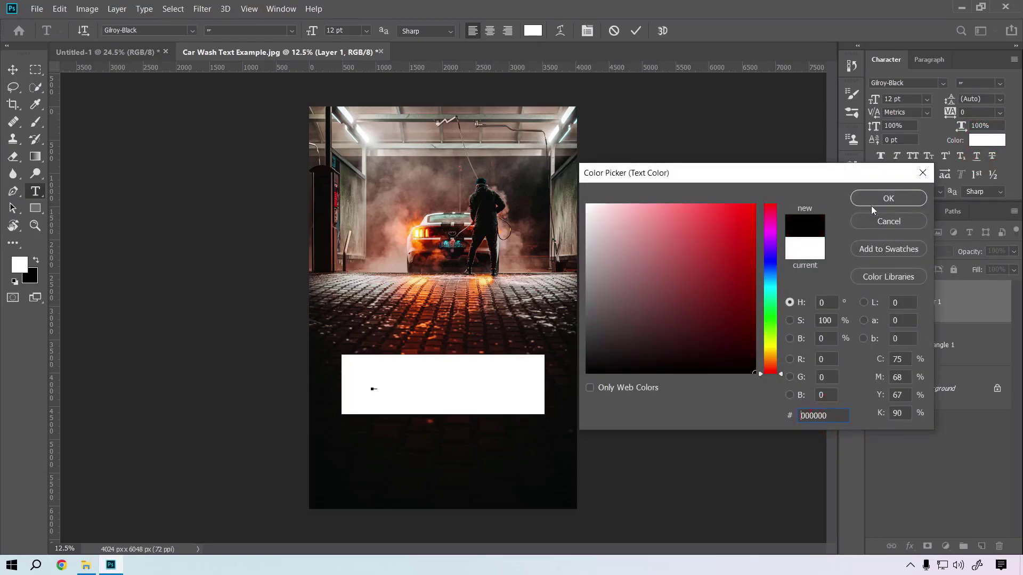
left_click(888, 199)
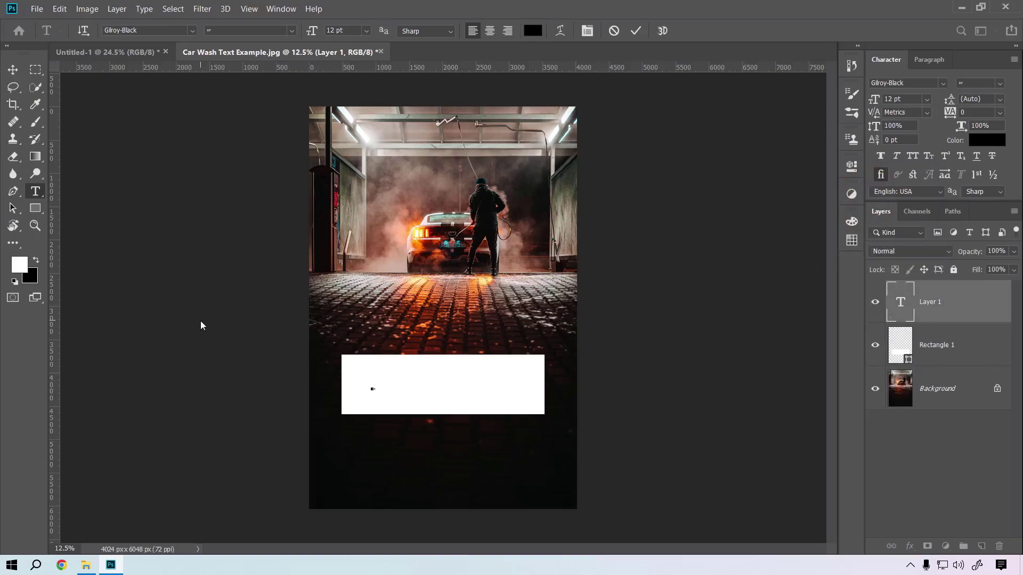
left_click(200, 324)
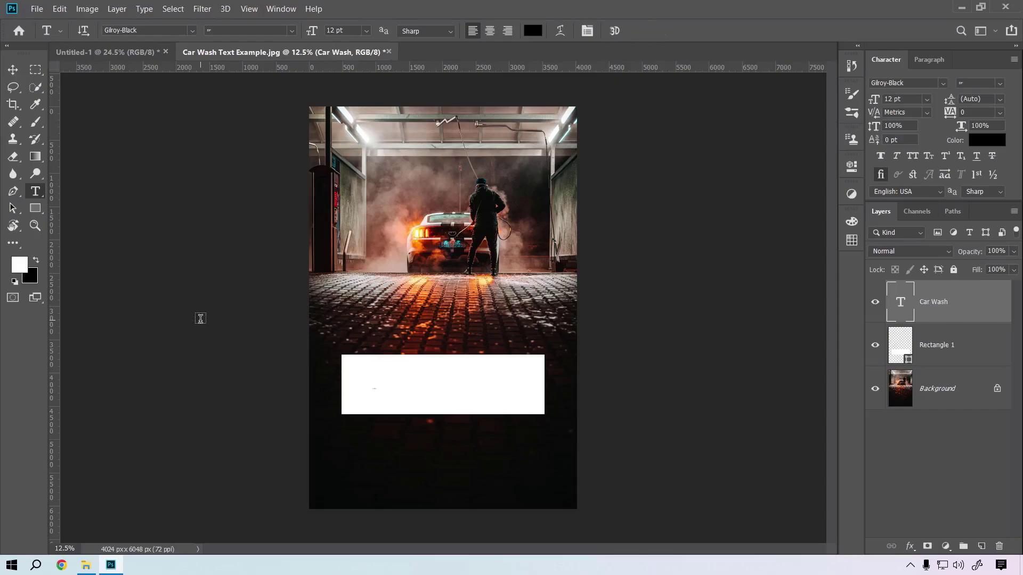
left_click(12, 69)
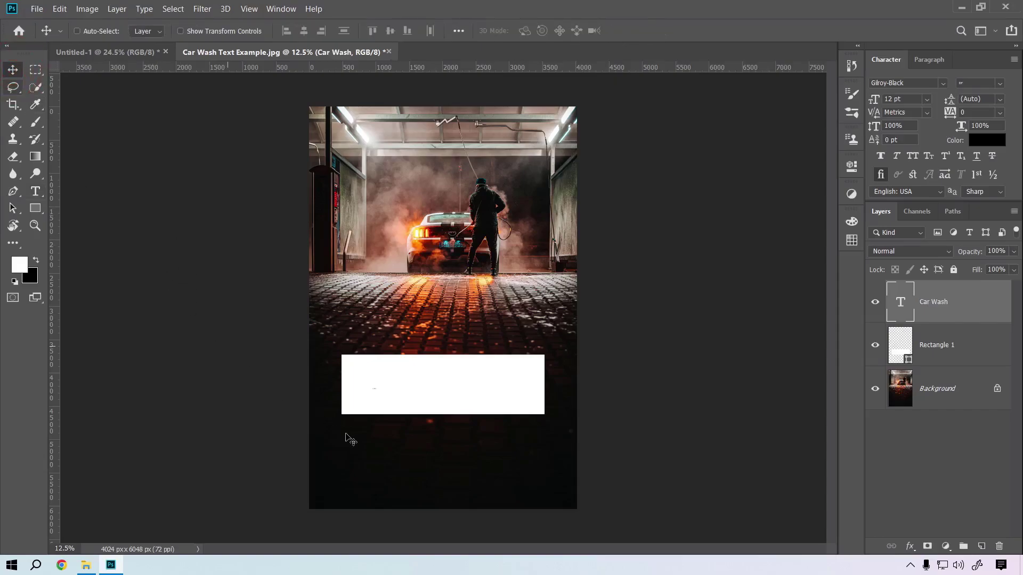
key("ctrl+t")
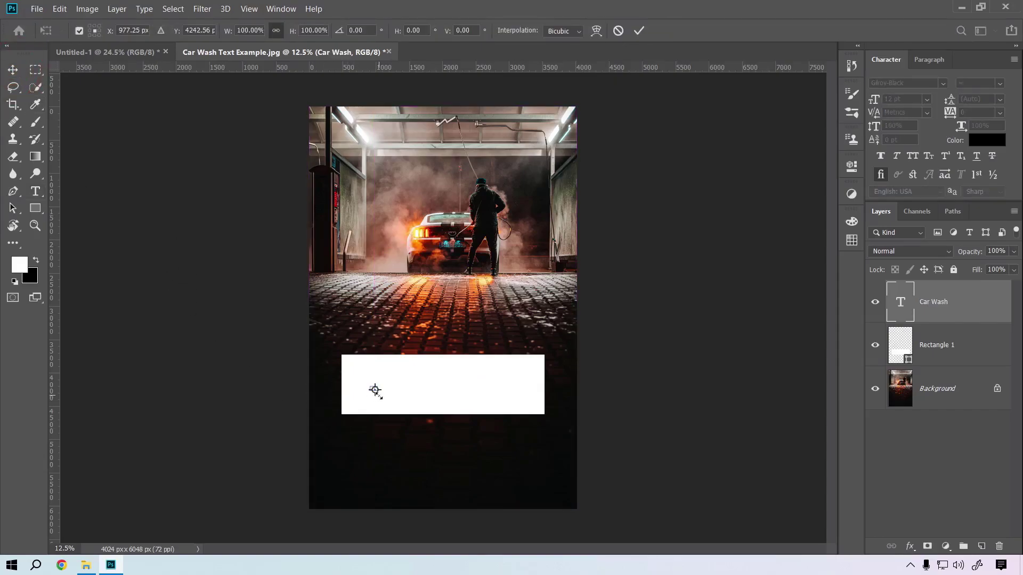
- Scale the Car Wash text up to about 505 pt and centre it in the banner
left_click_drag(375, 390, 447, 435)
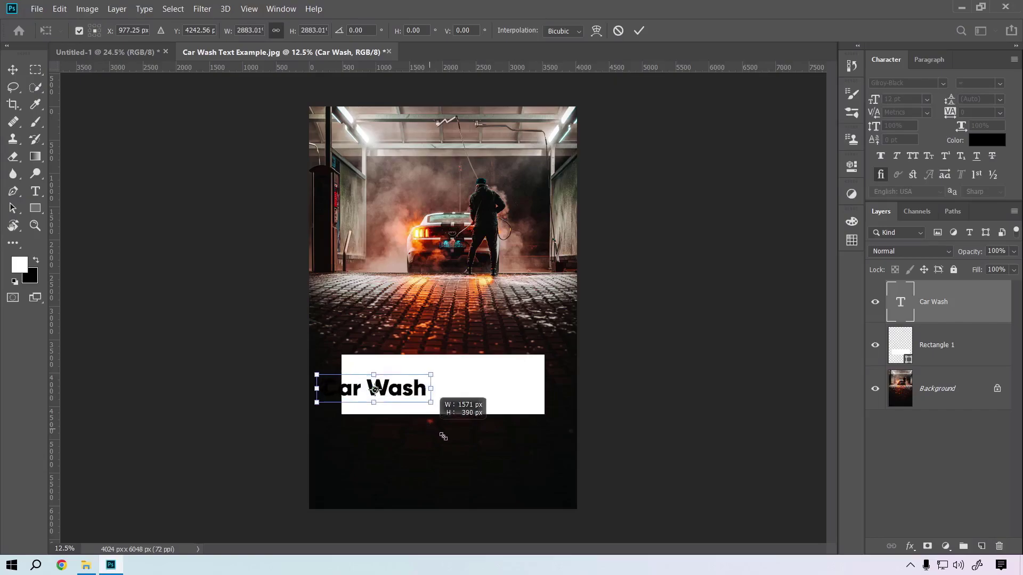
left_click_drag(410, 386, 478, 391)
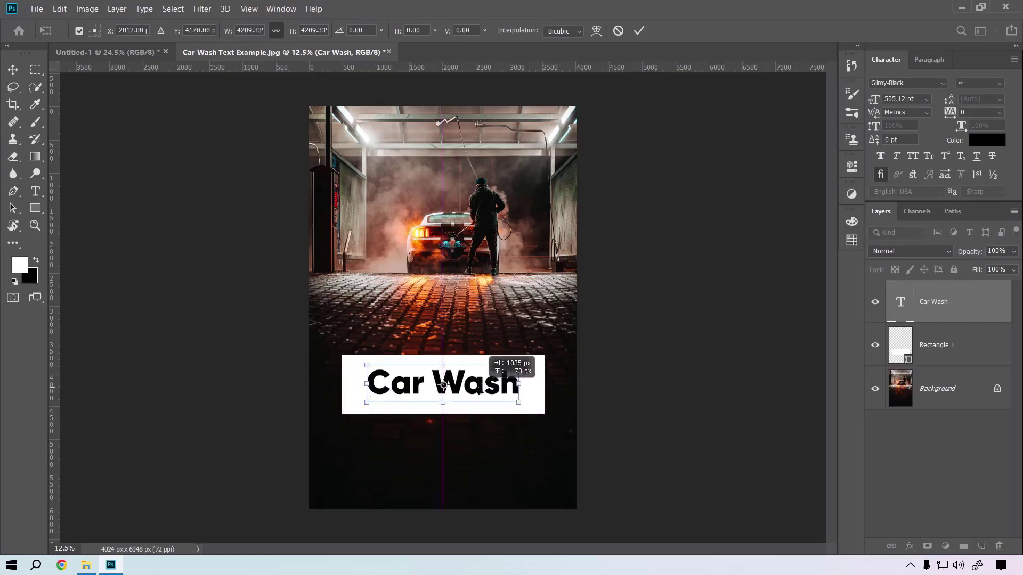
double_click(476, 387)
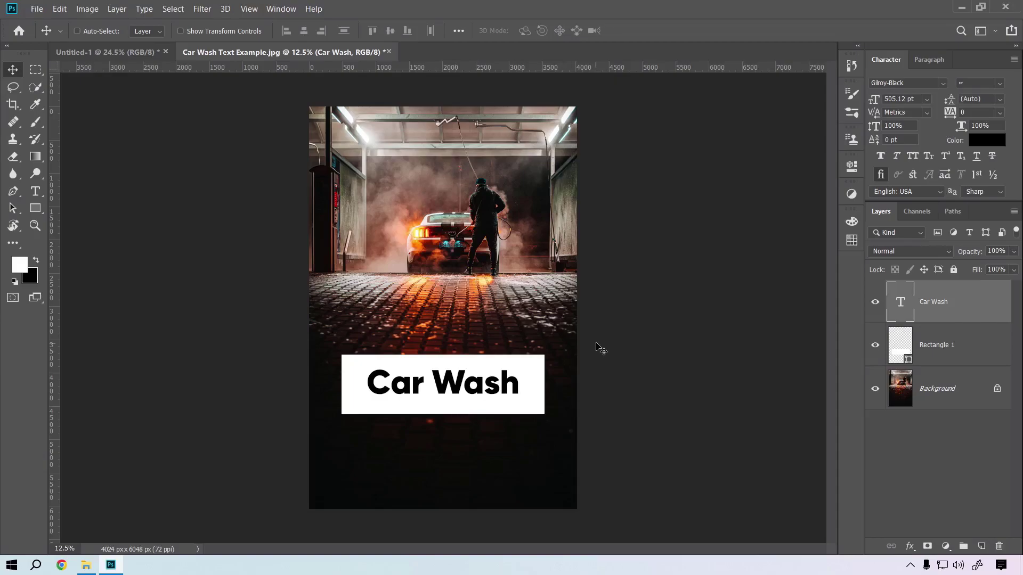
- Mask the Car Wash letters out of Rectangle 1, hide the text, and move the banner up
key("ctrl")
left_click(902, 306, "ctrl")
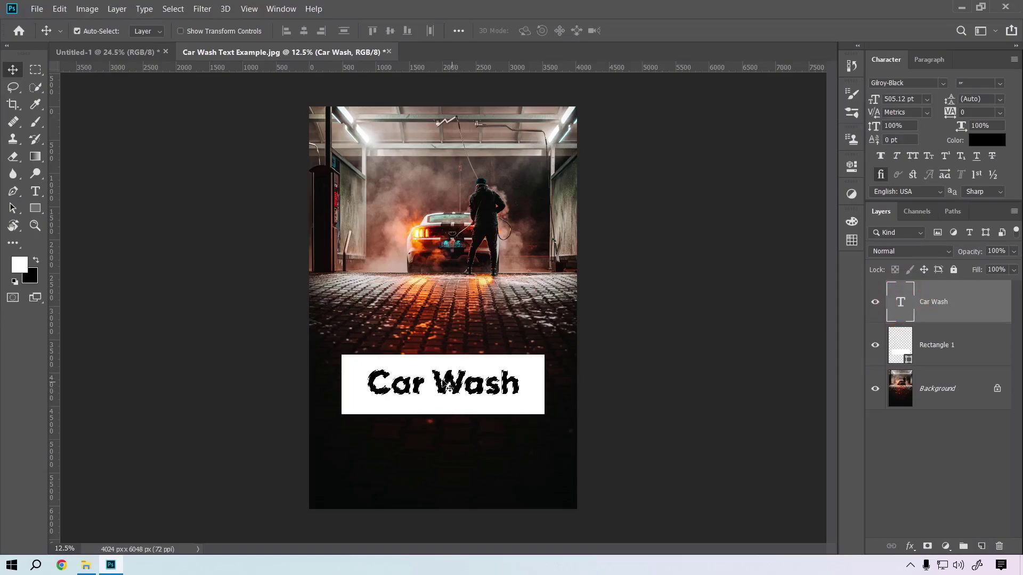
left_click(947, 347)
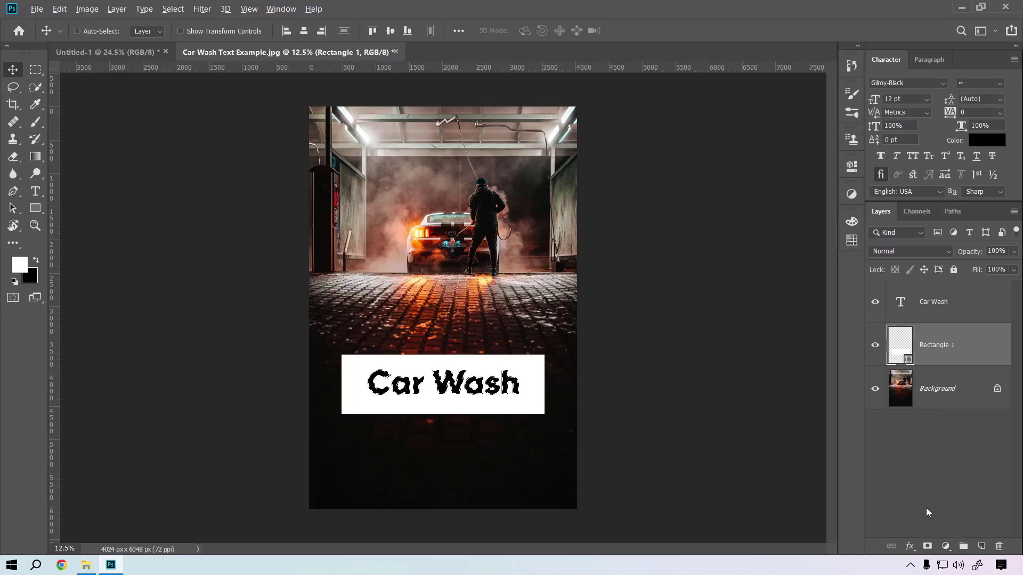
left_click(925, 546)
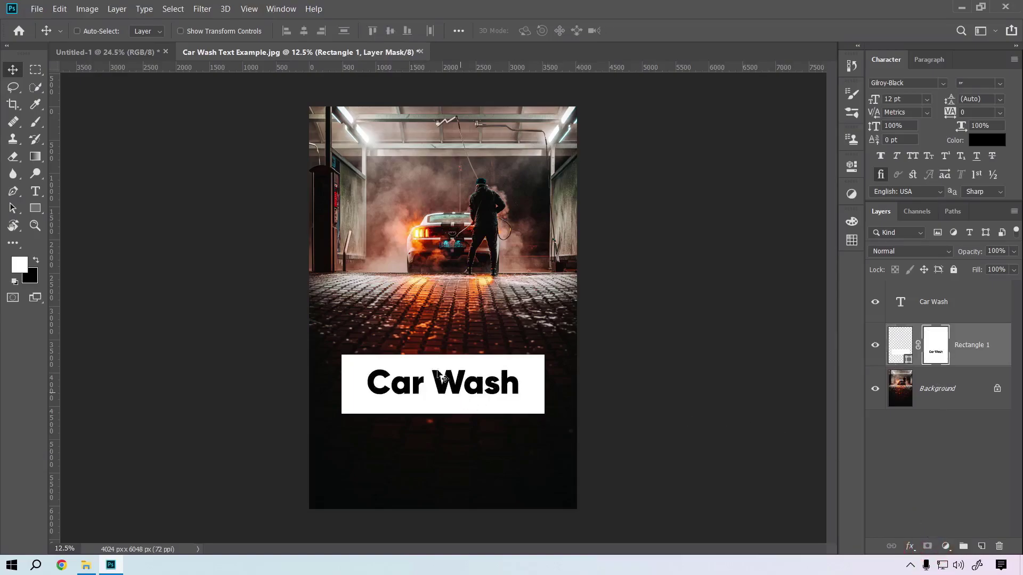
left_click(872, 304)
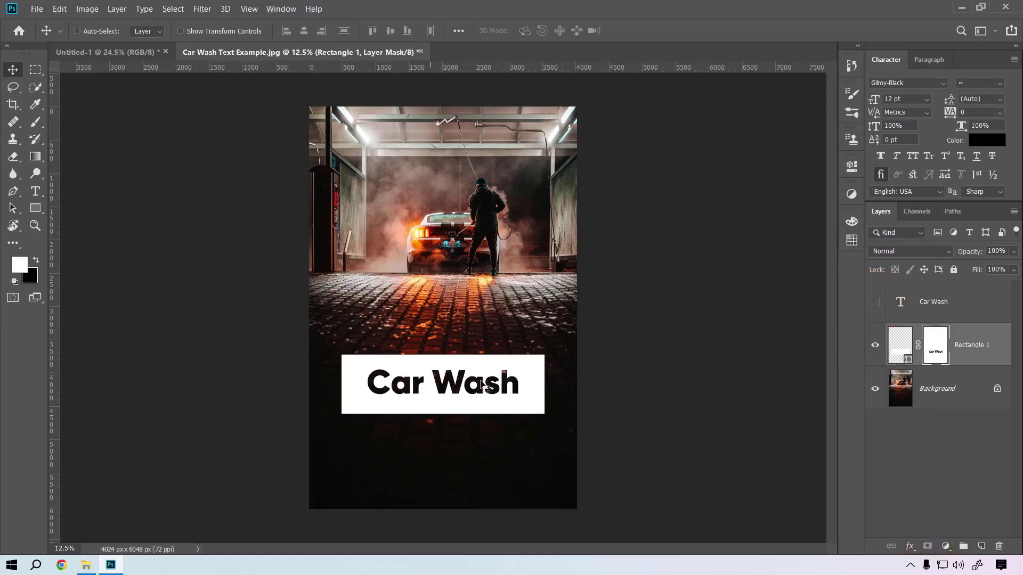
mouse_move(523, 397)
left_mouse_down()
mouse_move(523, 295)
mouse_move(530, 318)
left_mouse_up()
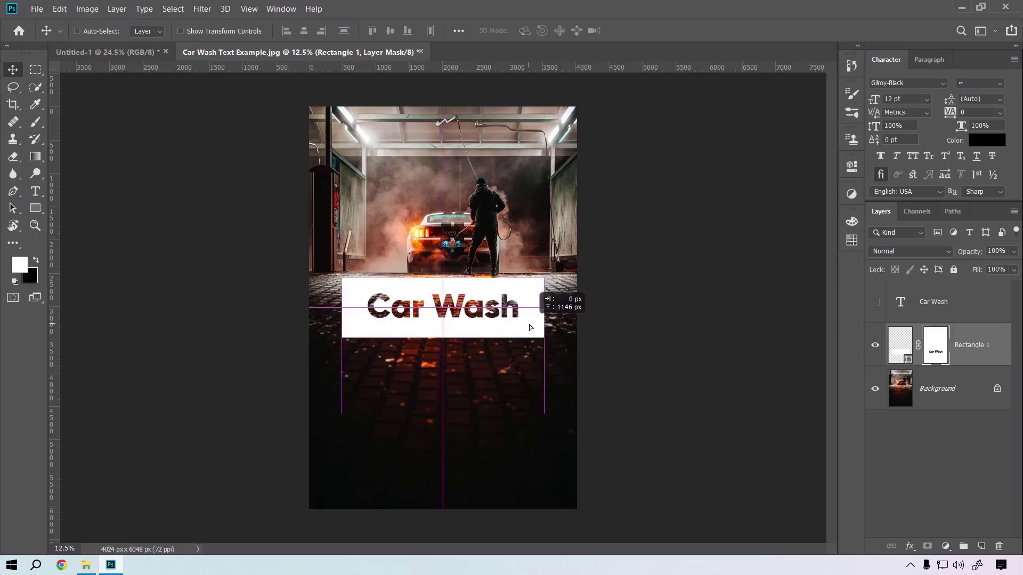
left_click_drag(531, 321, 530, 325)
left_click(472, 308)
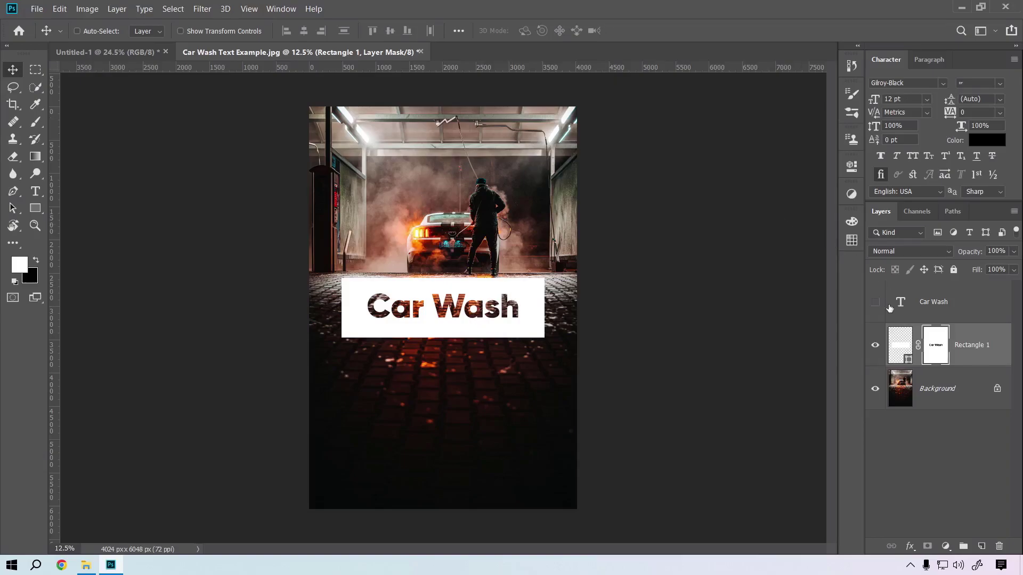
- Delete Rectangle 1's layer mask and show the Car Wash text again
right_click(937, 349)
left_click(925, 375)
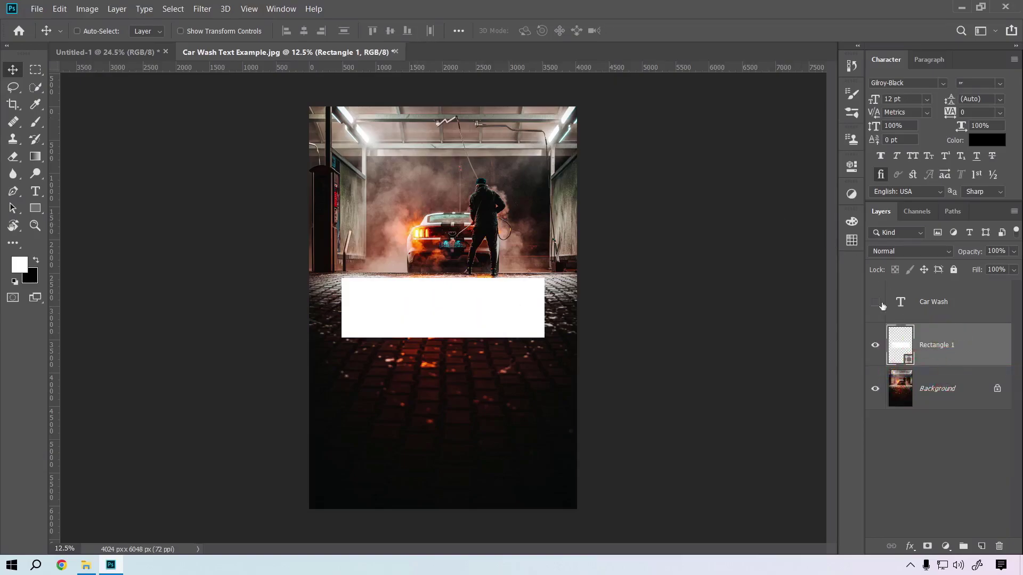
left_click(874, 302)
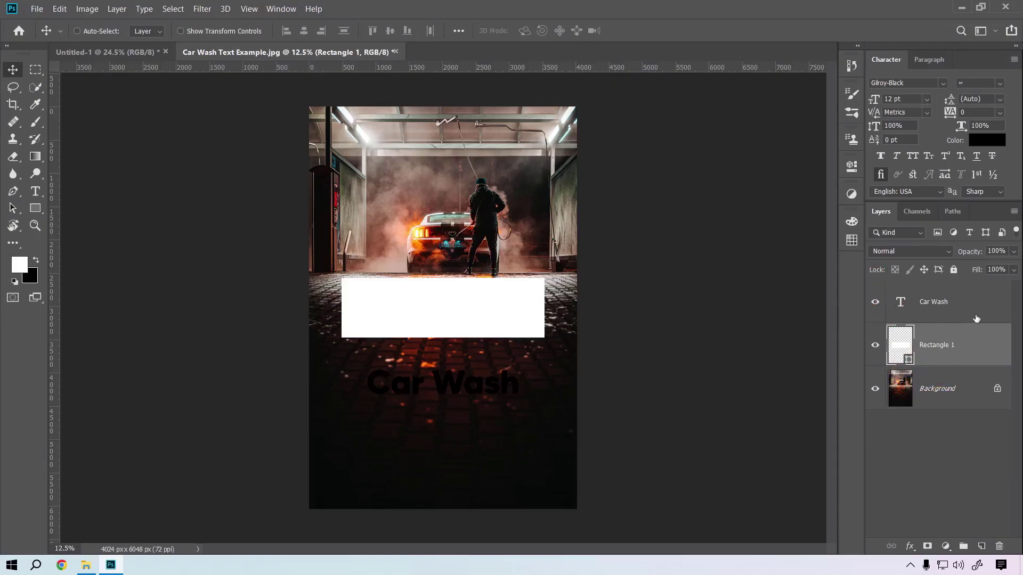
- Align the Car Wash text and banner on their horizontal and vertical centres
left_click(934, 315, "shift")
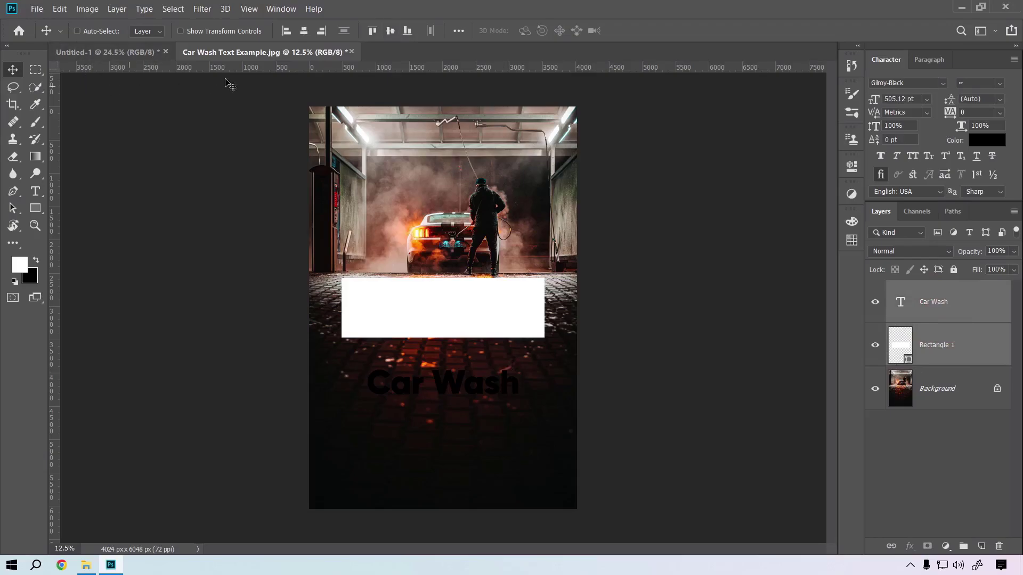
left_click(305, 30)
left_click(391, 32)
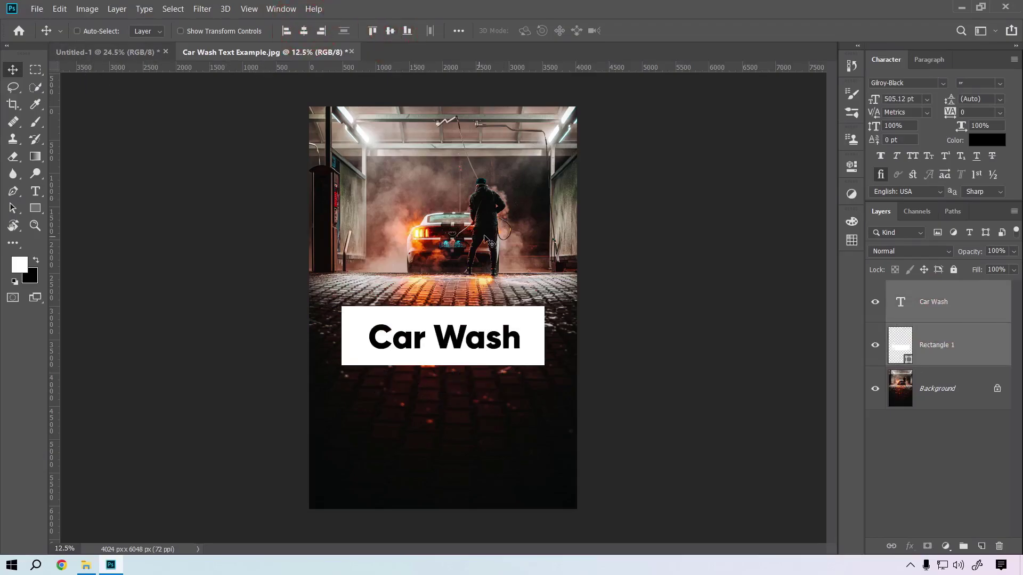
left_click(922, 334)
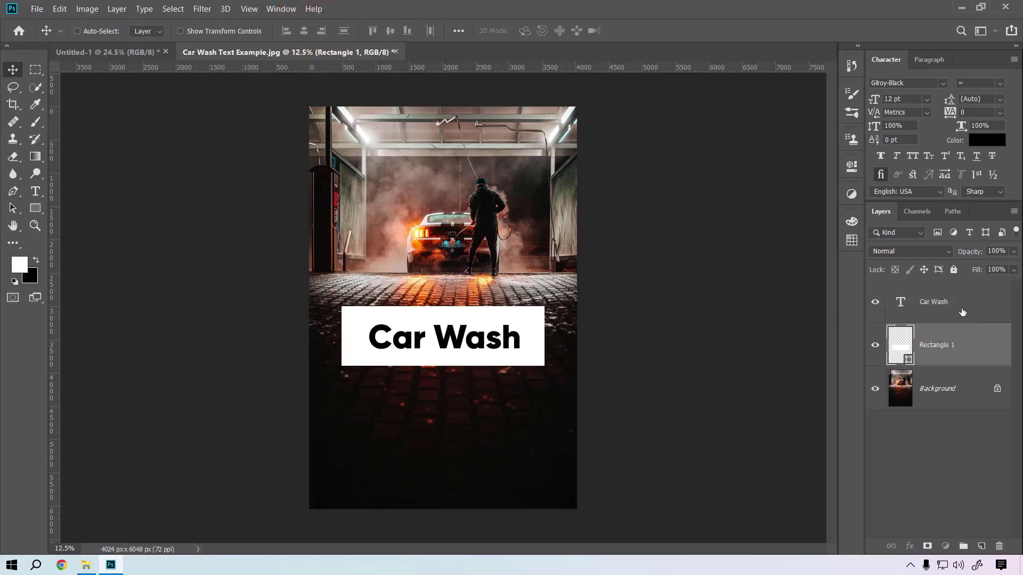
key("ctrl+z")
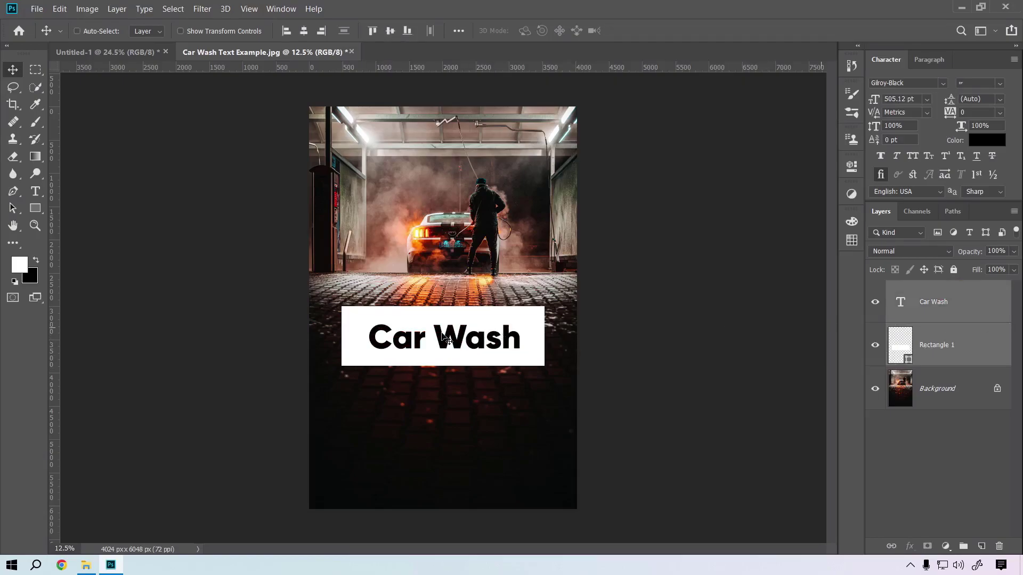
- Move the text and banner up just below the car, then select only the text layer
mouse_move(479, 335)
left_mouse_down()
mouse_move(487, 273)
mouse_move(485, 291)
left_mouse_up()
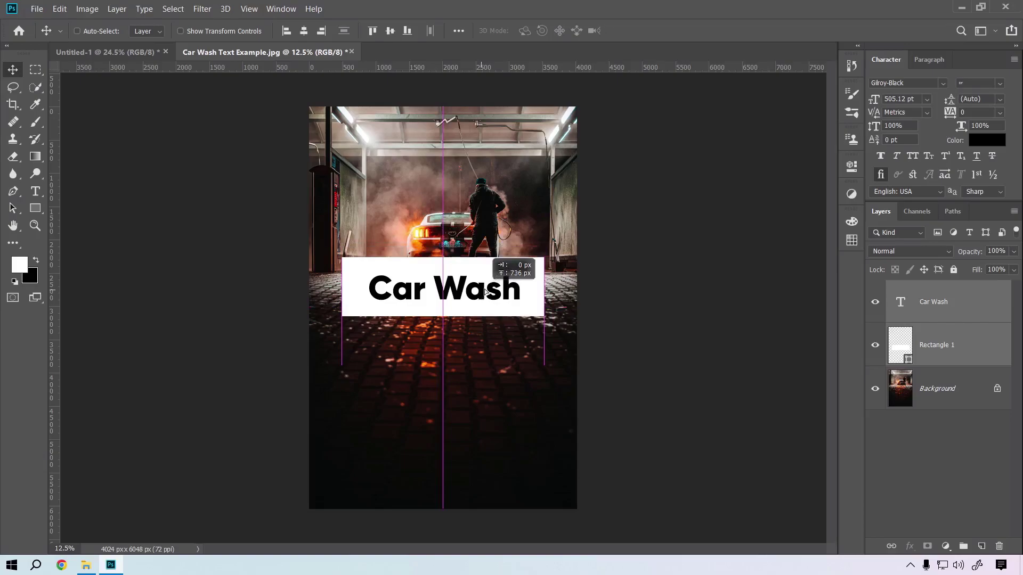
left_click_drag(485, 290, 483, 307)
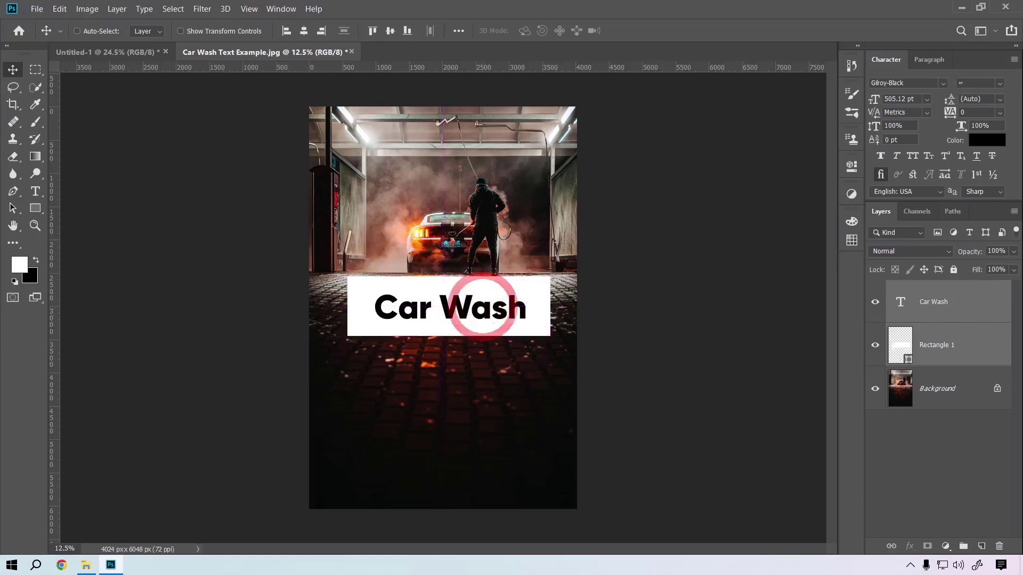
left_click(972, 317)
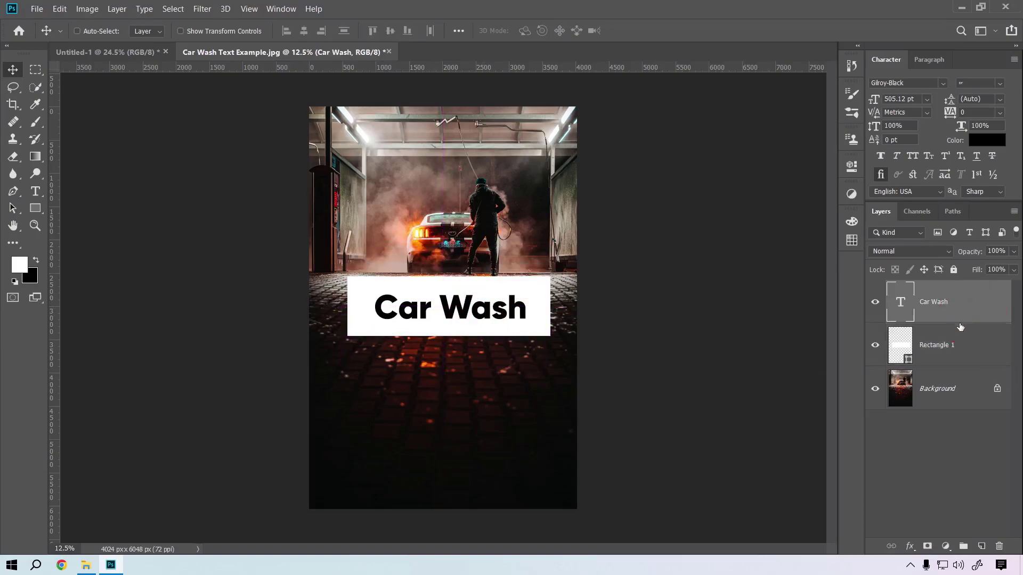
- Give the Car Wash text a Shallow knockout and 0% fill to reveal the photo
double_click(985, 304)
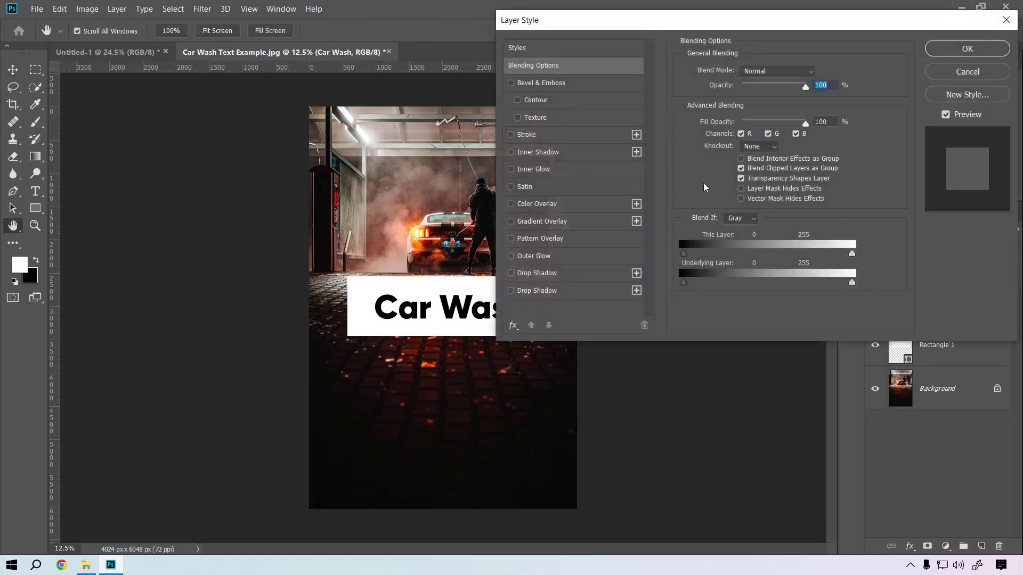
left_click(765, 149)
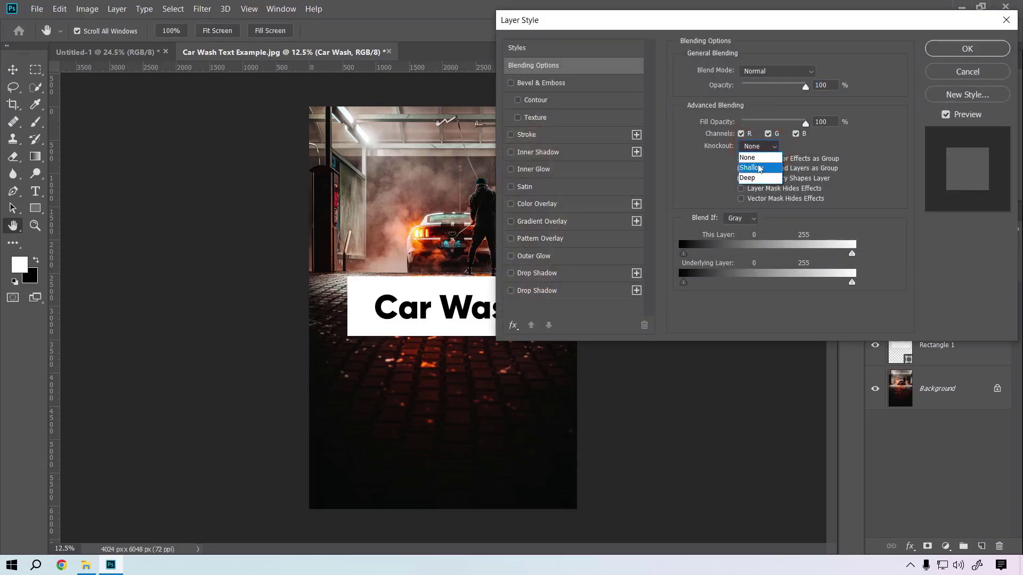
left_click(758, 169)
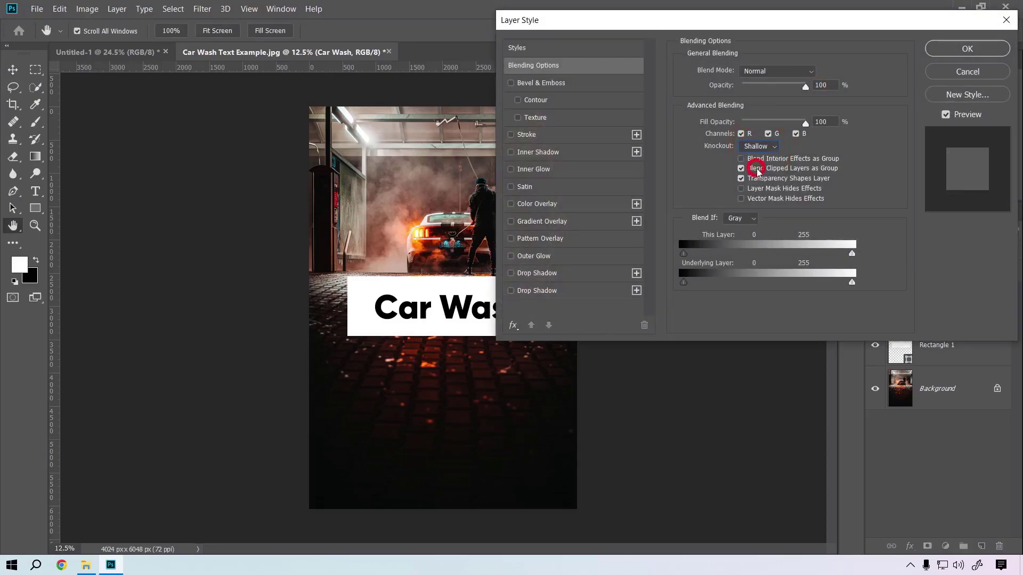
left_click(967, 49)
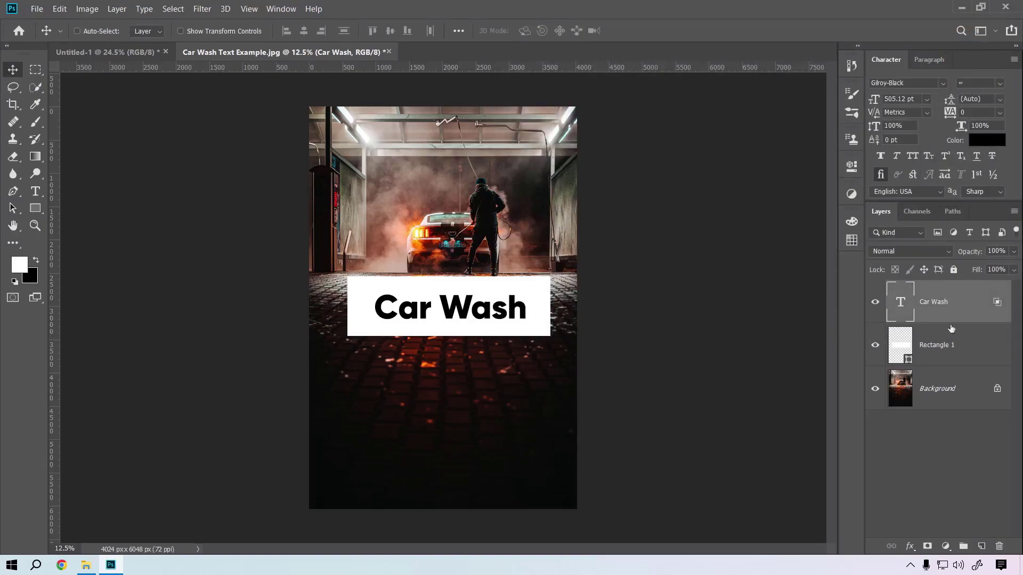
left_click(1013, 270)
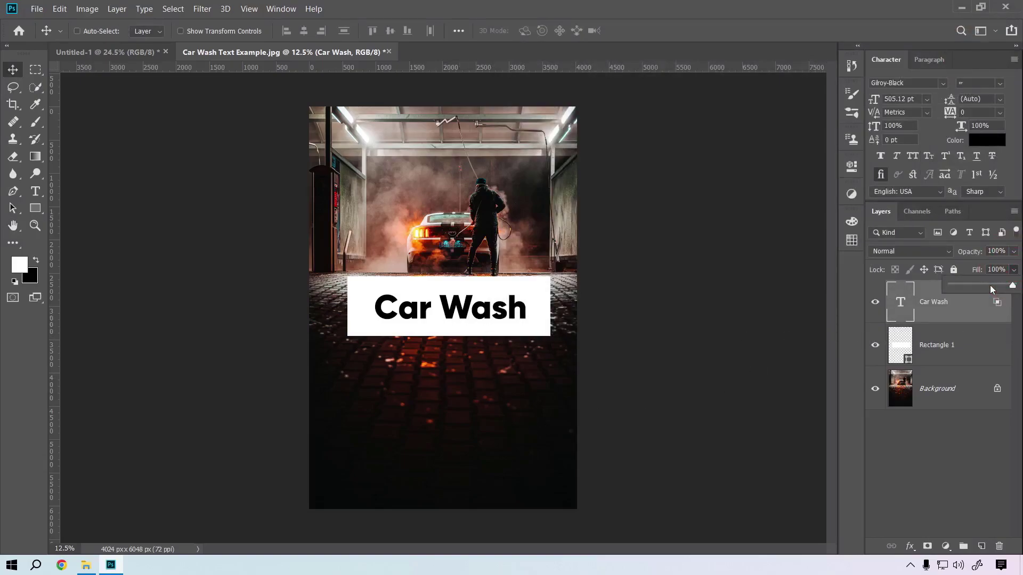
left_click_drag(990, 286, 948, 285)
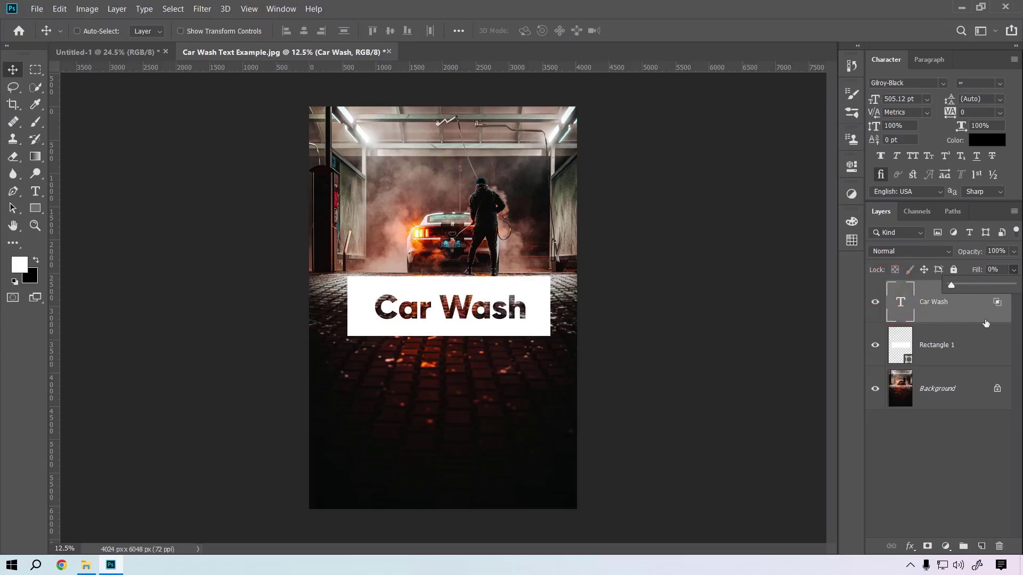
- Move the white Rectangle 1 banner slightly higher on the photo
left_click(965, 340, "shift")
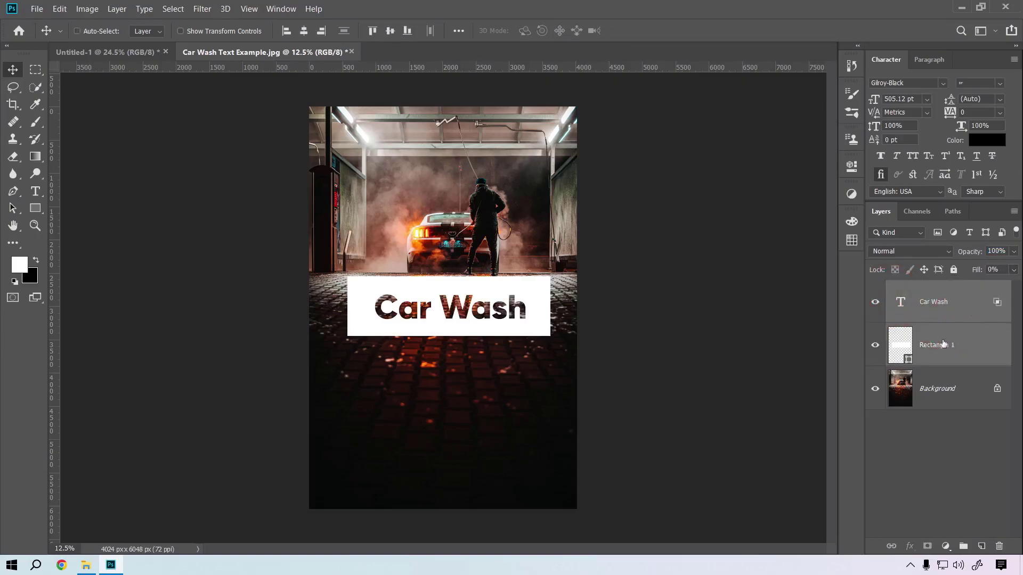
left_click(943, 344)
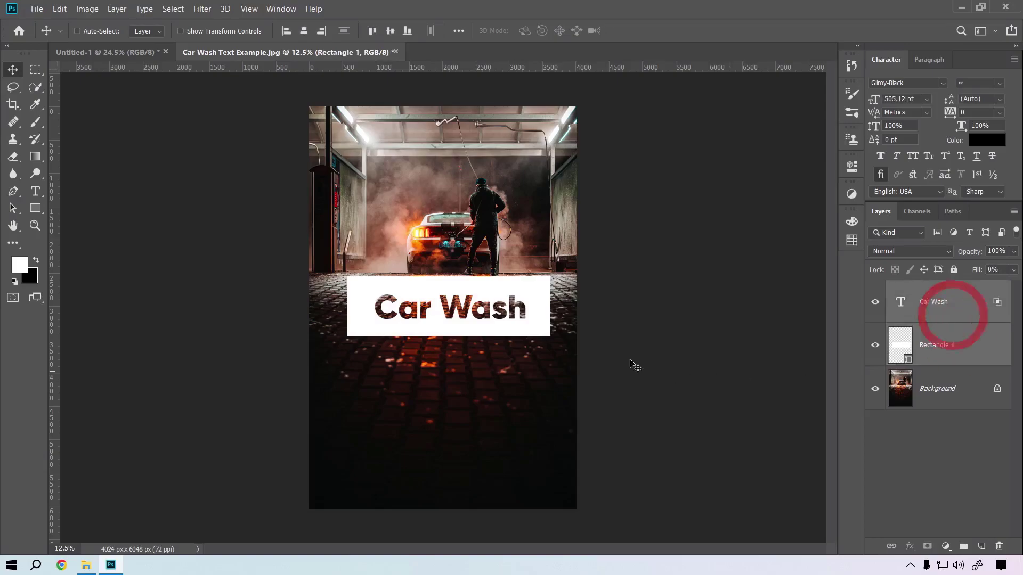
left_click_drag(490, 319, 486, 269)
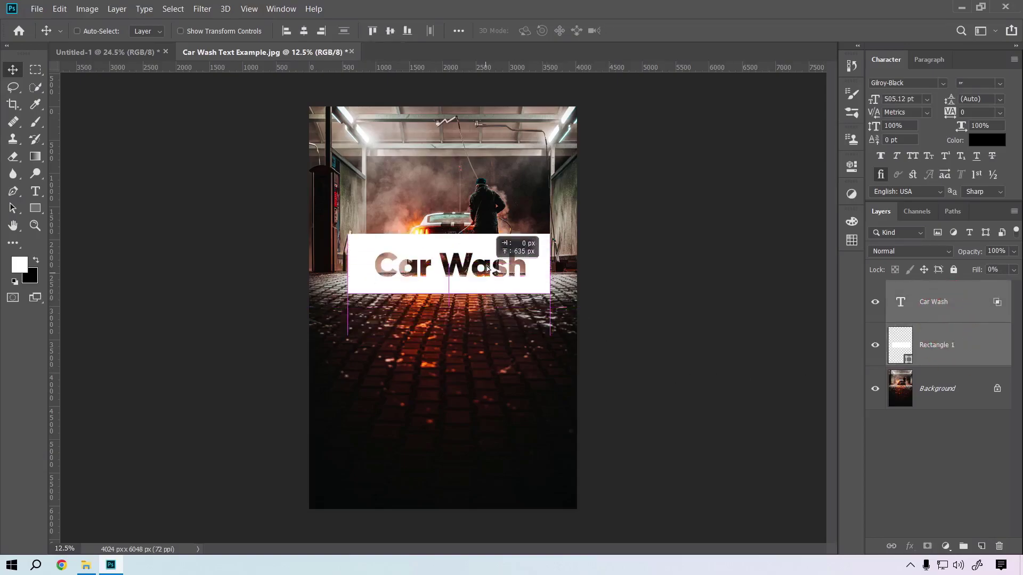
mouse_move(486, 269)
left_mouse_down()
mouse_move(493, 257)
mouse_move(489, 309)
left_mouse_up()
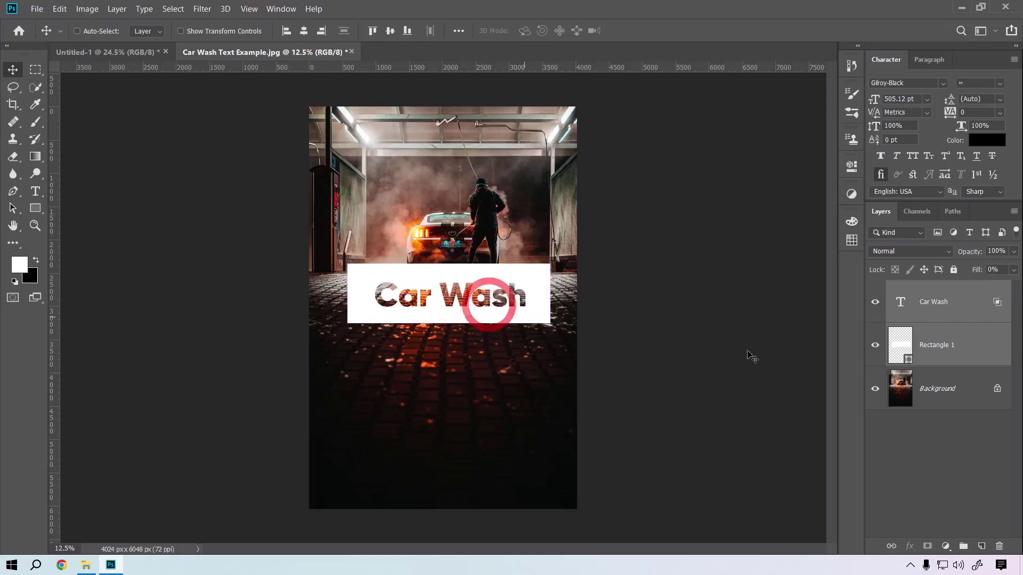
left_click(976, 364)
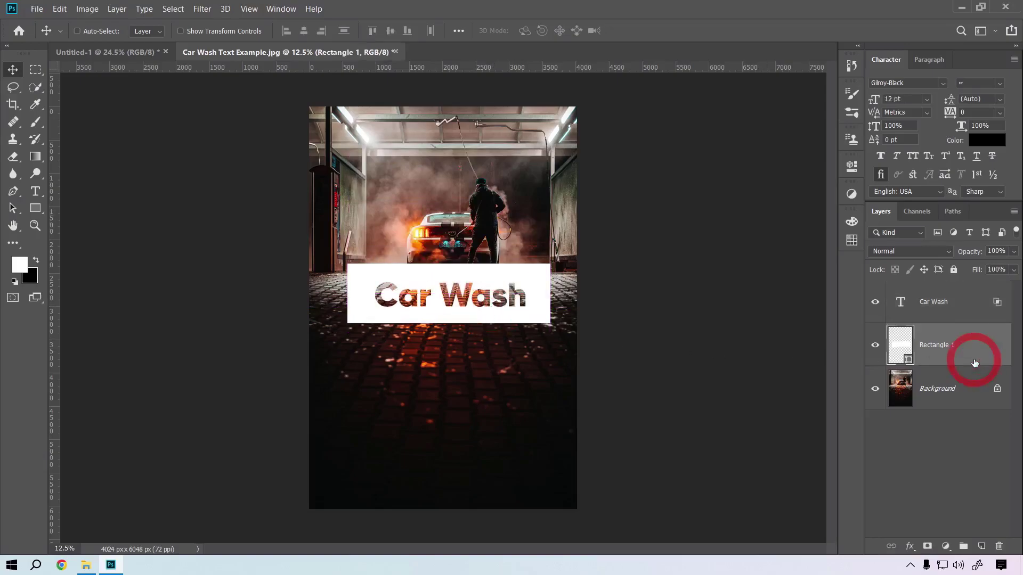
- Change the lettering to 'ABC WASH' with centred paragraph alignment
double_click(454, 302)
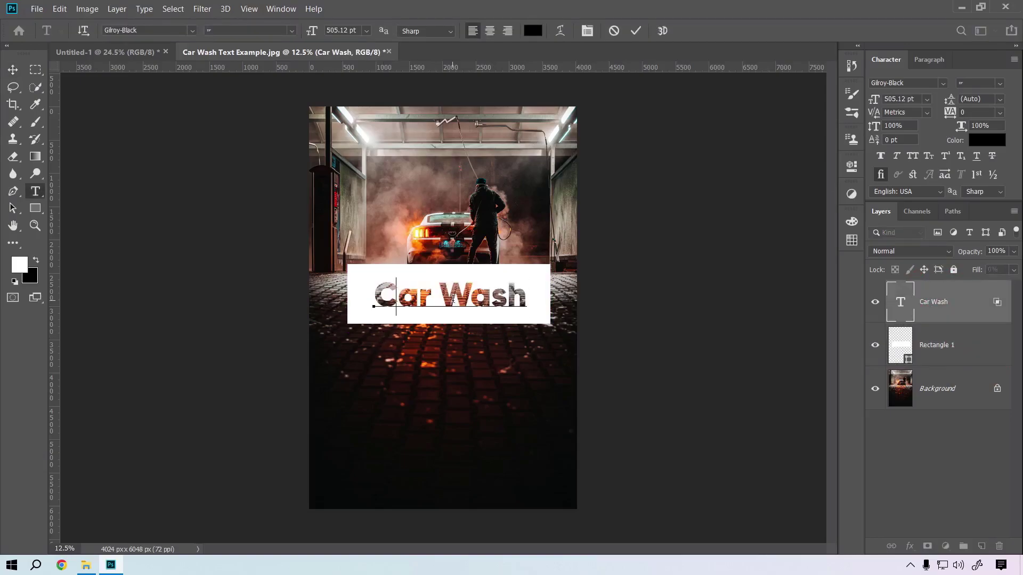
type("ABC")
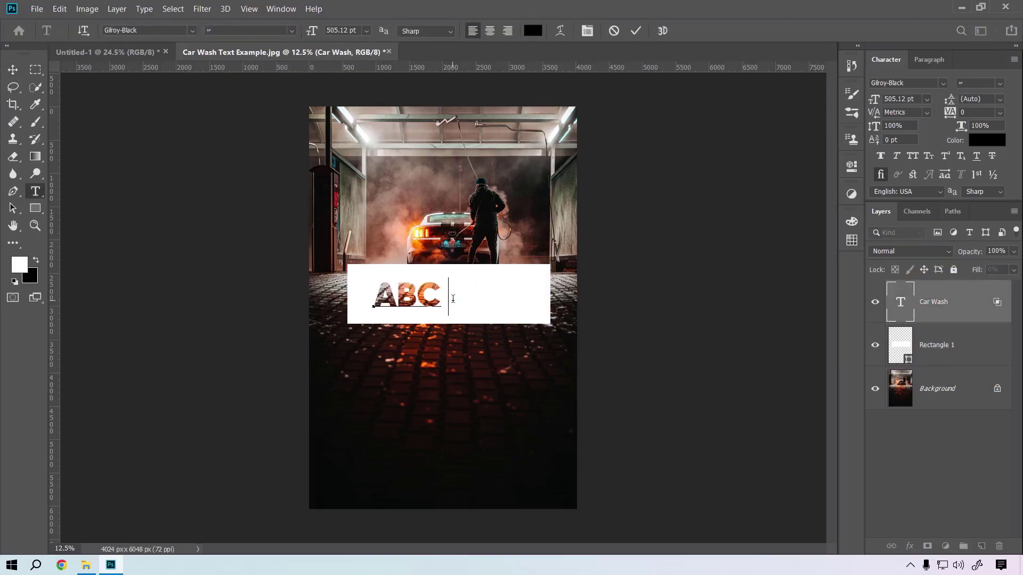
type(" WASH")
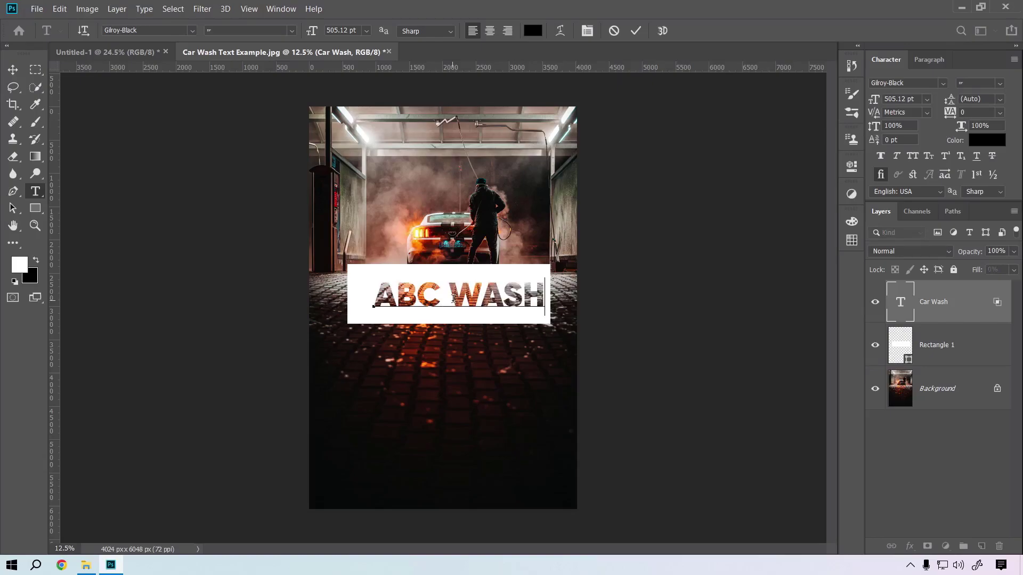
key("ctrl+Return")
left_click_drag(457, 303, 447, 304)
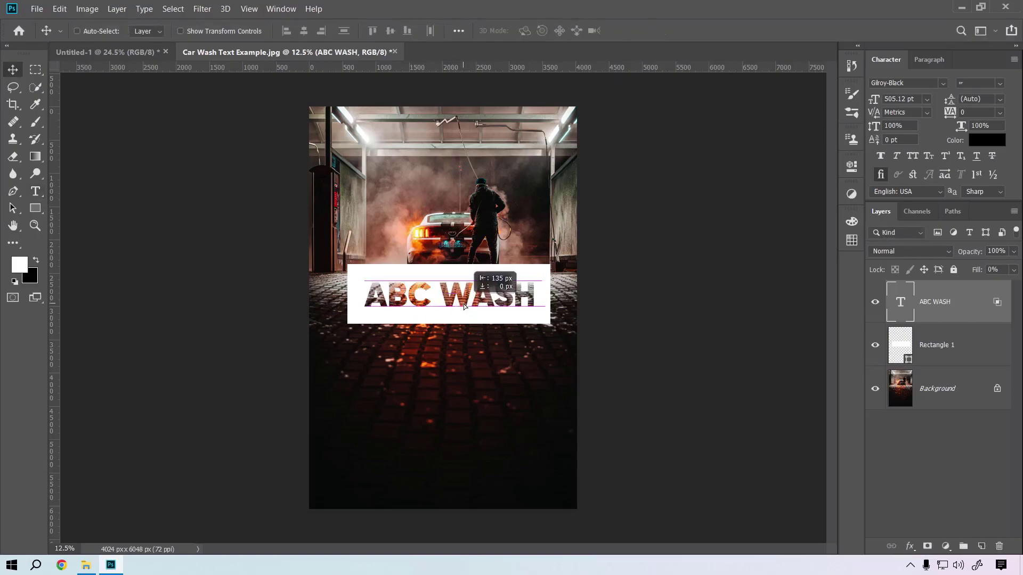
left_click(930, 59)
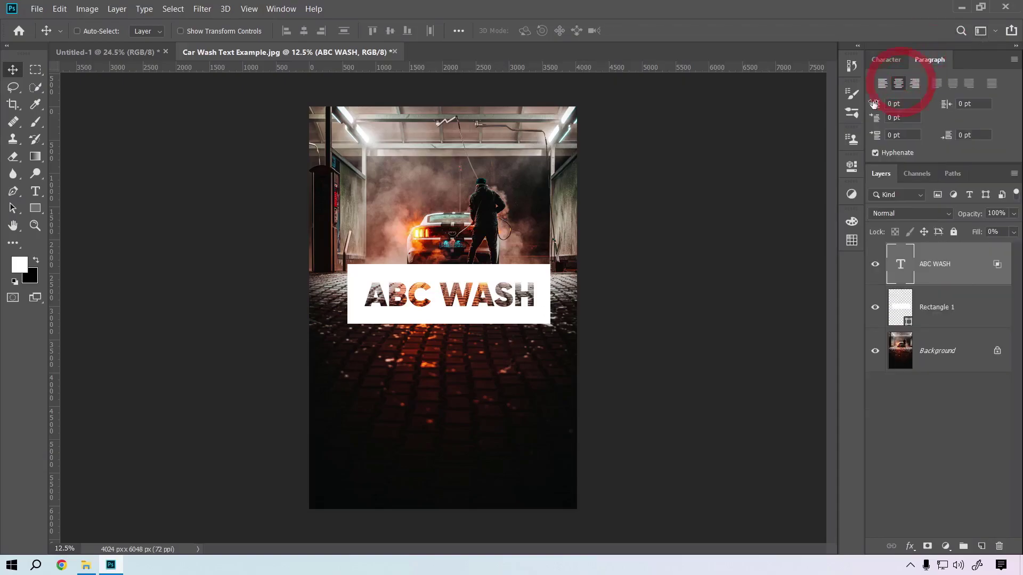
left_click(896, 65)
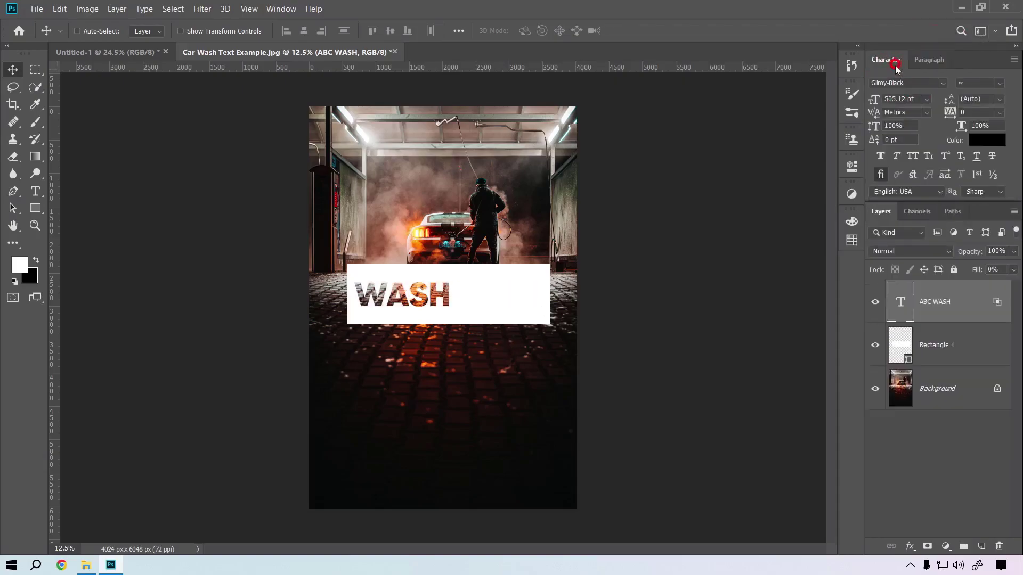
- Centre the ABC WASH text and white banner horizontally on the photo
left_click(928, 347, "shift")
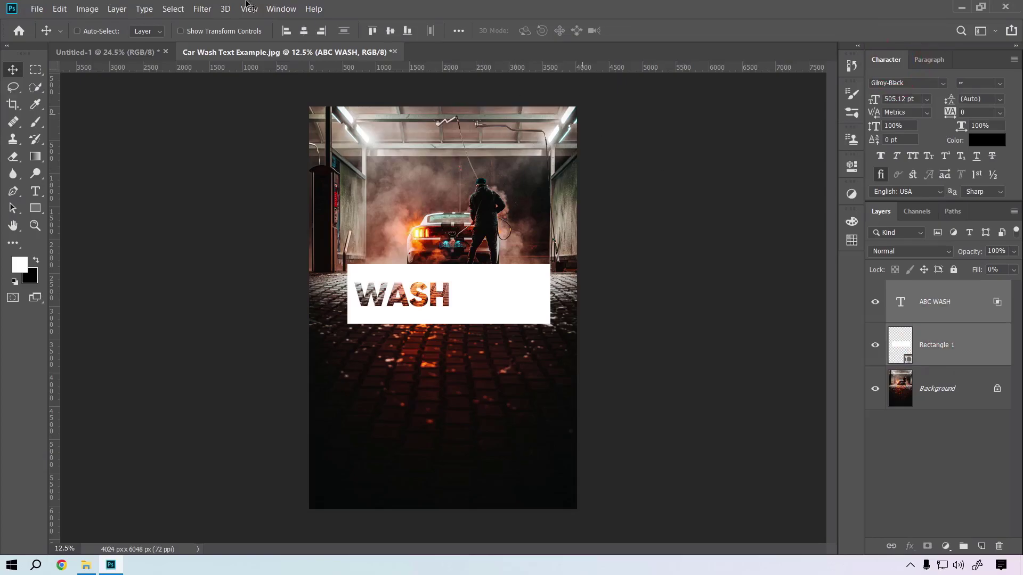
left_click(304, 31)
left_click(390, 30)
left_click_drag(440, 304, 471, 317)
key("ctrl")
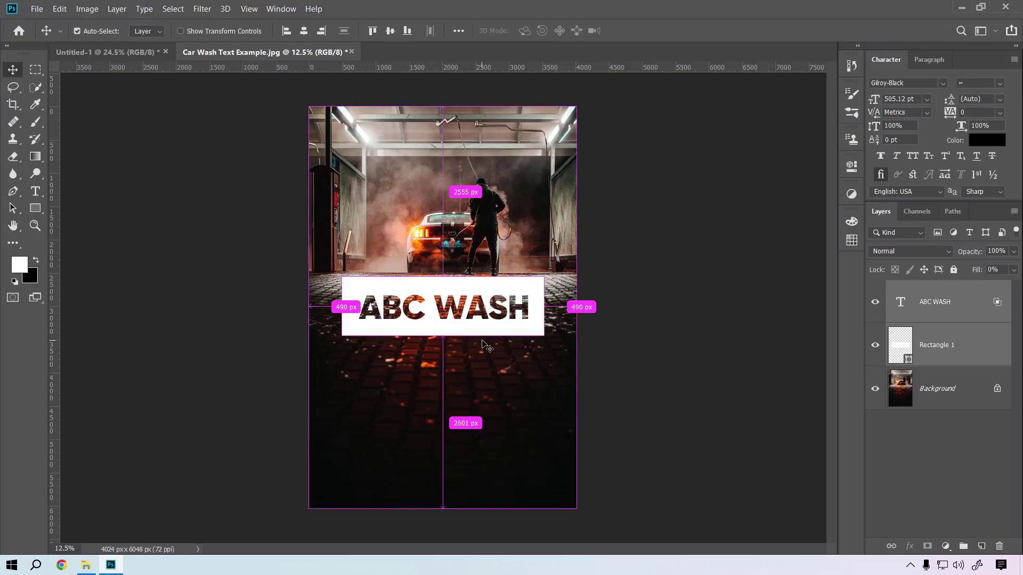
left_click(968, 364)
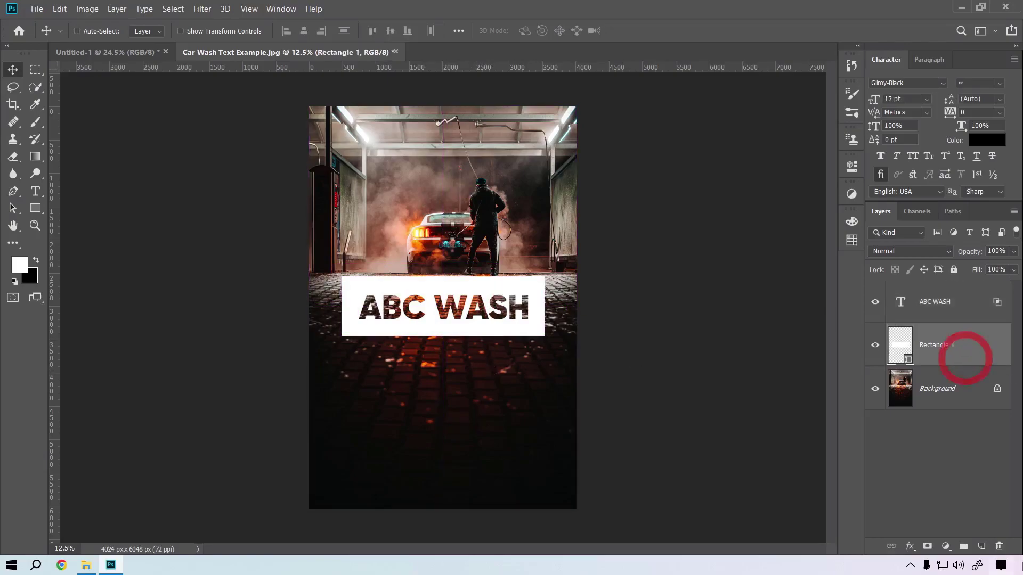
- Add Layer 1 below Rectangle 1 and set the foreground colour to bright green 05ff2e
left_click(981, 546)
left_click_drag(958, 357, 958, 399)
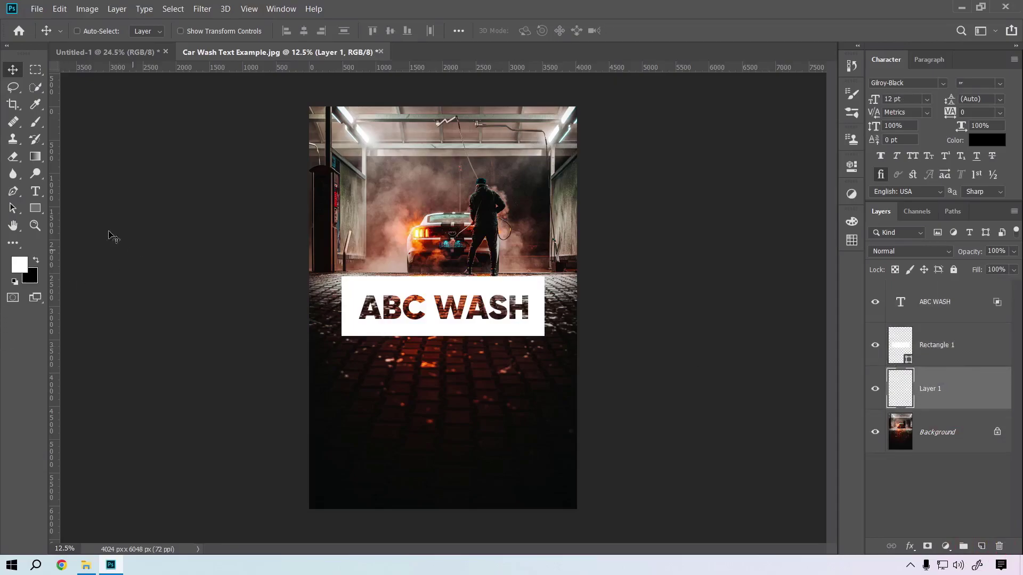
left_click(20, 265)
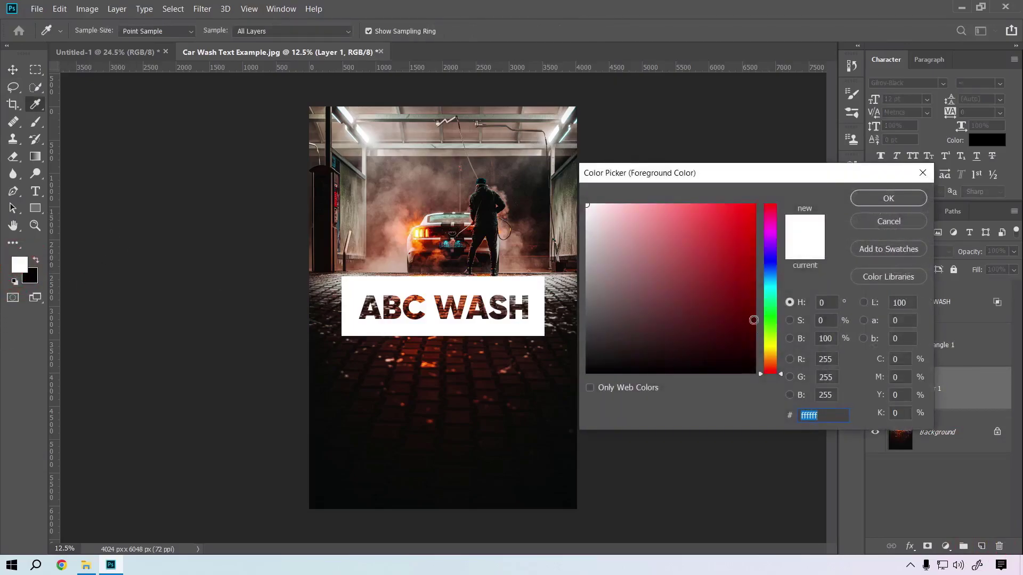
left_click(770, 313)
left_click(734, 257)
left_click_drag(734, 256, 755, 188)
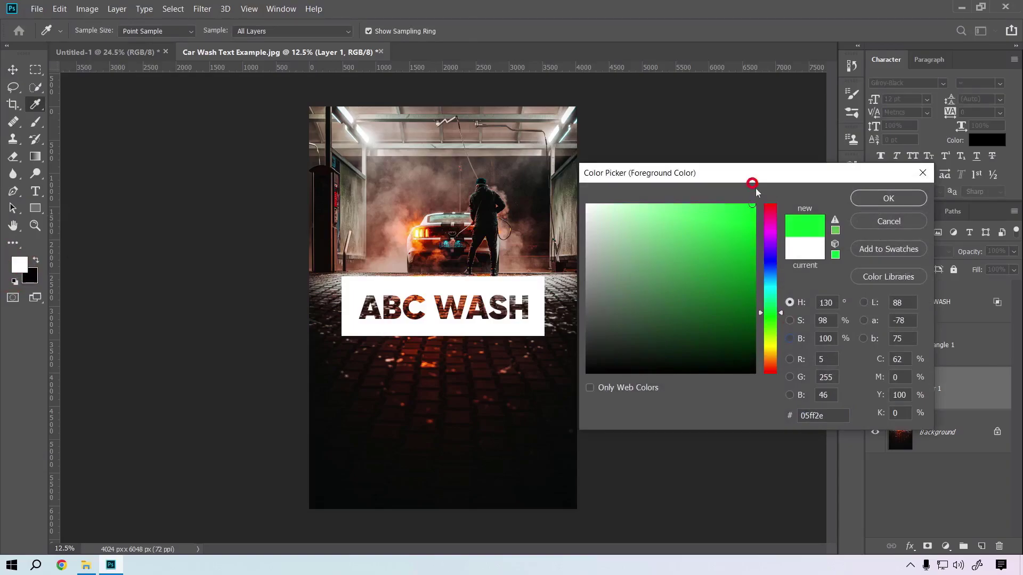
left_click(887, 198)
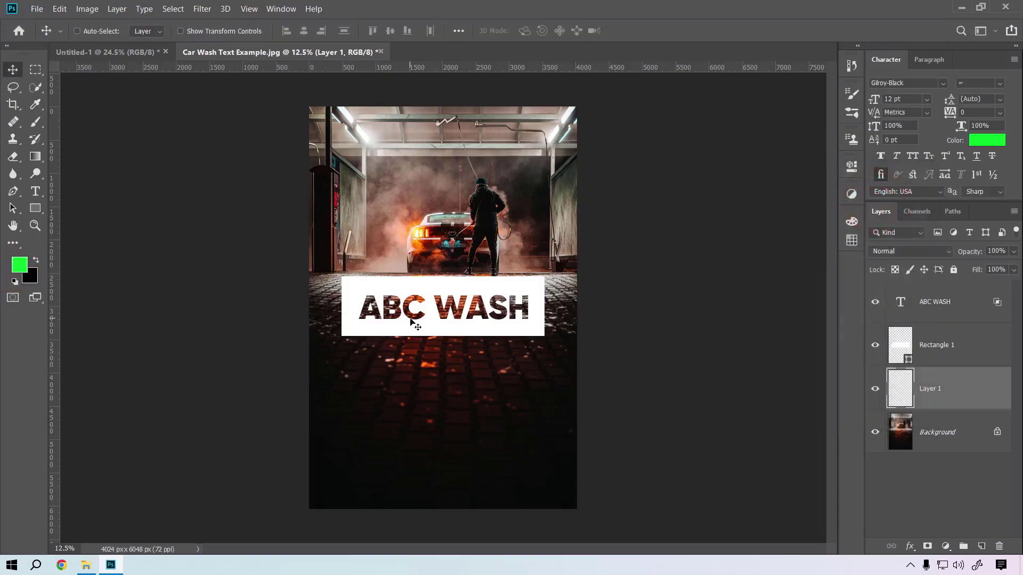
- Brush a large bright green patch onto Layer 1 behind the banner
key("b")
mouse_move(400, 366)
left_mouse_down()
mouse_move(482, 314)
mouse_move(426, 283)
mouse_move(389, 360)
left_mouse_up()
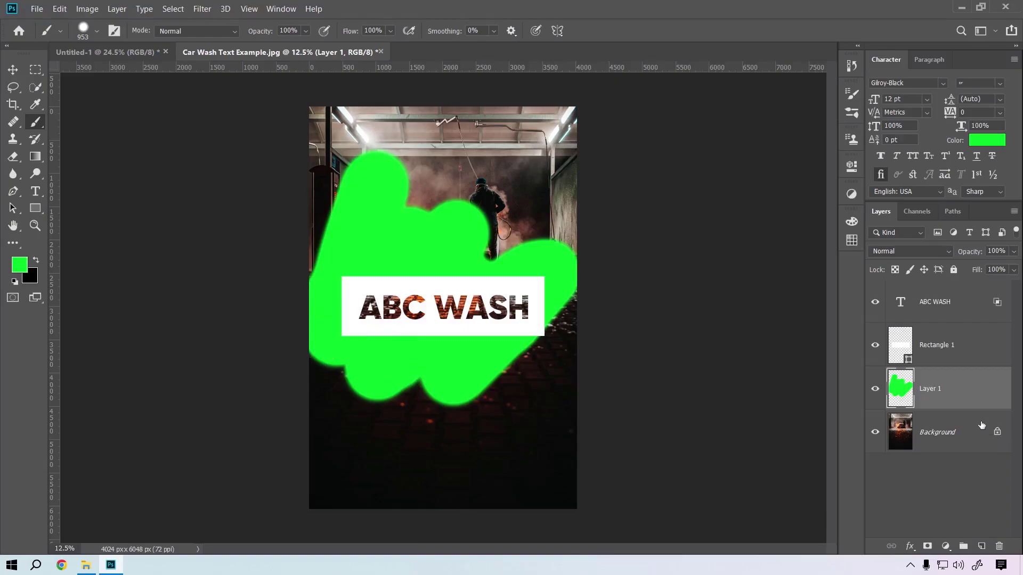
left_click(933, 299)
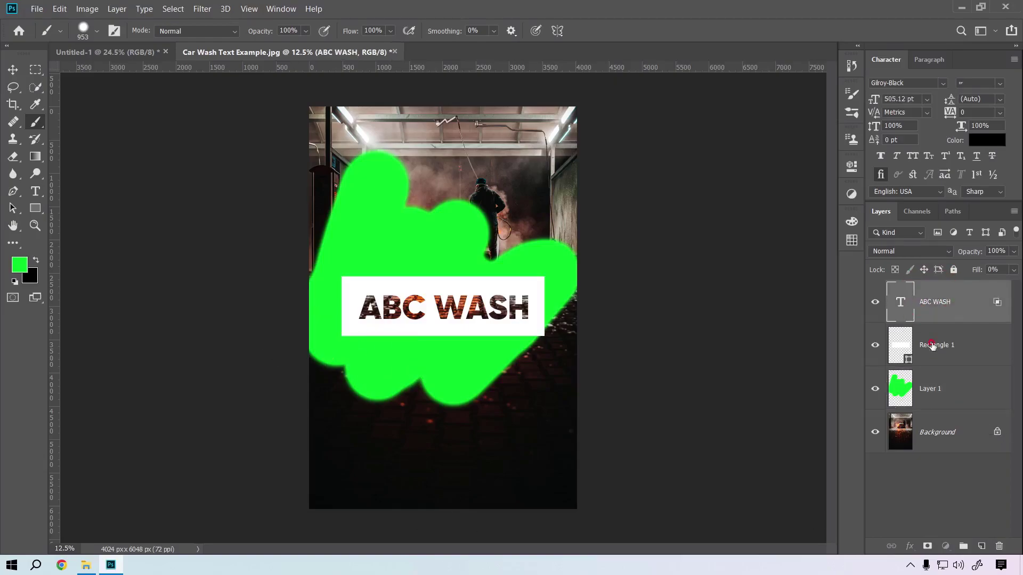
left_click(932, 346)
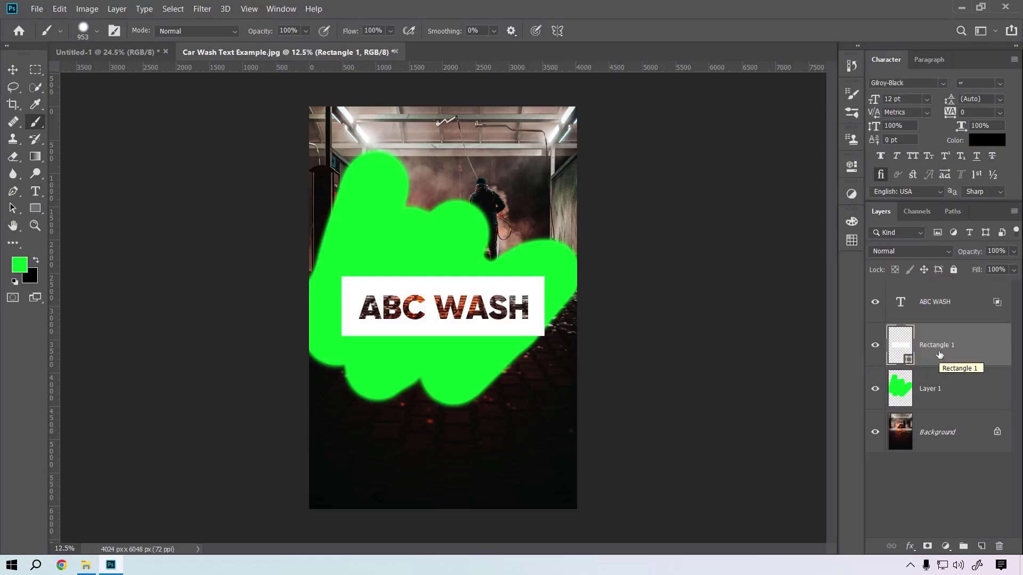
left_click(940, 390)
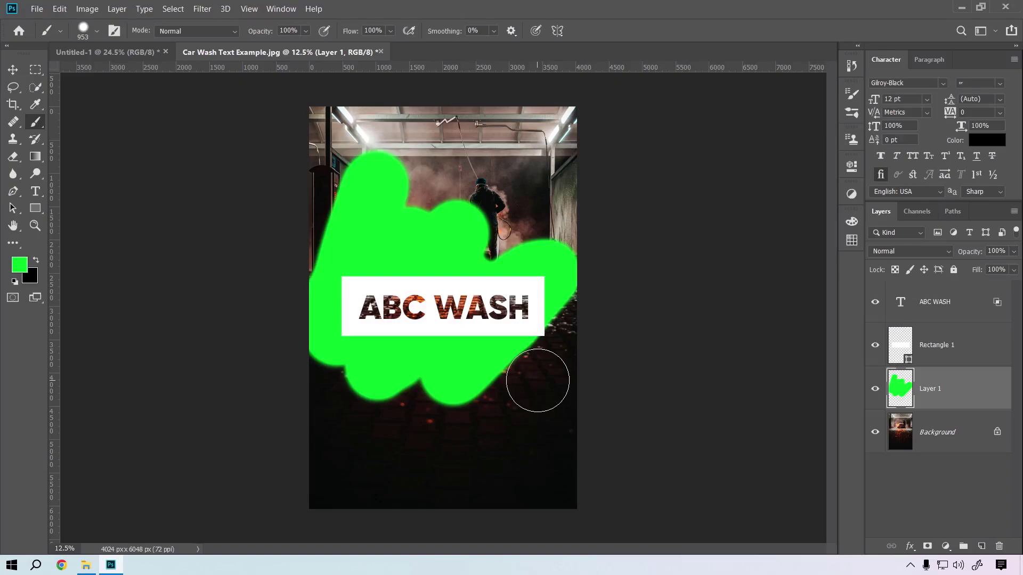
- Unlock the background photo layer, undo that, and reselect the ABC WASH layer
left_click(998, 434)
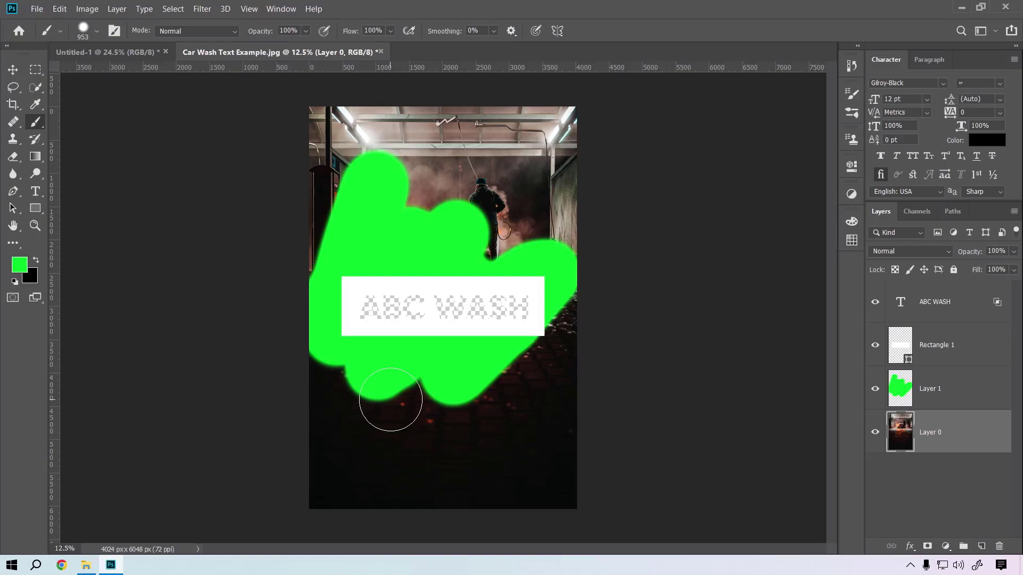
key("ctrl+z")
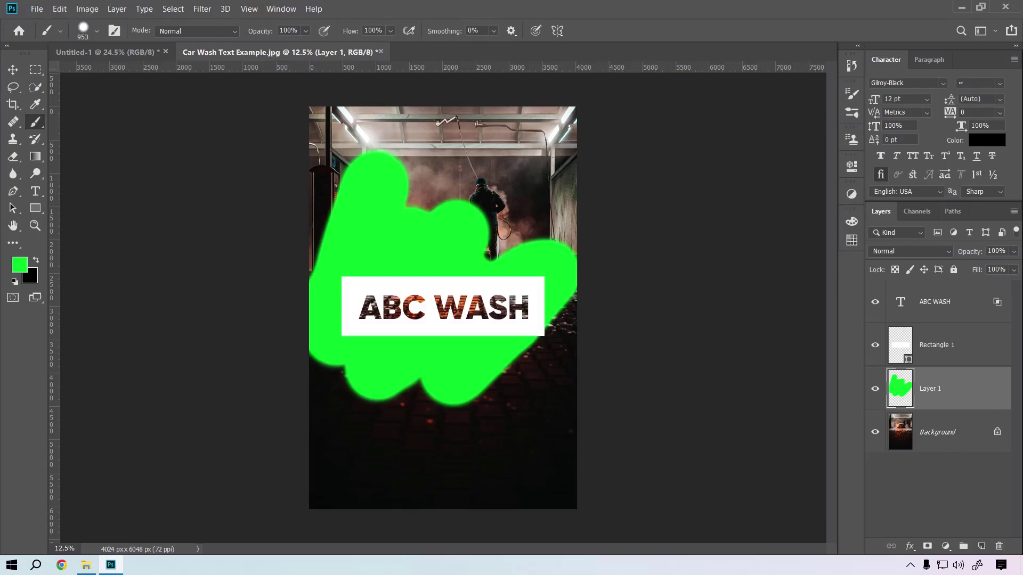
left_click(941, 319)
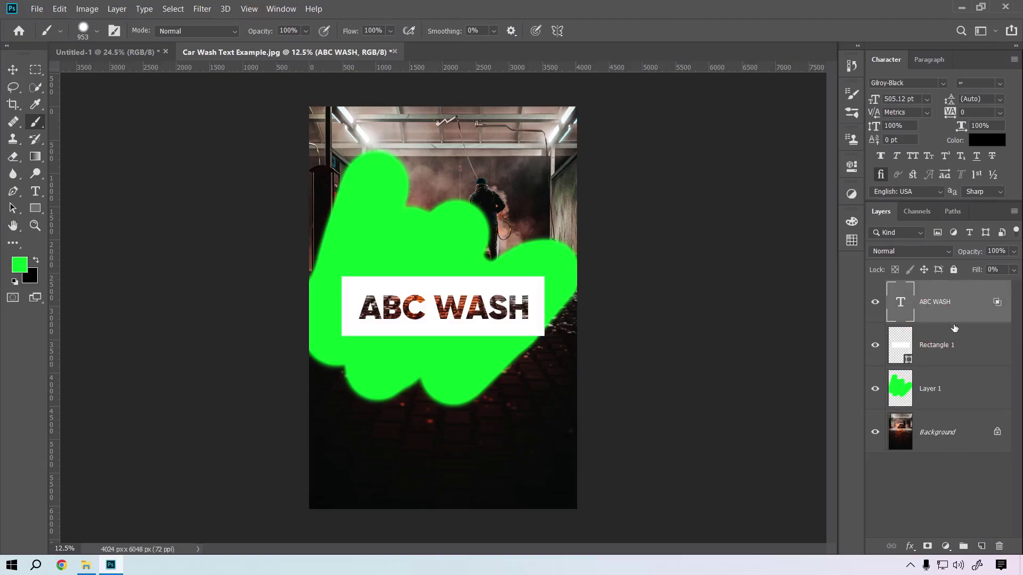
- Group ABC WASH with Rectangle 1, hide green Layer 1, and unlock the photo as Layer 0
left_click(950, 353, "shift")
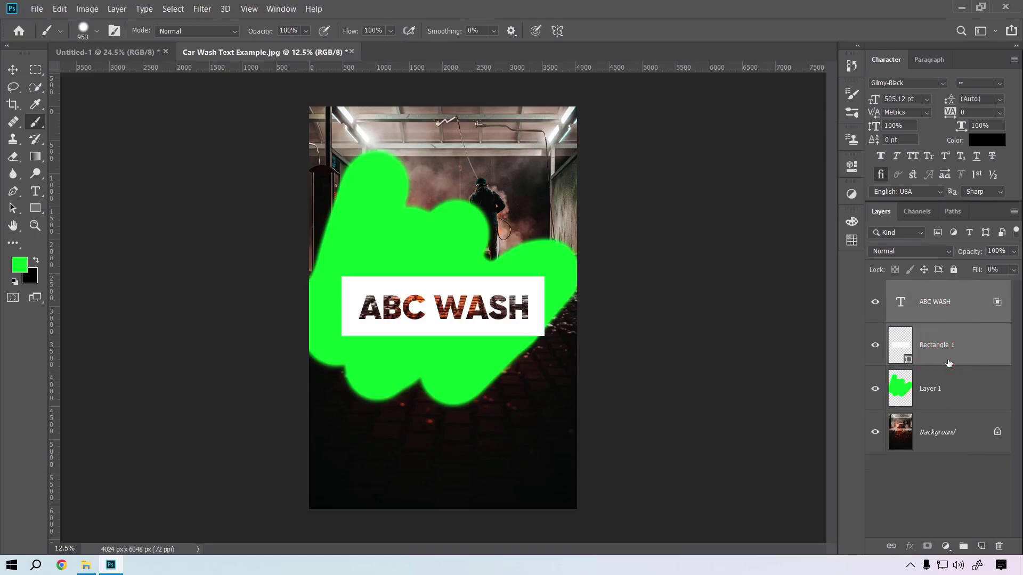
key("ctrl+g")
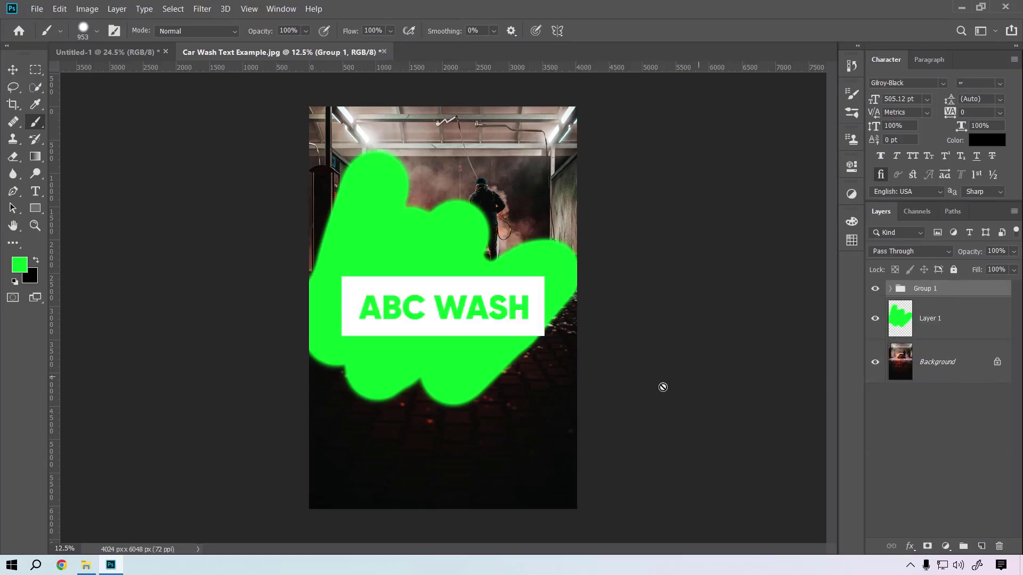
left_click(874, 318)
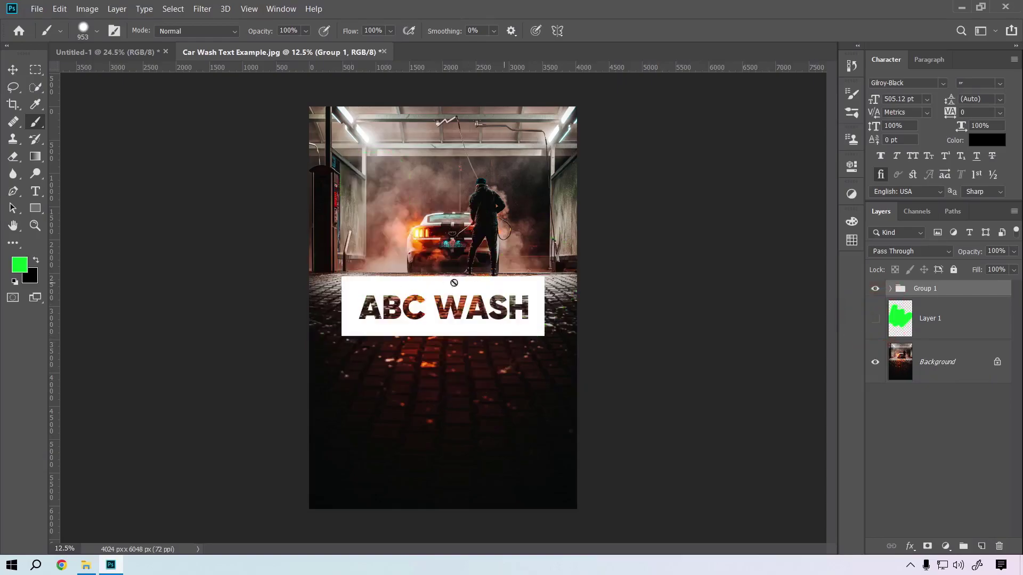
left_click(954, 365)
left_click(997, 363)
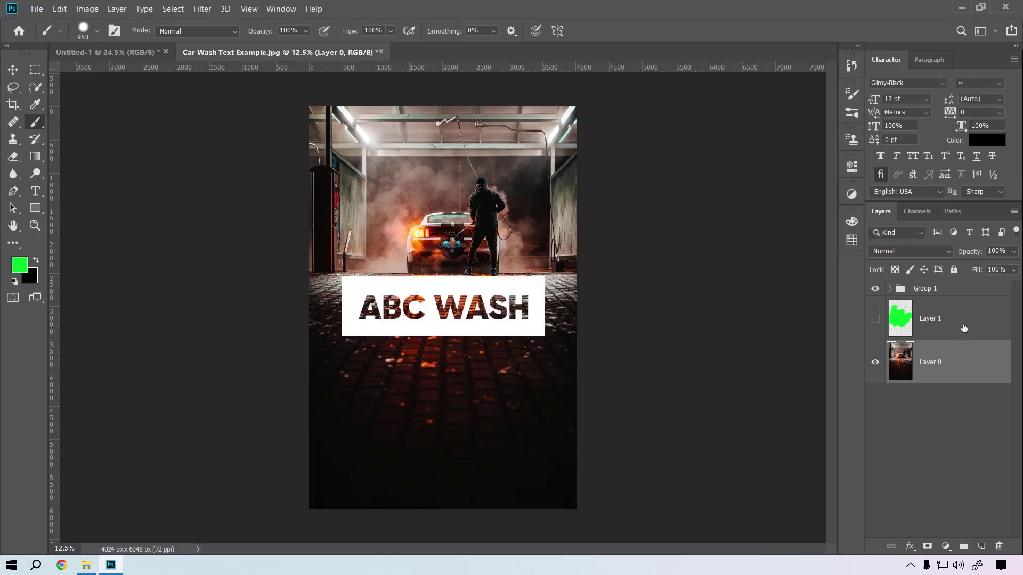
left_click(890, 289)
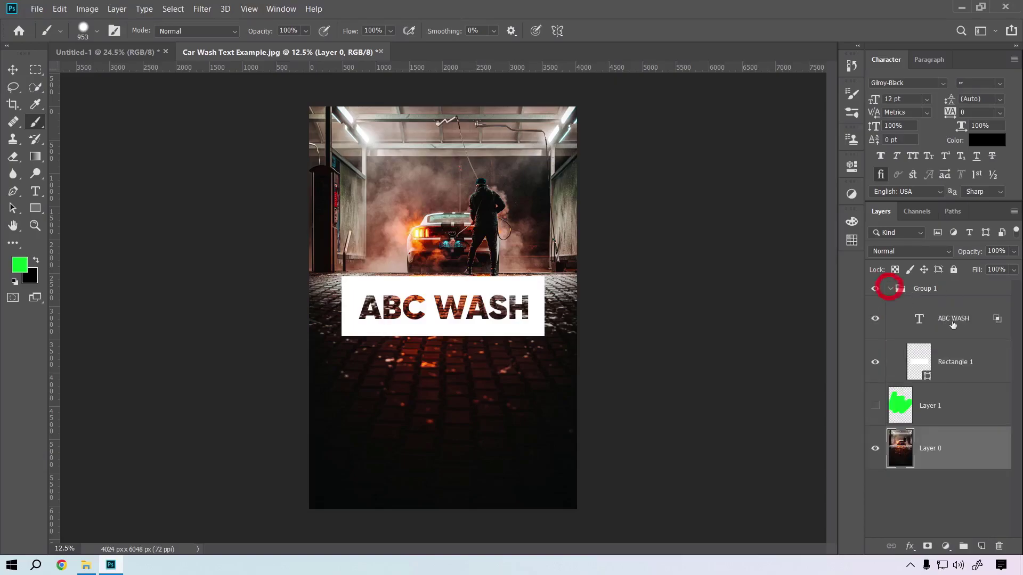
double_click(994, 319)
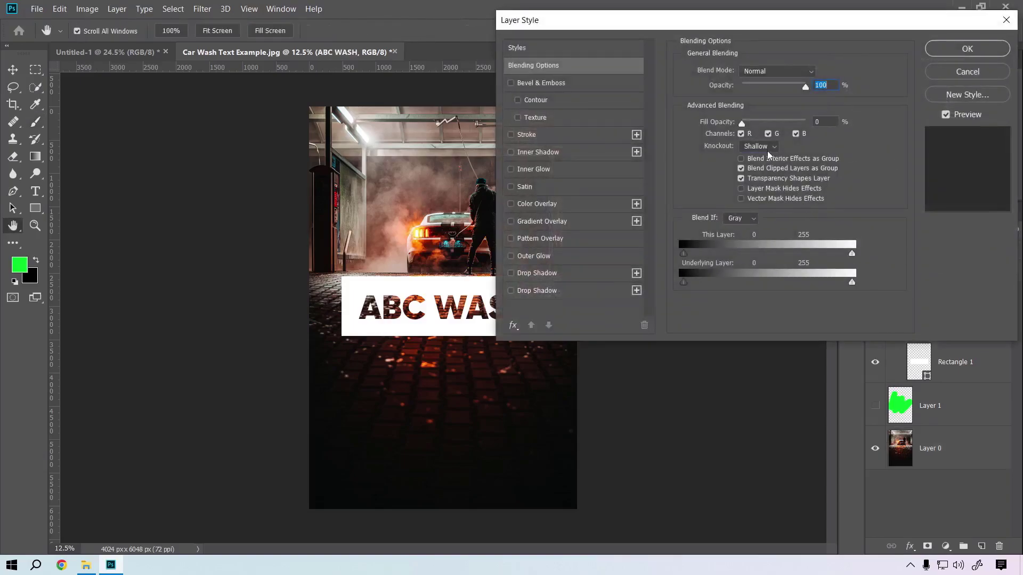
left_click(762, 146)
left_click(753, 176)
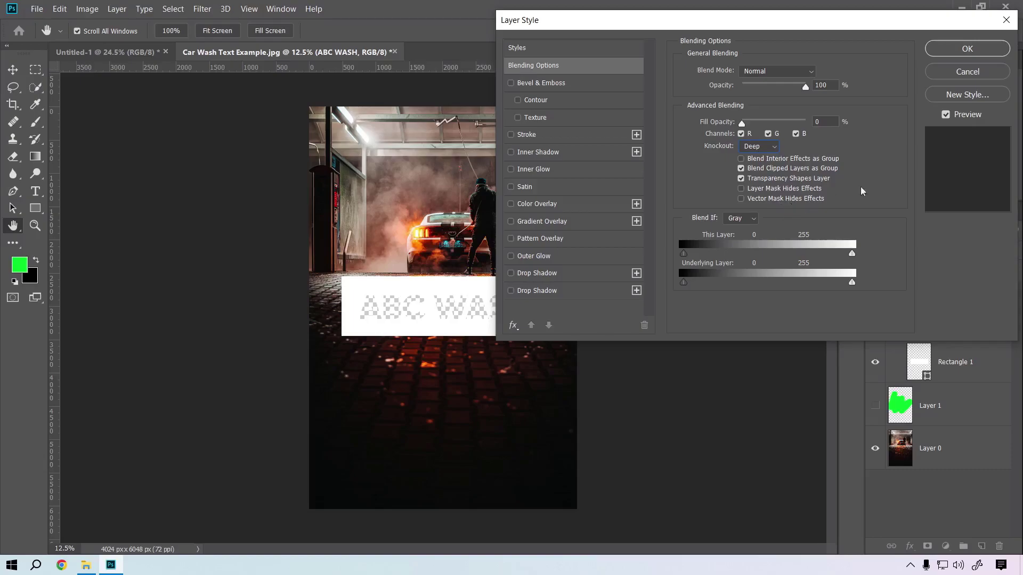
left_click(967, 49)
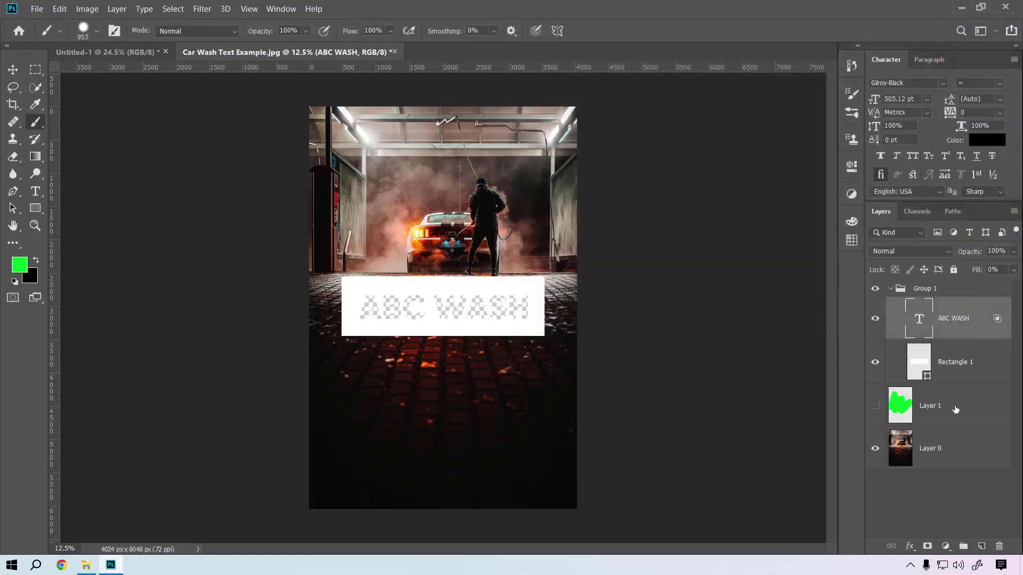
left_click(975, 434)
left_click(954, 269)
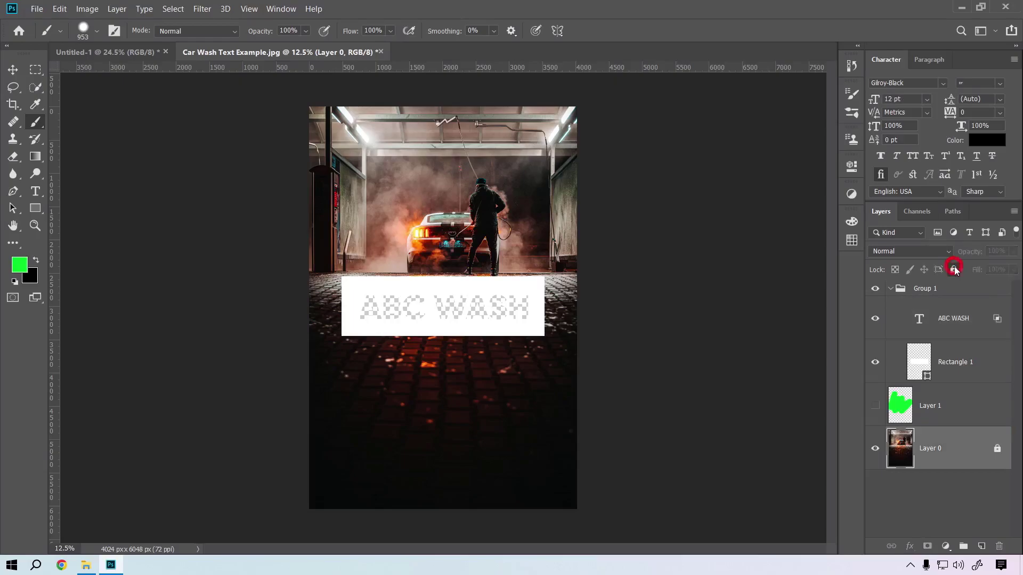
left_click(954, 269)
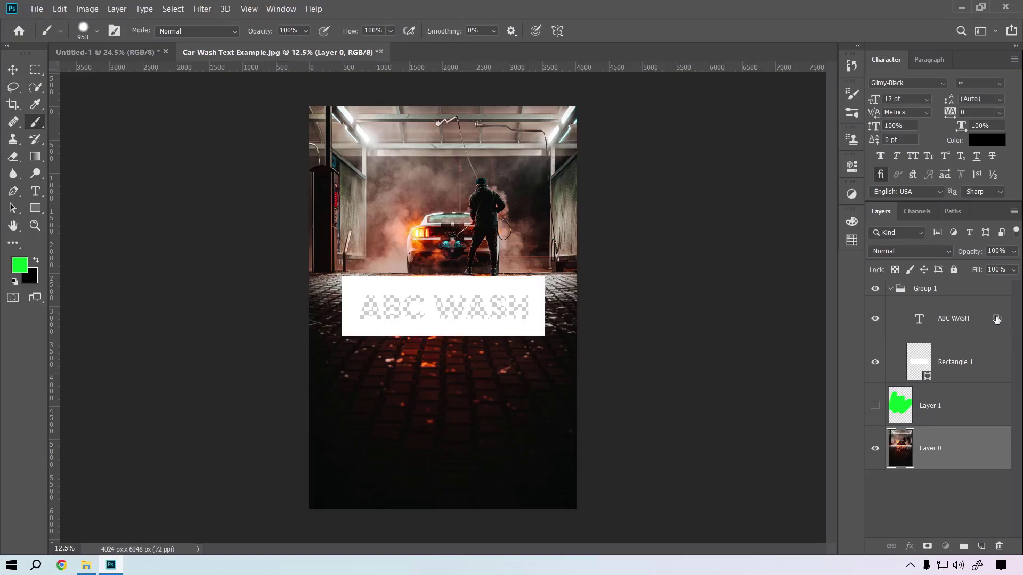
double_click(996, 318)
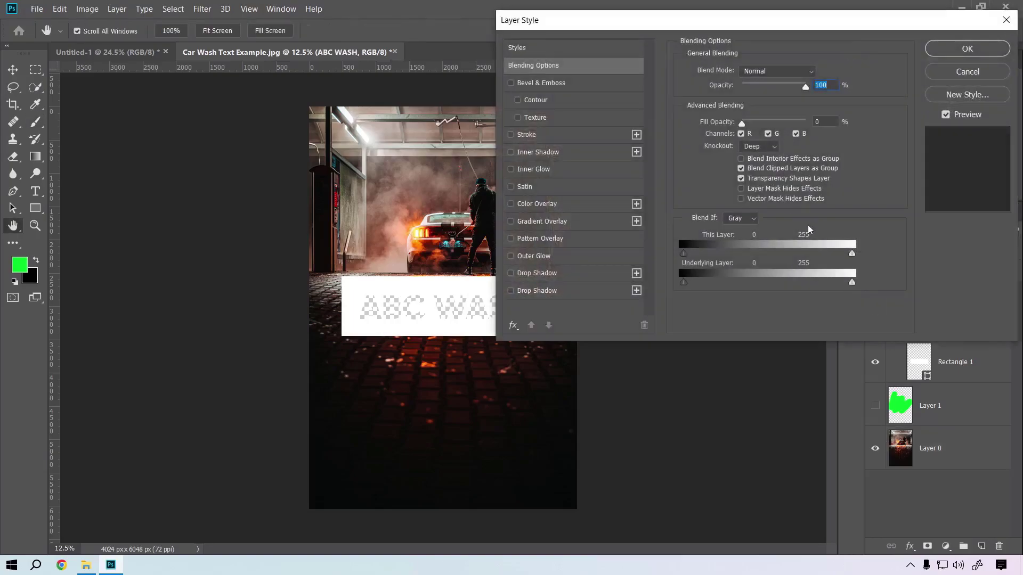
left_click(774, 147)
left_click(775, 169)
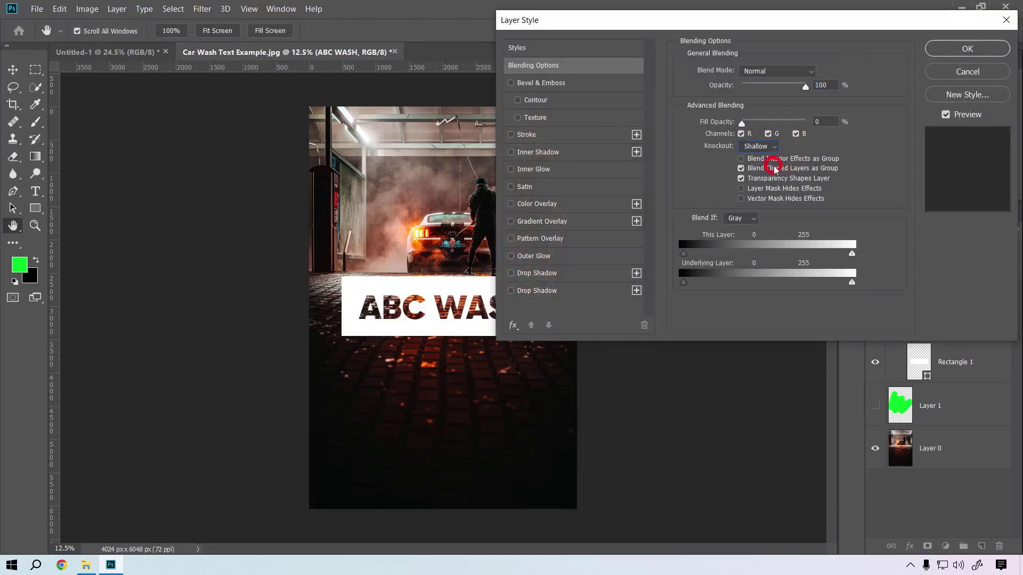
left_click(989, 49)
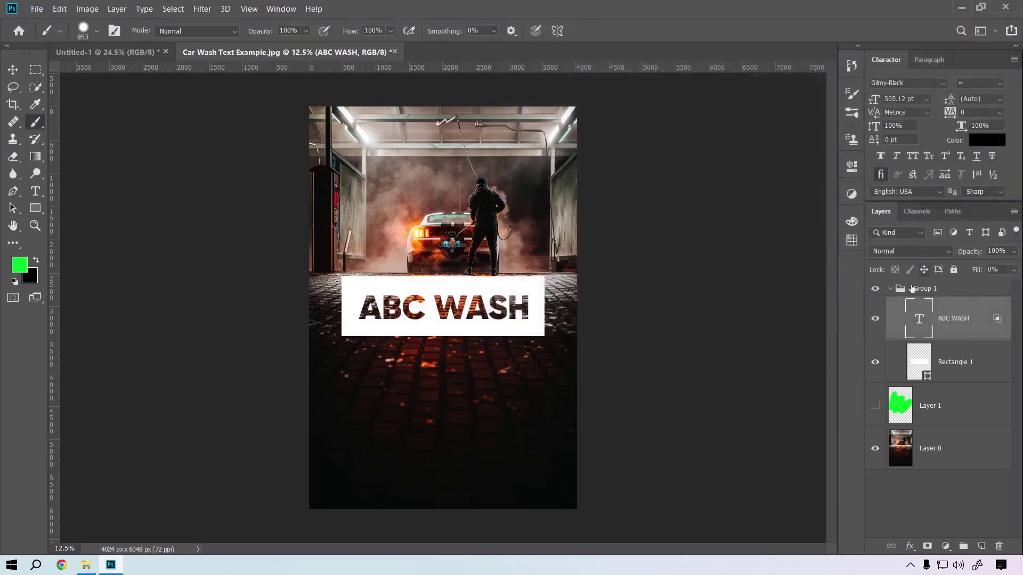
left_click(890, 290)
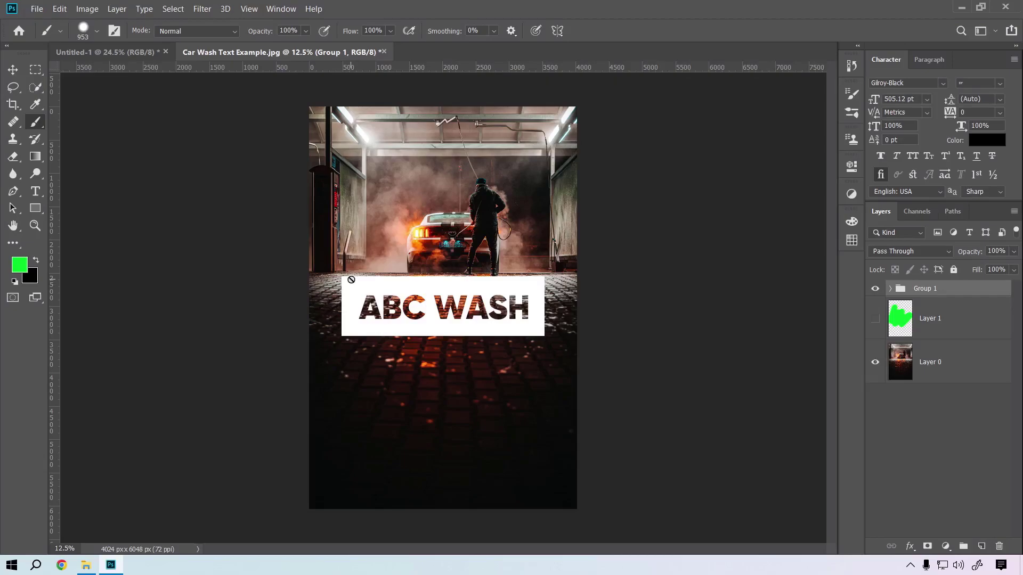
key("v")
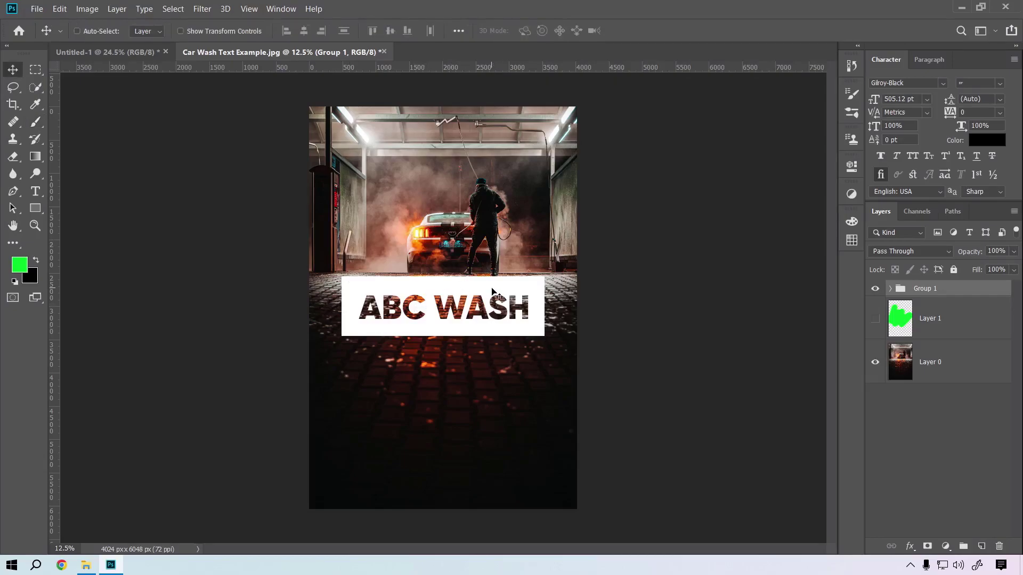
- Cancel the new-document setup, switch to the blank Untitled-1 page and zoom in
key("ctrl+n")
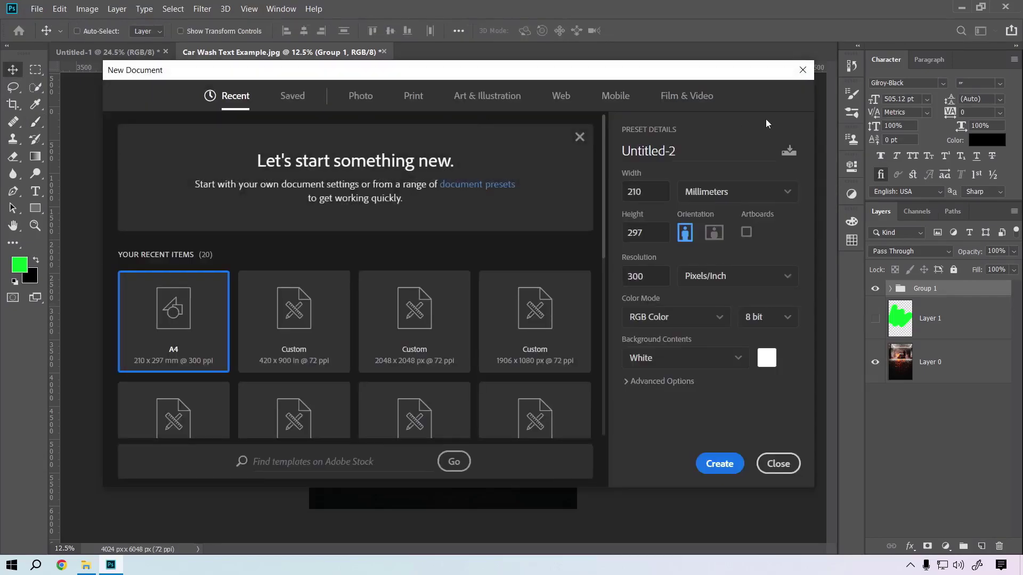
left_click(802, 70)
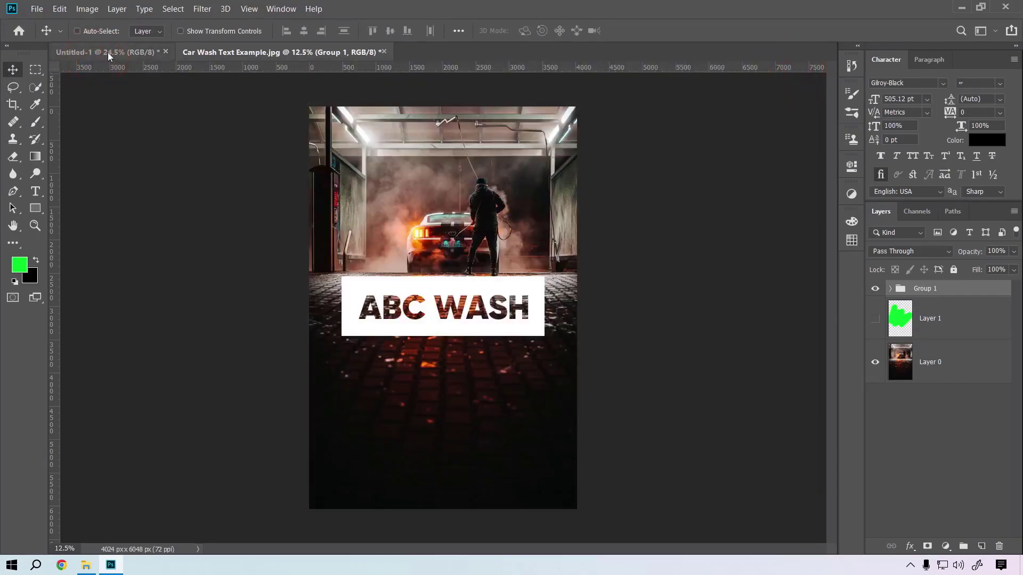
left_click(107, 52)
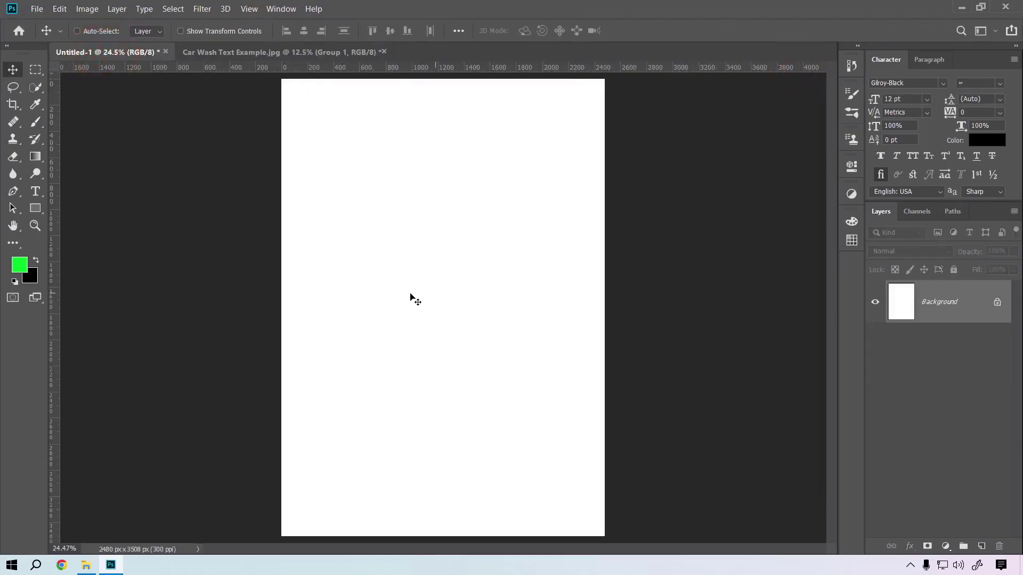
mouse_move(410, 294)
left_mouse_down()
mouse_move(438, 298)
mouse_move(397, 295)
mouse_move(457, 310)
mouse_move(449, 310)
left_mouse_up()
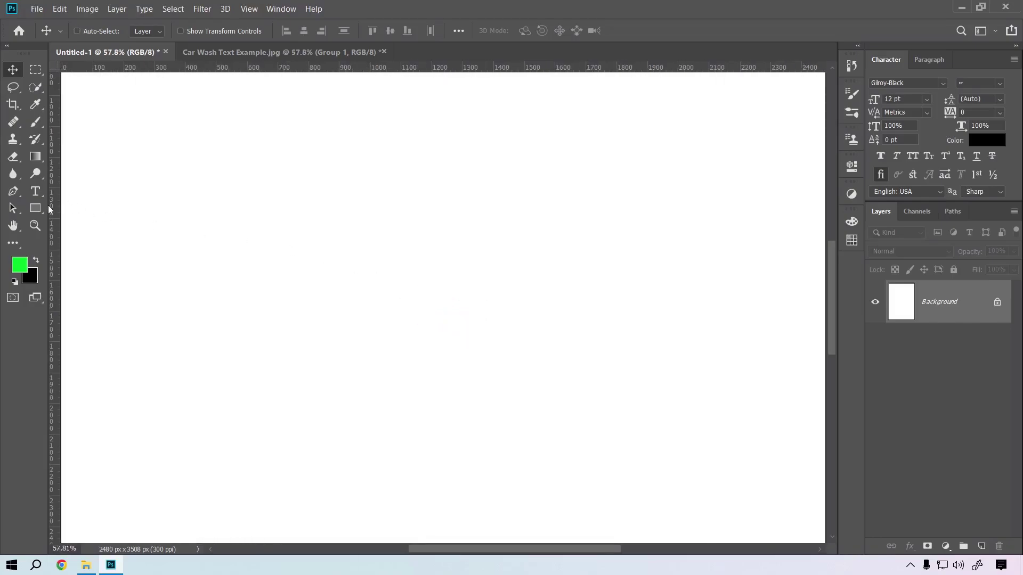
- Select the Rounded Rectangle Tool, undo a freehand shape, and open Create Rounded Rectangle
left_click(35, 208)
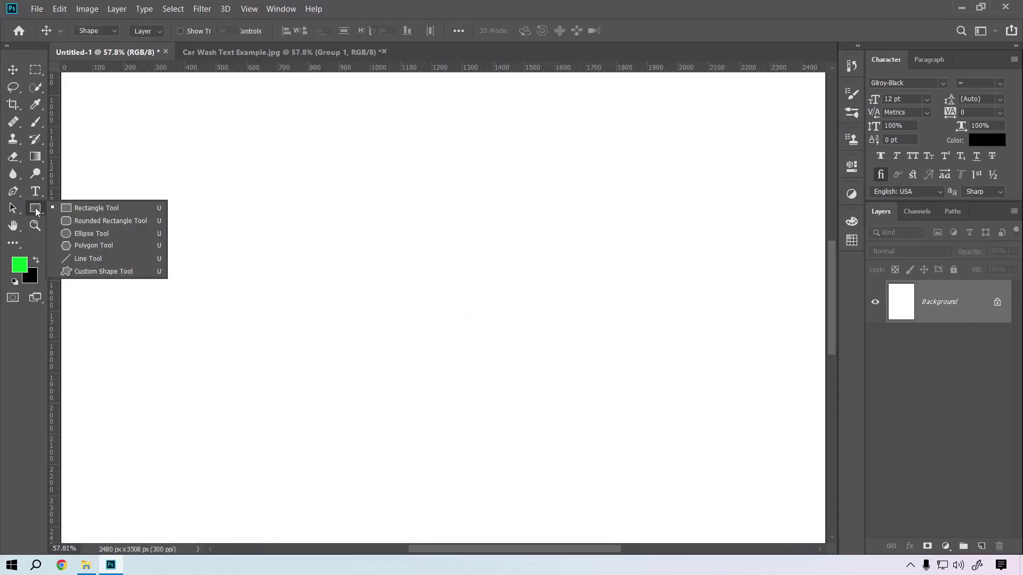
left_click(85, 222)
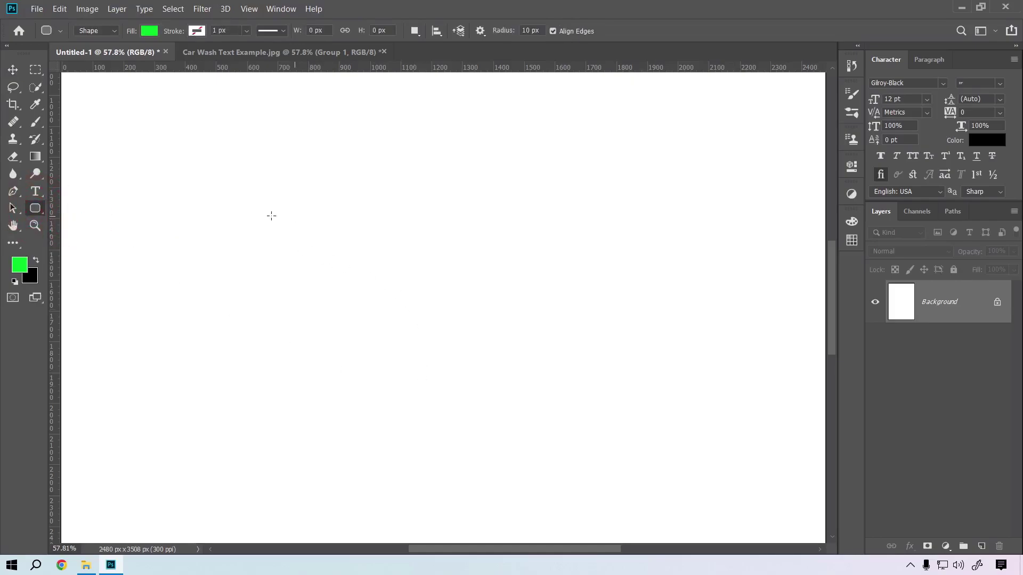
left_click(34, 212)
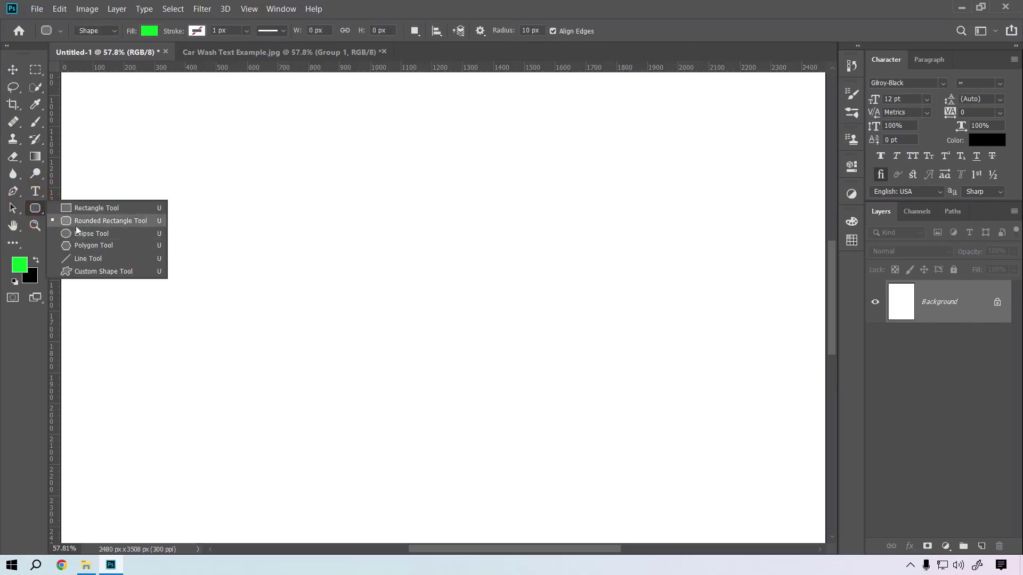
left_click(76, 226)
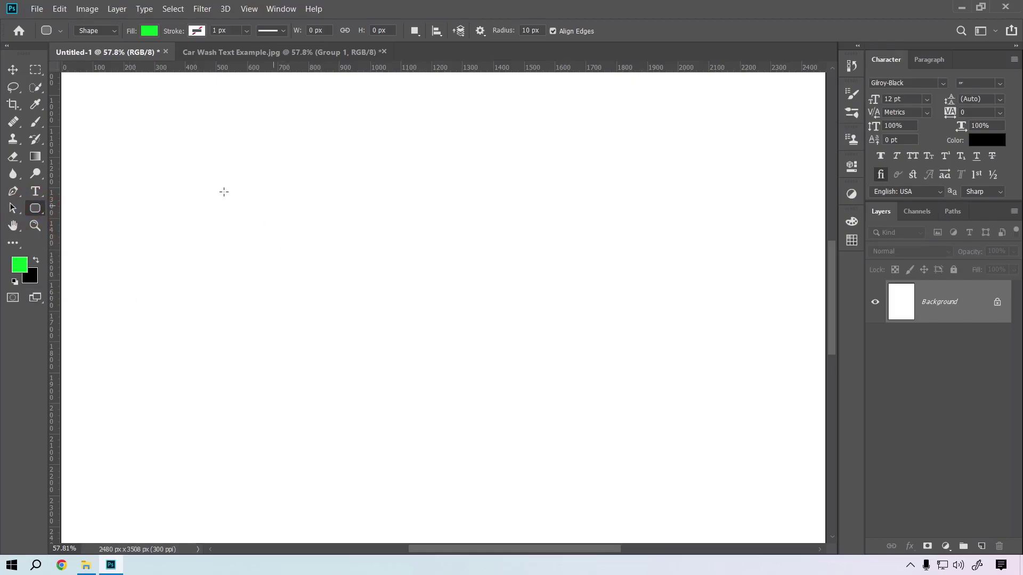
left_click_drag(261, 201, 511, 410)
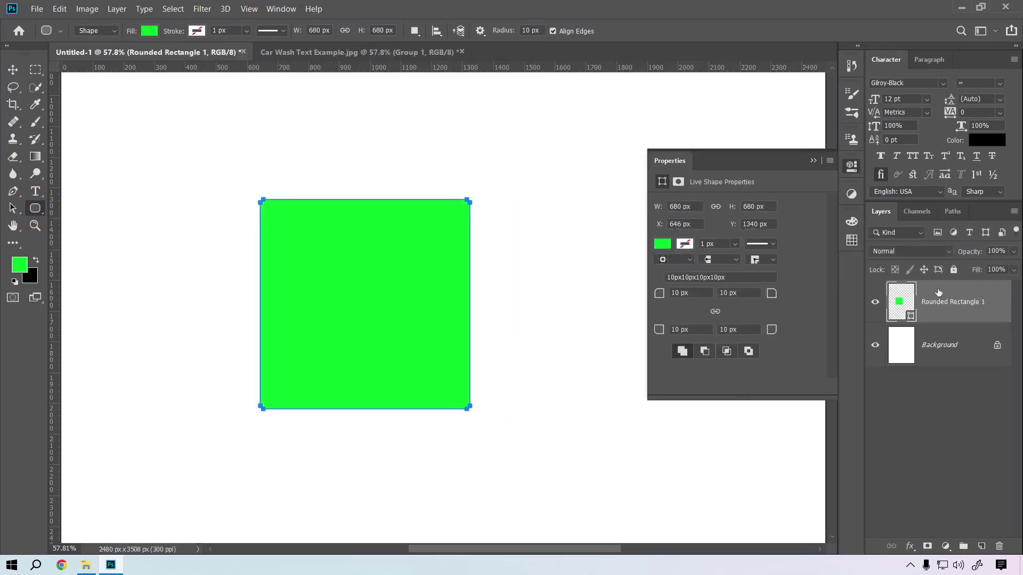
key("ctrl+z")
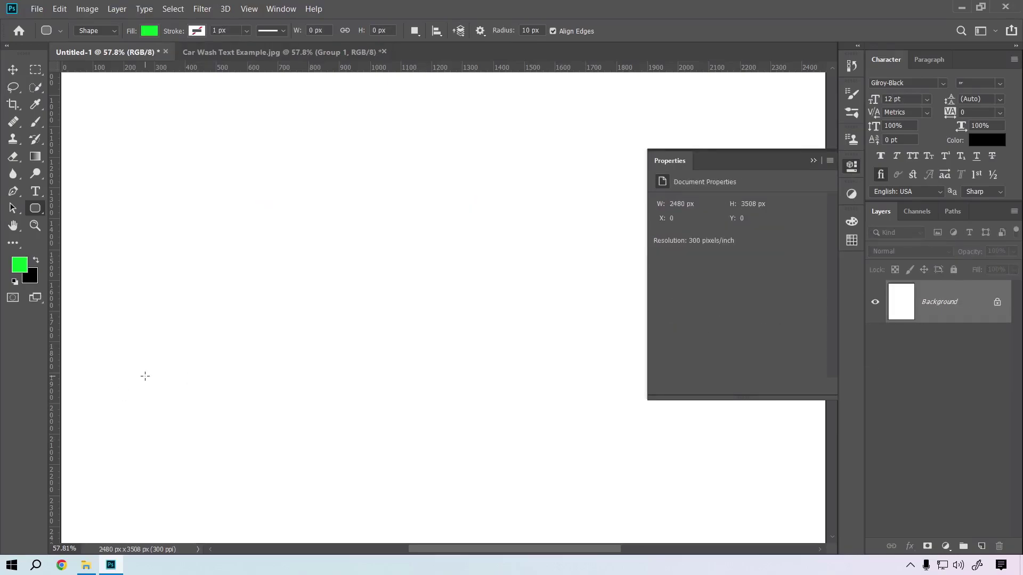
left_click(337, 219)
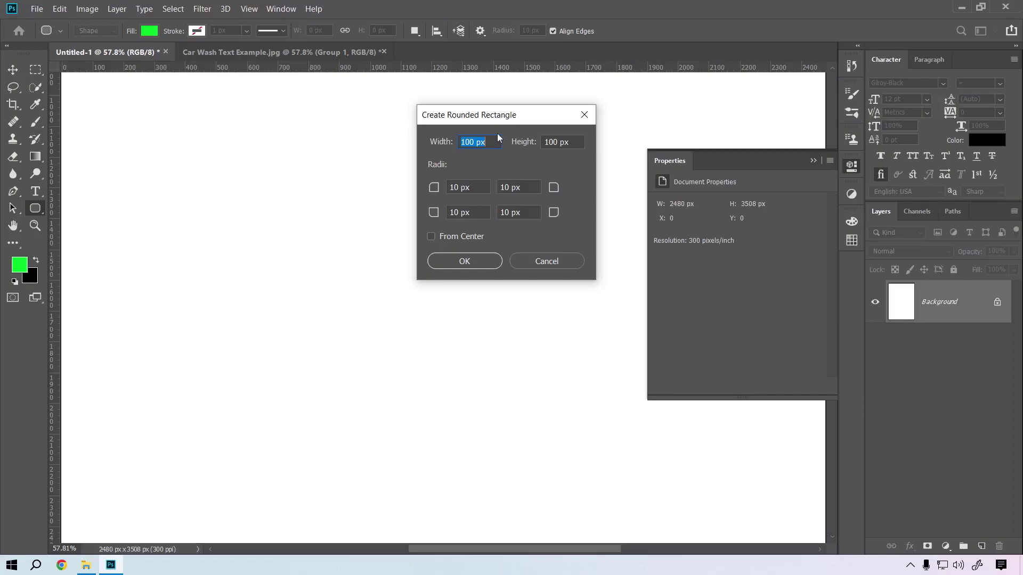
- Set the rounded rectangle's width and height to 3 in each
type("3")
key("Tab")
type("3")
key("shift+Tab")
type("3 in")
key("Tab")
type("3")
key("Tab")
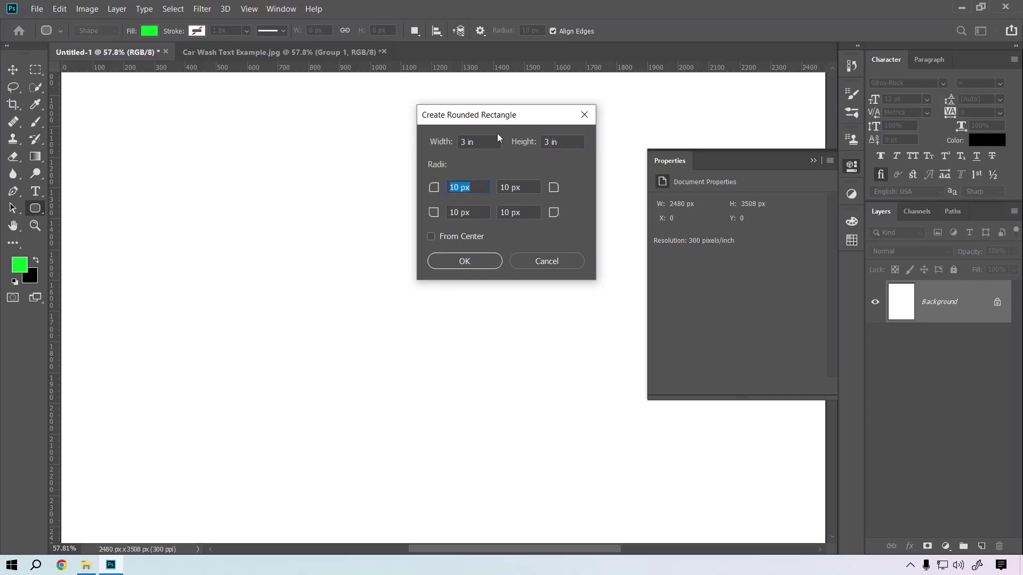
- Give all four corners a 50 px radius, enable From Center, and create the square
type("5")
type("50")
key("Tab")
type("50")
key("Tab")
type("50")
key("Tab")
left_click(436, 237)
left_click(468, 260)
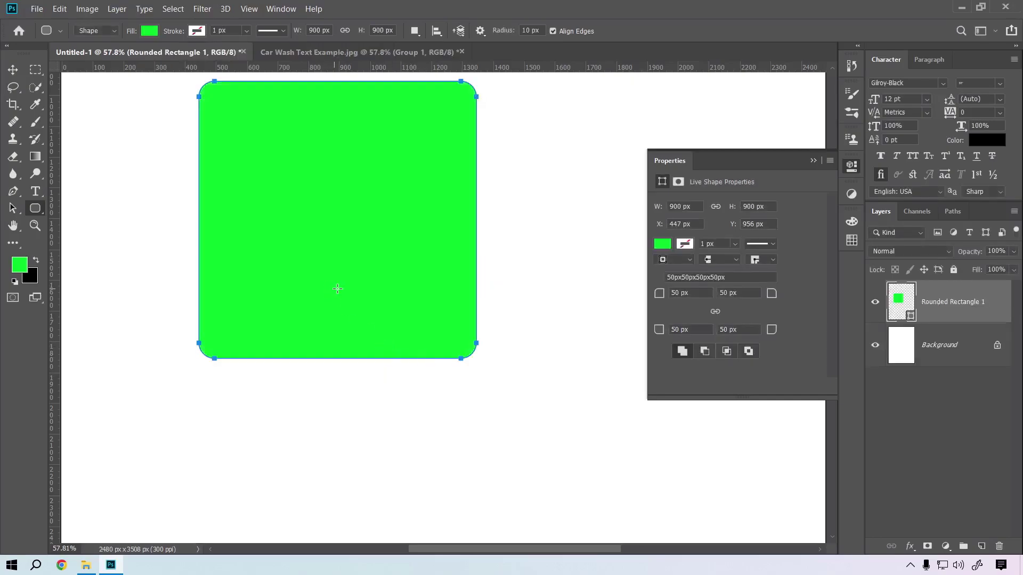
scroll(337, 288, "up", 2)
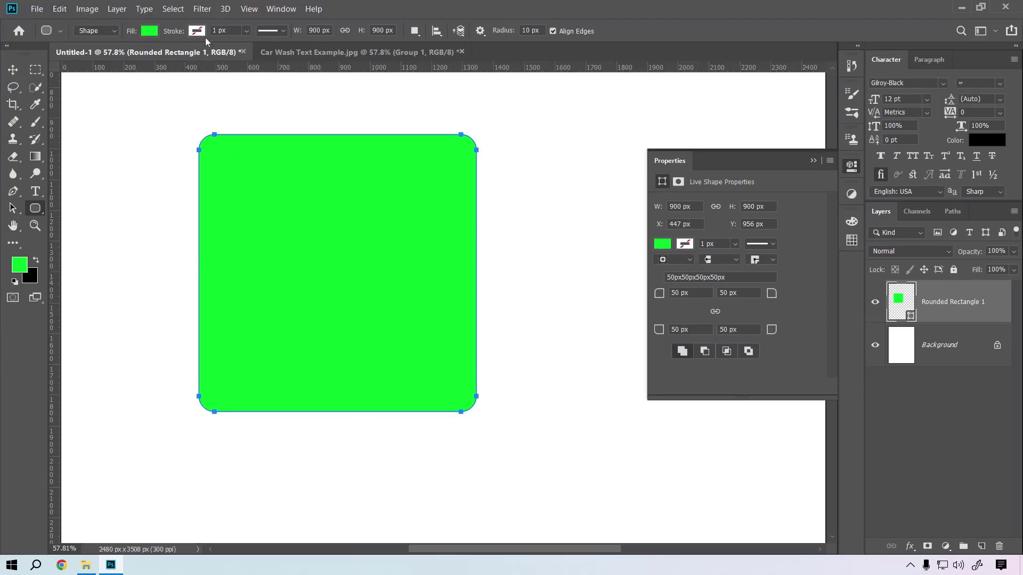
- Try concentric-squares and dark noisy pattern fills on the rounded rectangle, then return to a gradient fill
left_click(153, 31)
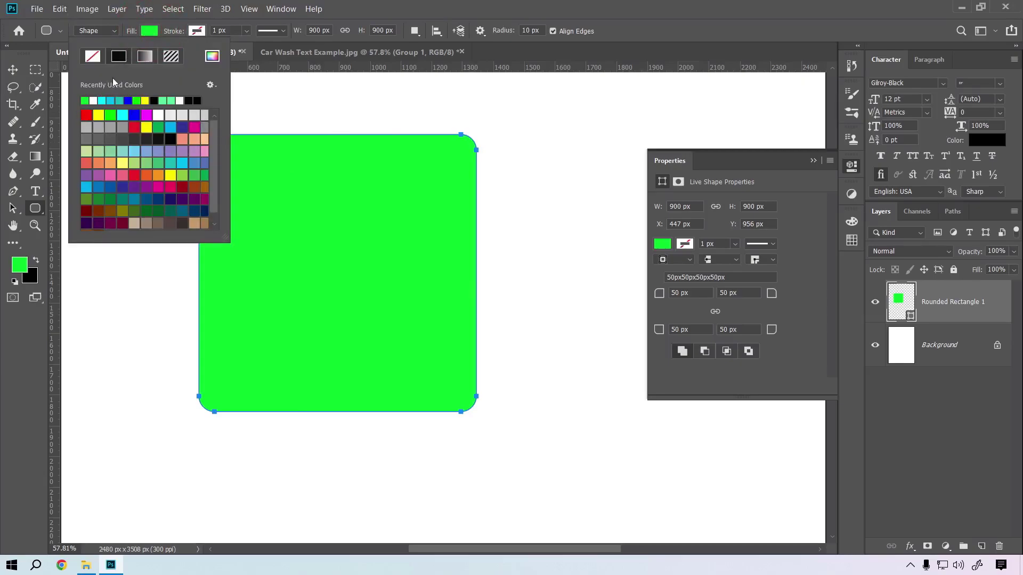
left_click(149, 57)
left_click(171, 57)
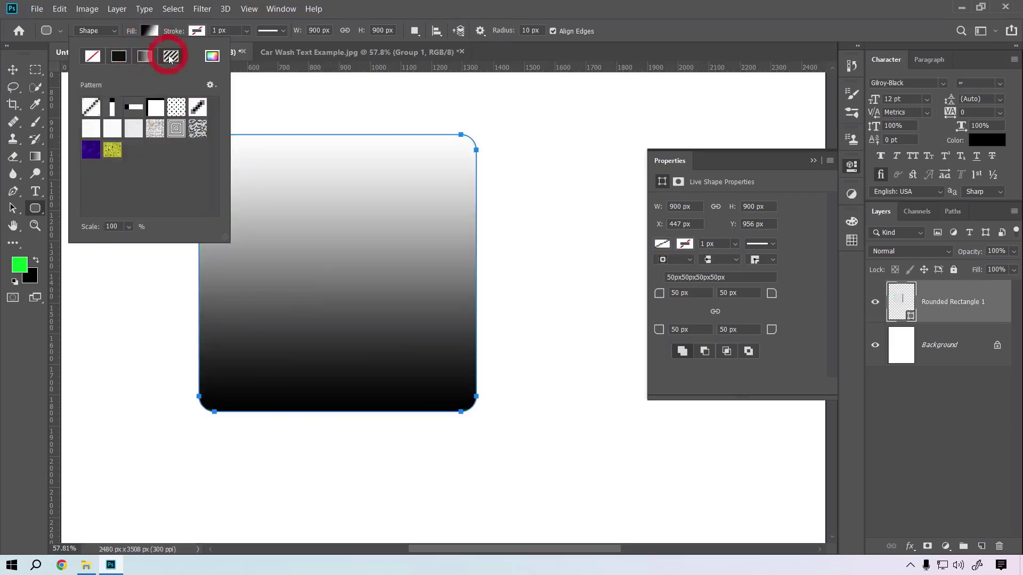
left_click(178, 128)
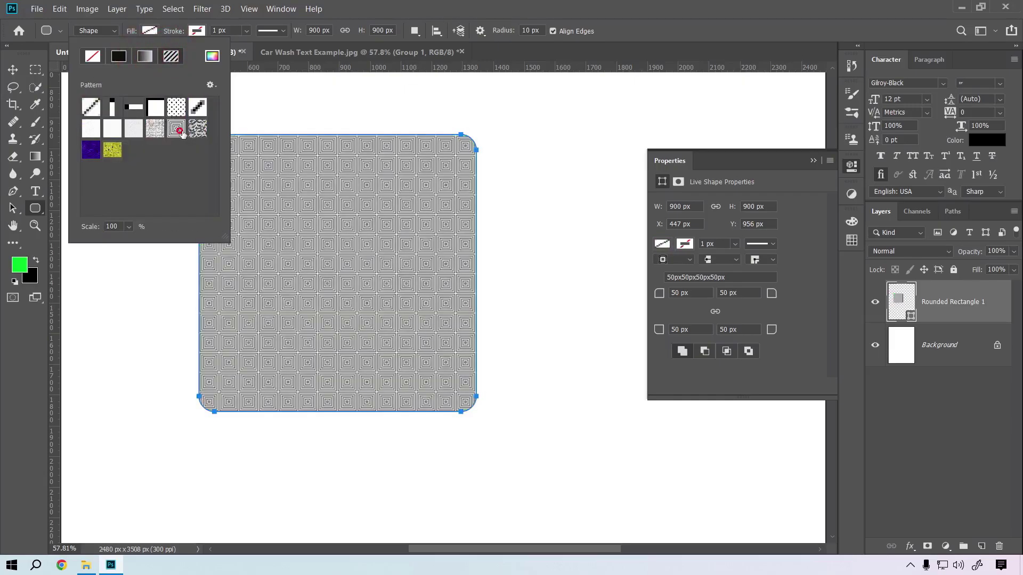
left_click(197, 108)
left_click(197, 128)
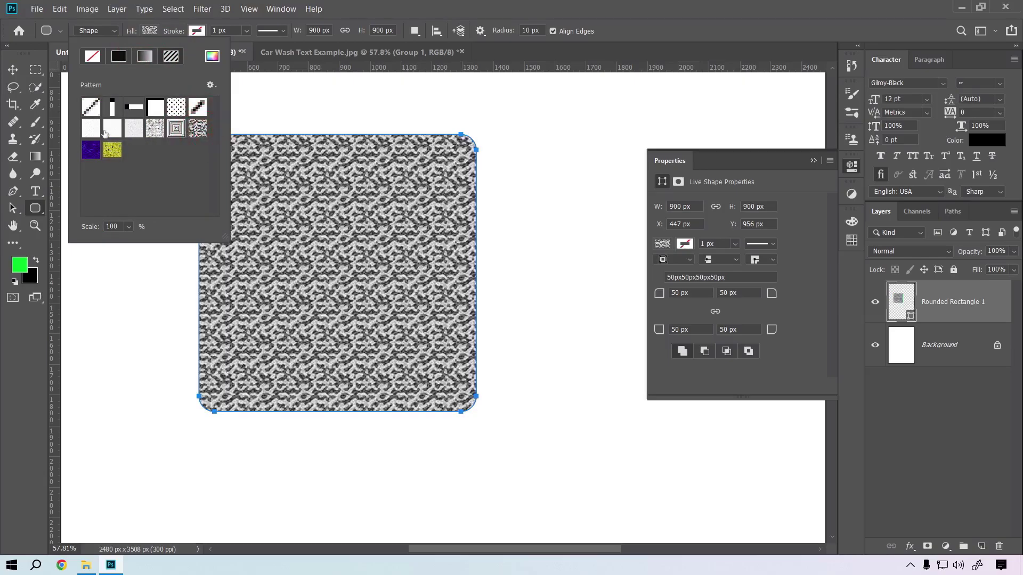
left_click(143, 57)
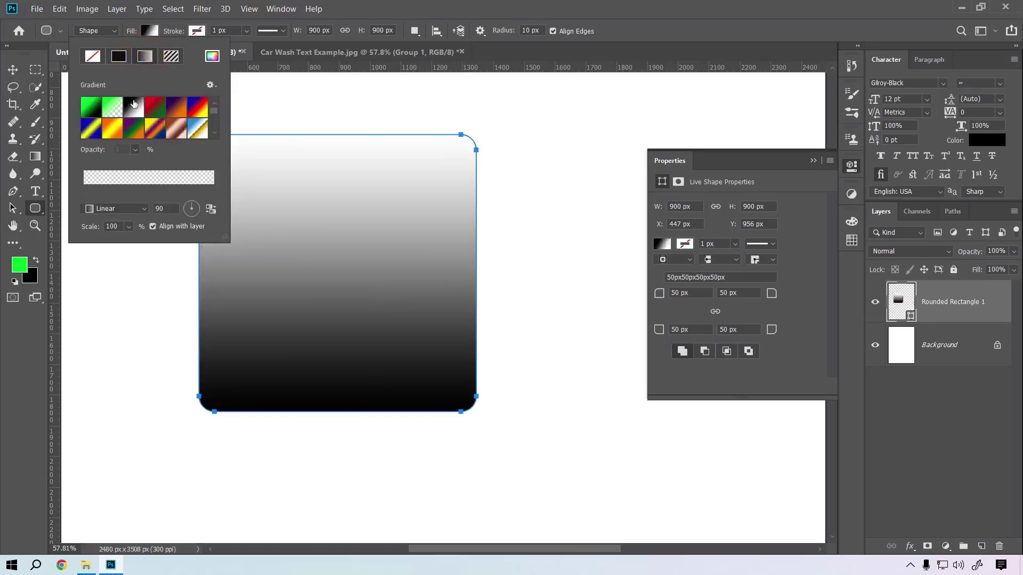
- Apply the green-to-black gradient preset and change its first stop to light blue #80c9fd
left_click(91, 108)
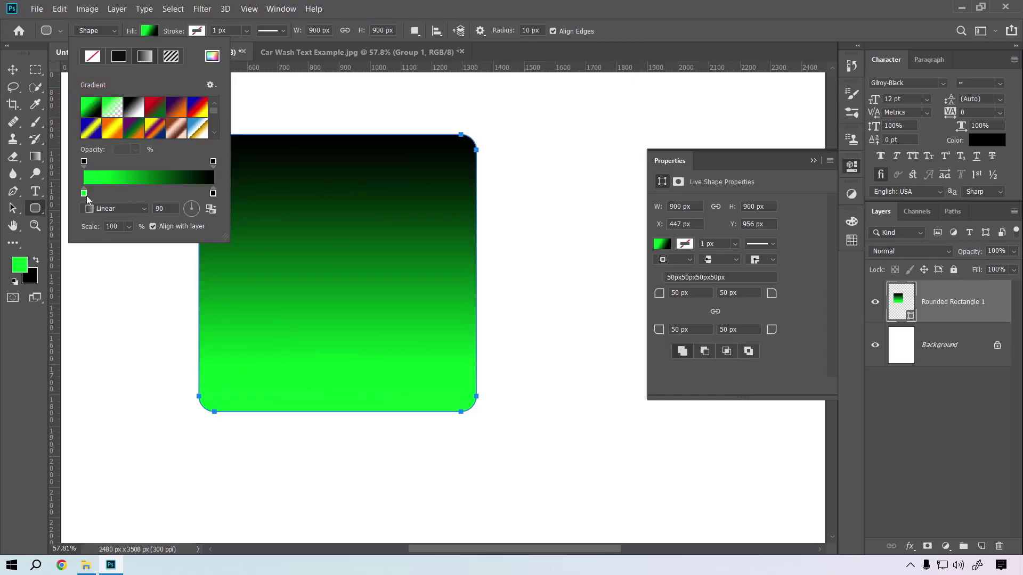
double_click(84, 193)
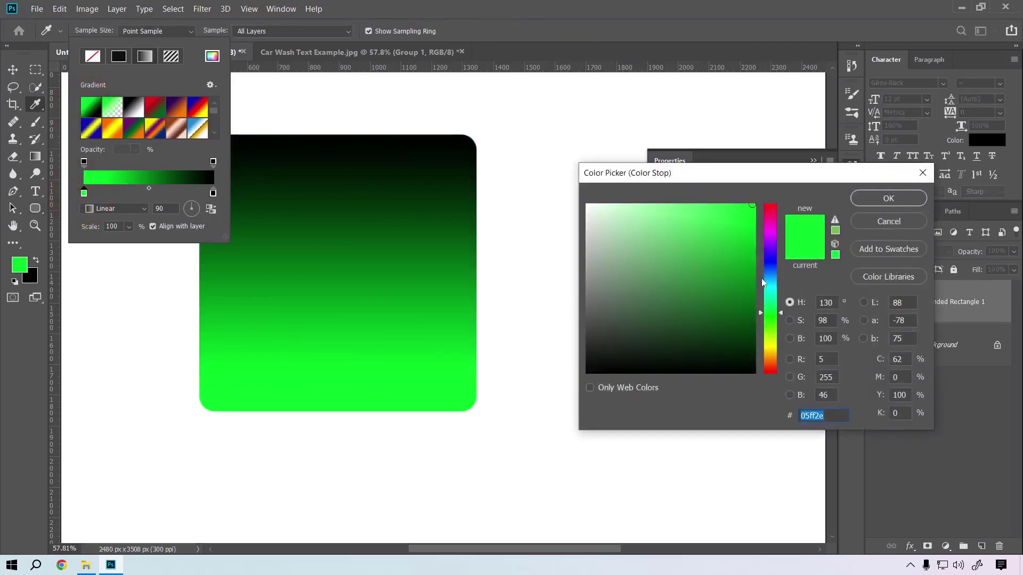
left_click_drag(762, 278, 769, 267)
double_click(811, 416)
type("3e68ef")
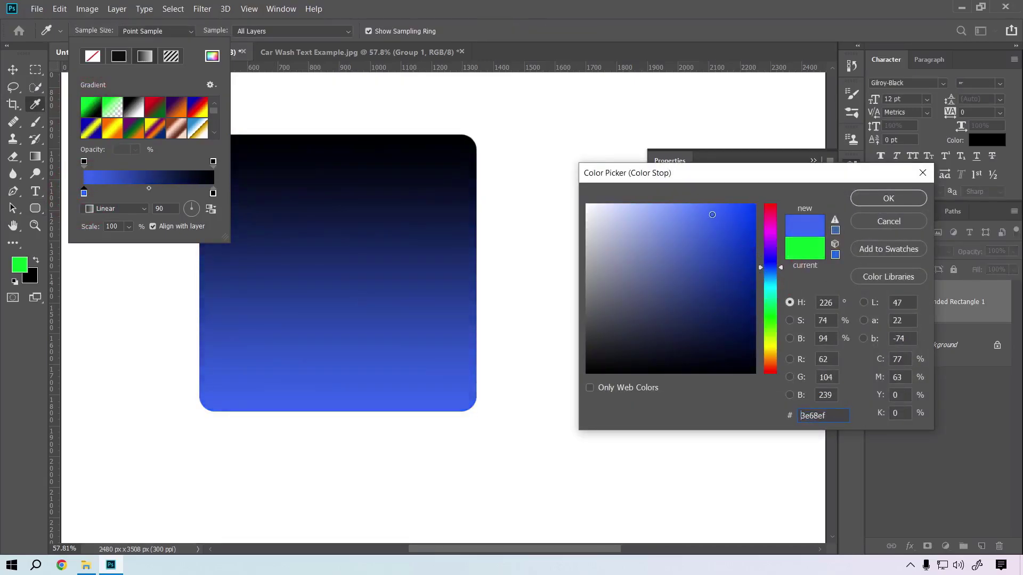
left_click_drag(712, 214, 707, 244)
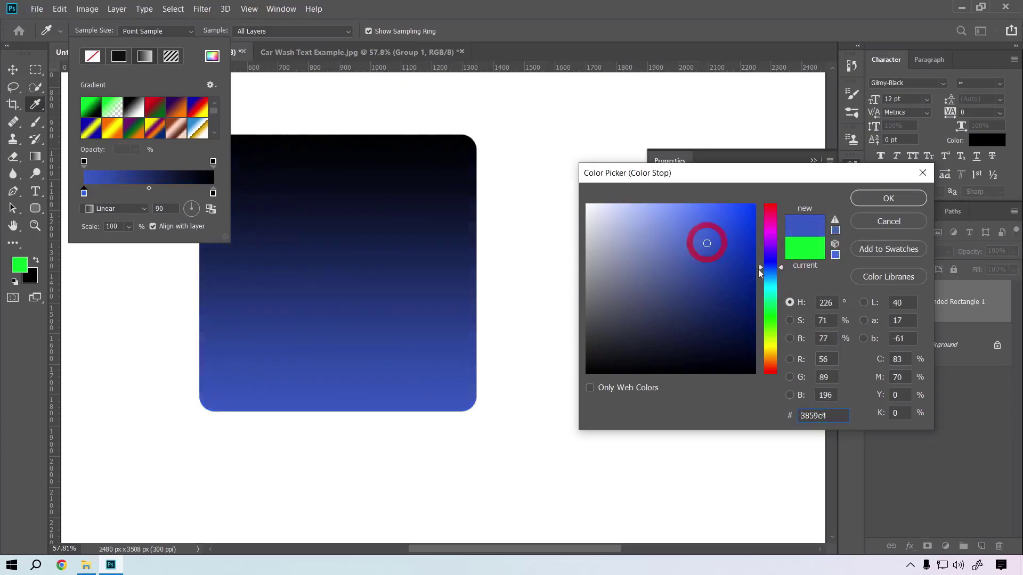
left_click_drag(760, 272, 760, 278)
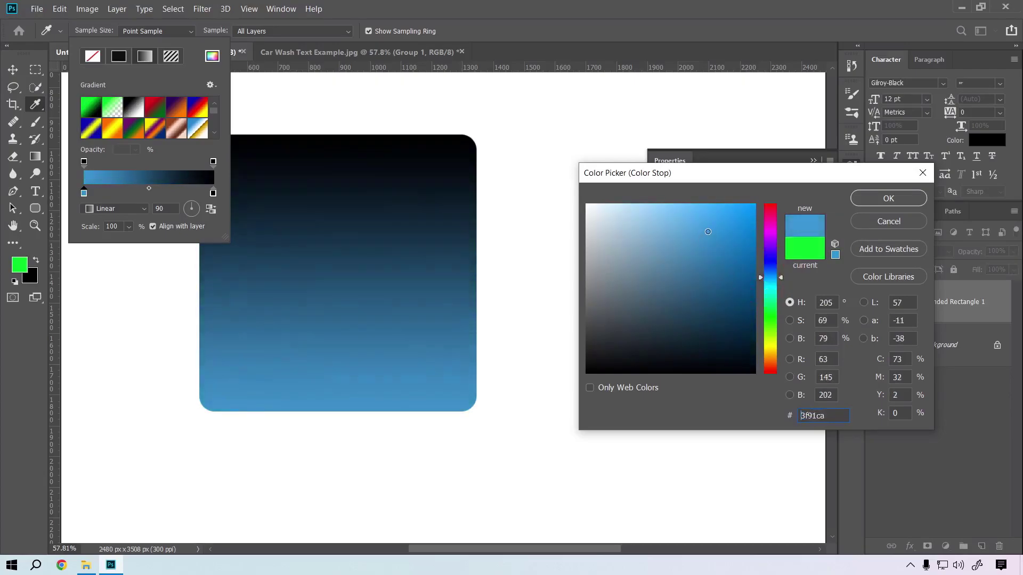
left_click(711, 227)
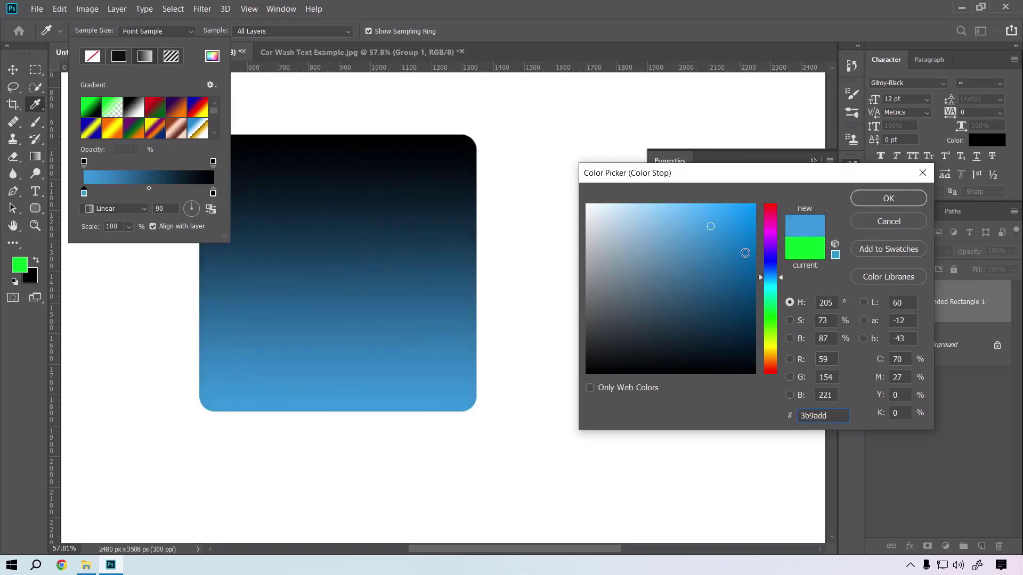
left_click_drag(745, 253, 739, 216)
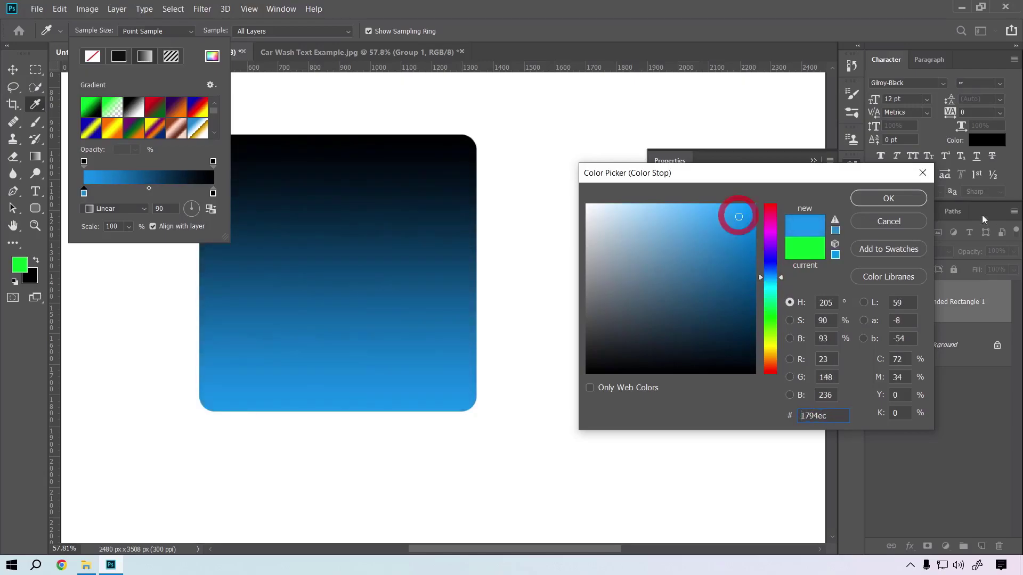
left_click(888, 198)
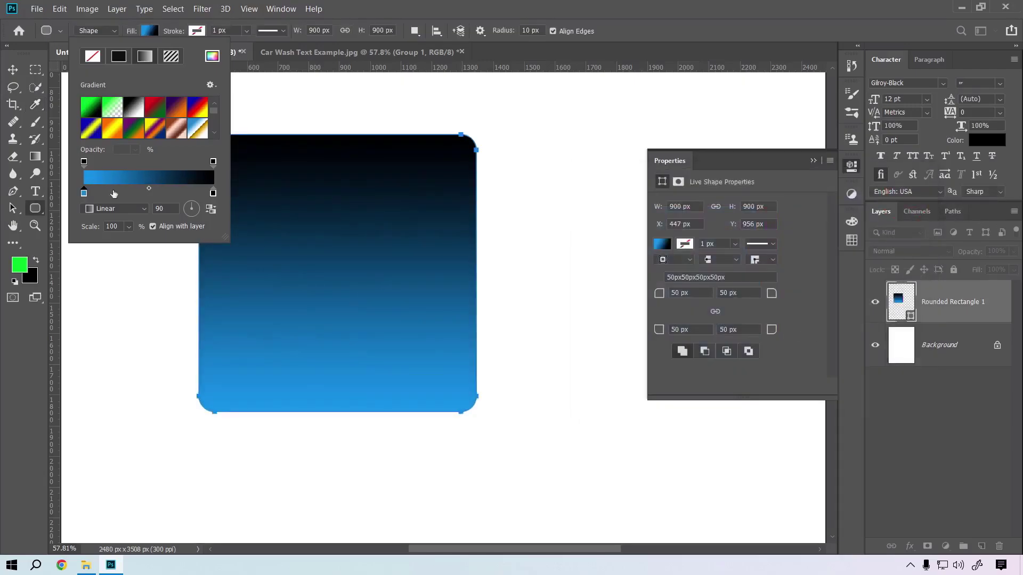
- Set the gradient's end stop to bright blue #1794ec, sampled from the rectangle
double_click(212, 192)
left_click(411, 402)
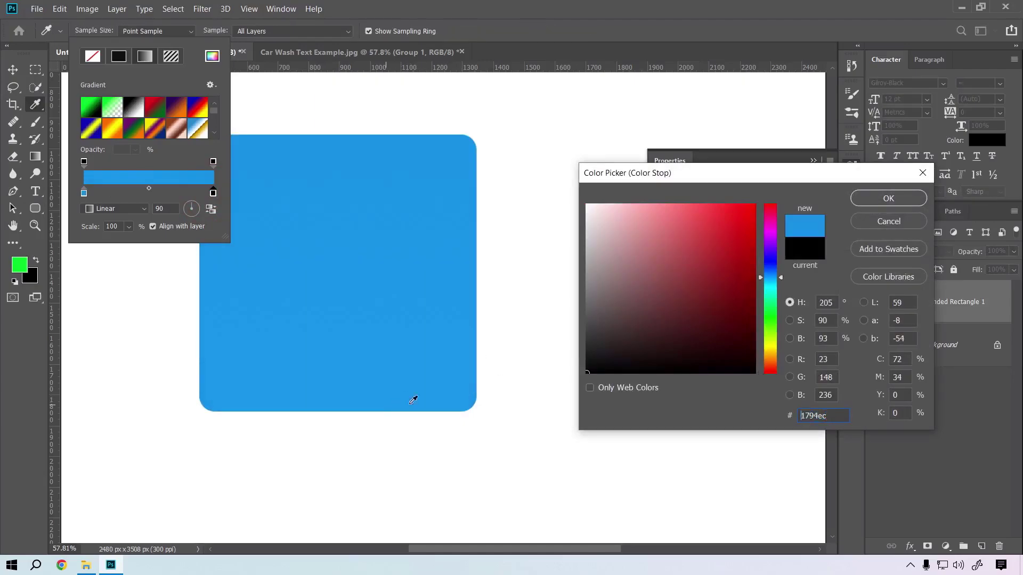
mouse_move(739, 218)
left_mouse_down()
mouse_move(742, 247)
mouse_move(670, 205)
left_mouse_up()
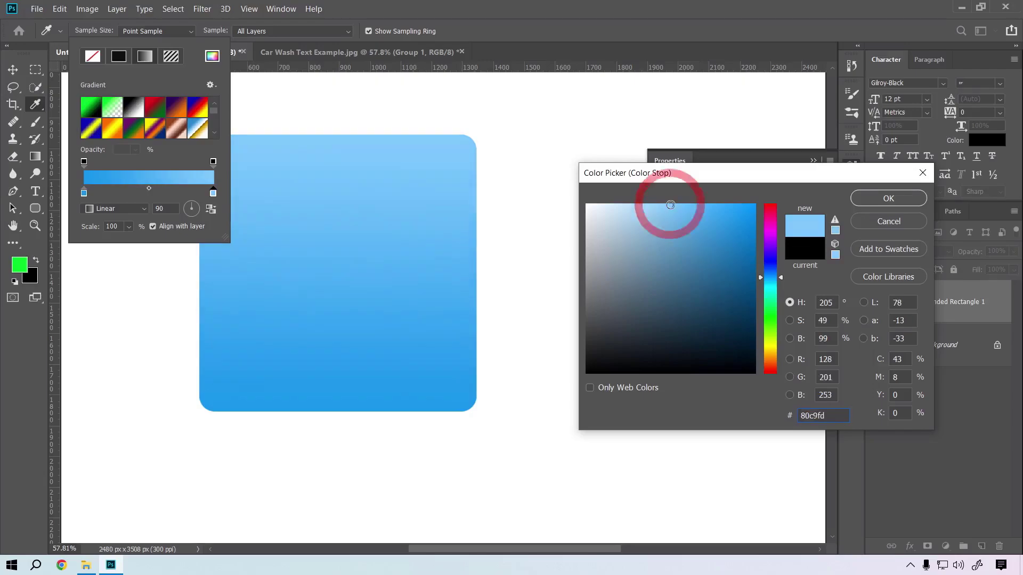
left_click(869, 197)
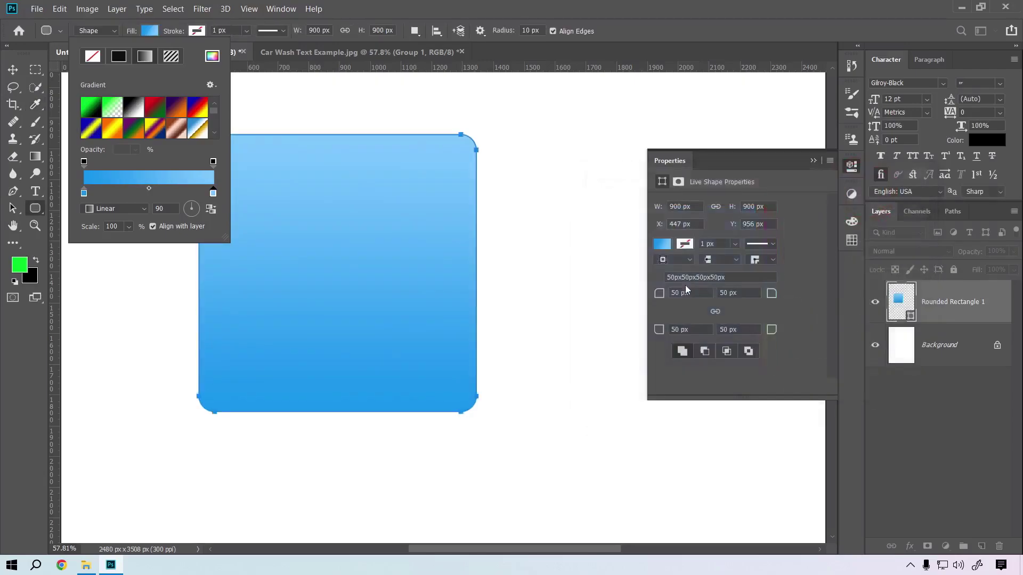
- Give the rounded rectangle a blue stroke 53.8 px wide
left_click(151, 31)
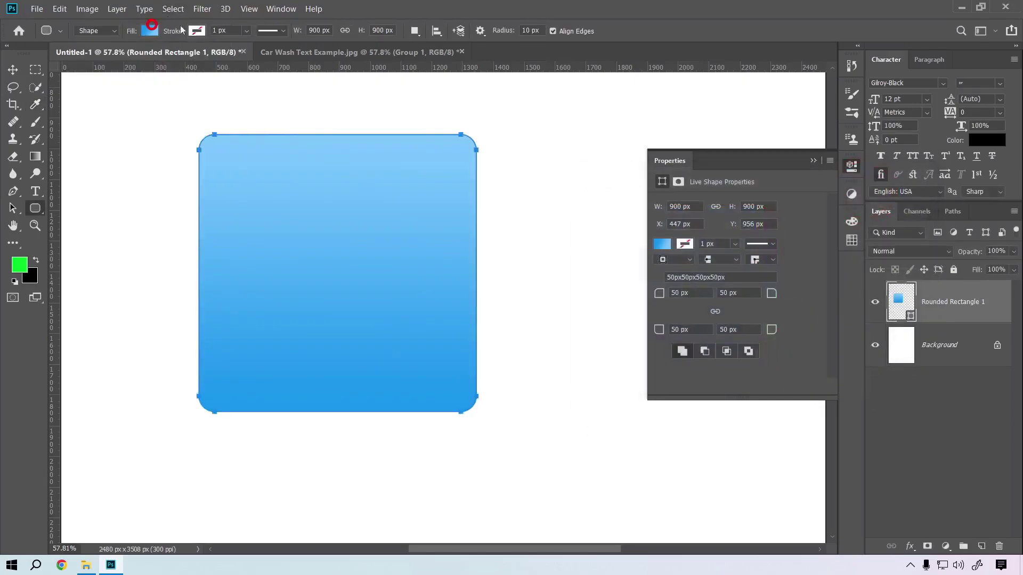
left_click(198, 32)
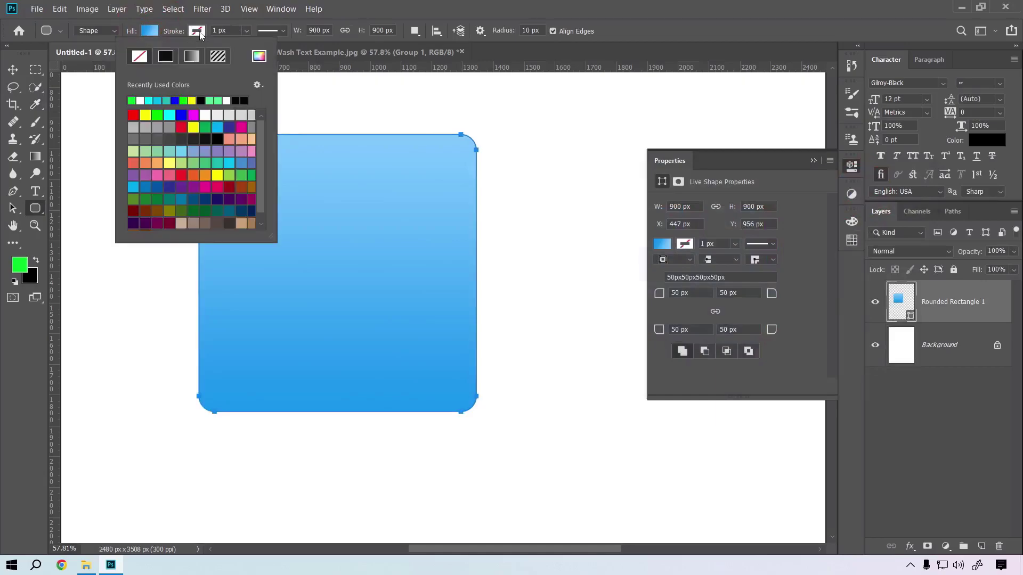
left_click(175, 101)
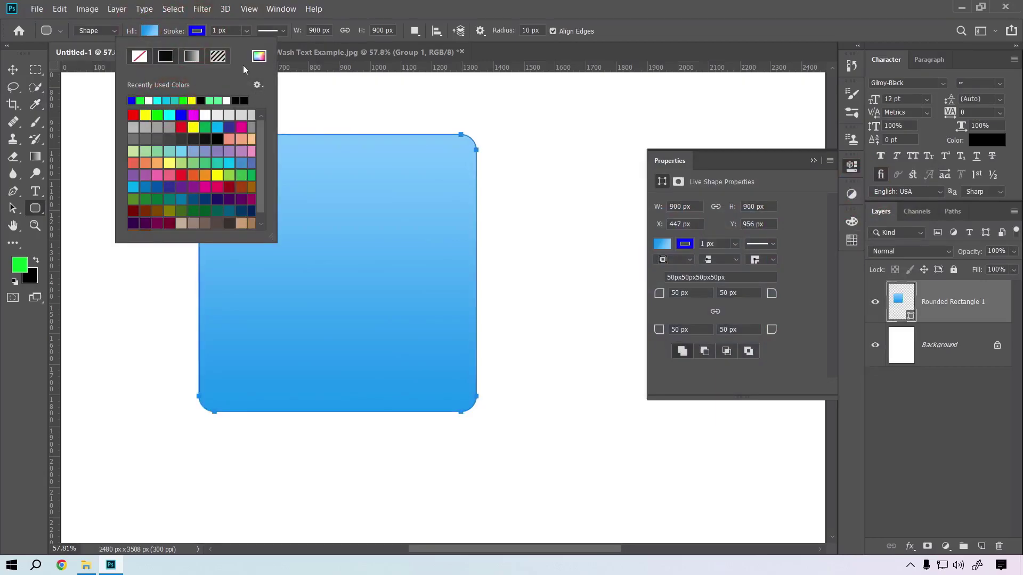
left_click(248, 31)
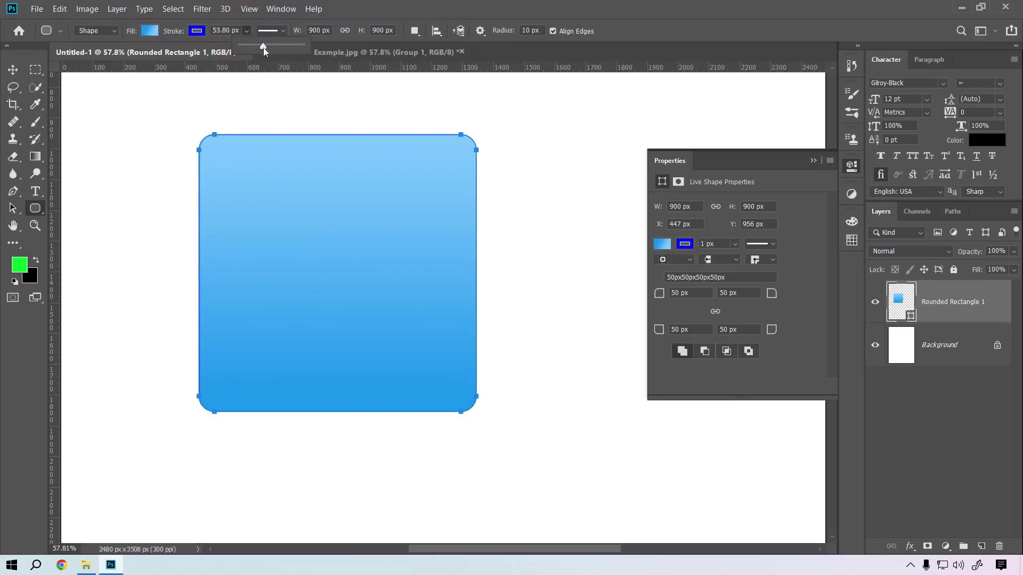
left_click_drag(263, 46, 263, 47)
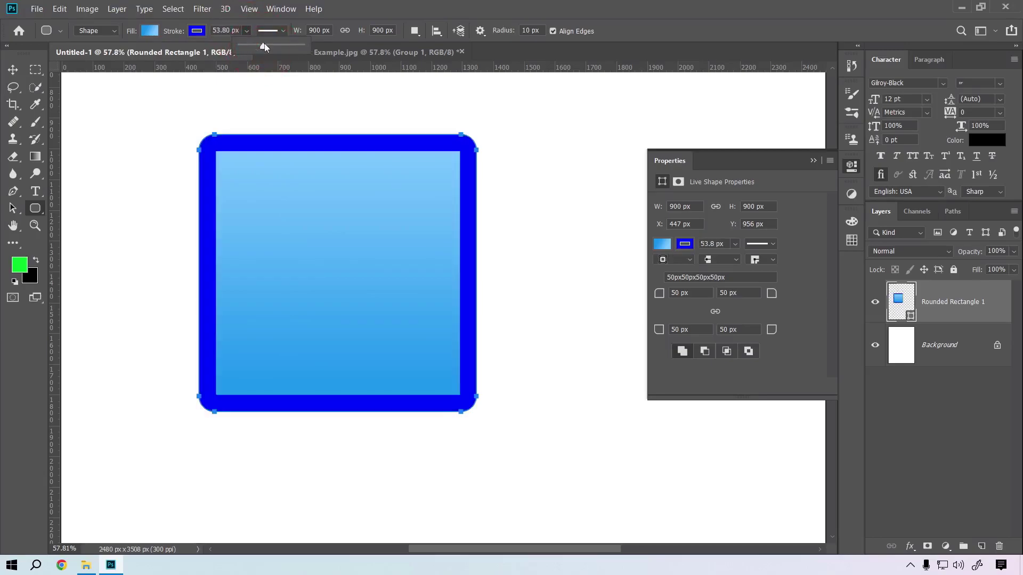
- Align the stroke outside the edge and change it to a white-to-black gradient
left_click(282, 30)
left_click(240, 171)
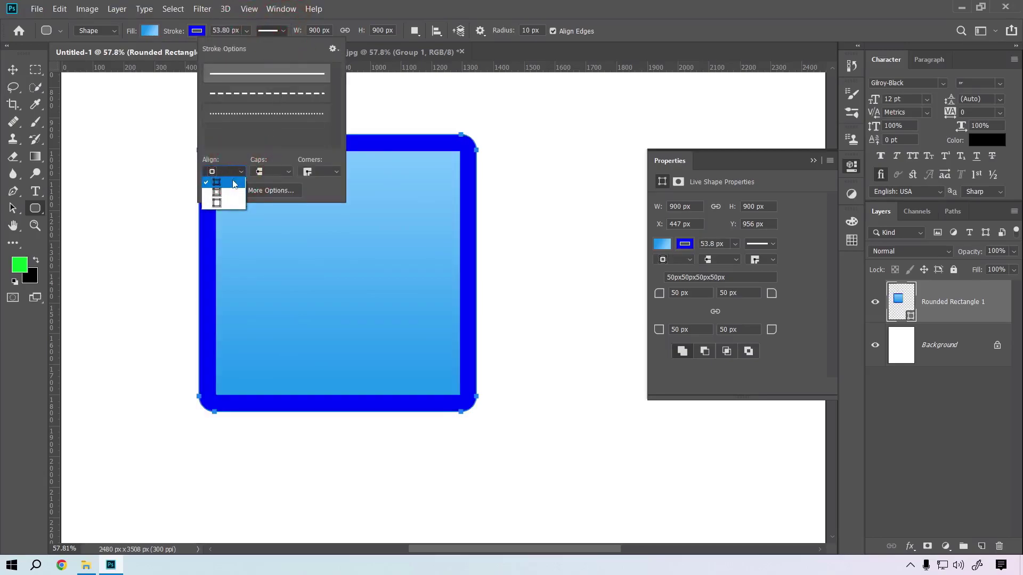
left_click(228, 203)
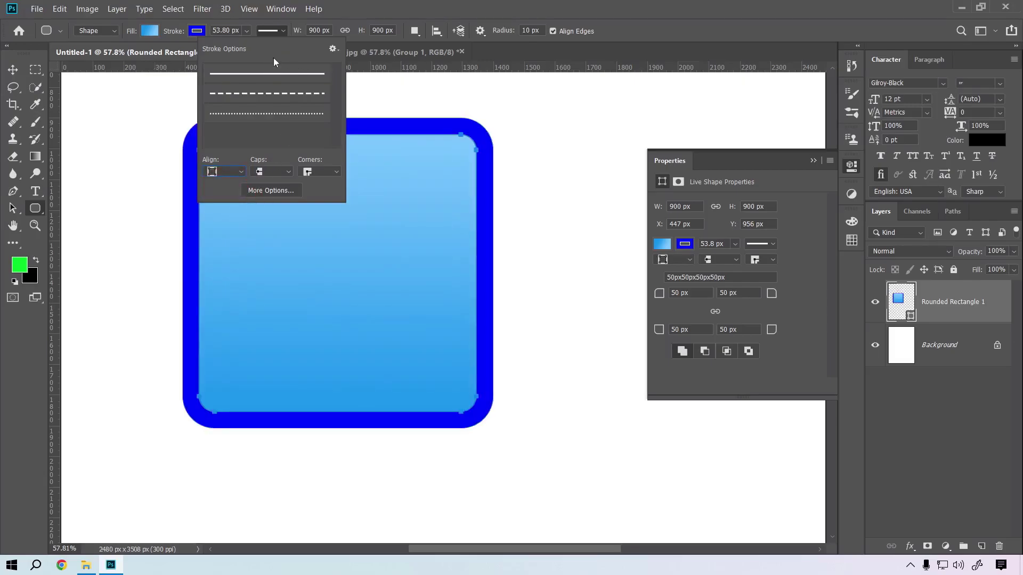
left_click(283, 32)
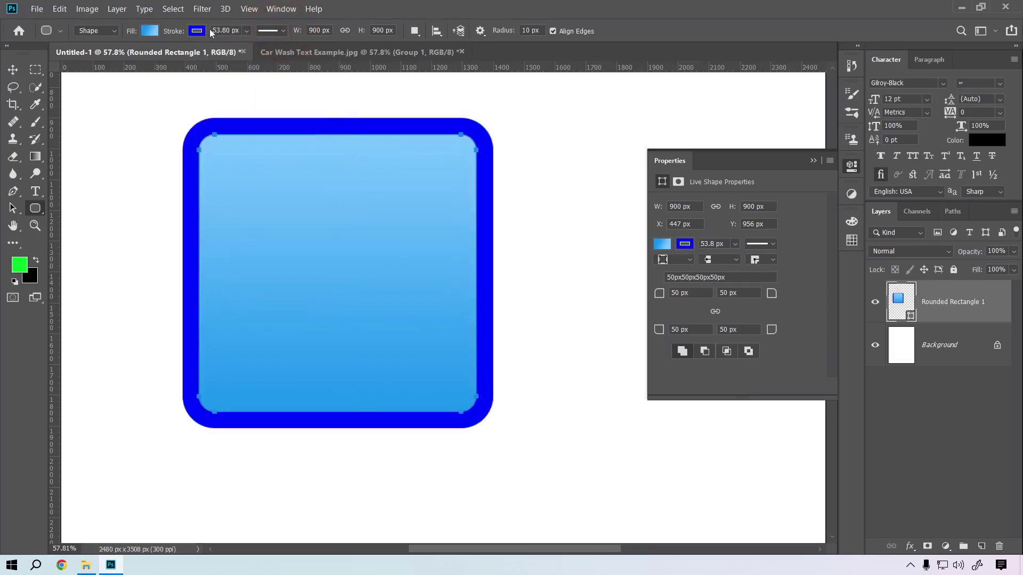
left_click(196, 31)
left_click(190, 57)
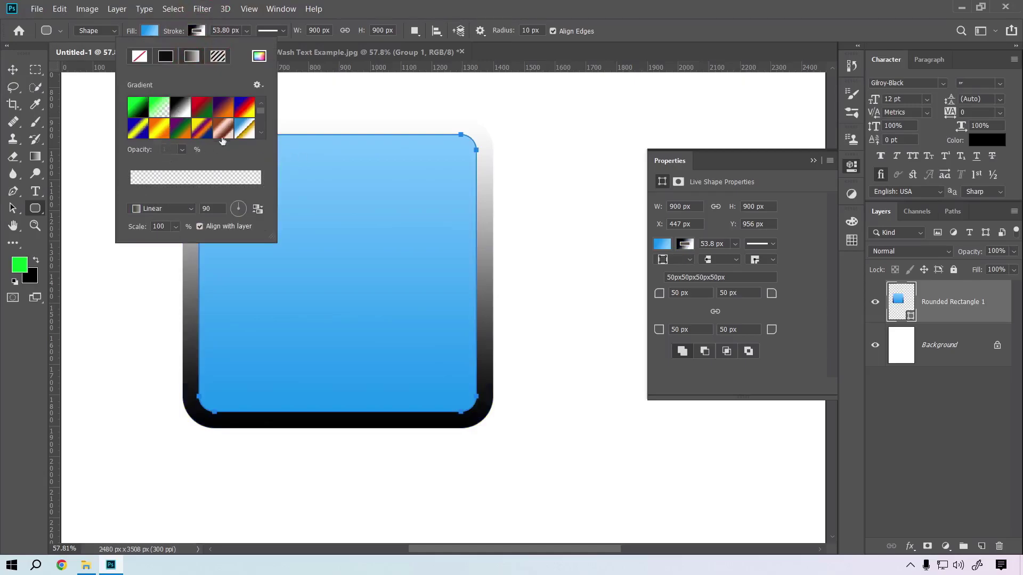
- Apply the green-to-black gradient to the stroke and set its first stop to bright blue #1da1fc
left_click(137, 107)
double_click(131, 193)
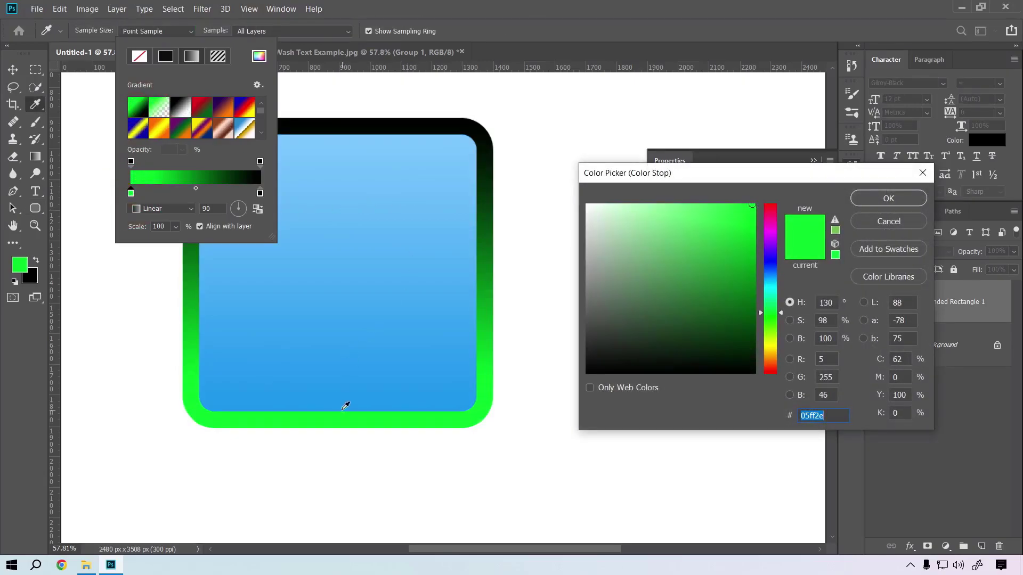
left_click(346, 406)
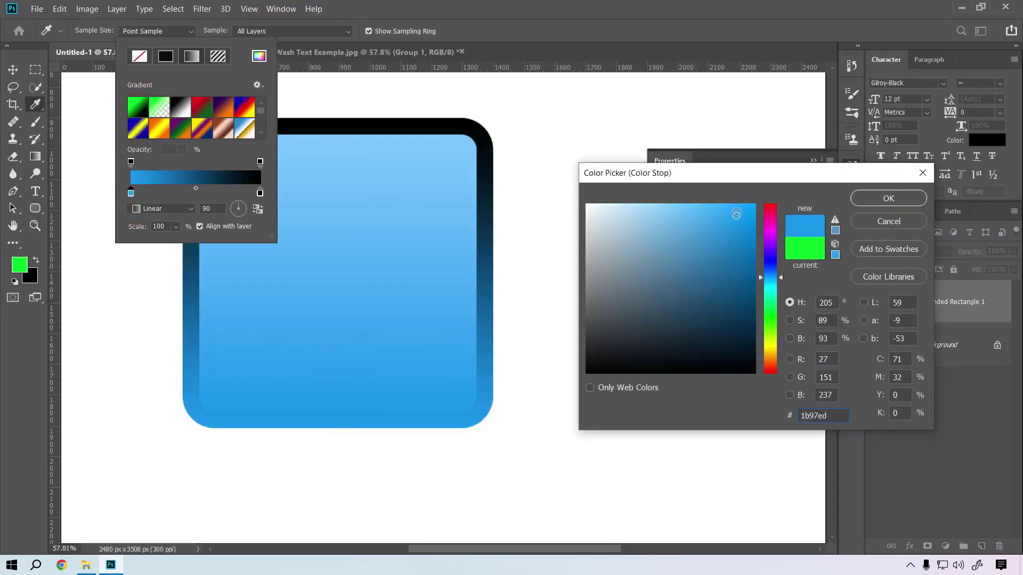
left_click_drag(736, 213, 737, 206)
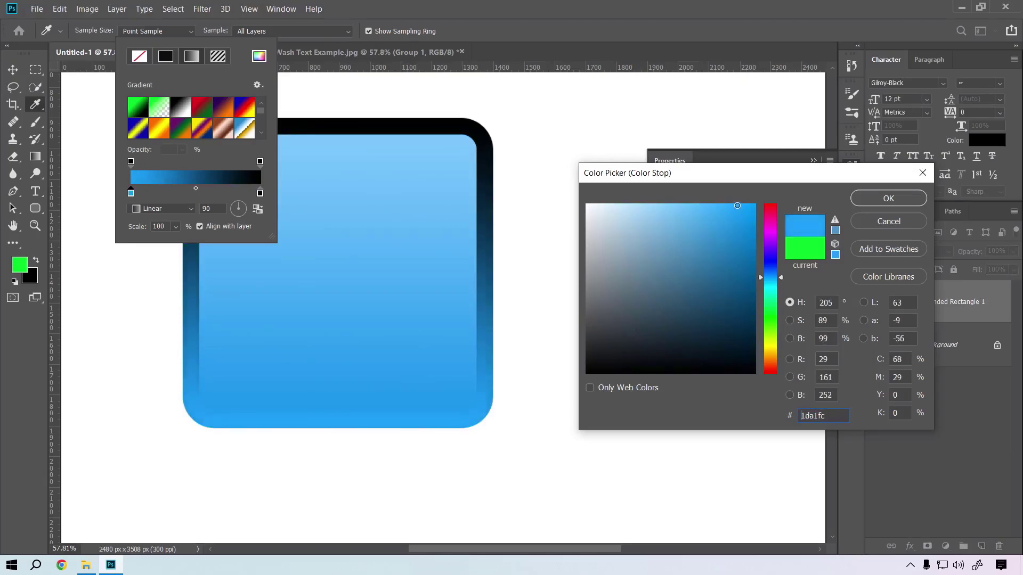
left_click(888, 202)
- Set the stroke gradient's end stop to light blue #94d2fd
double_click(260, 193)
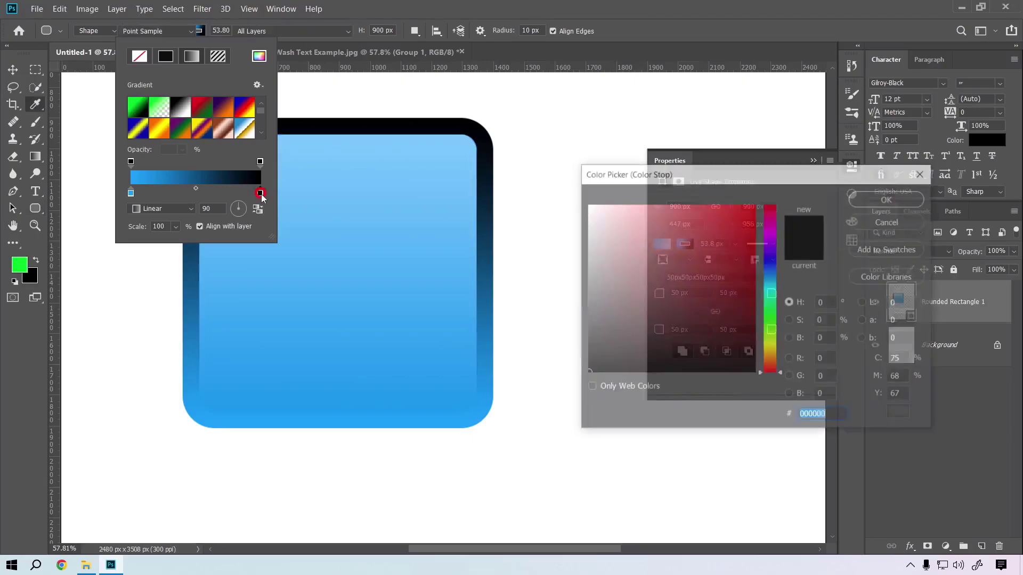
left_click(362, 135)
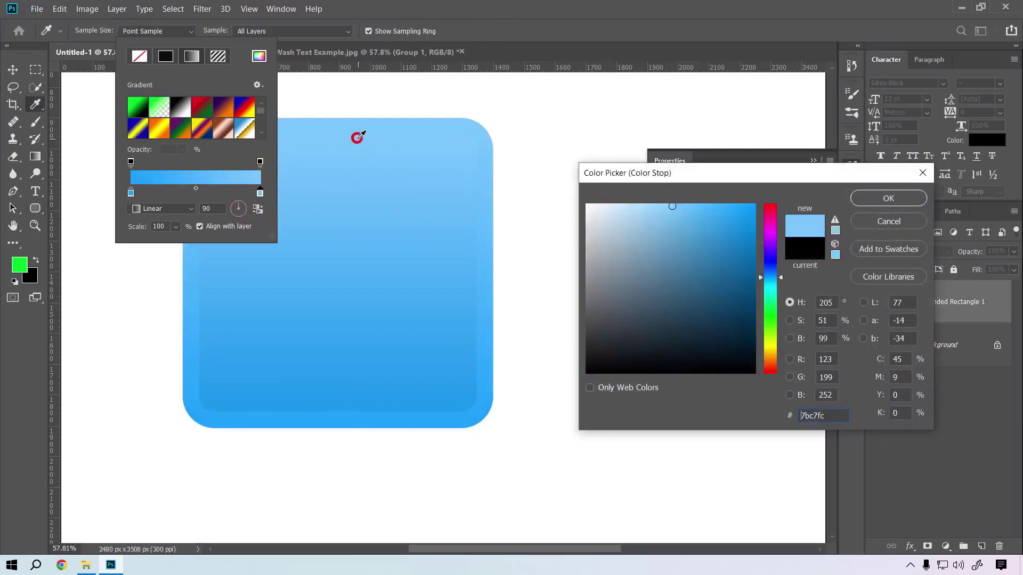
left_click_drag(674, 210, 656, 205)
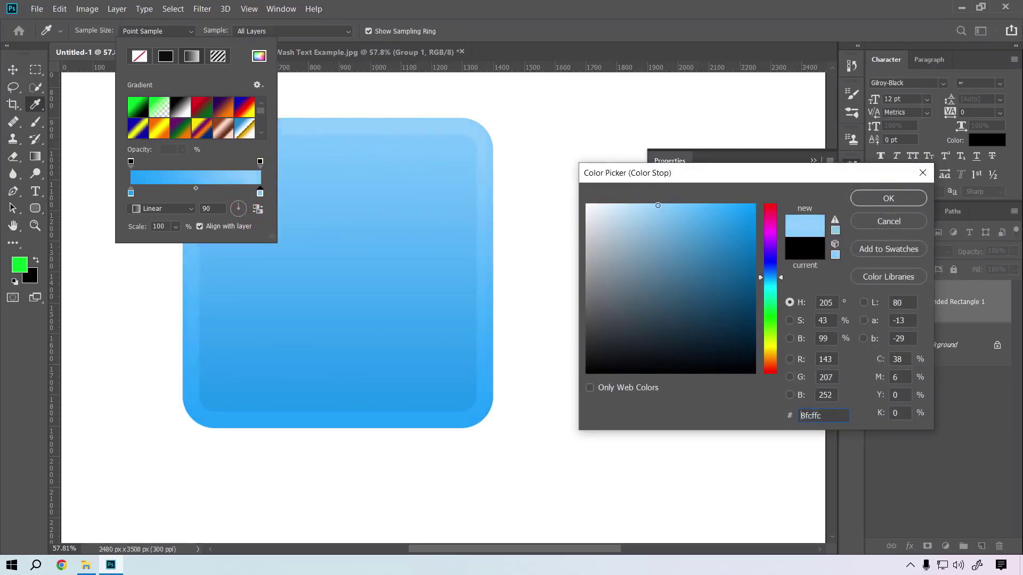
left_click(882, 198)
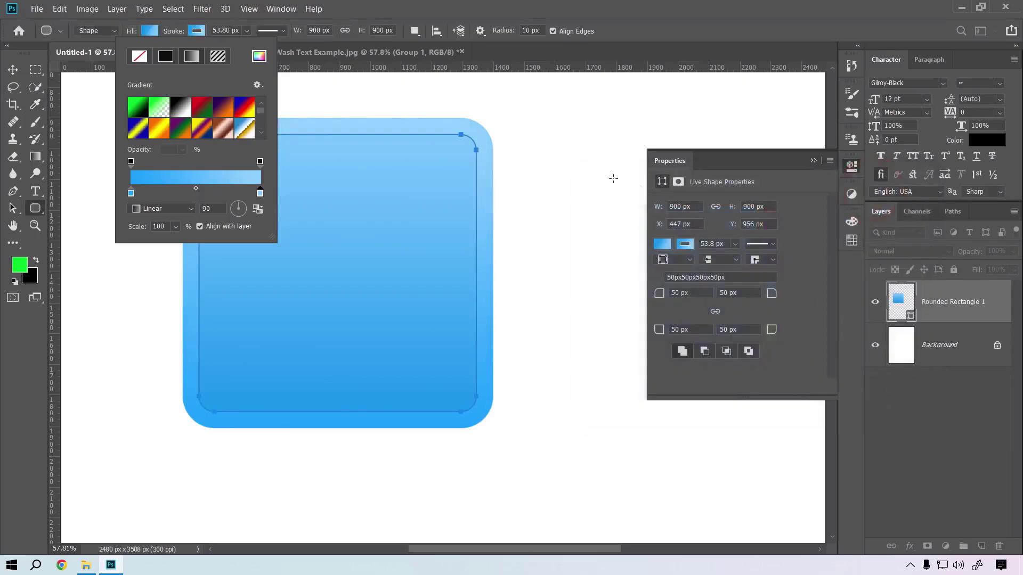
left_click(12, 69)
left_click(579, 191)
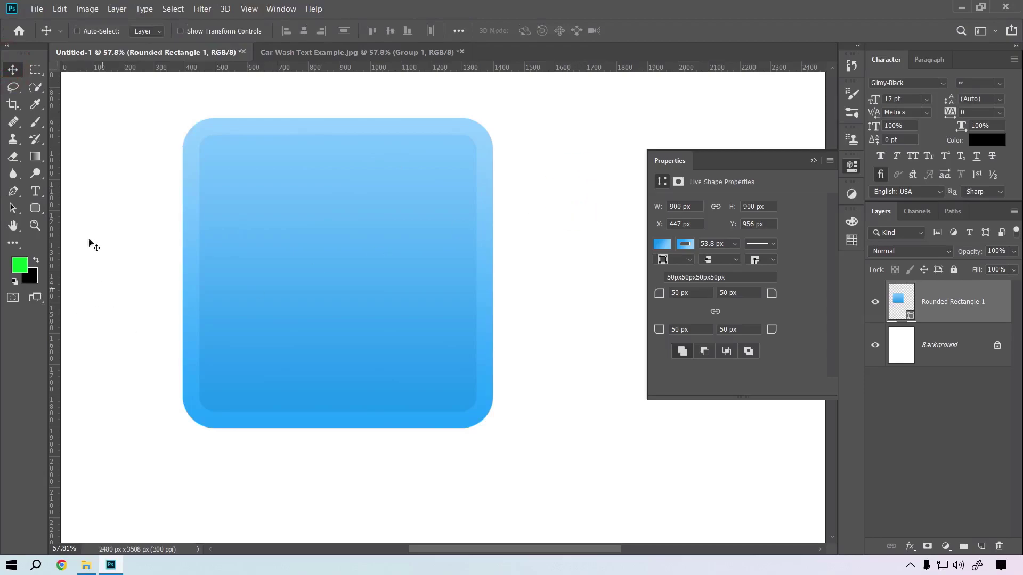
- Add a Gilroy-Black 12 pt text layer reading 'Ac' on the upper left of the square
left_click(35, 192)
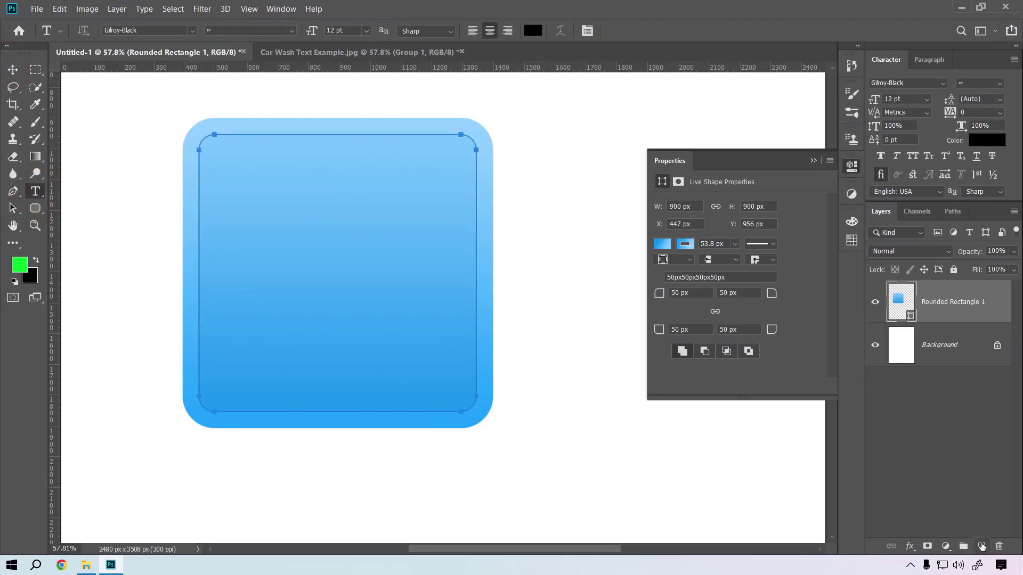
left_click(982, 546)
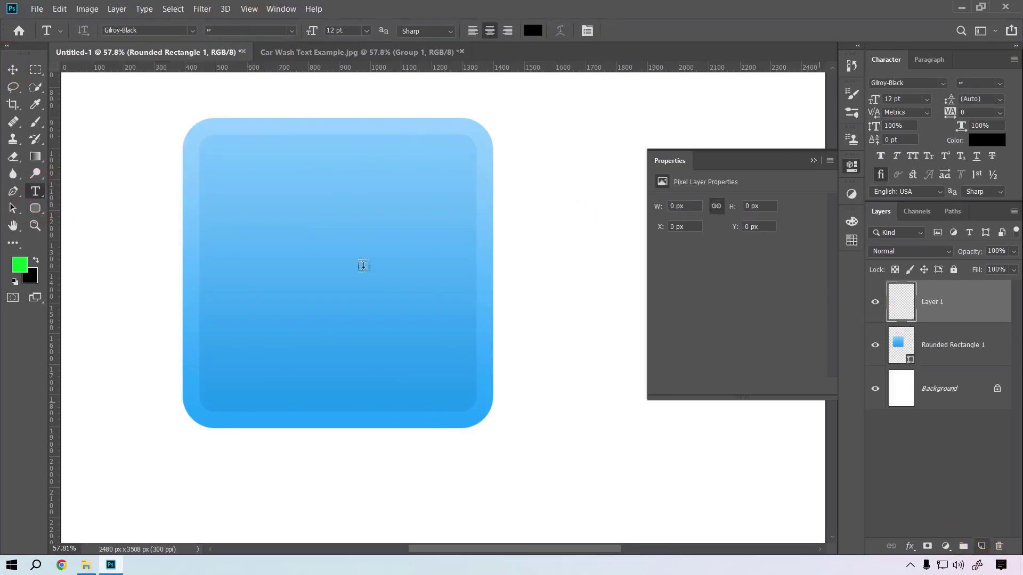
left_click(250, 233)
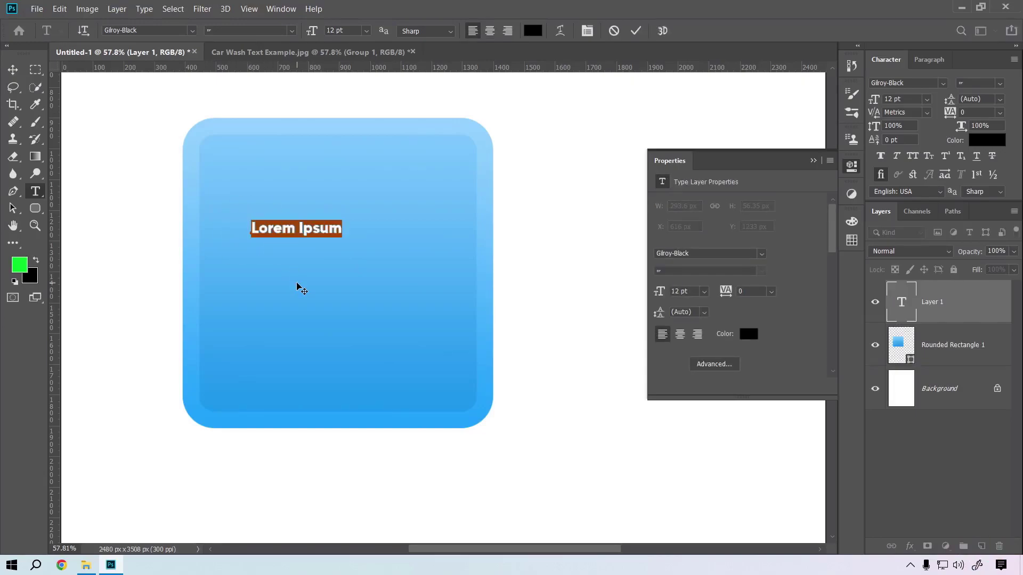
type("Ac")
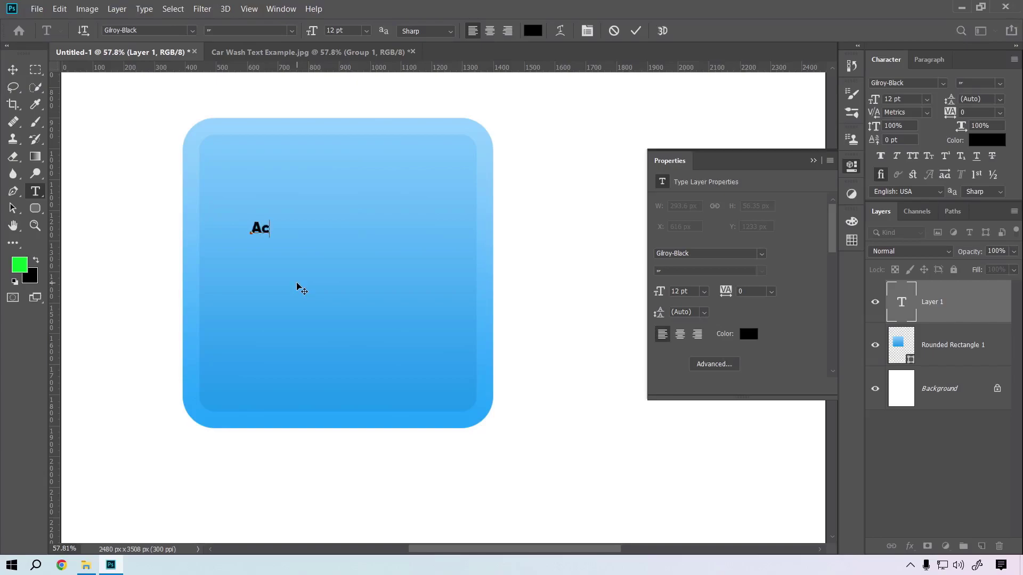
- Scale the Ac text up to about 123 pt and place it over the square
left_click(13, 69)
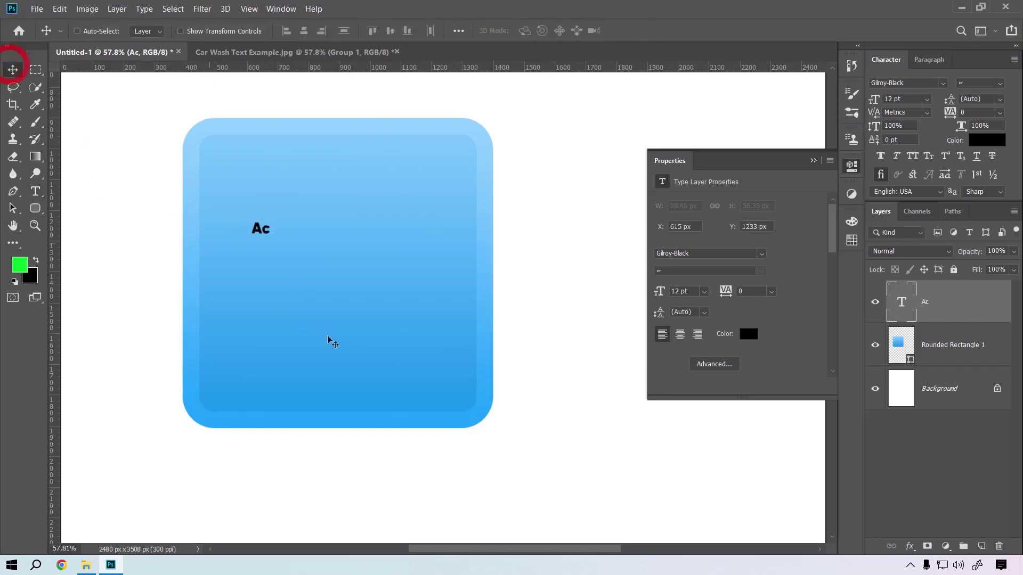
key("ctrl+t")
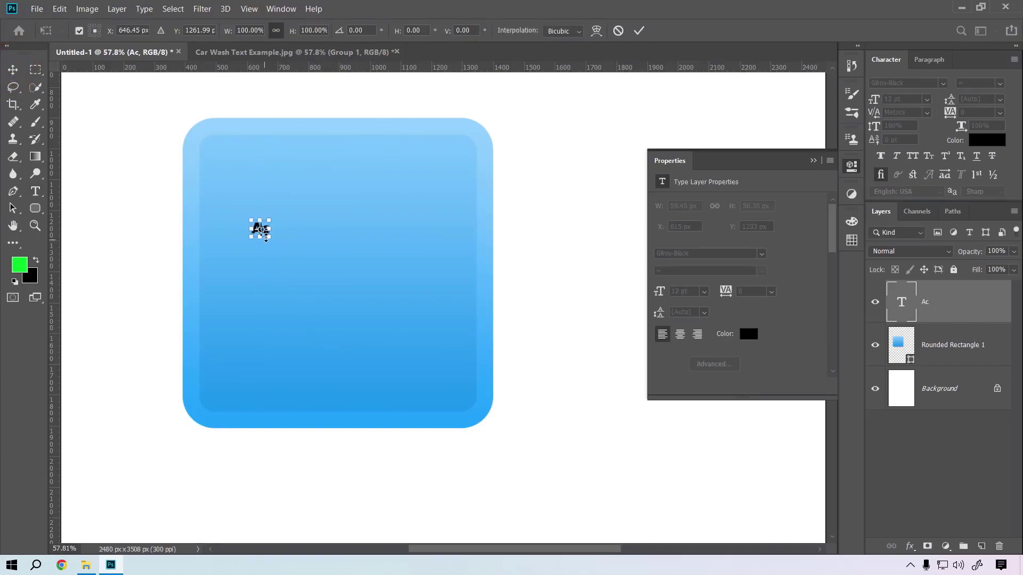
left_click_drag(270, 238, 457, 399)
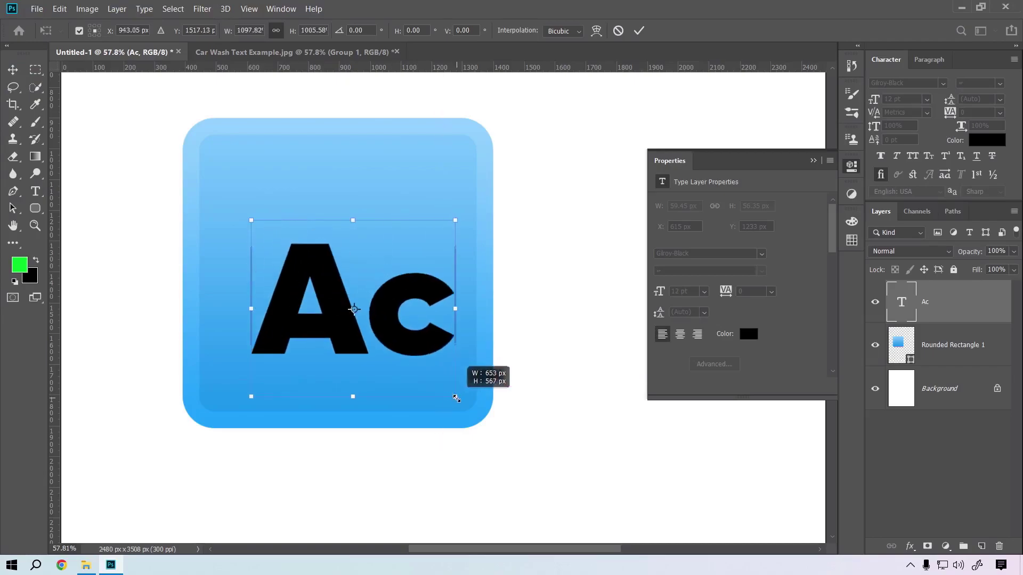
left_click_drag(423, 358, 401, 319)
double_click(401, 319)
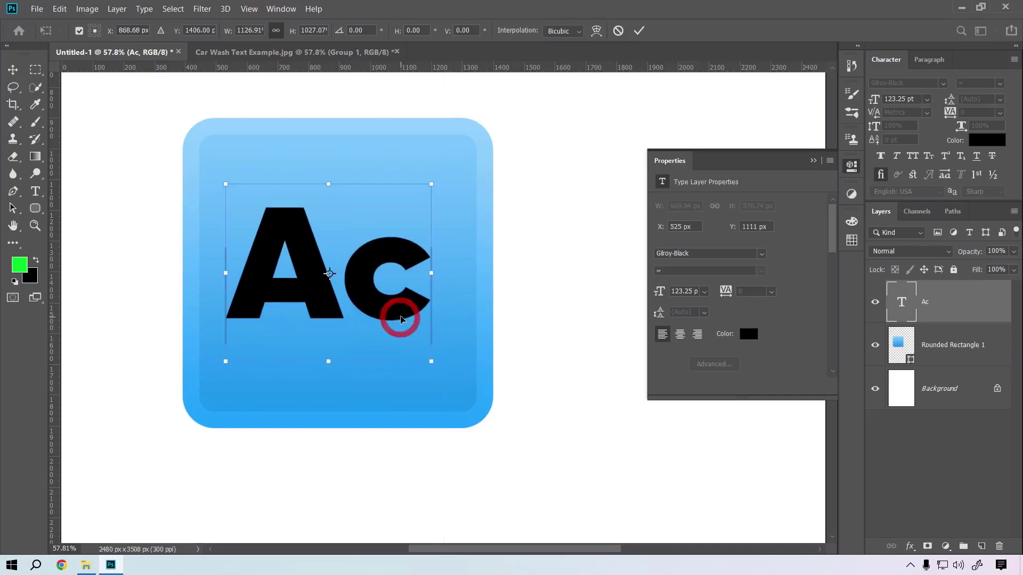
- With the Ac layer active, load the rounded rectangle's shape as a selection
left_click(959, 339)
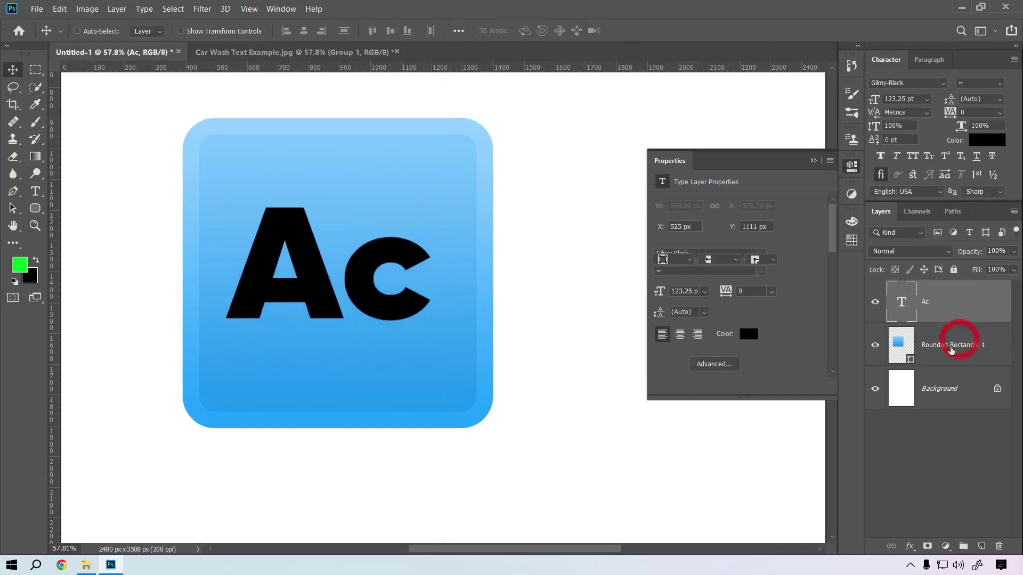
left_click(941, 336)
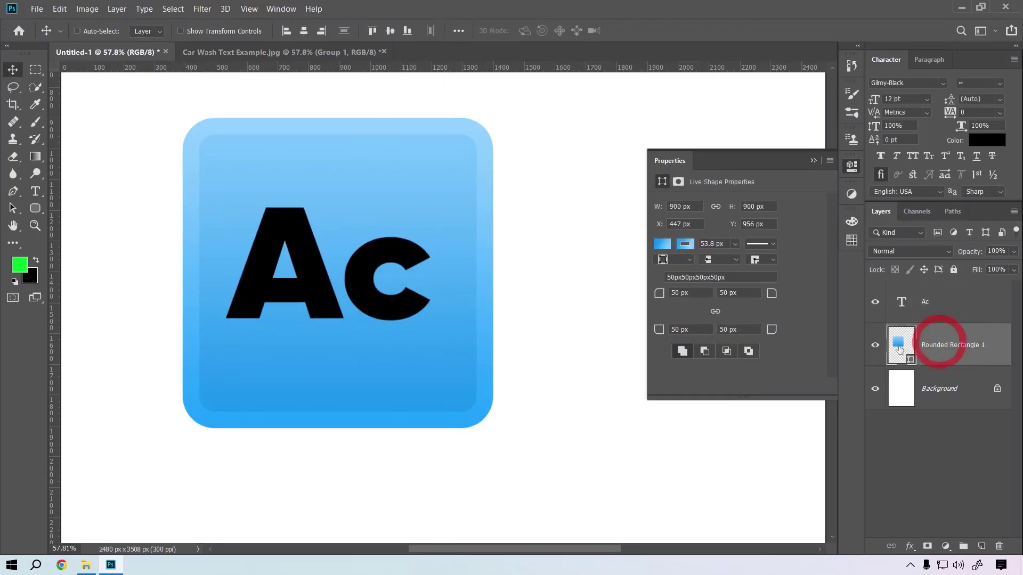
left_click(927, 304)
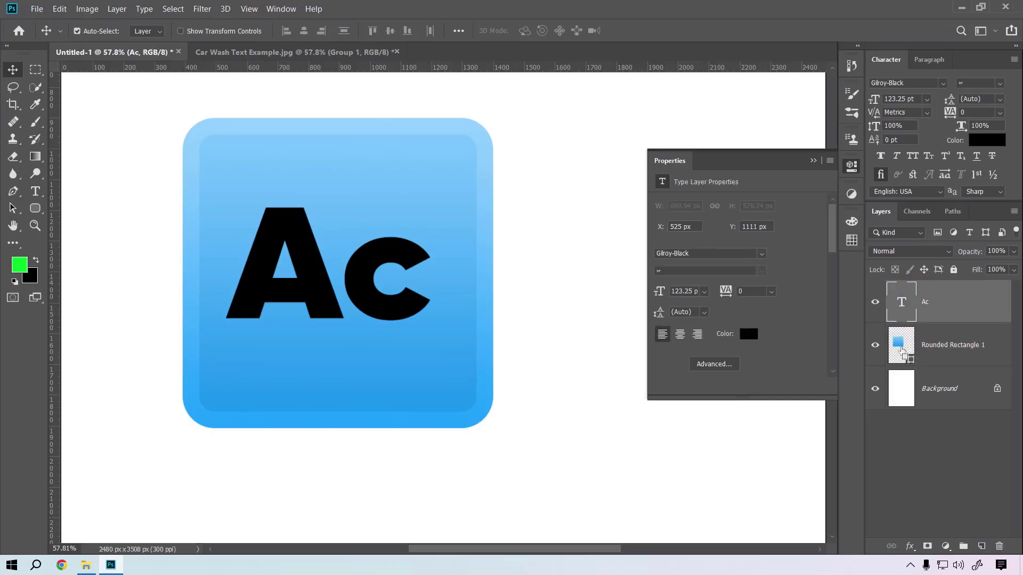
left_click(905, 354, "ctrl")
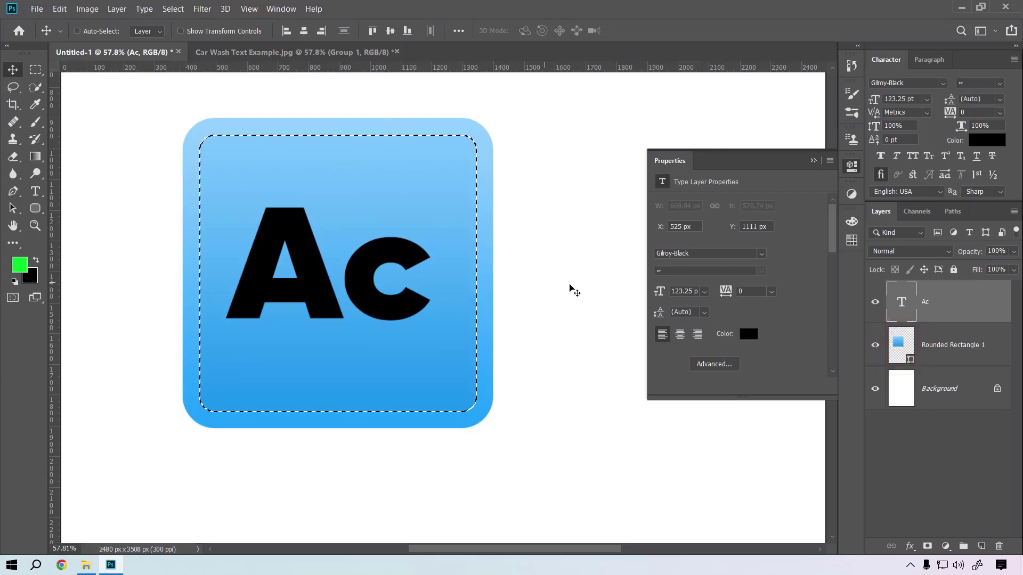
- Centre Ac horizontally and vertically in the square, deselect, and make the text white #ffffff
left_click(303, 30)
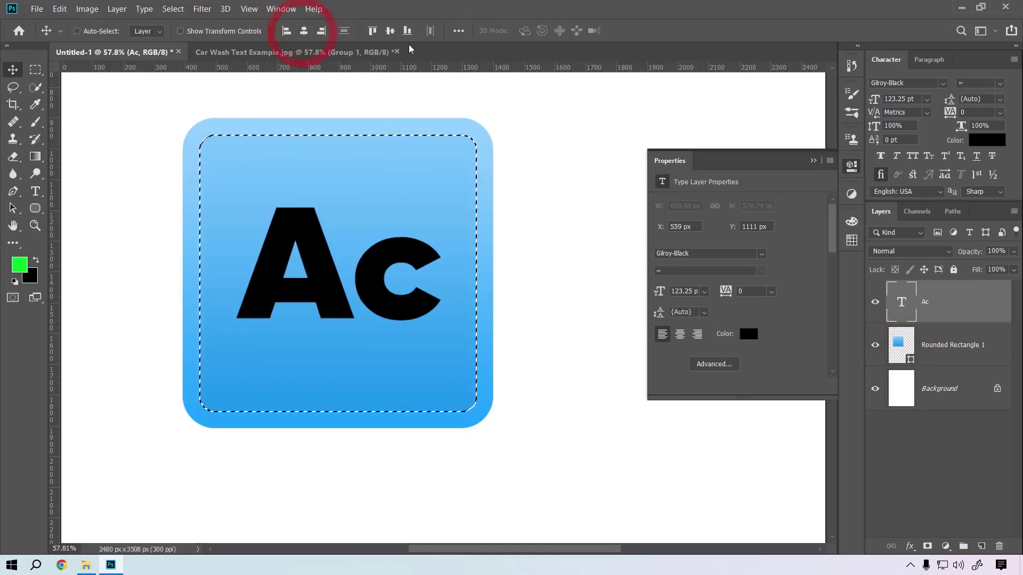
left_click(390, 32)
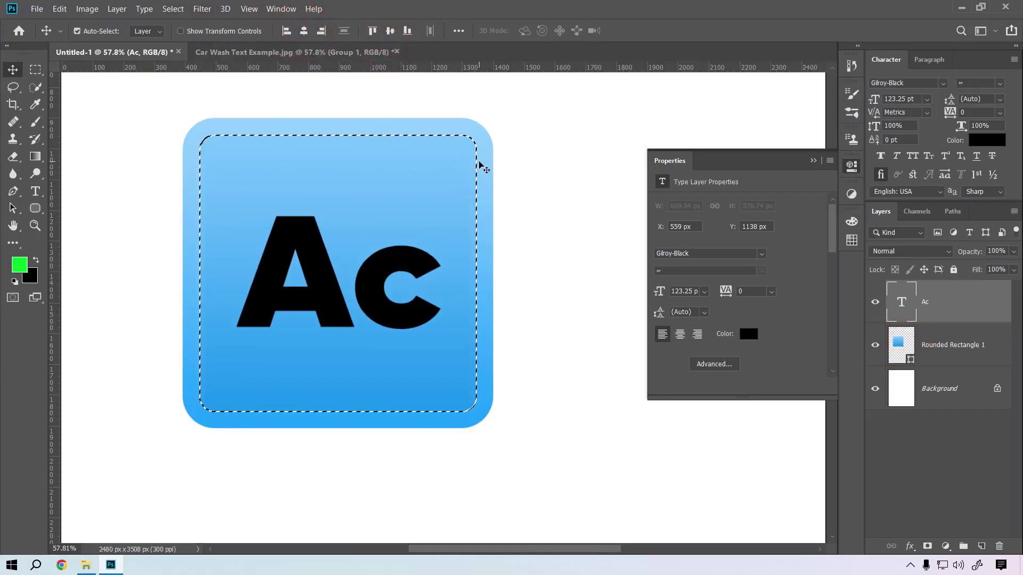
key("ctrl+d")
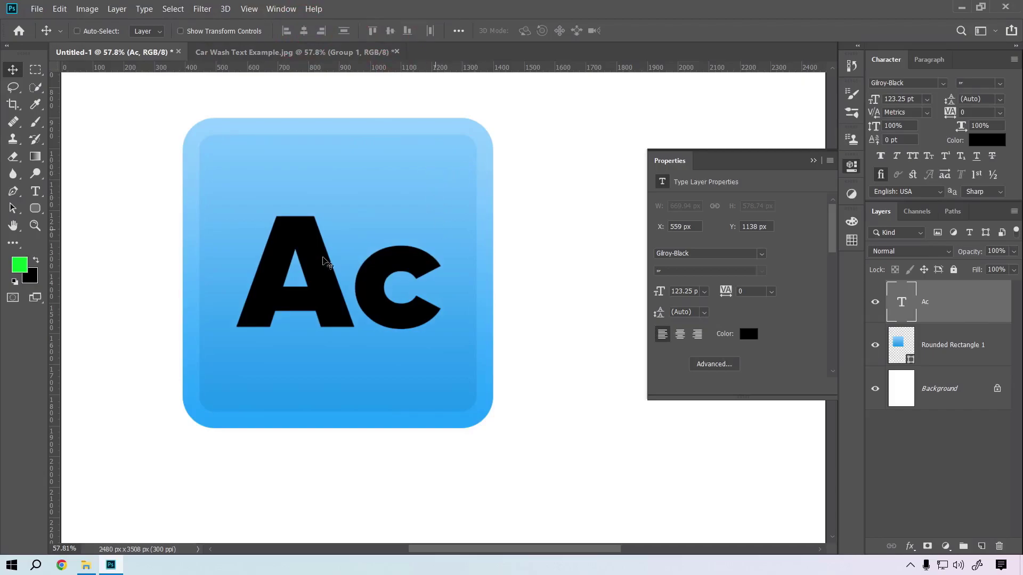
left_click(987, 140)
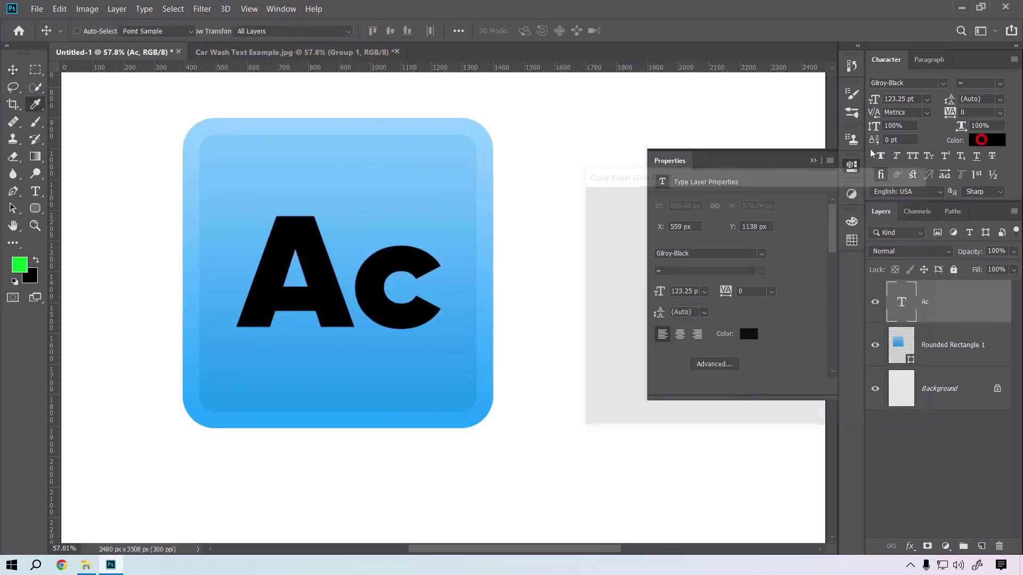
left_click(481, 143)
type("ffffff")
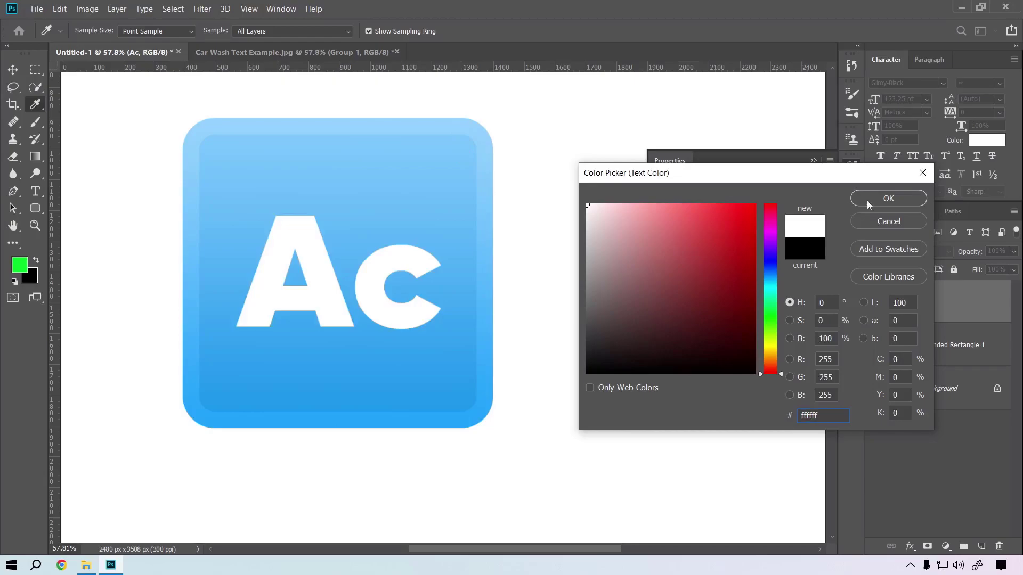
left_click(867, 198)
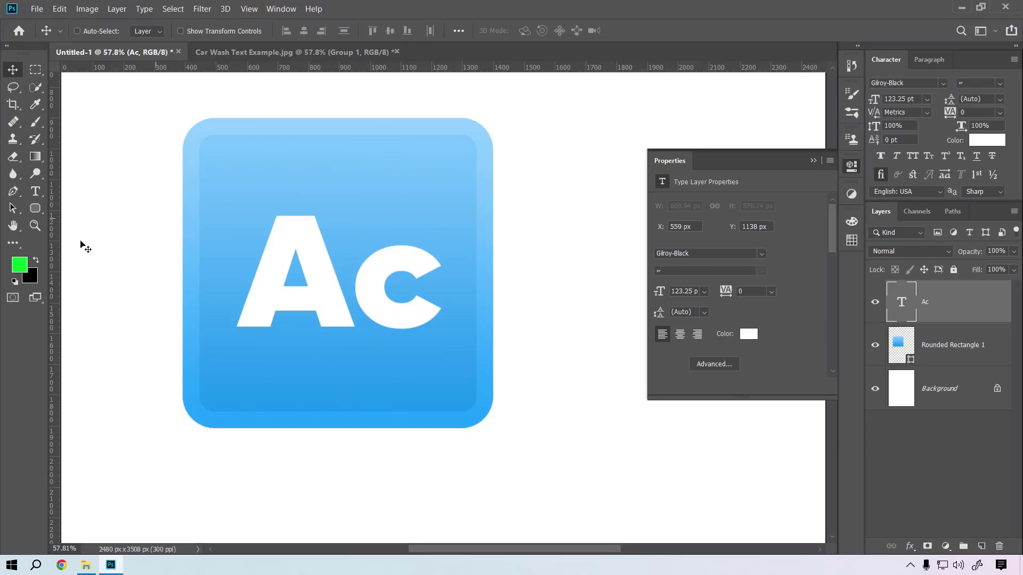
- Draw a tall white rectangle over the right half of the square
left_click(35, 208)
left_click(82, 210)
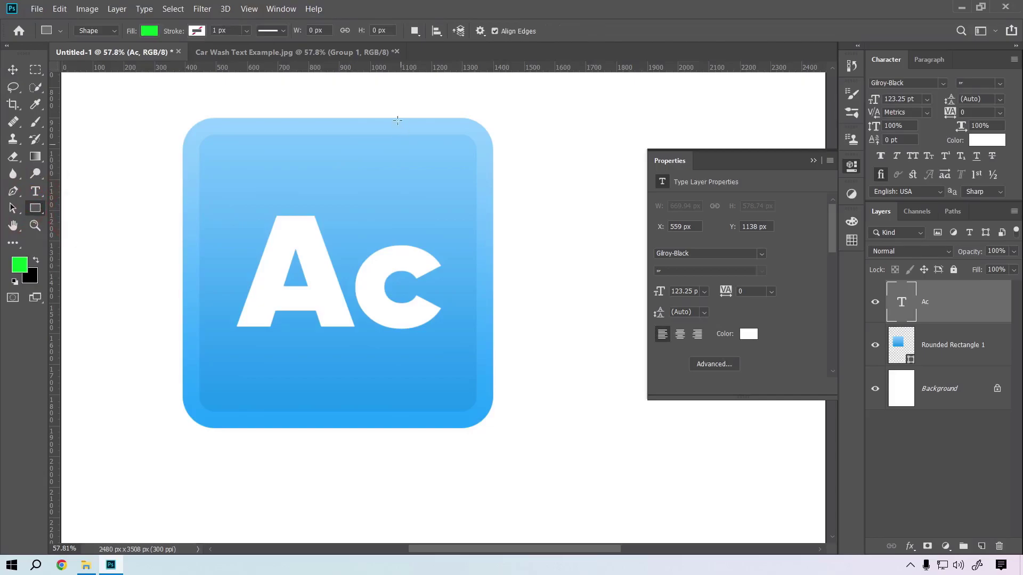
mouse_move(363, 86)
left_mouse_down()
mouse_move(511, 518)
mouse_move(512, 508)
left_mouse_up()
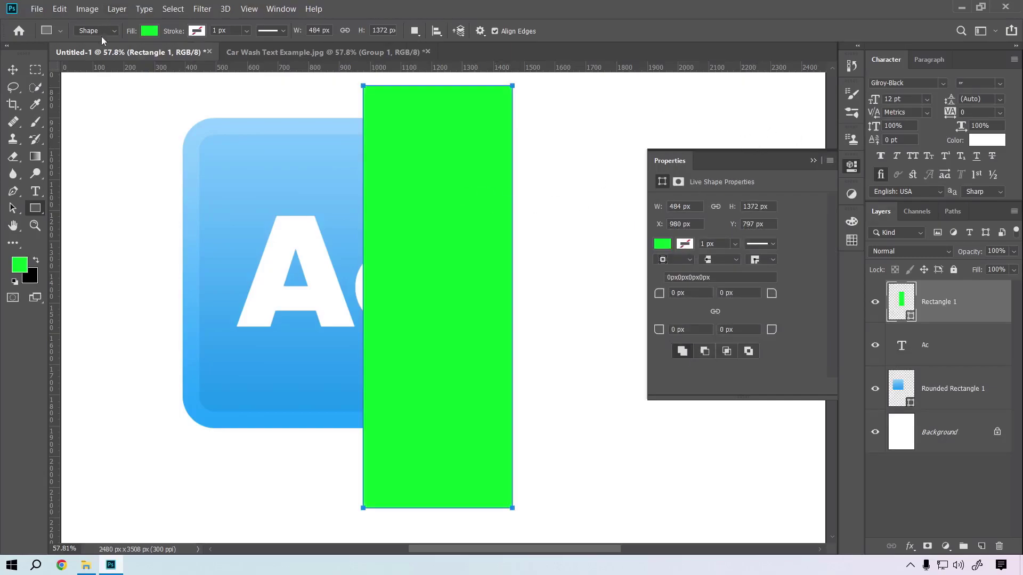
left_click(663, 244)
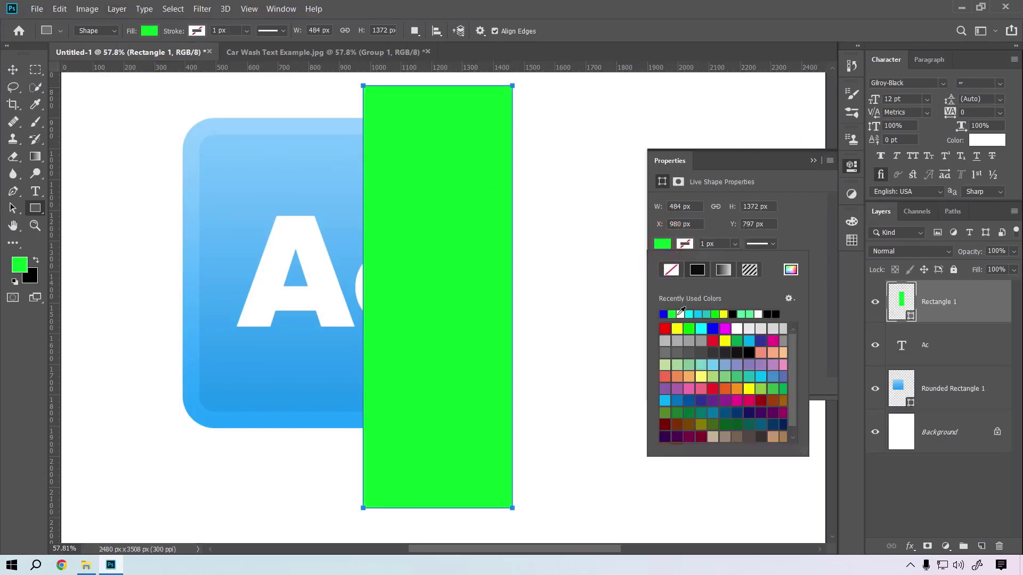
left_click(663, 314)
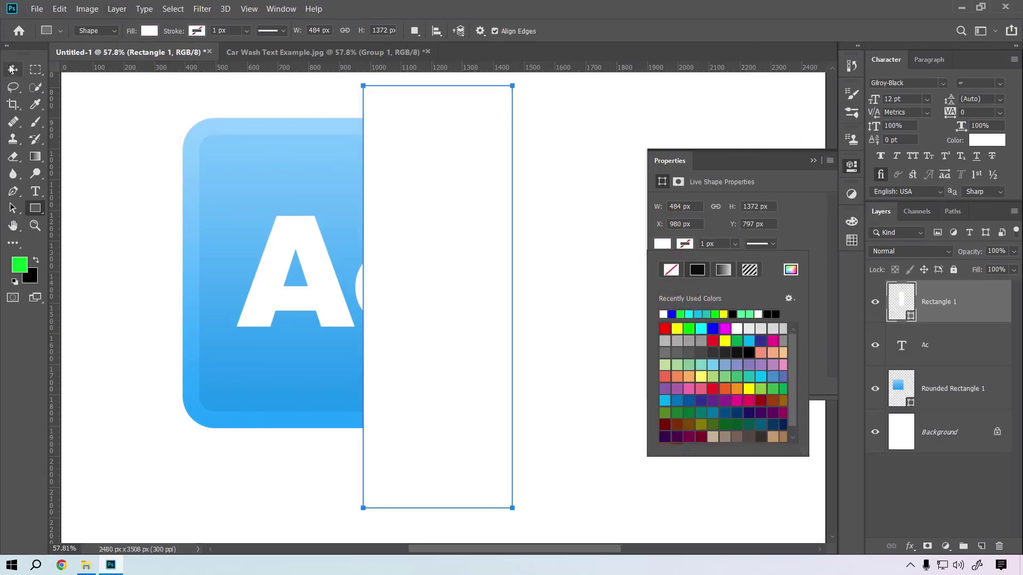
left_click(12, 69)
left_click(479, 302)
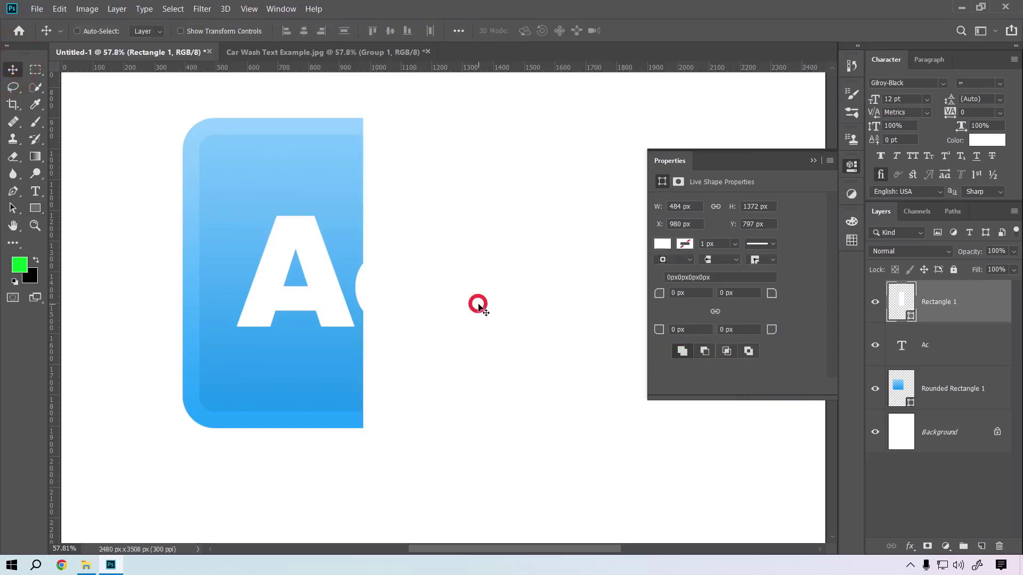
- Set the white Rectangle 1 layer's opacity to 25%
left_click(1015, 252)
left_click_drag(978, 271, 961, 272)
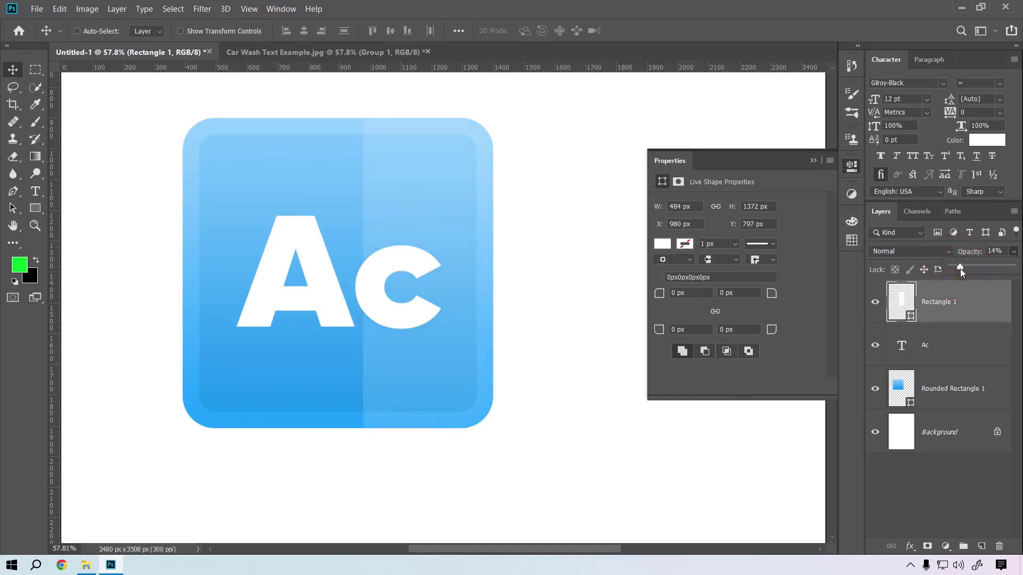
left_click(996, 251)
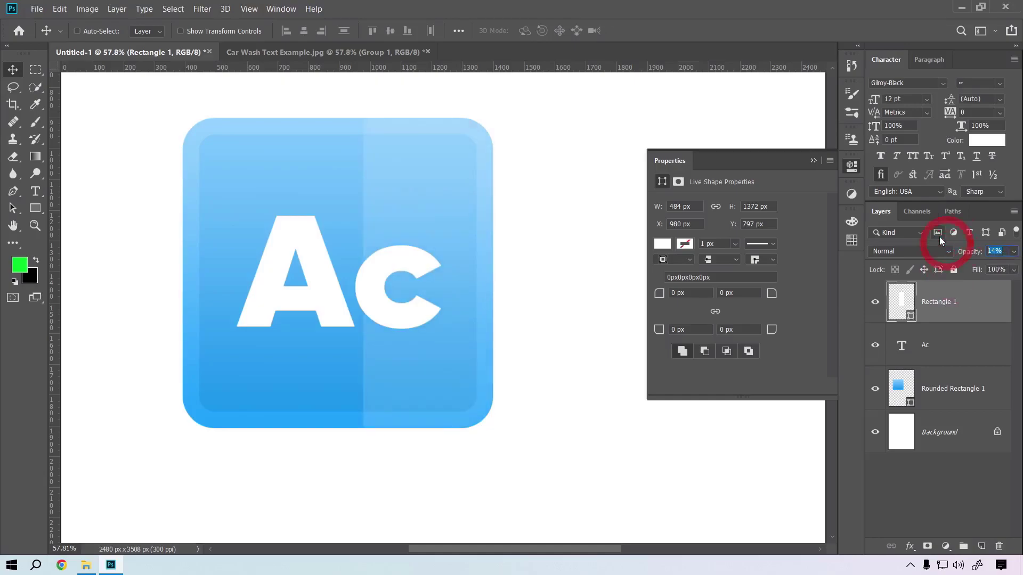
type("25")
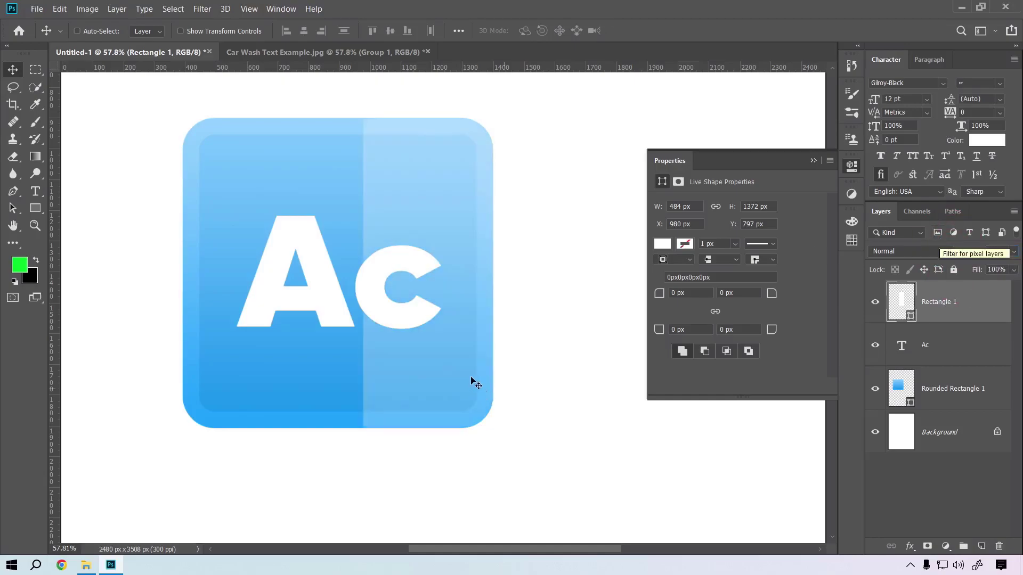
left_click(469, 375)
key("ctrl")
- Rotate Rectangle 1 by 45°, move it down-left, and stretch it into a wide diagonal band
key("ctrl+t")
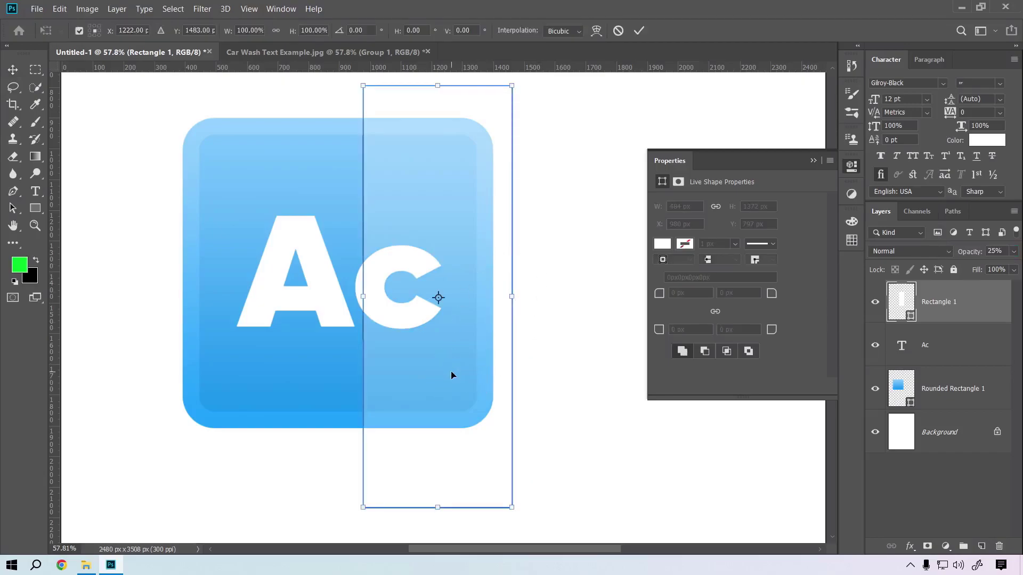
left_click_drag(453, 371, 417, 368)
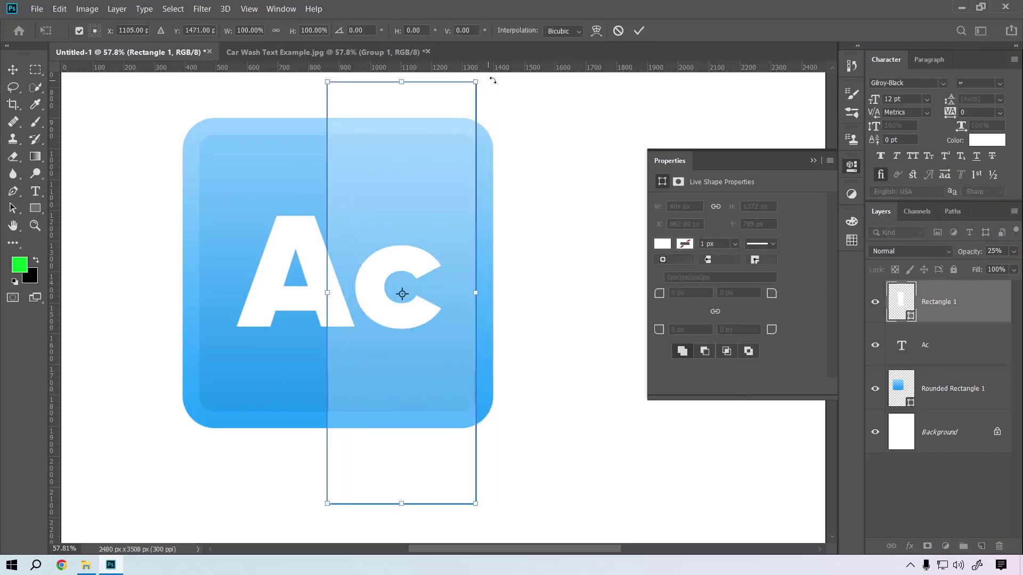
left_click_drag(496, 83, 587, 221)
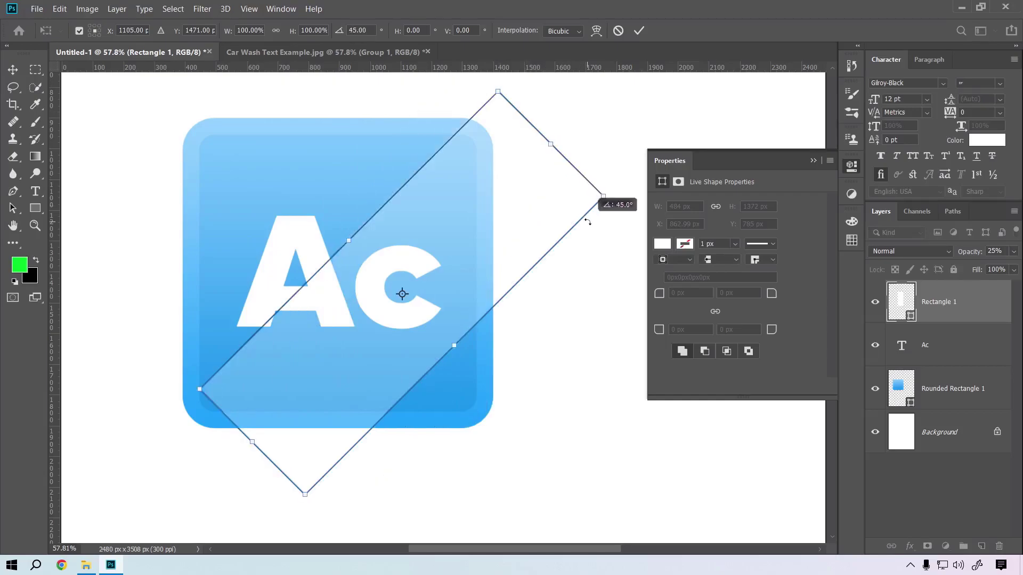
left_click_drag(486, 256, 470, 282)
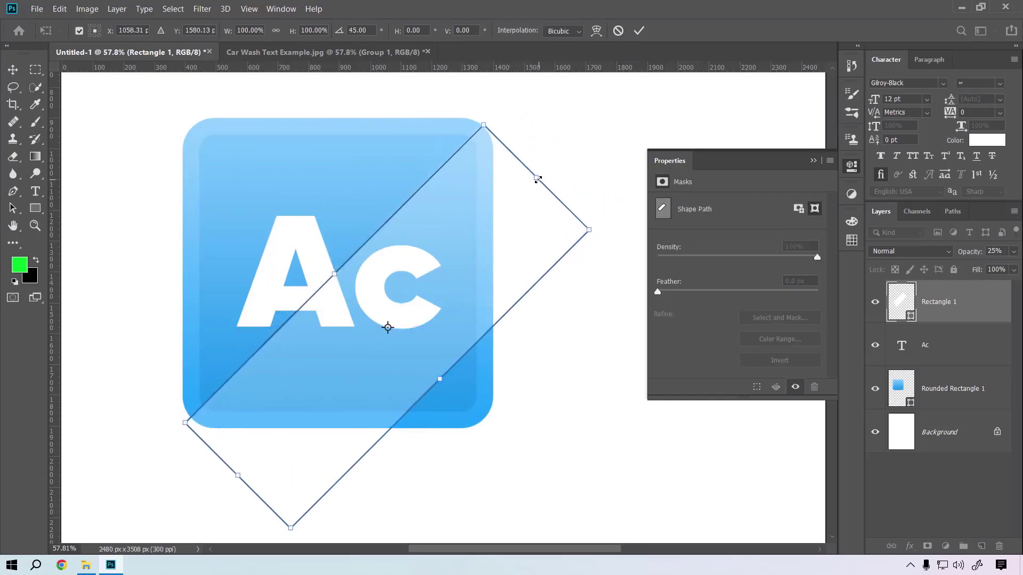
left_click_drag(537, 179, 583, 134)
left_click_drag(500, 218, 492, 211)
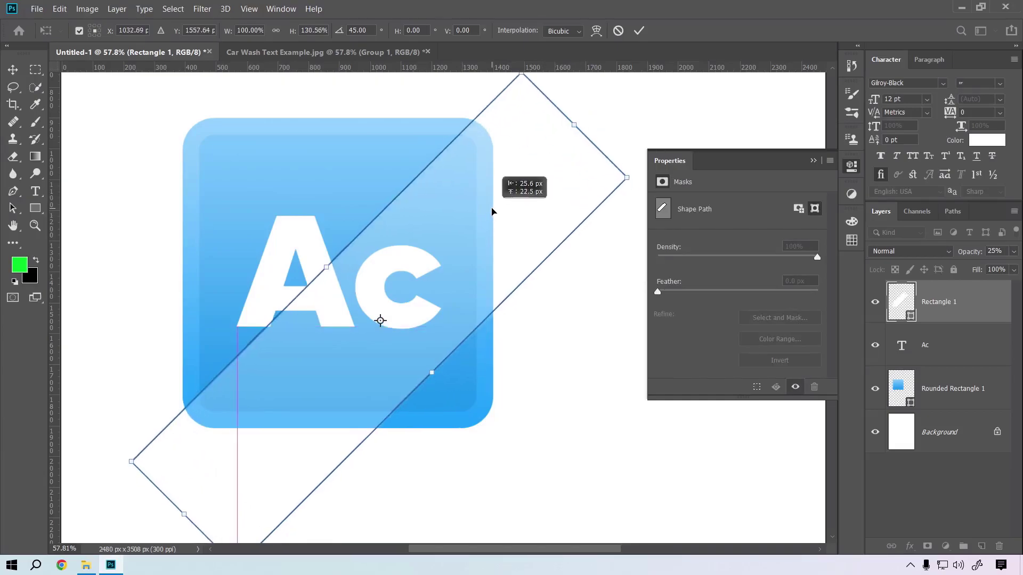
left_click_drag(432, 374, 521, 445)
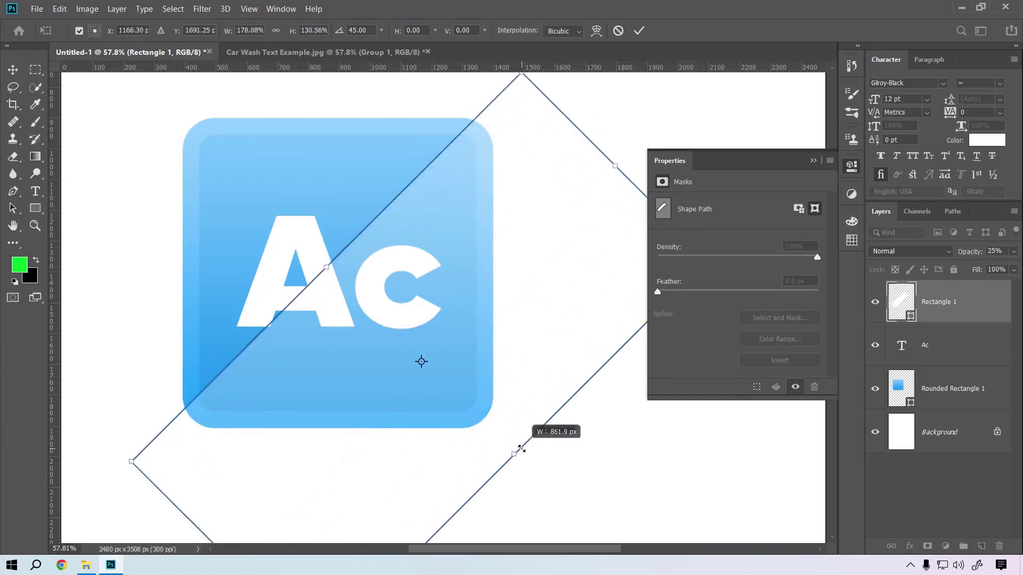
left_click(639, 30)
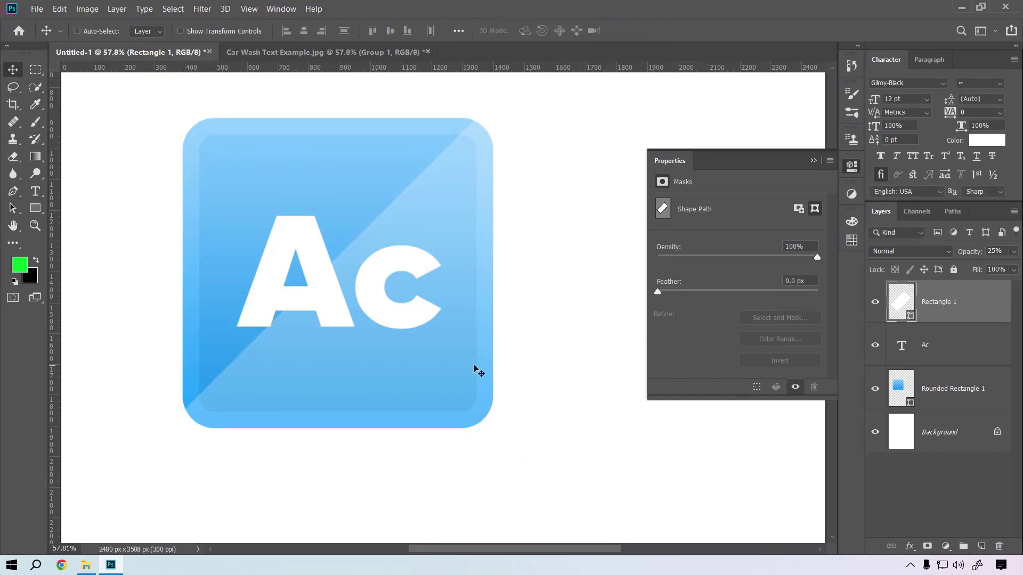
key("ctrl+minus")
key("ctrl+minus")
key("ctrl+minus")
key("ctrl+minus")
- Add a grey #7f7f7f Solid Color fill layer directly above the Background
key("ctrl+plus")
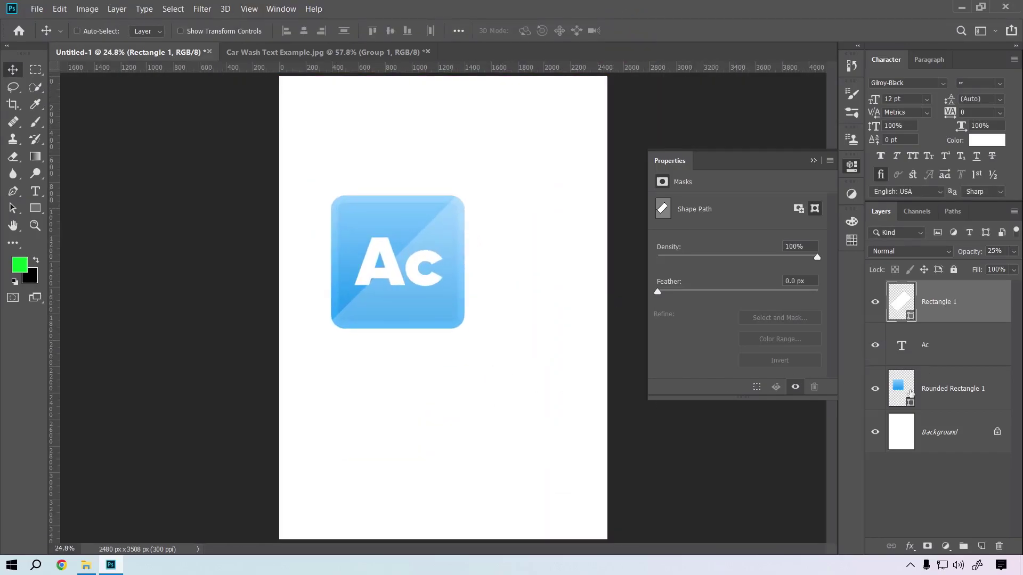
left_click(967, 429)
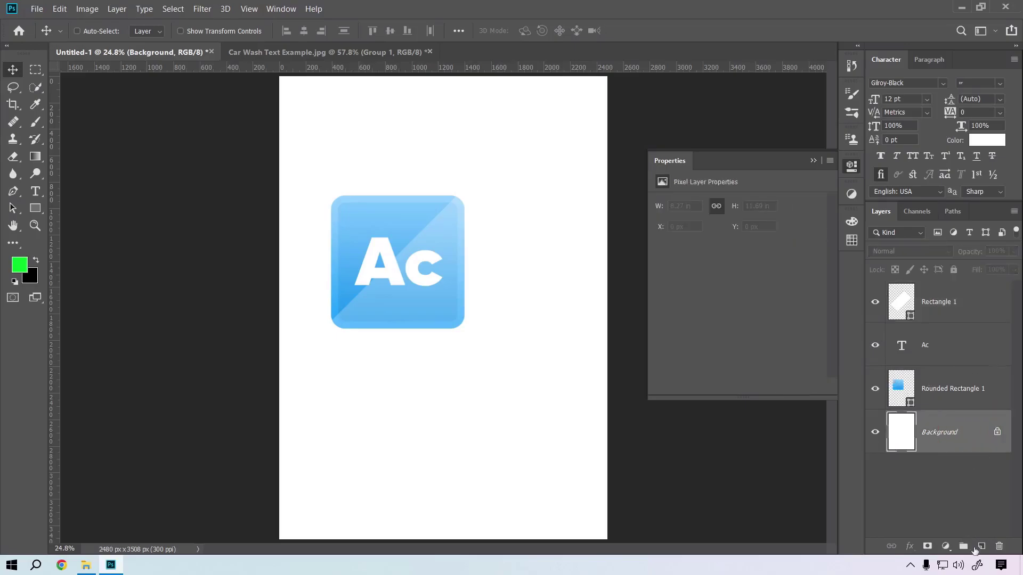
left_click(946, 546)
left_click(942, 319)
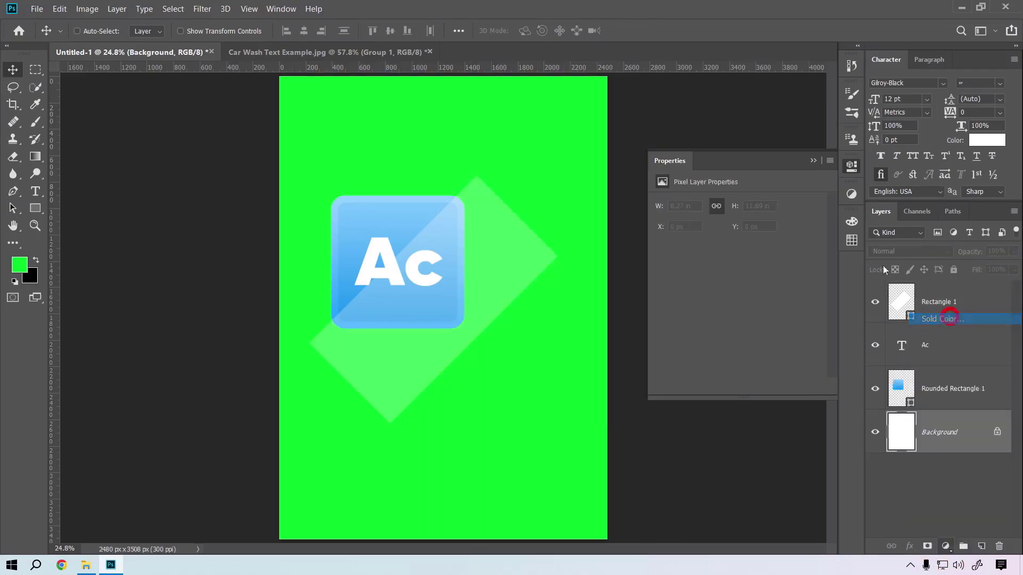
left_click(685, 343)
left_click(575, 281)
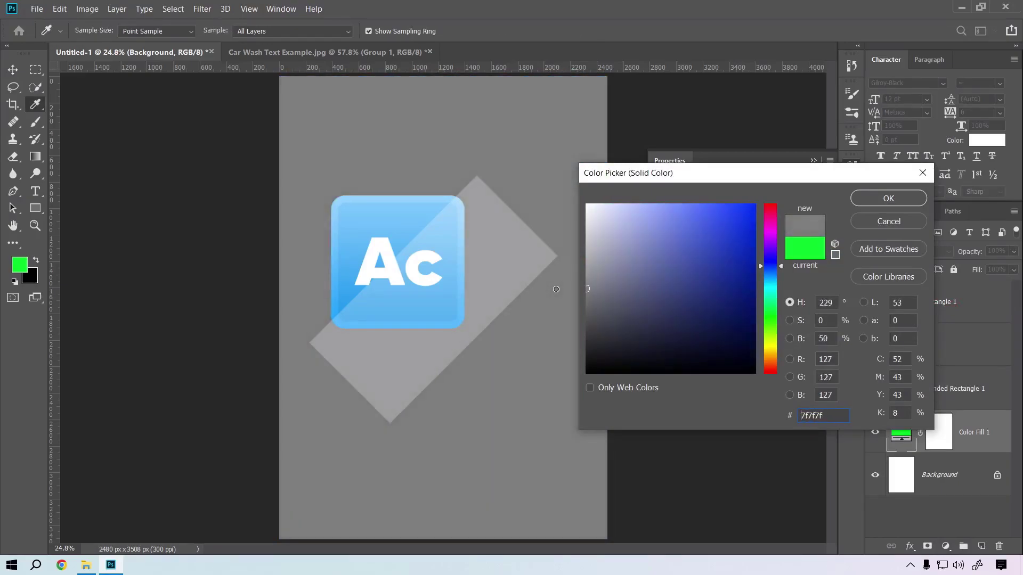
left_click(555, 286)
left_click(866, 197)
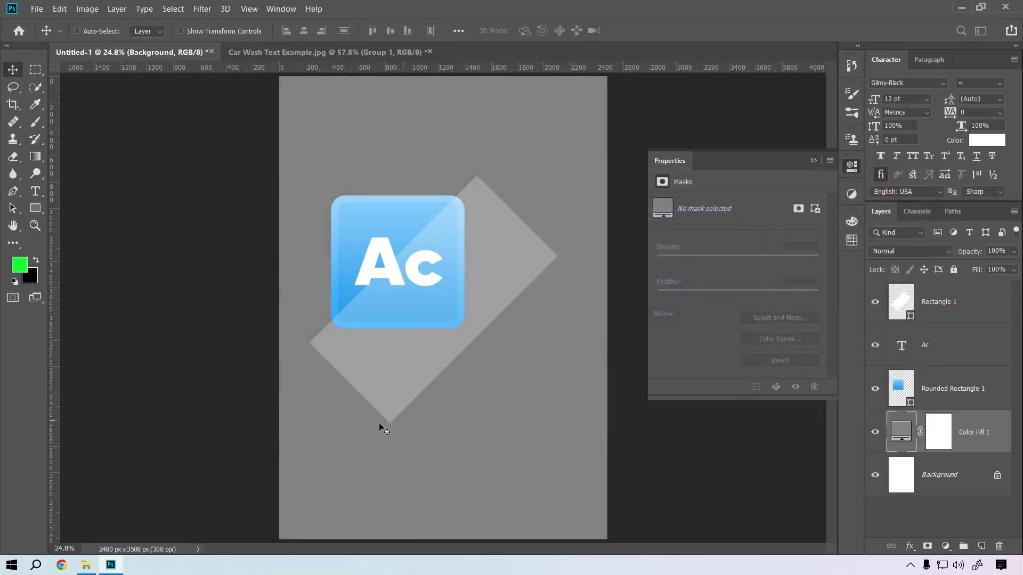
- Nudge the diagonal Rectangle 1 band slightly right and down on the icon
left_click_drag(417, 260, 437, 260)
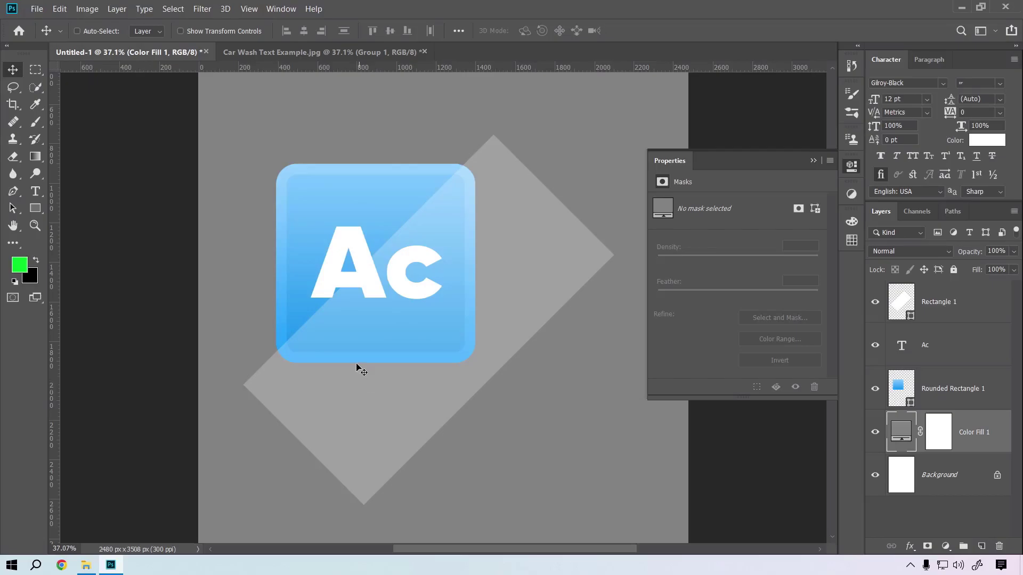
left_click_drag(359, 365, 366, 372)
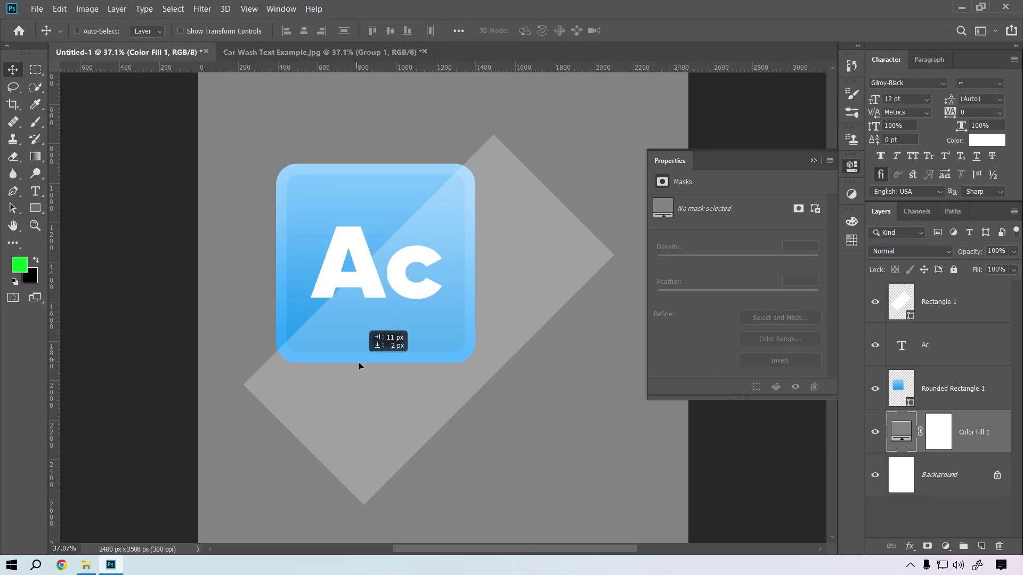
left_click(953, 303)
left_click_drag(464, 400, 465, 400)
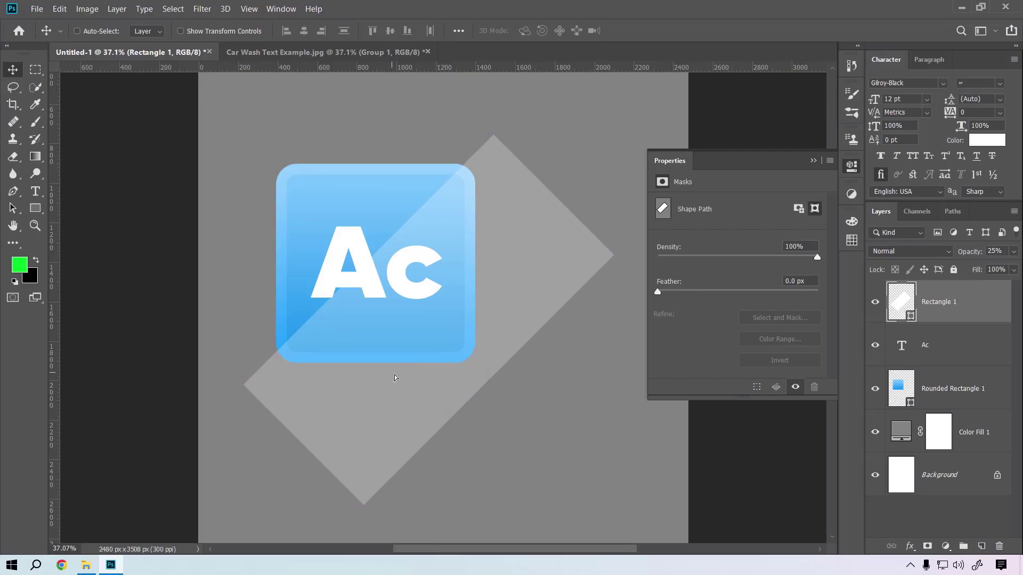
mouse_move(395, 377)
left_mouse_down()
mouse_move(406, 384)
mouse_move(398, 373)
left_mouse_up()
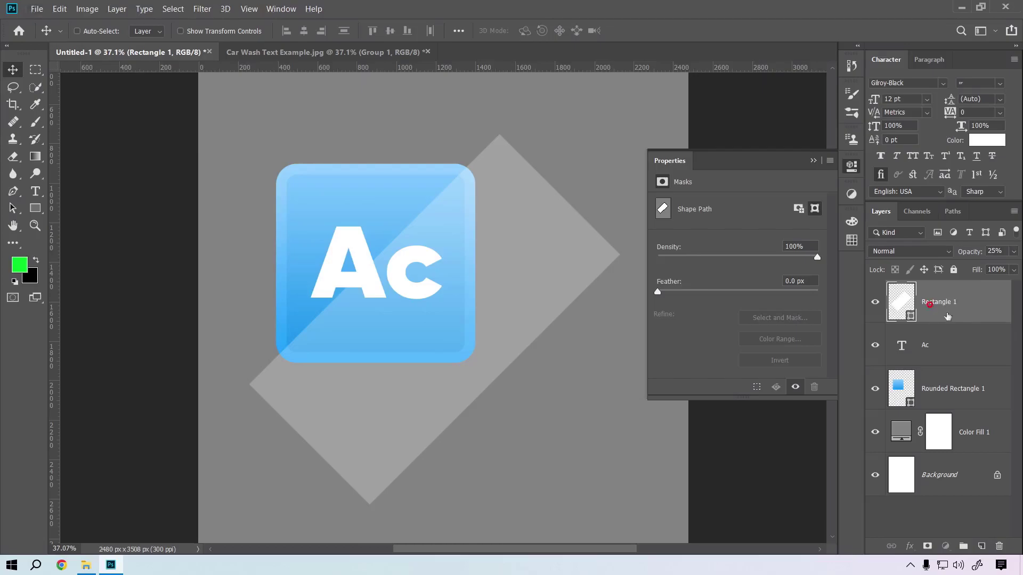
- Move Rectangle 1 below the Ac layer, clip it to Rounded Rectangle 1, and inspect the corner
mouse_move(929, 313)
left_mouse_down()
mouse_move(960, 335)
mouse_move(933, 376)
left_mouse_up()
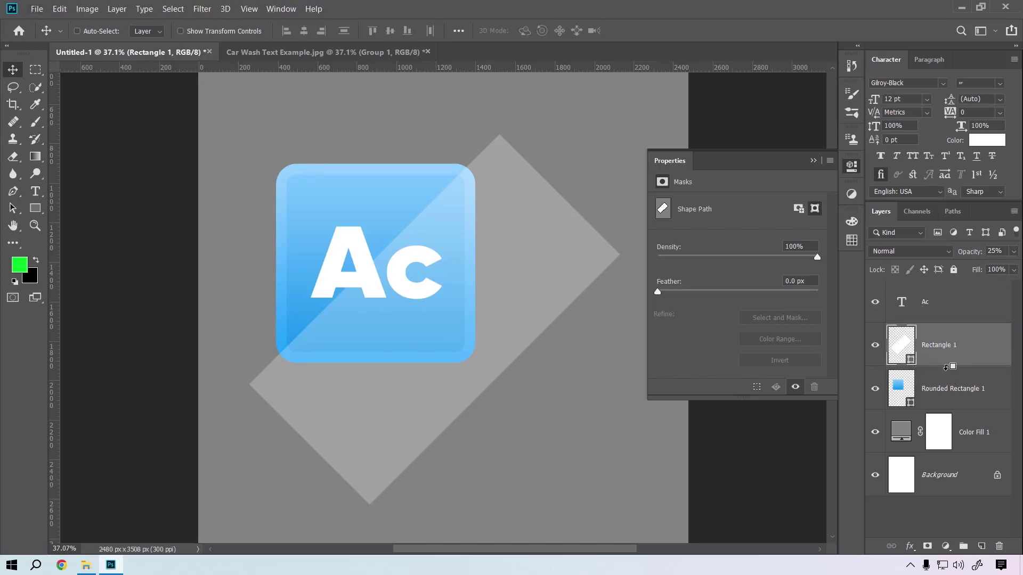
left_click(943, 364, "alt")
left_click_drag(943, 364, 818, 393)
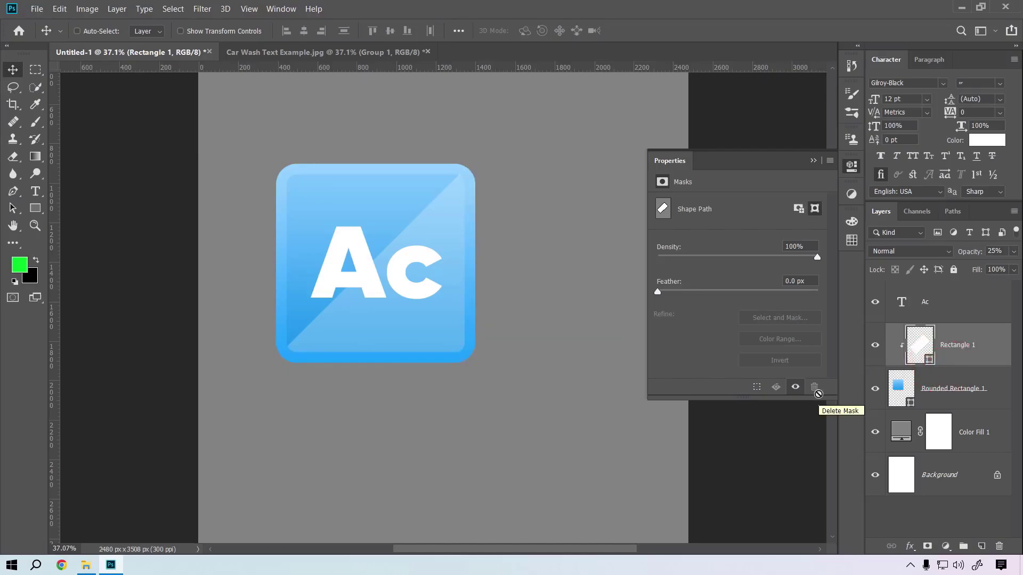
left_click_drag(461, 192, 528, 228)
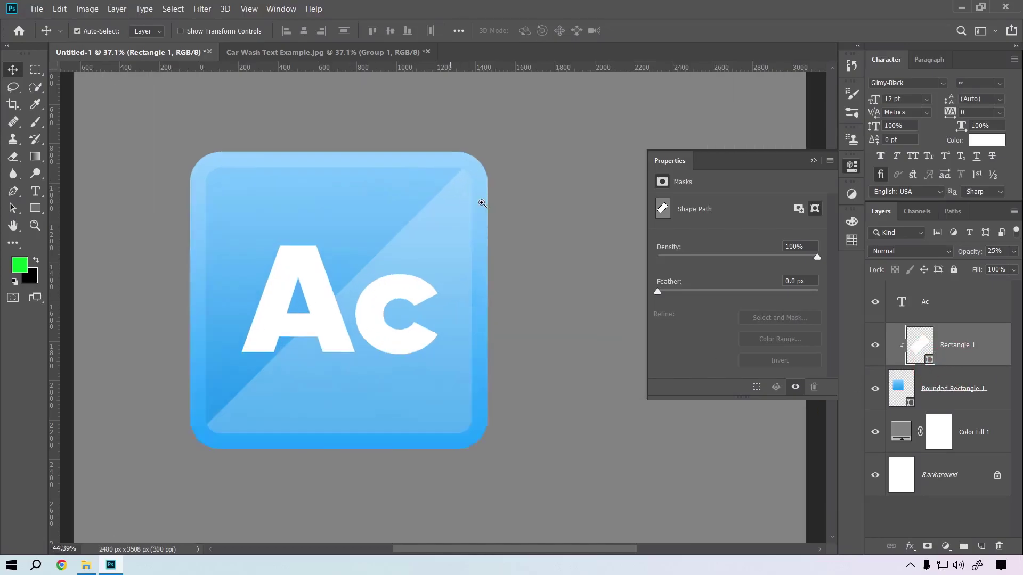
left_click_drag(540, 148, 447, 286)
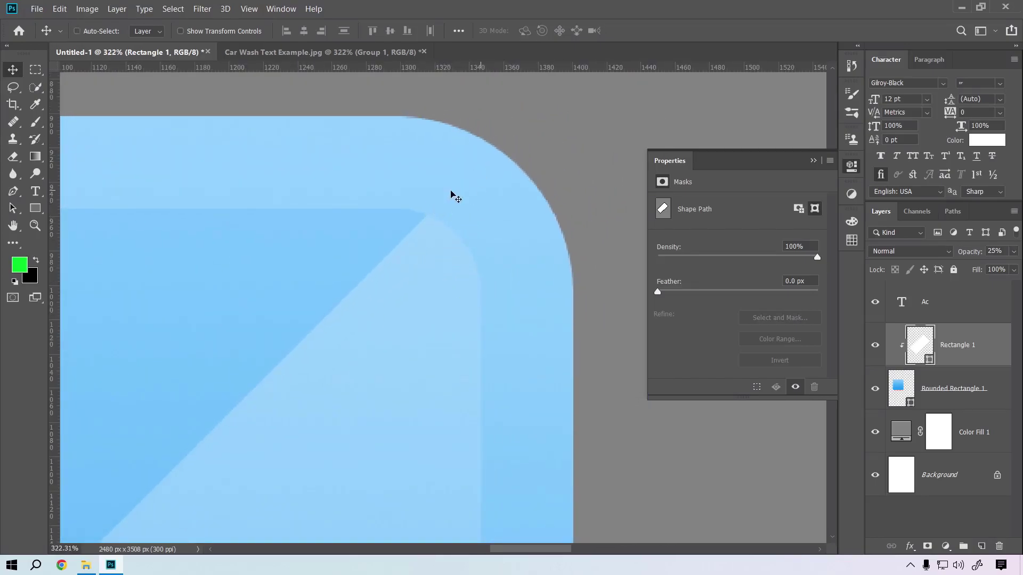
scroll(479, 240, "down", 6)
scroll(436, 208, "up", 2)
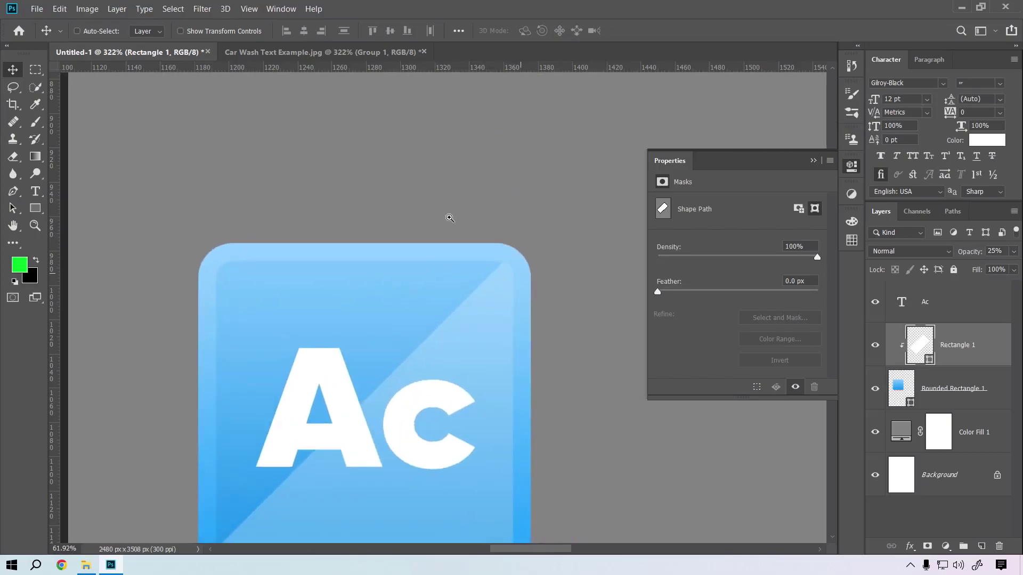
- Add a new empty layer clipped inside the rounded square
left_click(981, 546)
left_click_drag(951, 345, 948, 405)
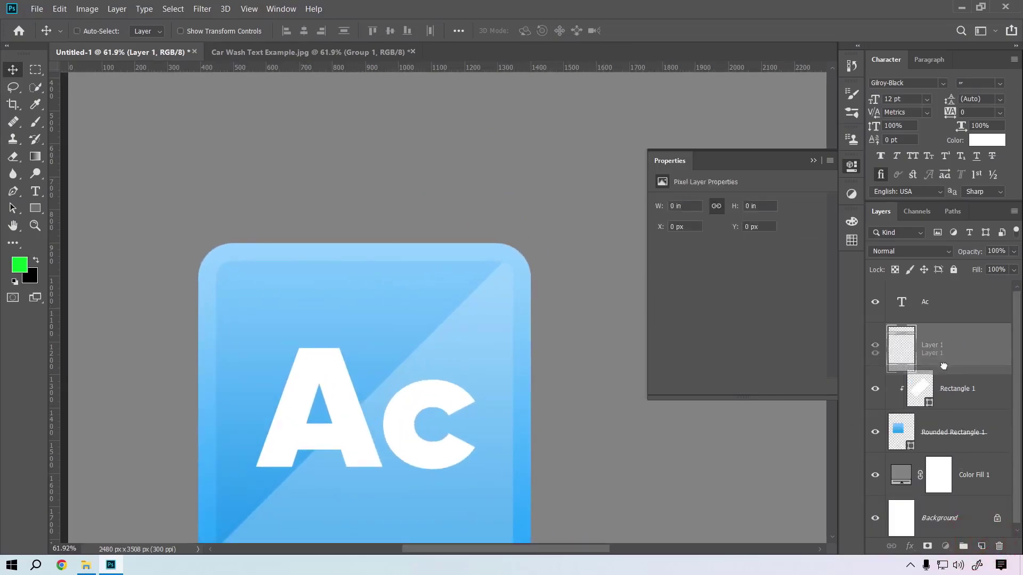
scroll(548, 394, "left", 2)
scroll(532, 373, "left", 2)
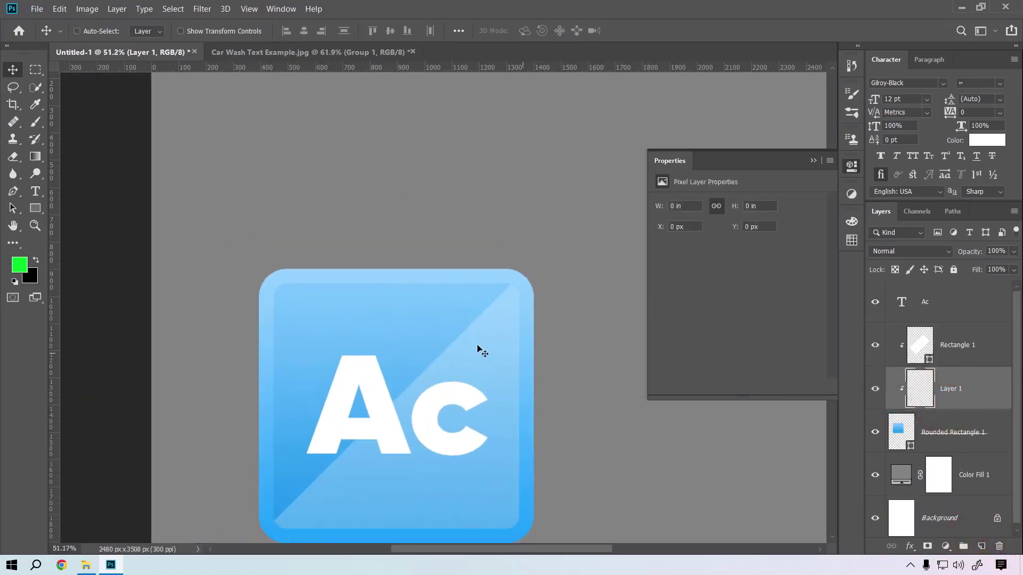
scroll(479, 349, "down", 1)
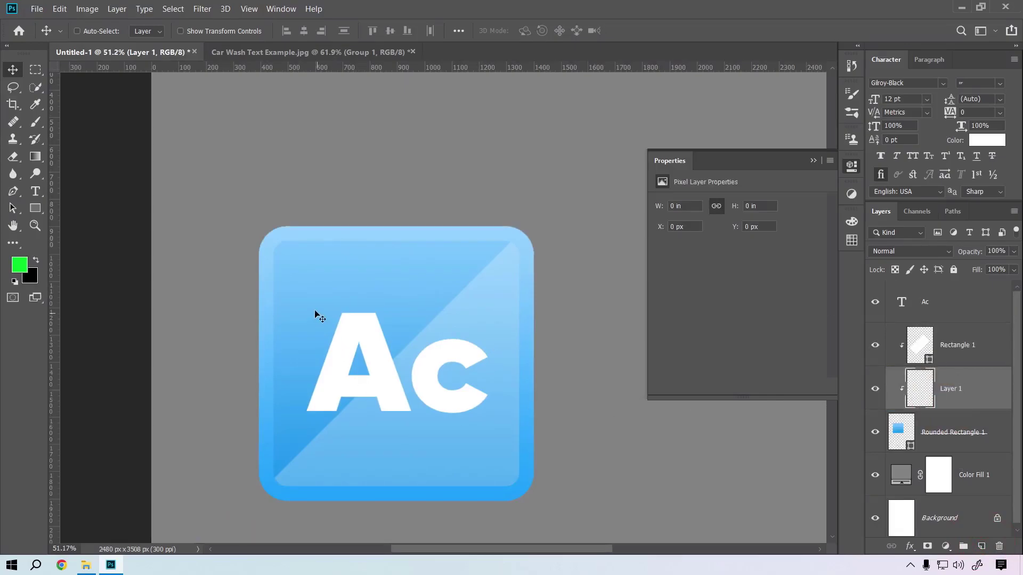
- Paint green across the icon top with a large brush, then delete that paint layer
key("b")
left_click_drag(343, 341, 292, 331)
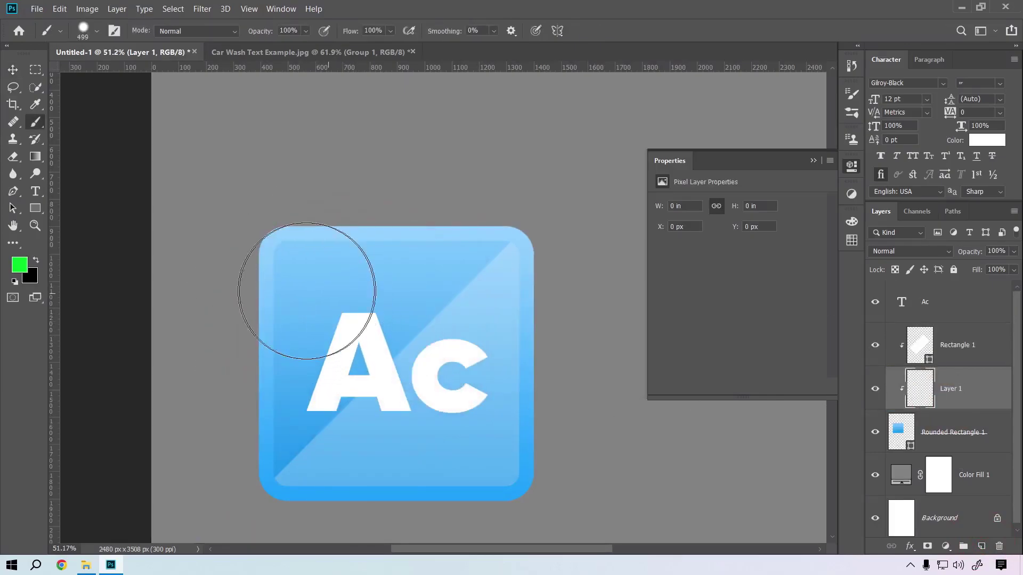
mouse_move(297, 297)
left_mouse_down()
mouse_move(277, 269)
mouse_move(434, 228)
mouse_move(549, 310)
mouse_move(309, 434)
mouse_move(536, 456)
left_mouse_up()
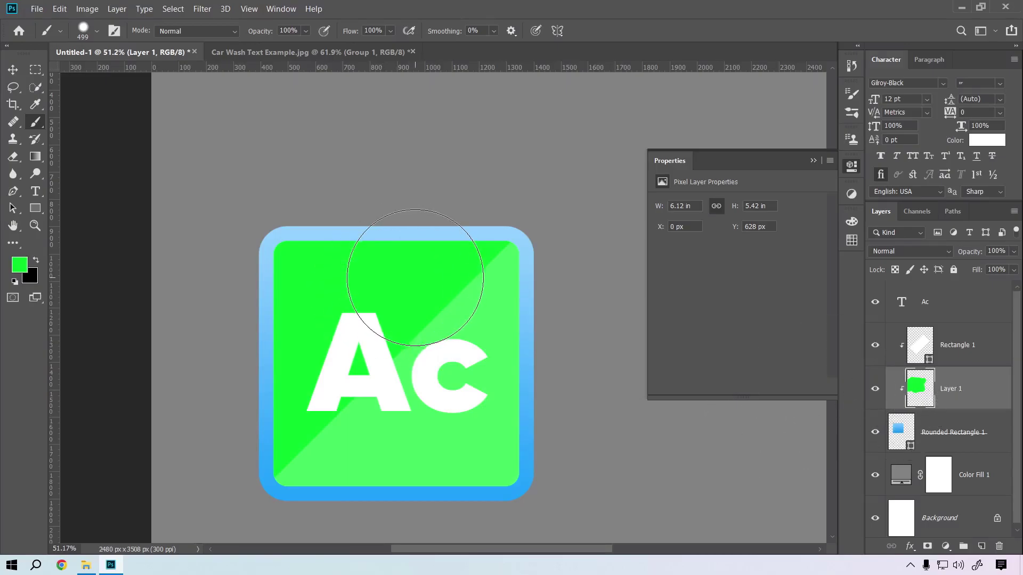
key("Delete")
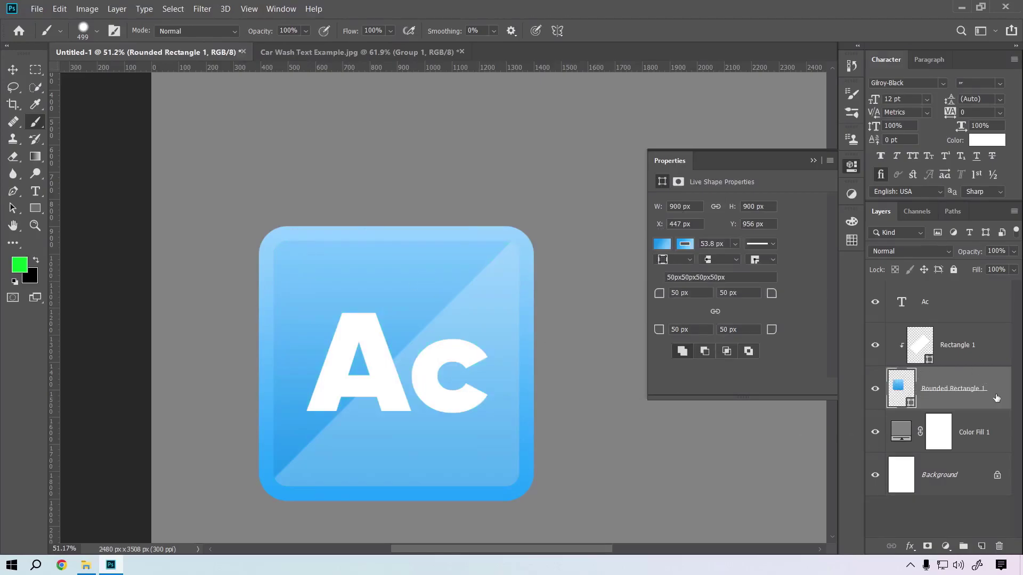
- Group the square into Group 1, move Rectangle 1 above it and clip the highlight to it
key("ctrl+g")
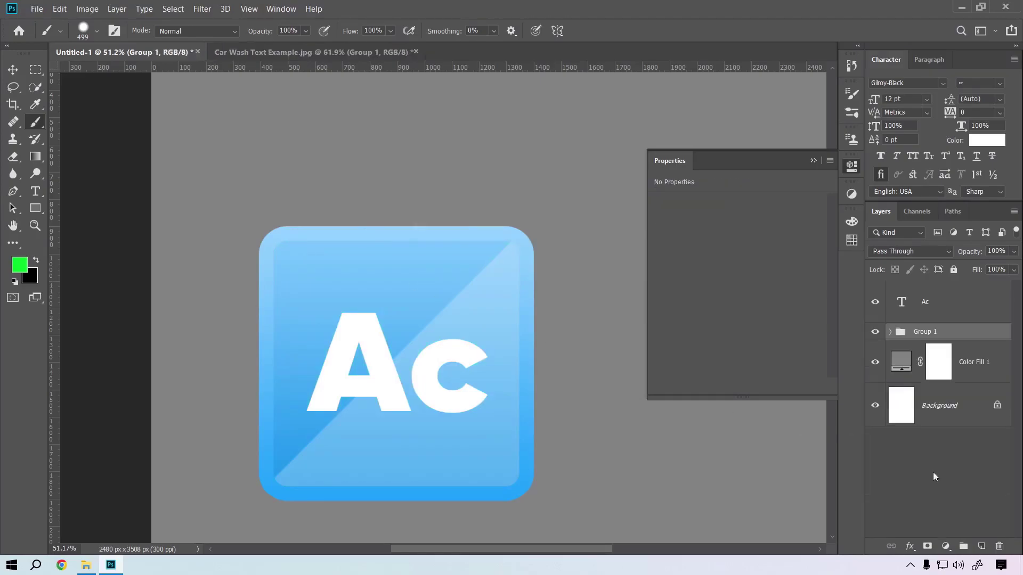
left_click(890, 332)
mouse_move(938, 362)
left_mouse_down()
mouse_move(970, 326)
mouse_move(966, 312)
left_mouse_up()
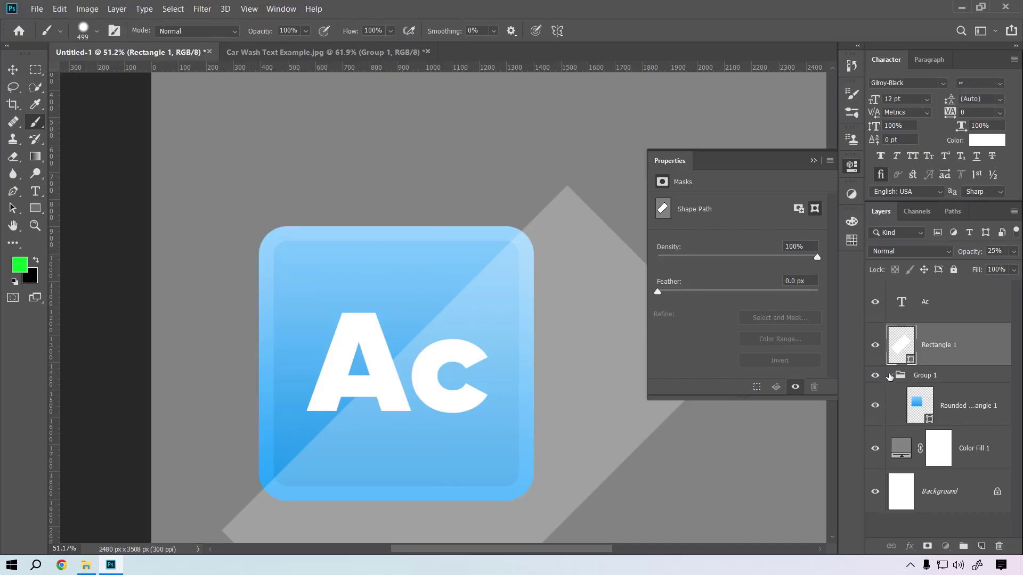
left_click(890, 375)
left_click(923, 368, "alt")
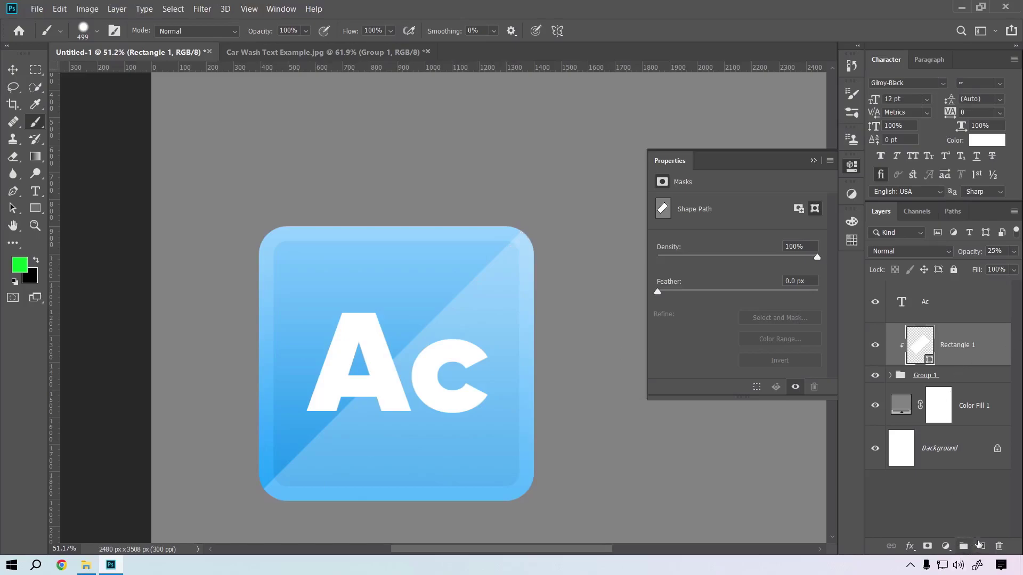
- Add a clipped layer below the highlight, paint green across the icon, then delete it
left_click(980, 545, "ctrl")
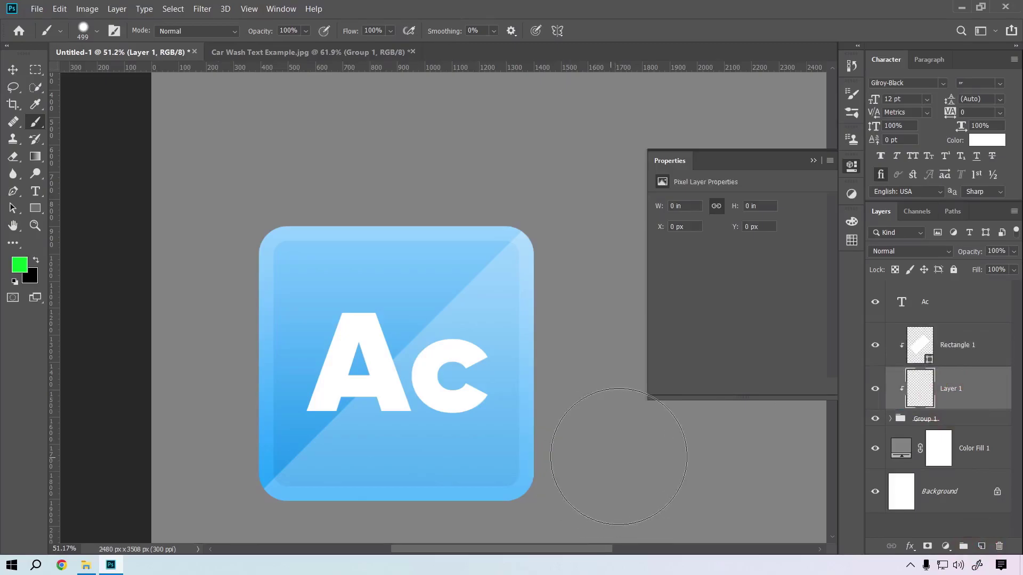
mouse_move(386, 266)
left_mouse_down()
mouse_move(543, 251)
mouse_move(561, 469)
left_mouse_up()
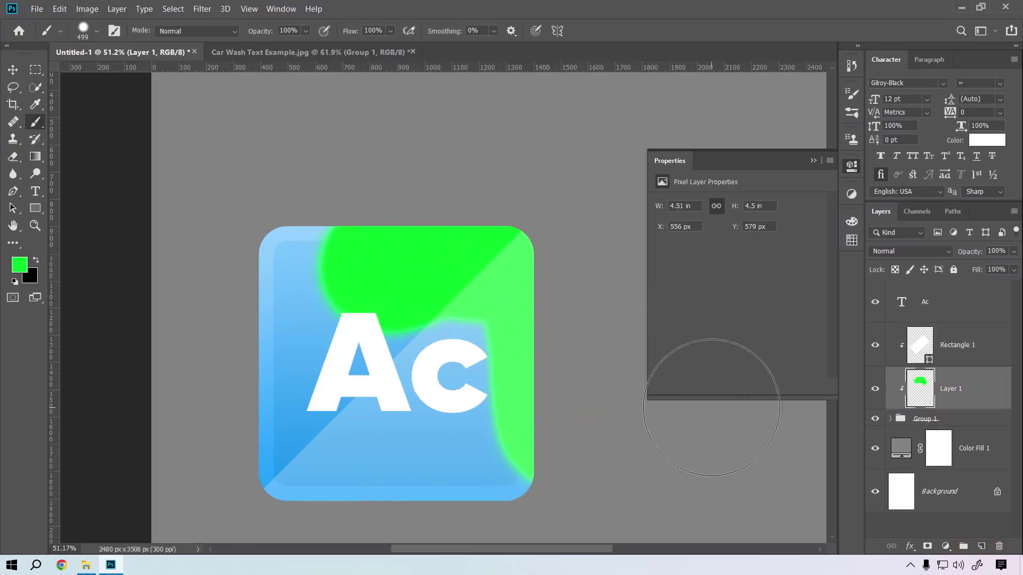
key("Delete")
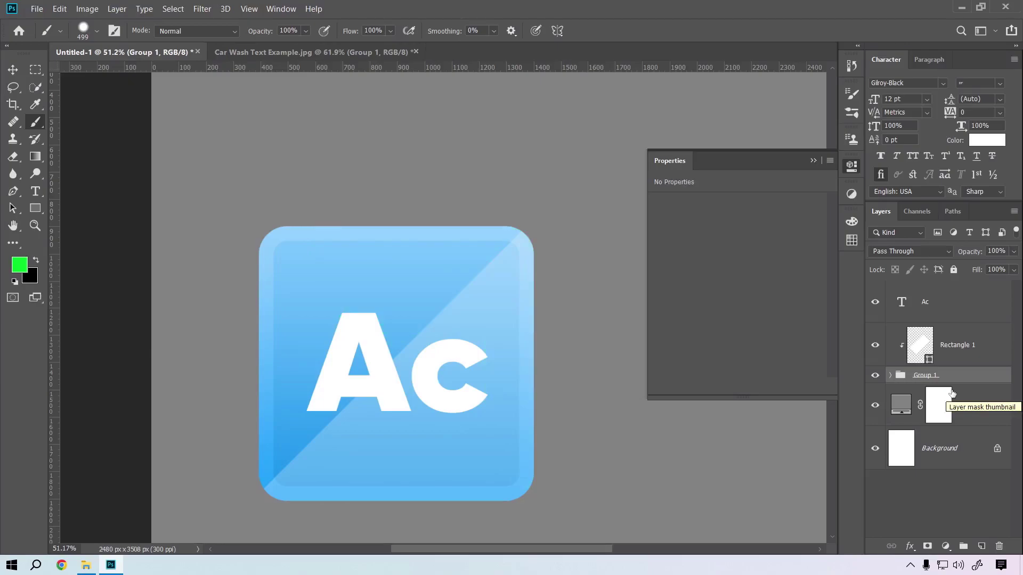
- Drag Profile-Pic.jpg from File Explorer into Photoshop to open it
key("v")
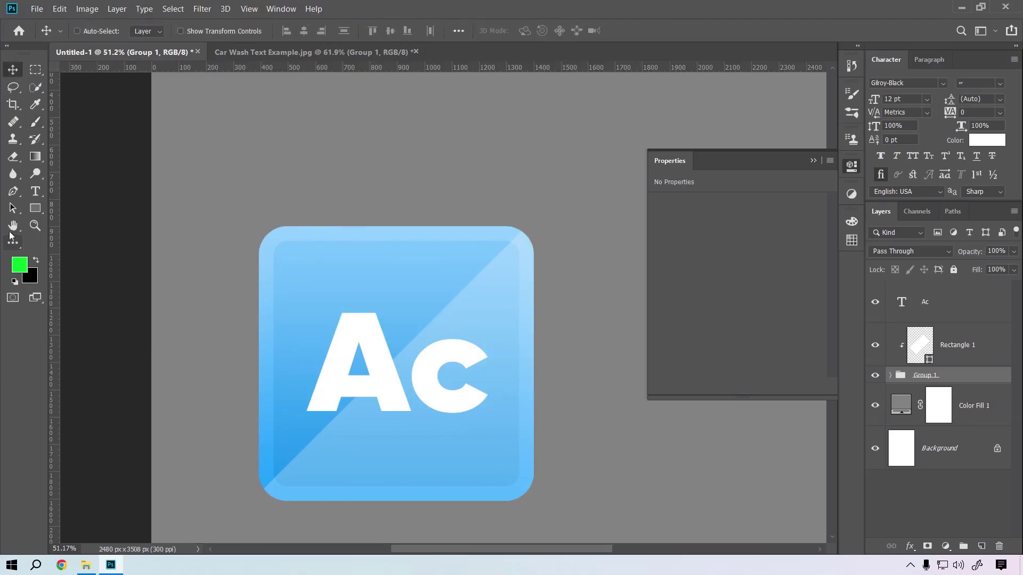
left_click(31, 209)
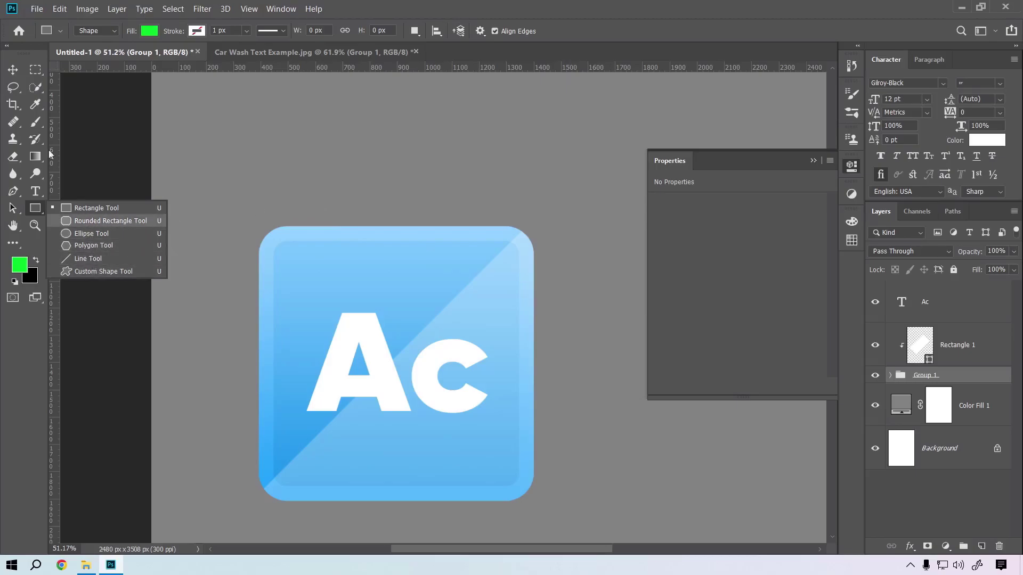
left_click(13, 69)
left_click(340, 207)
scroll(442, 302, "down", 2)
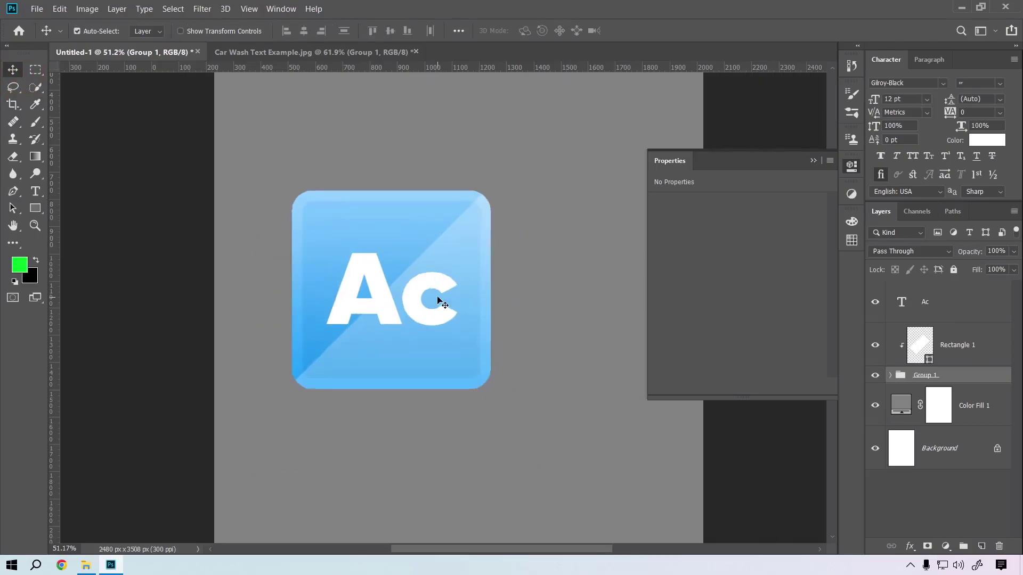
scroll(441, 298, "down", 2)
left_click(961, 7)
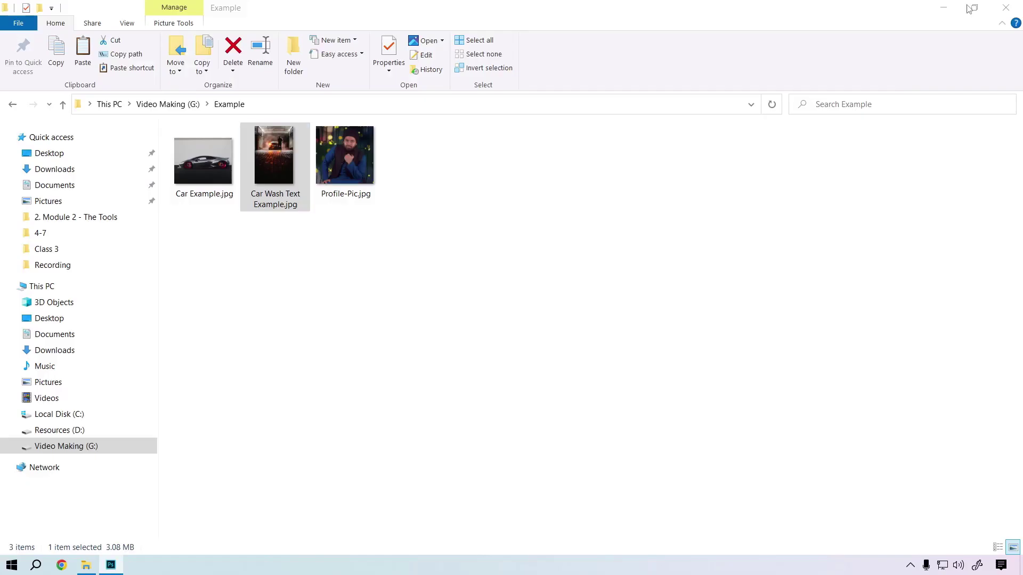
mouse_move(315, 159)
left_mouse_down()
mouse_move(266, 434)
mouse_move(524, 411)
left_mouse_up()
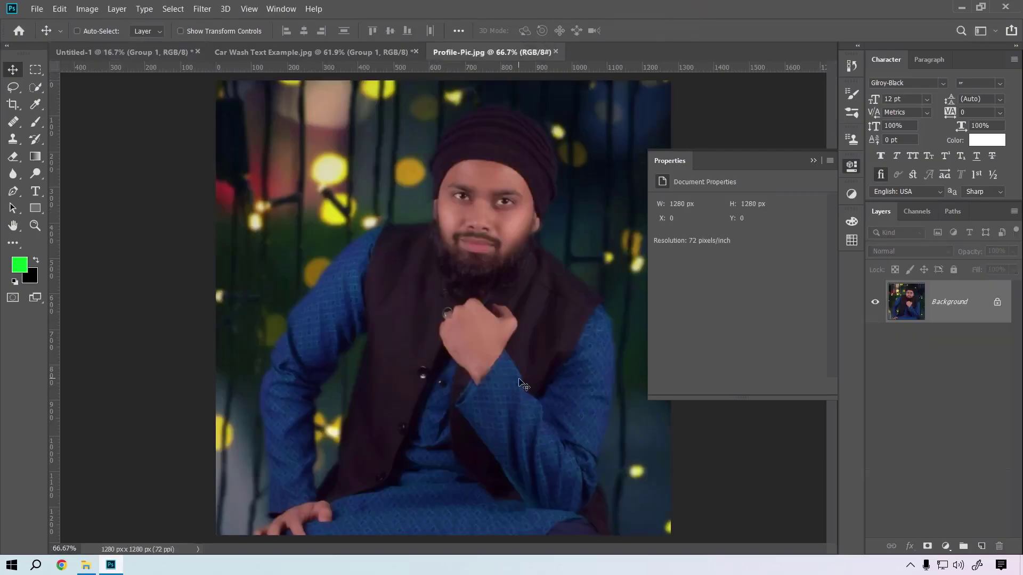
- Close the floating Properties panel and zoom the portrait canvas out to about 68%
left_click(851, 167)
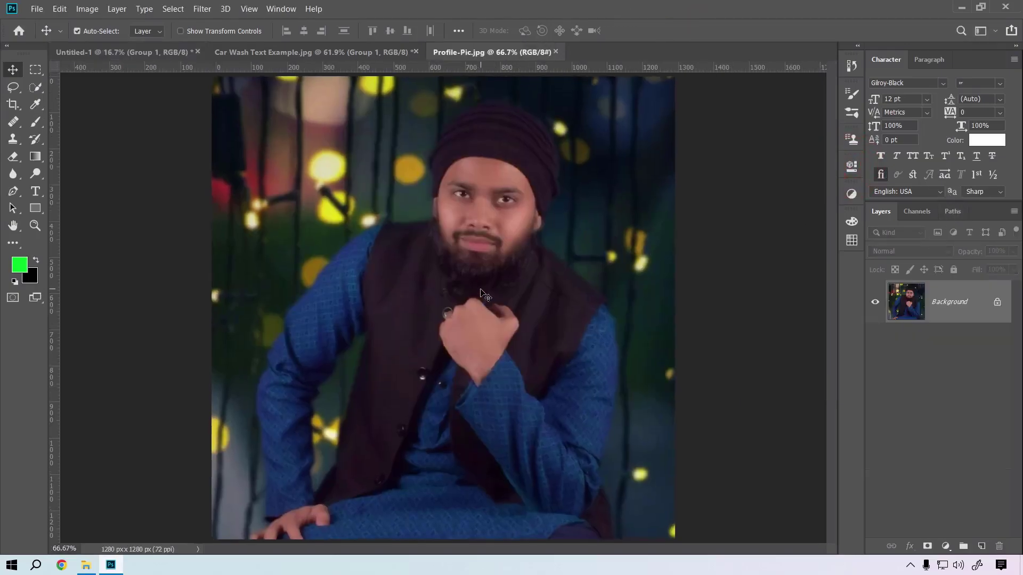
key("ctrl+minus")
scroll(485, 296, "up", 2)
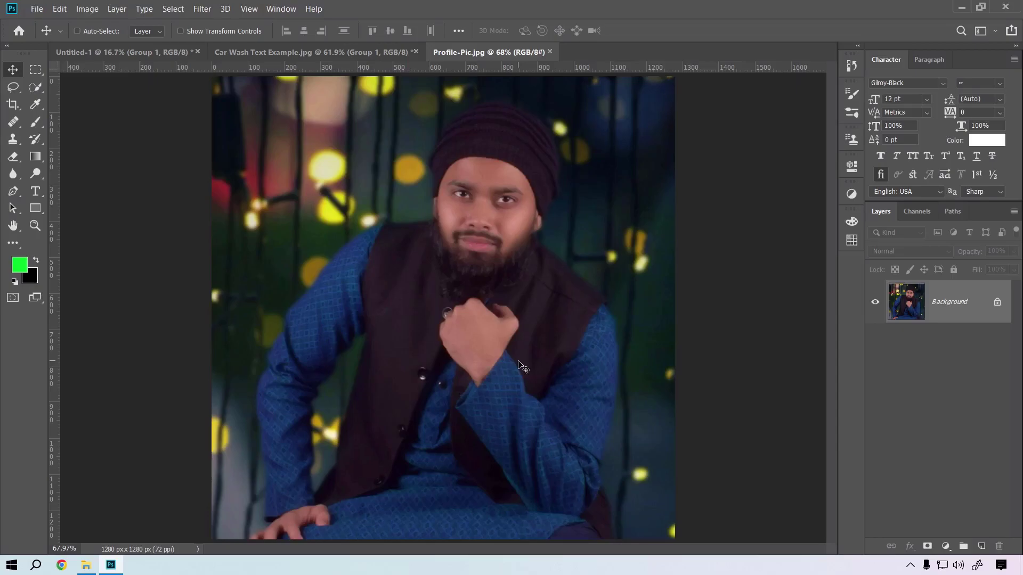
- Create a 1280 × 1280 px ellipse drawn From Center with the Ellipse Tool
left_click(37, 210)
right_click(37, 209)
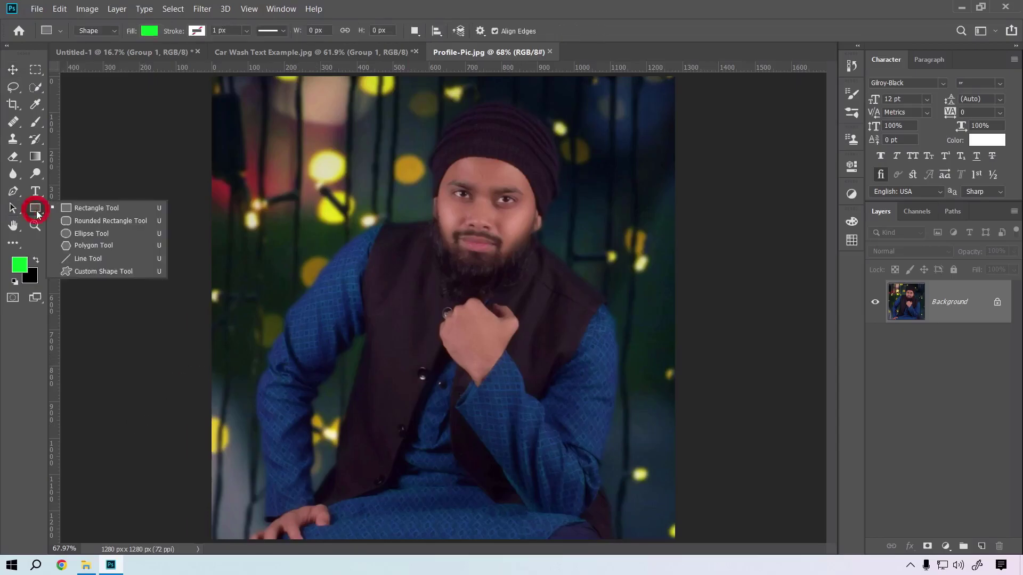
left_click(125, 234)
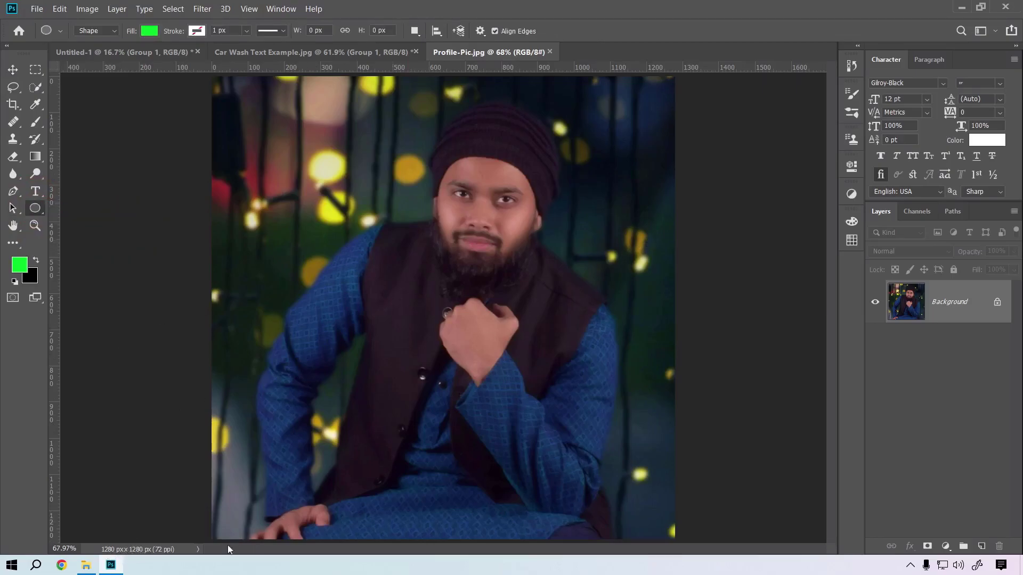
left_click(429, 284)
type("1")
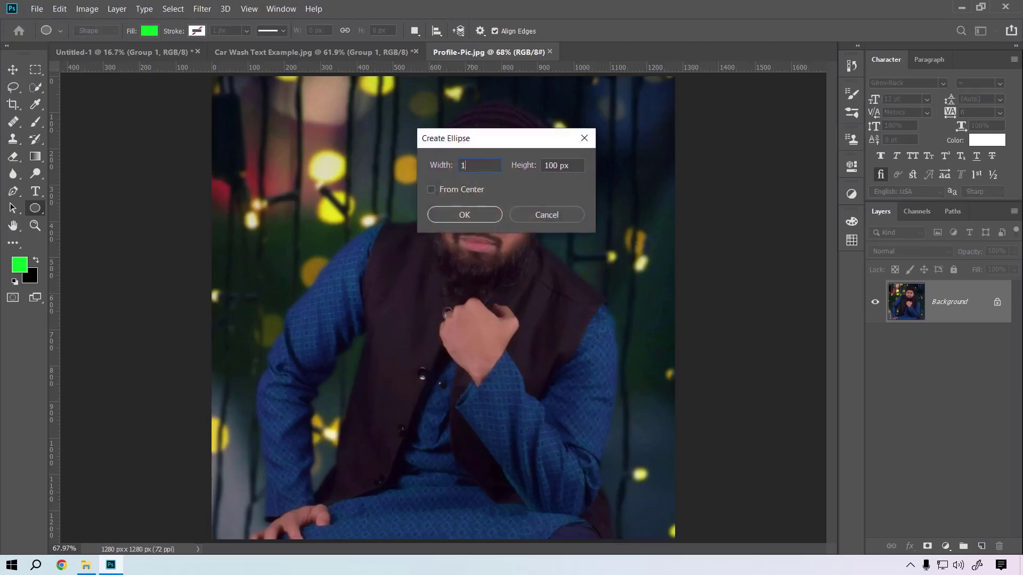
type("280")
key("Tab")
type("12")
left_click(431, 190)
left_click(478, 216)
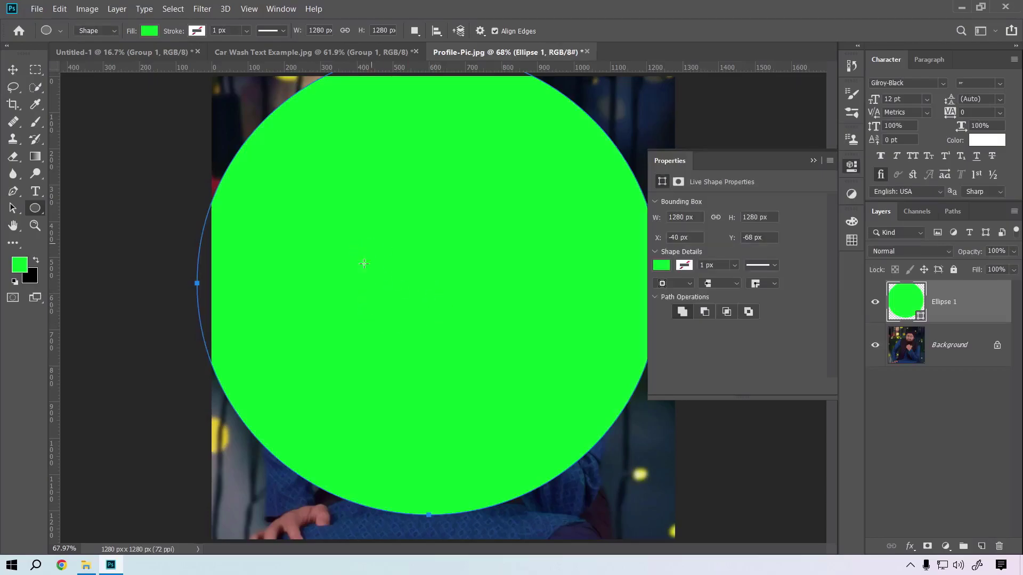
- Close the Properties panel and select the whole canvas from the Background thumbnail
left_click(851, 167)
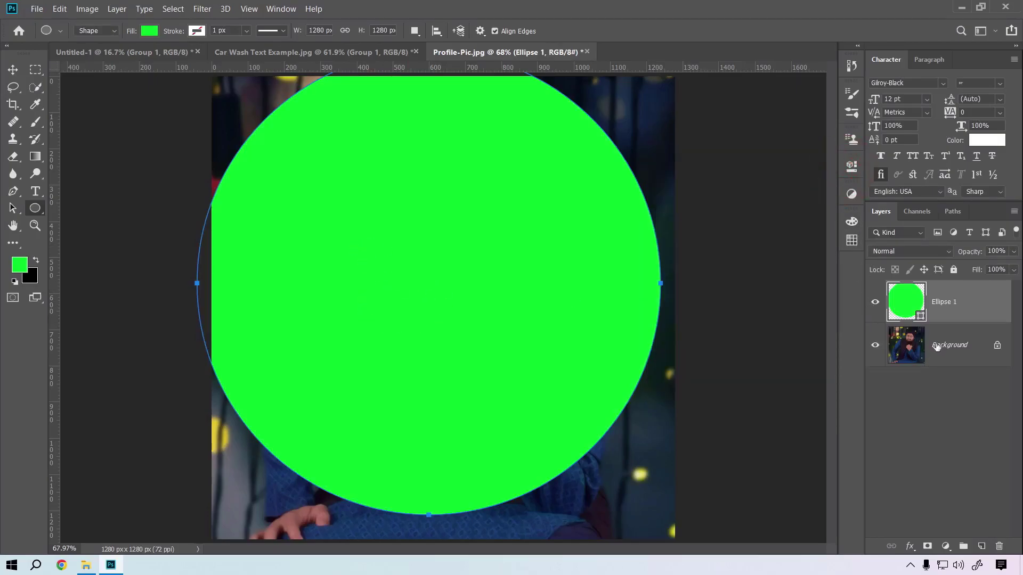
left_click(916, 356, "ctrl")
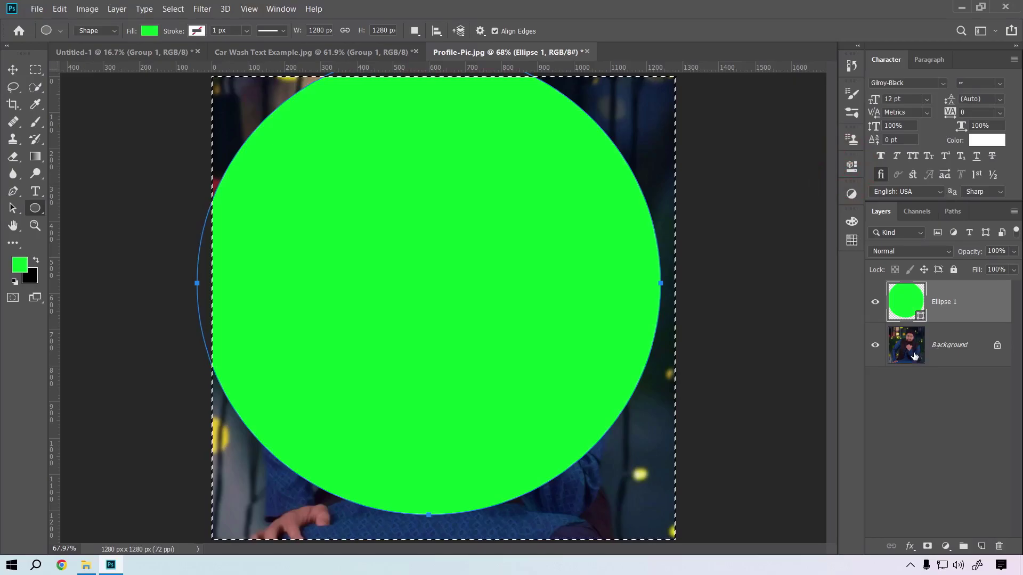
left_click(13, 70)
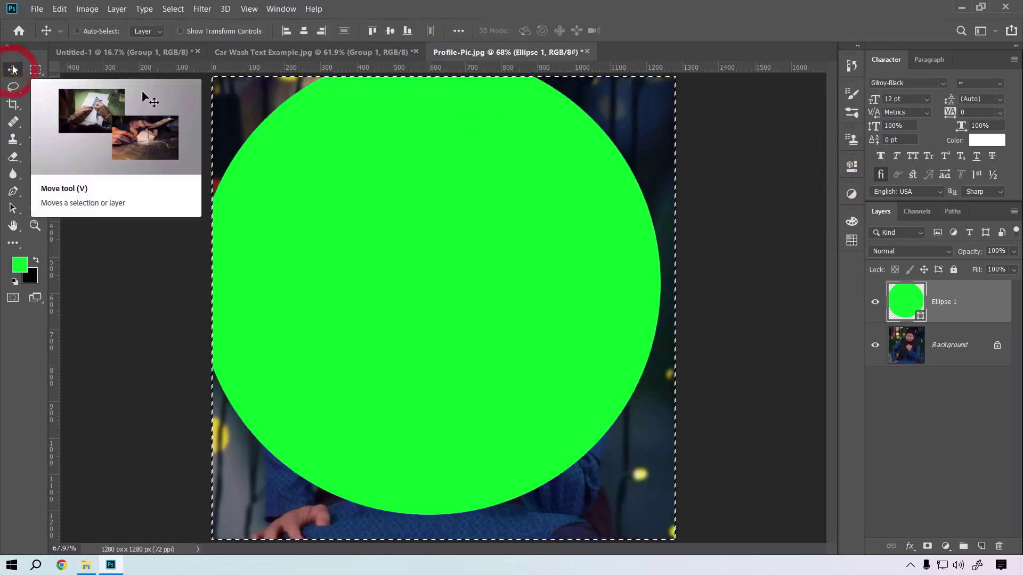
- Centre the circle horizontally and vertically on the canvas, then deselect
left_click(304, 30)
left_click(390, 30)
key("ctrl+d")
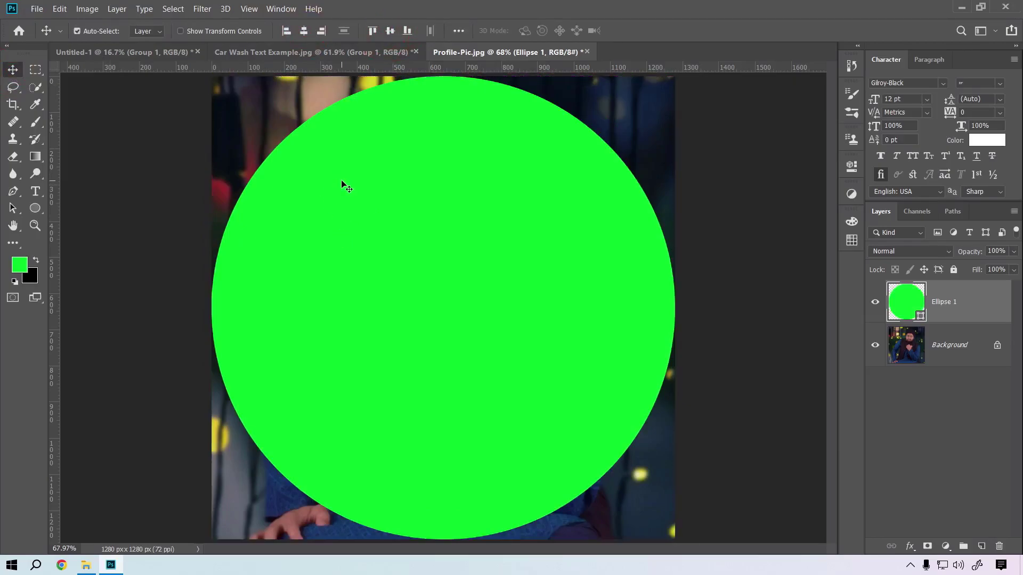
- Unlock Background as Layer 0, move Ellipse 1 below it, and clip the photo to the circle
left_click(944, 331, "alt")
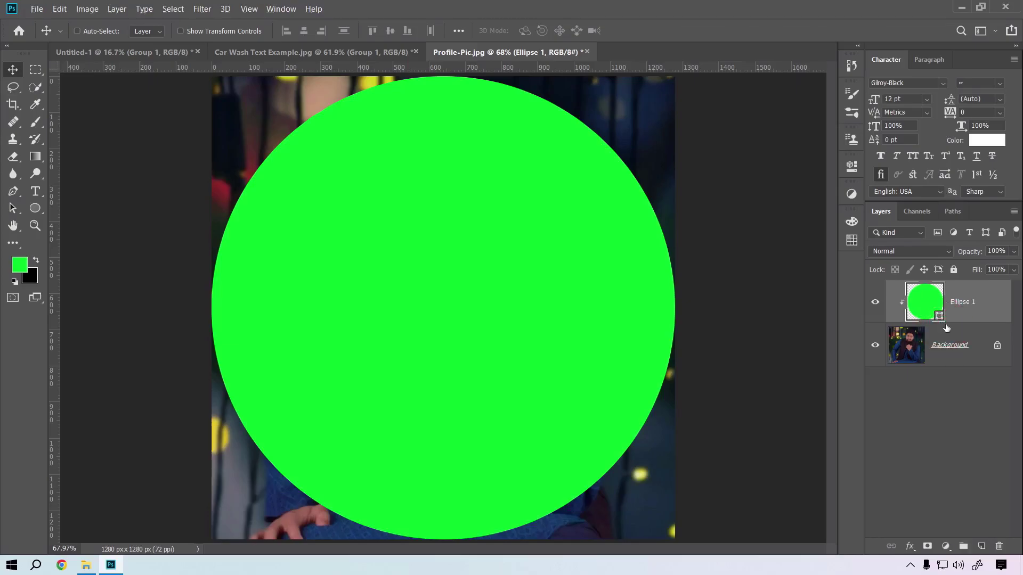
left_click_drag(958, 308, 961, 372)
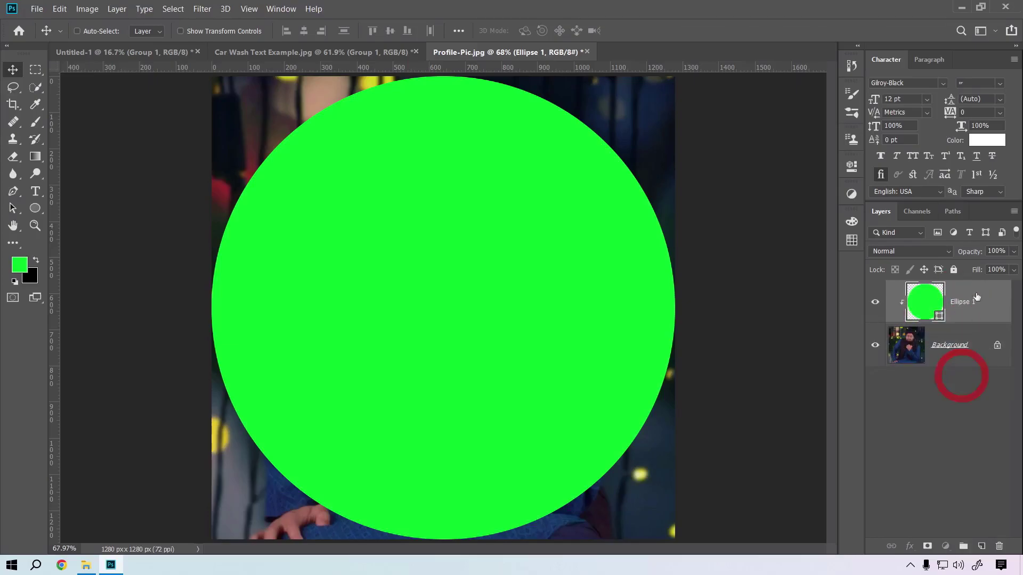
left_click(997, 347)
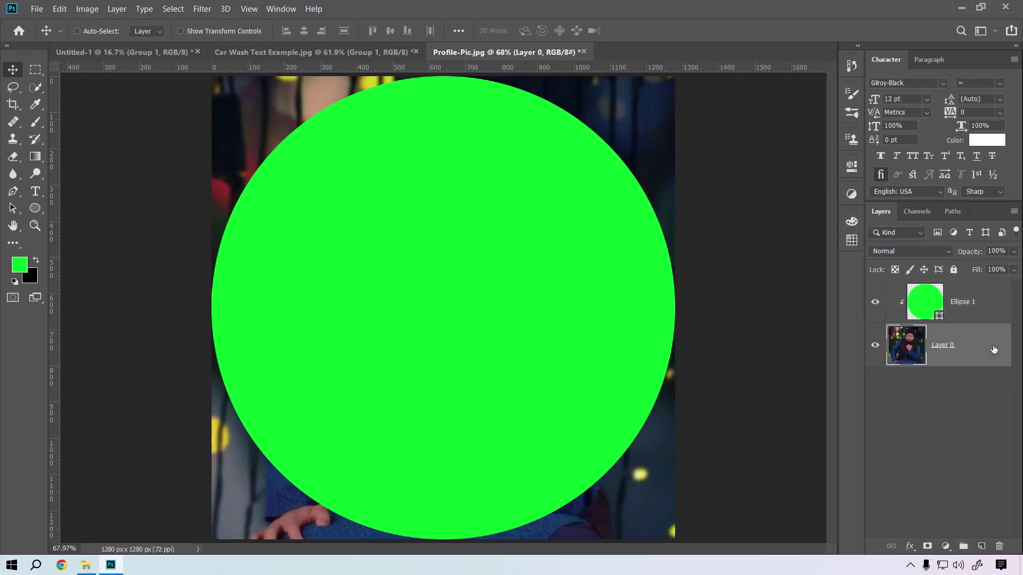
left_click(972, 297)
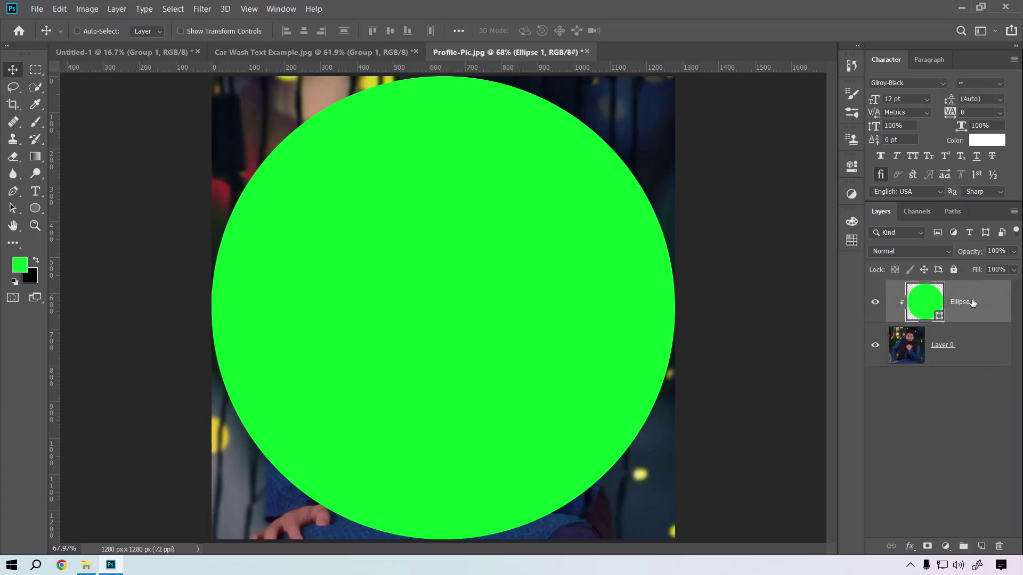
left_click_drag(972, 302, 967, 386)
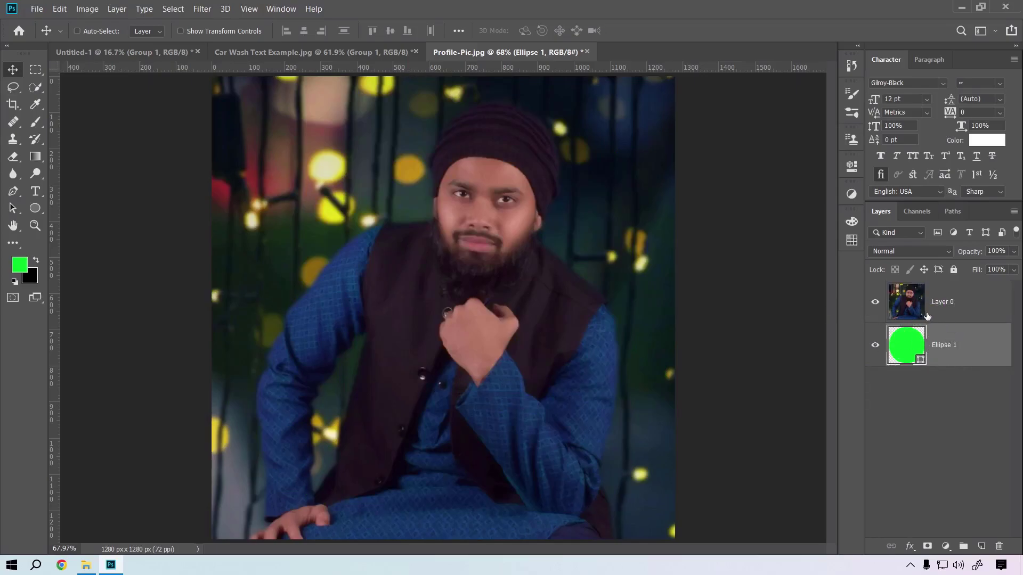
left_click(948, 320, "alt")
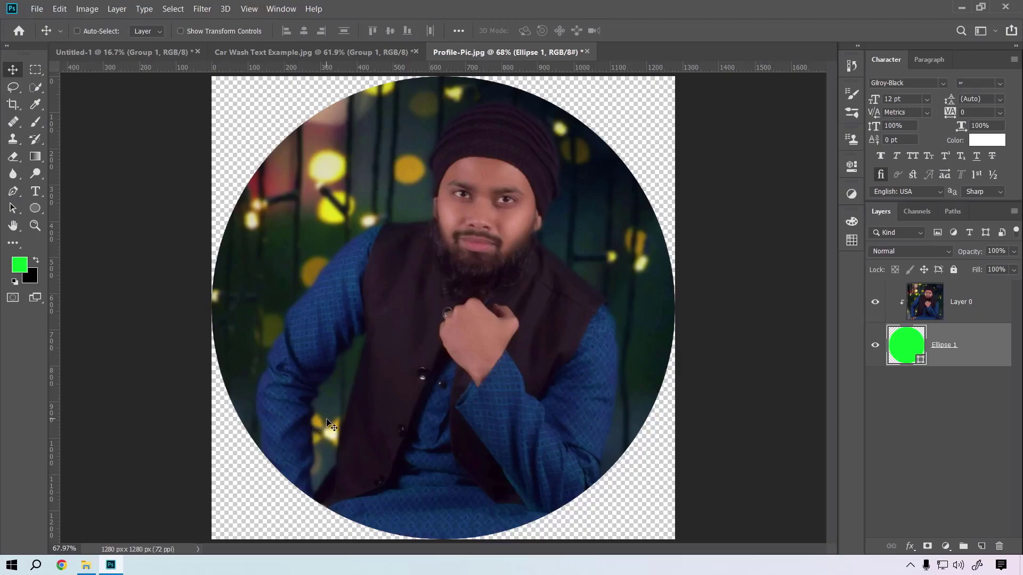
left_click(35, 208)
left_click(123, 247)
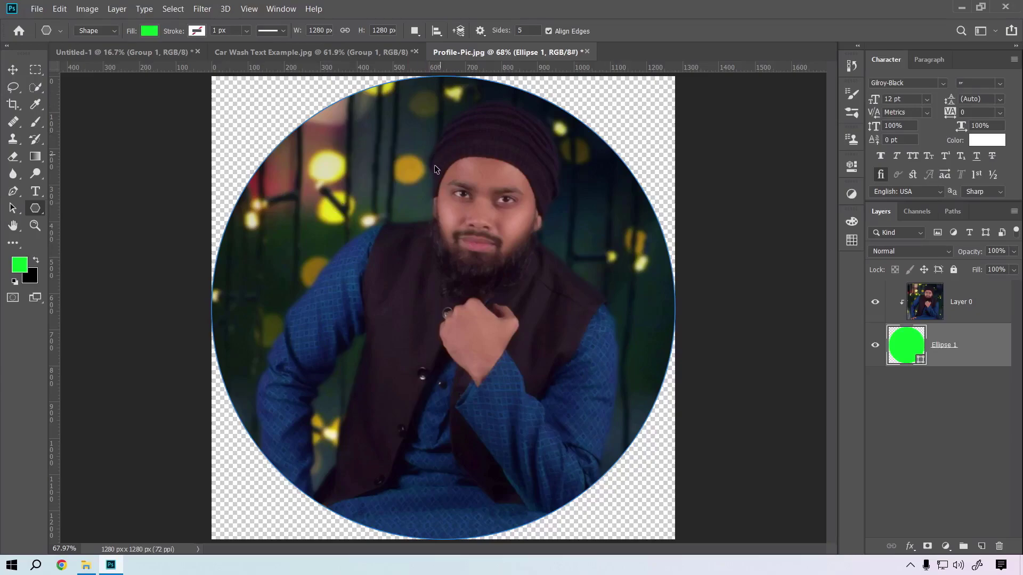
- Return to the Untitled-1 Ac icon document, draw a trial pentagon, and undo it
left_click(134, 52)
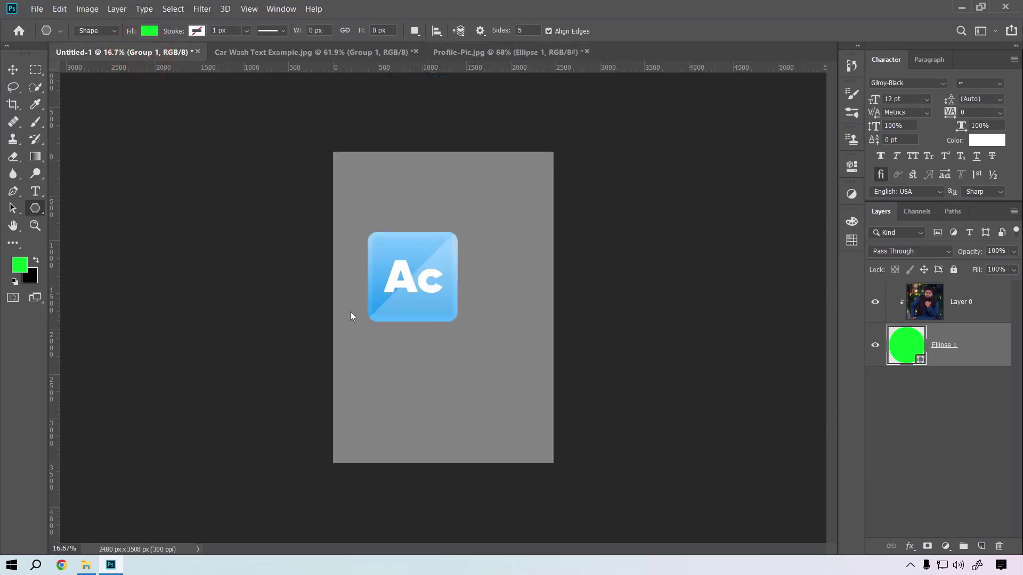
left_click(468, 355)
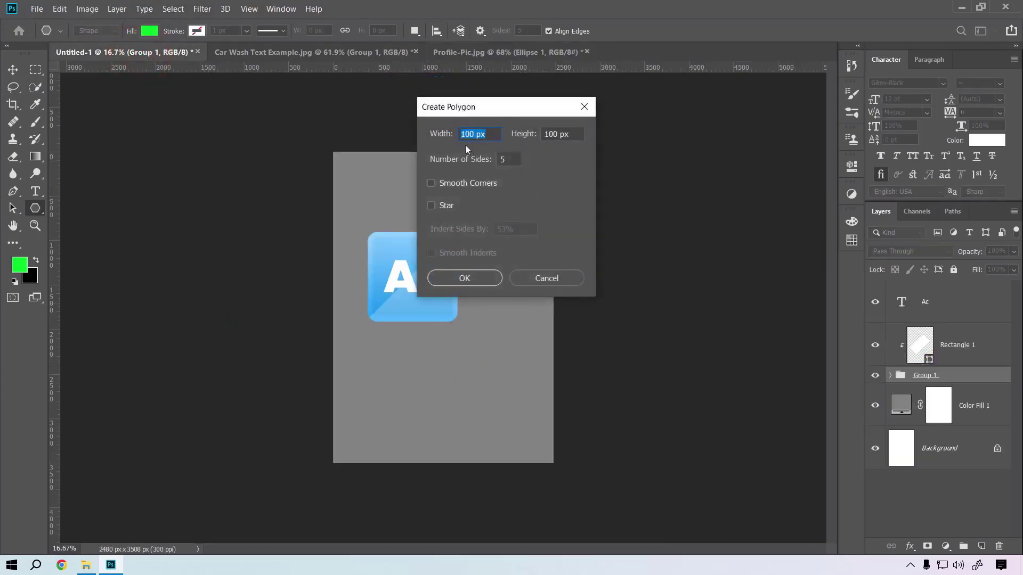
left_click(559, 283)
mouse_move(491, 296)
left_mouse_down()
mouse_move(510, 320)
mouse_move(494, 295)
mouse_move(500, 338)
left_mouse_up()
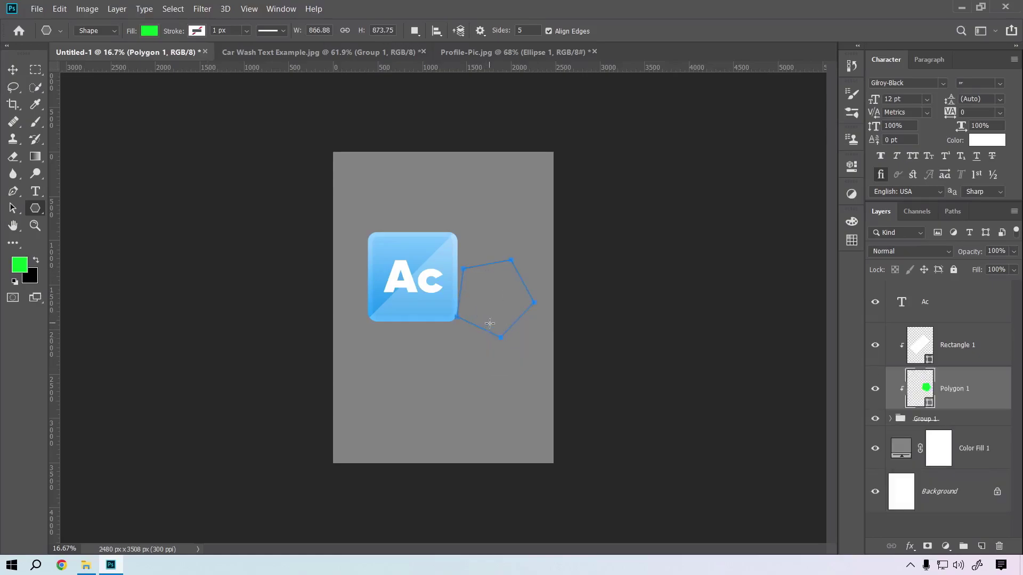
key("ctrl+z")
- Create a polygon with 10 sides, Smooth Corners and Star enabled
left_click(500, 328)
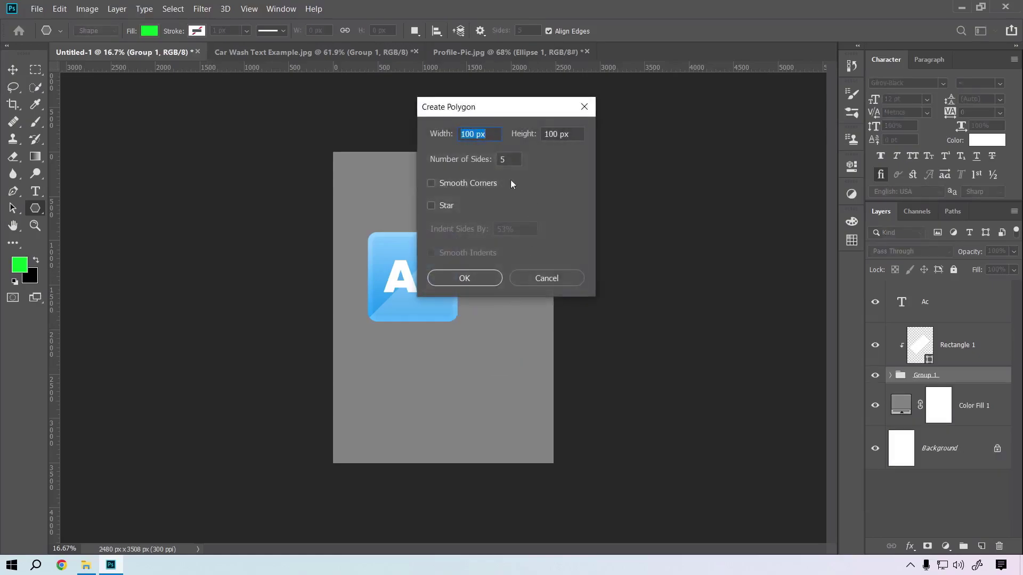
left_click(510, 160)
type("10")
key("Tab")
left_click(460, 182)
left_click(431, 206)
left_click(476, 277)
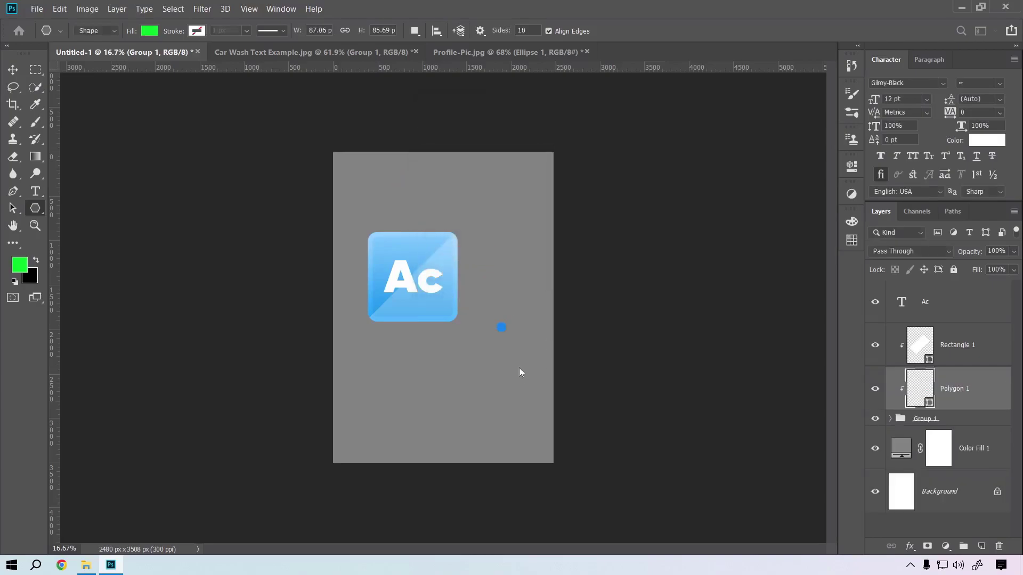
- Enlarge the rounded star below the Ac icon and move its layer above Ac
key("v")
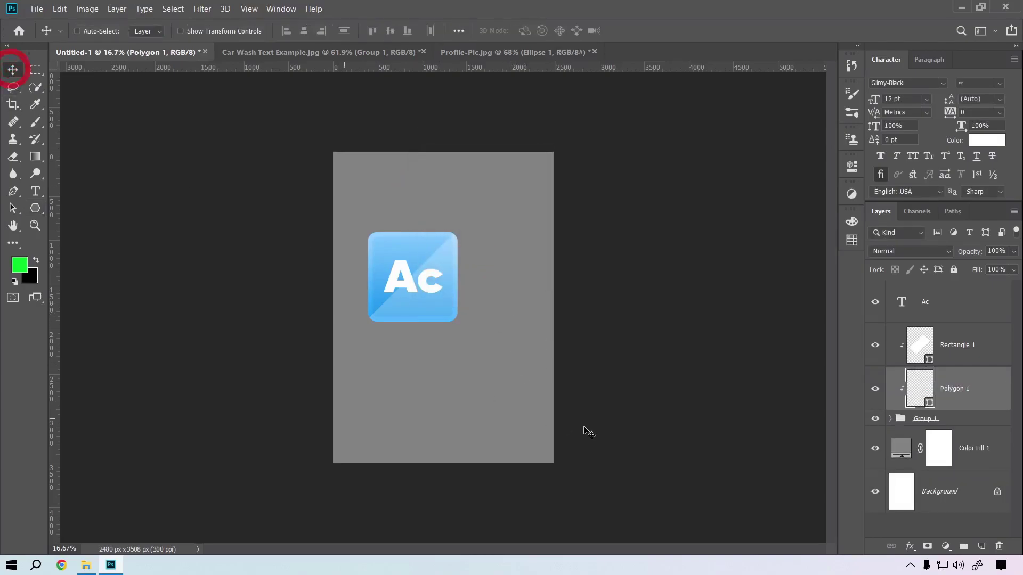
key("ctrl+t")
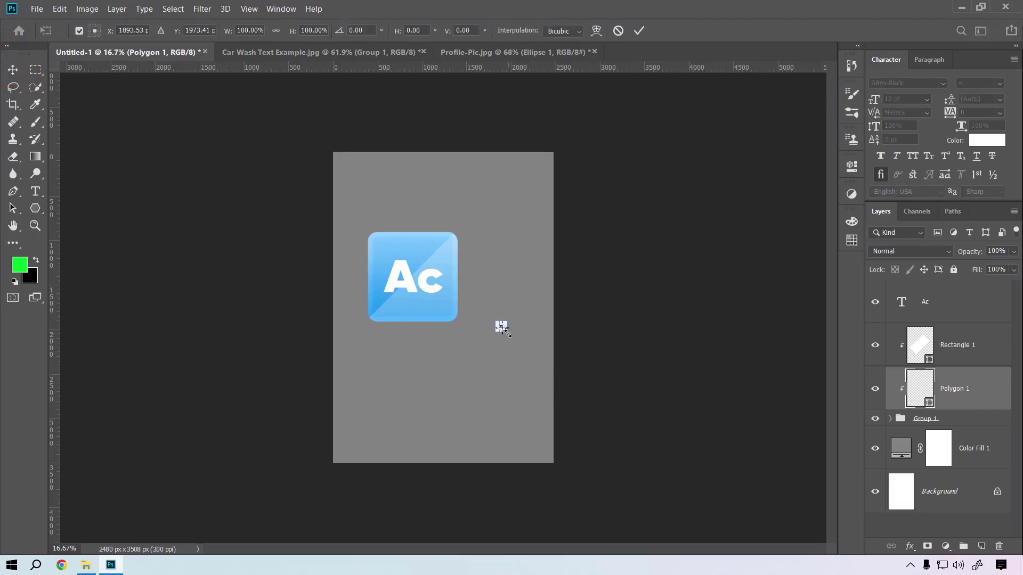
left_click_drag(503, 330, 554, 392)
left_click_drag(533, 297, 474, 375)
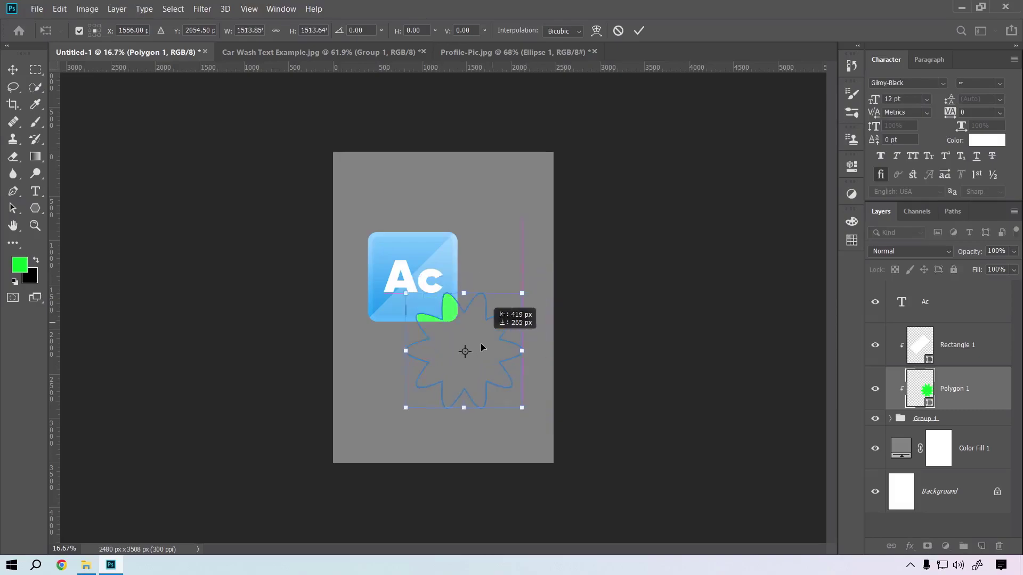
double_click(478, 356)
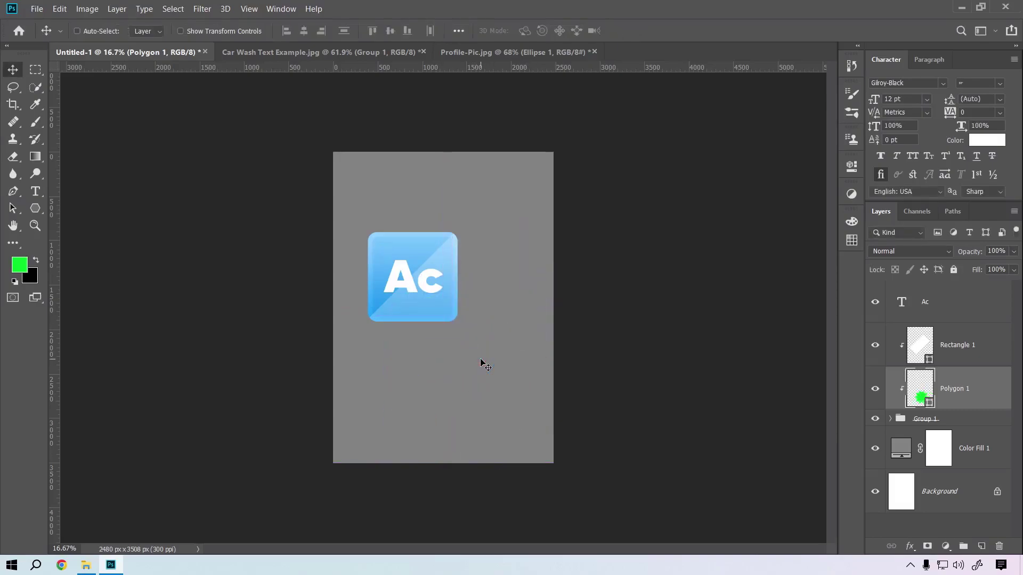
mouse_move(968, 392)
left_mouse_down()
mouse_move(966, 289)
mouse_move(969, 297)
left_mouse_up()
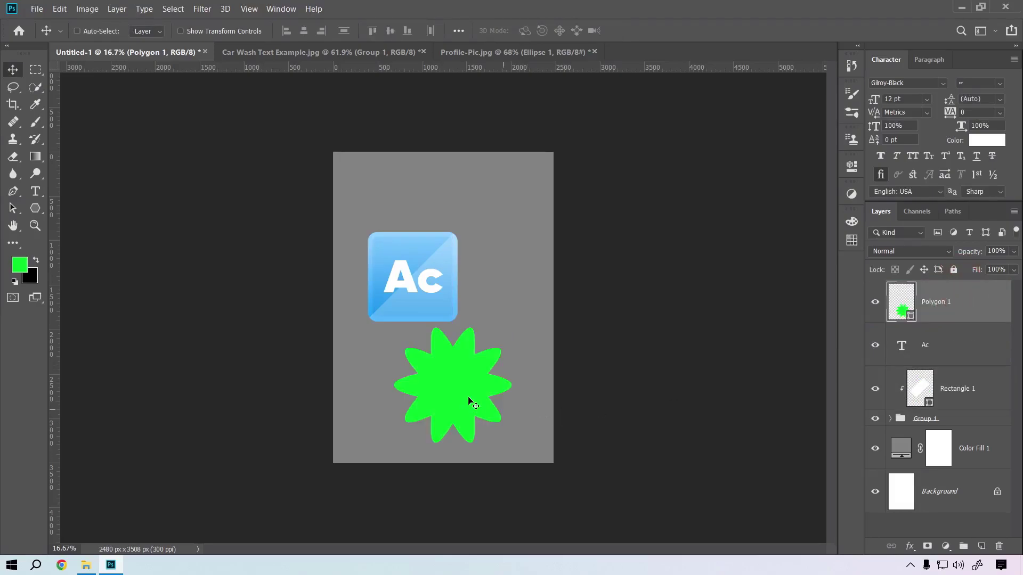
left_click_drag(484, 395, 511, 418)
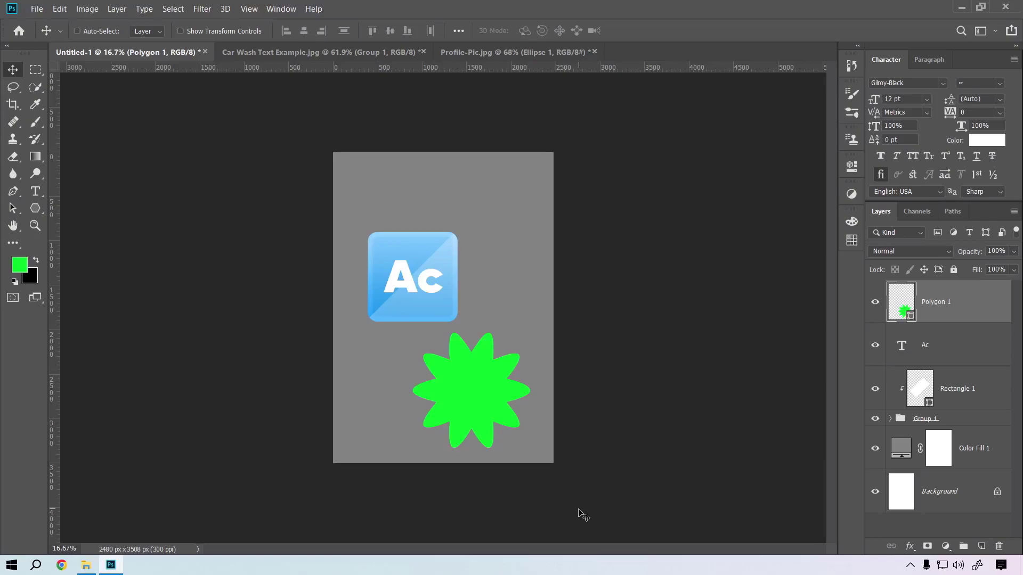
- Create a sharp-pointed star with Smooth Corners off and move it to the upper right
left_click(35, 208)
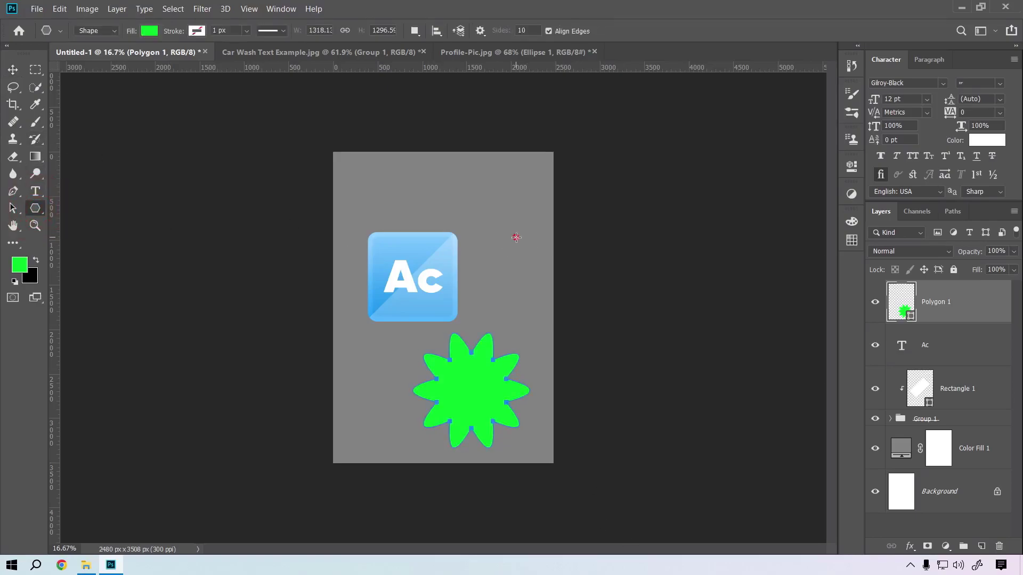
left_click(515, 237)
left_click(432, 184)
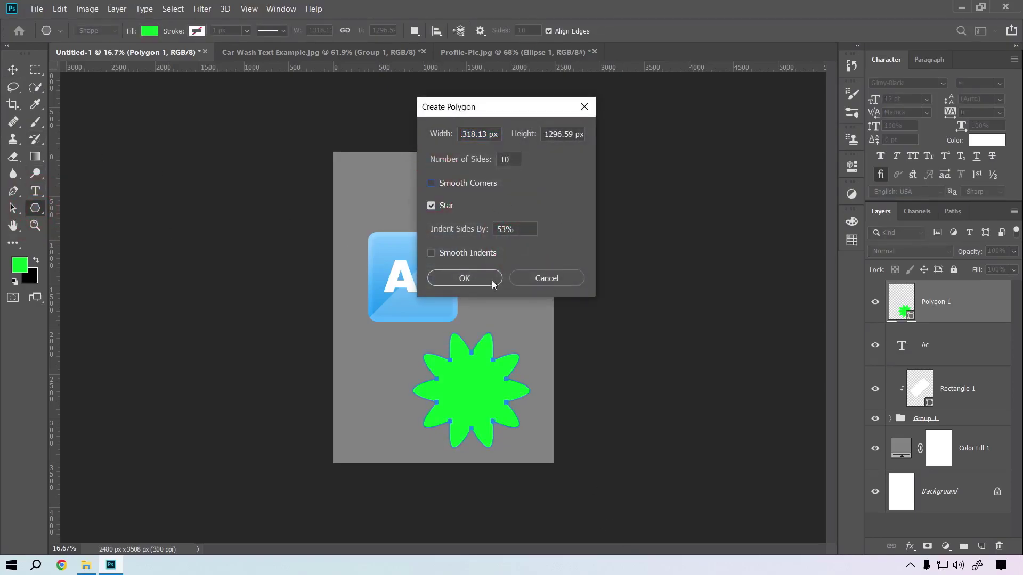
left_click(464, 278)
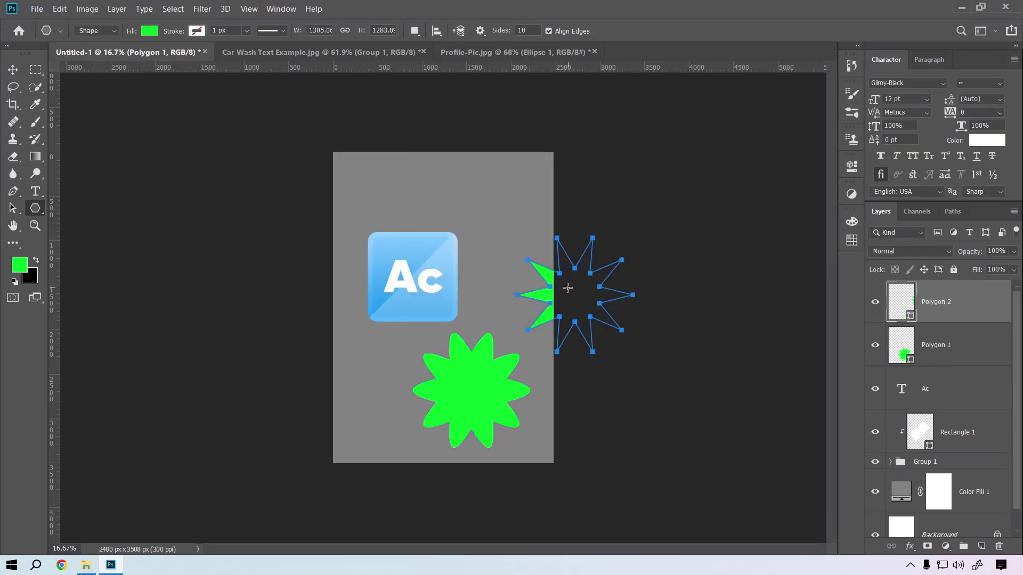
key("v")
mouse_move(544, 269)
left_mouse_down()
mouse_move(465, 238)
mouse_move(466, 191)
left_mouse_up()
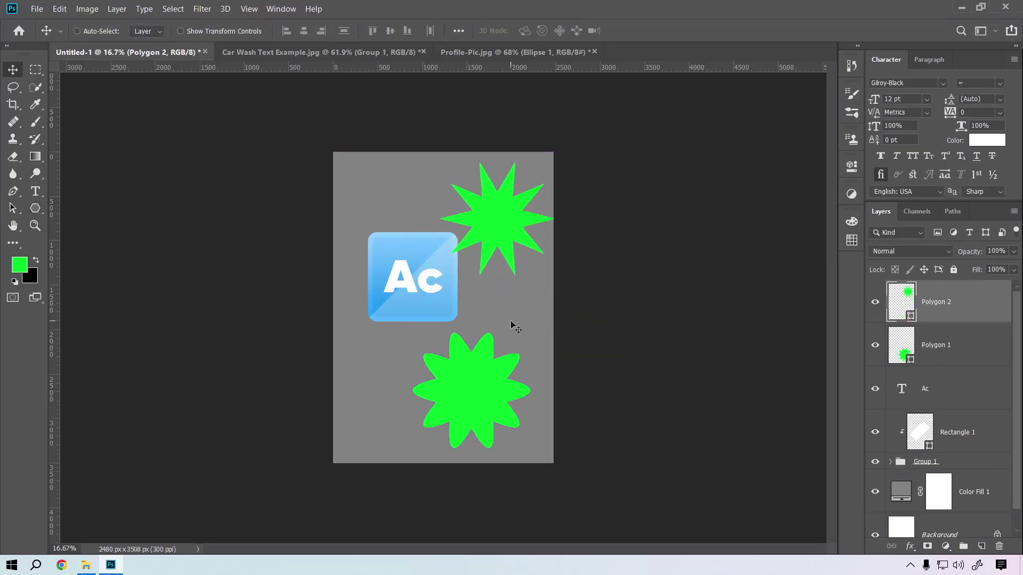
- Delete both the sharp star and the rounded green star
key("Delete")
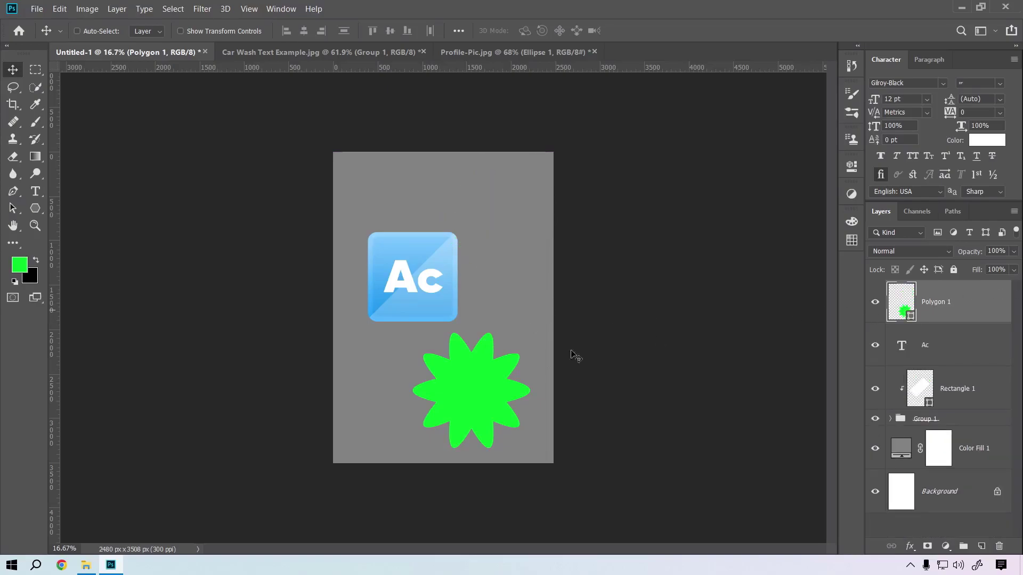
left_click(487, 407)
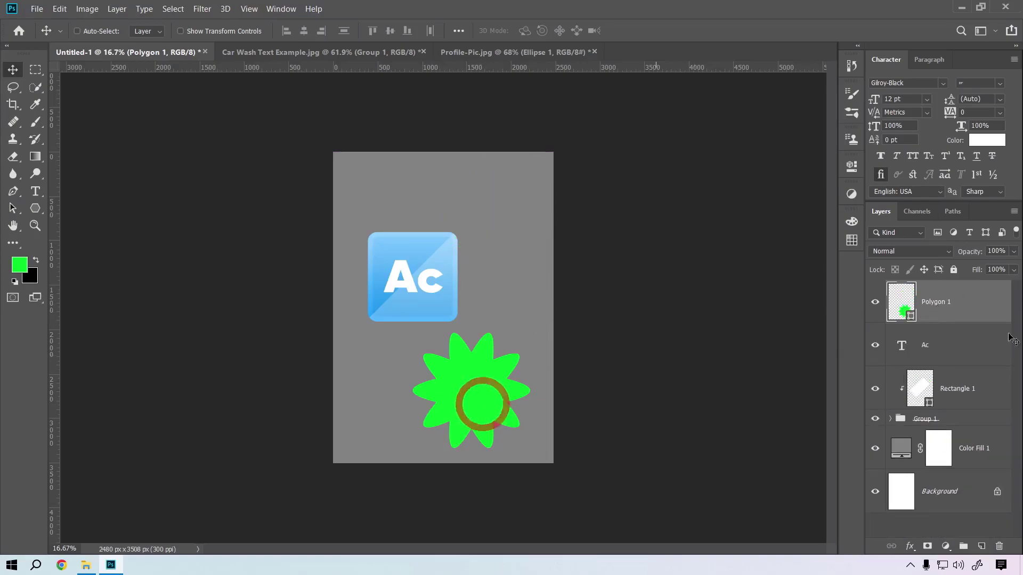
key("Delete")
- Open the polygon settings and dismiss them without drawing
left_click(35, 208)
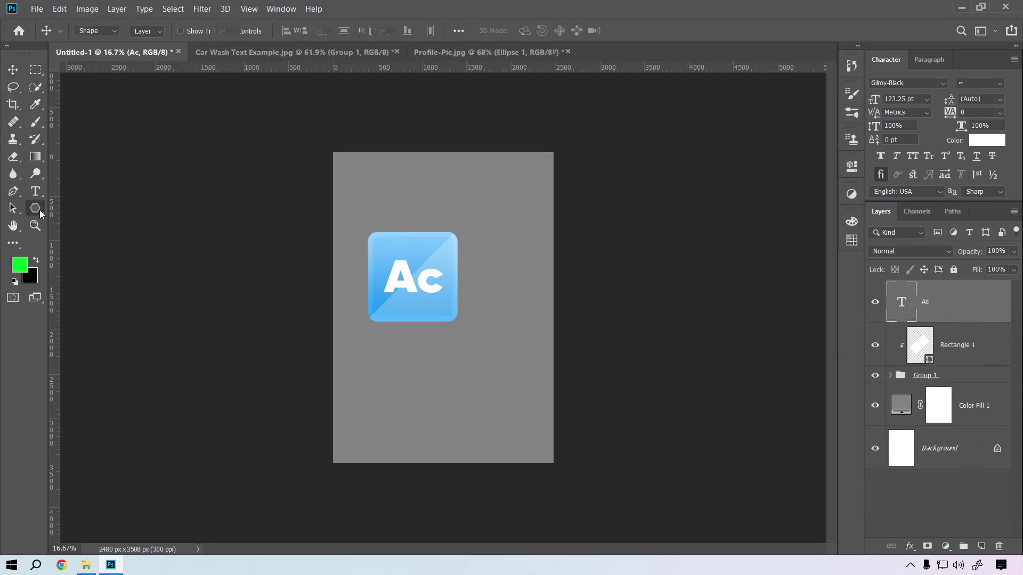
right_click(35, 208)
left_click(497, 287)
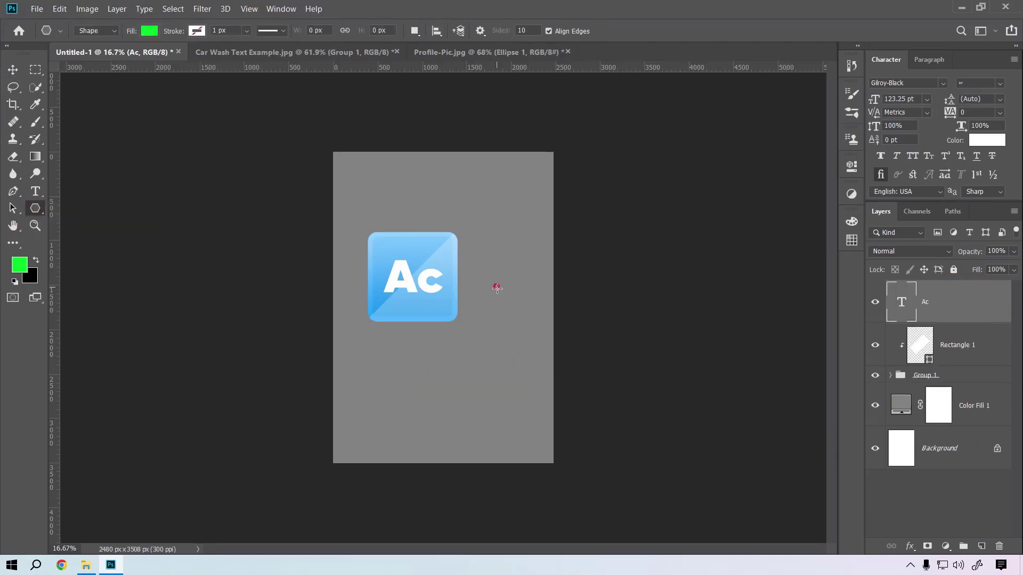
left_click(567, 275)
- Toggle visibility of the Ac, Rectangle 1 and Group 1 layers
left_click(874, 375)
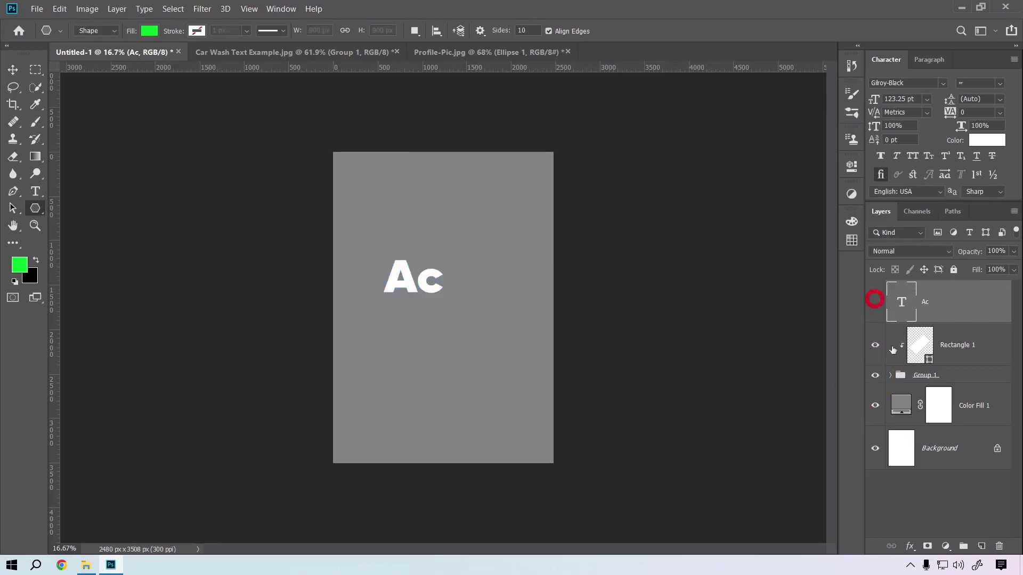
left_click(875, 302)
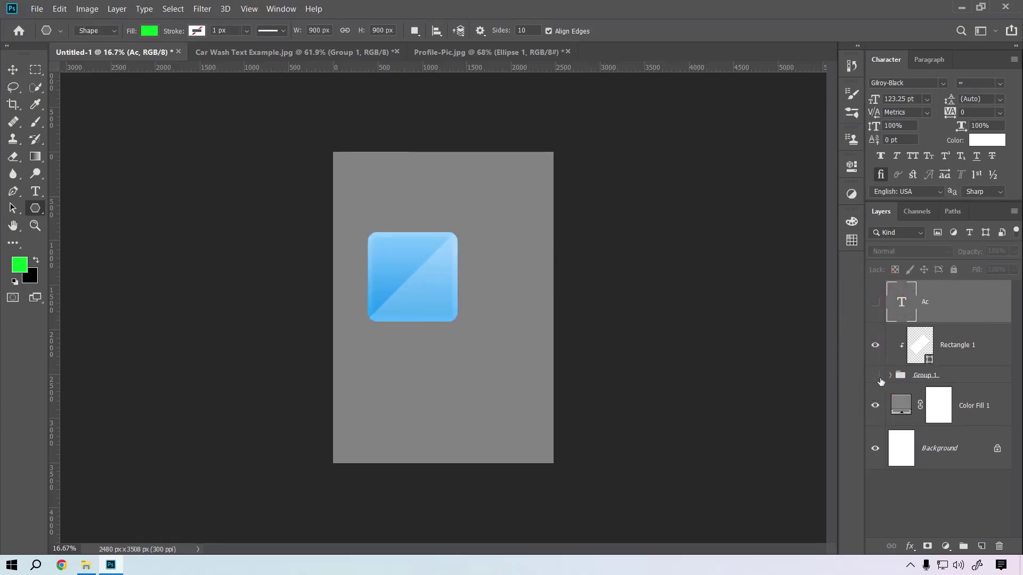
left_click(875, 375)
left_click(874, 344)
left_click(874, 375)
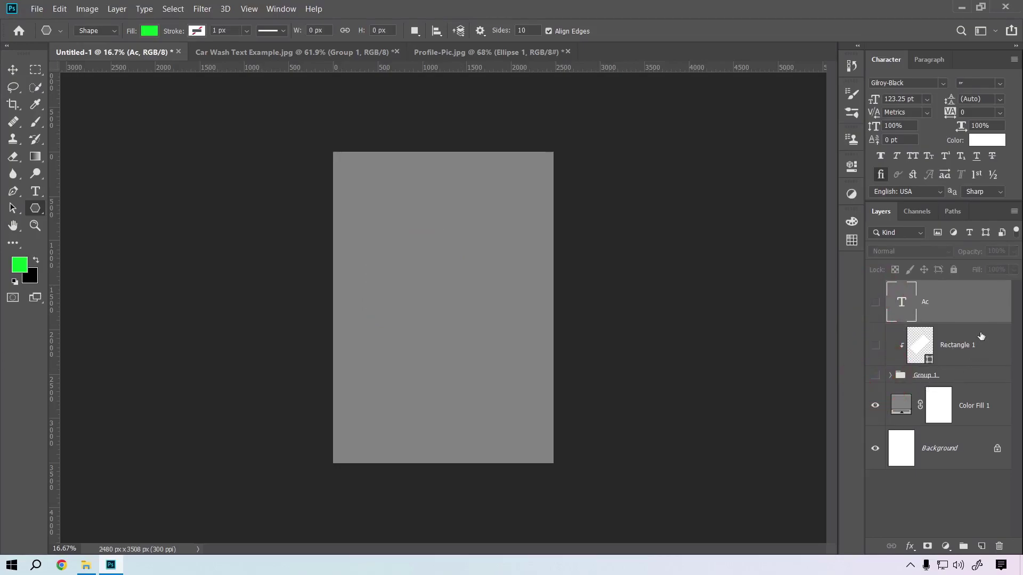
- Group Ac, Rectangle 1 and Group 1 into Group 2, then show Ac and Rectangle 1 again
left_click(974, 375, "shift")
key("ctrl+g")
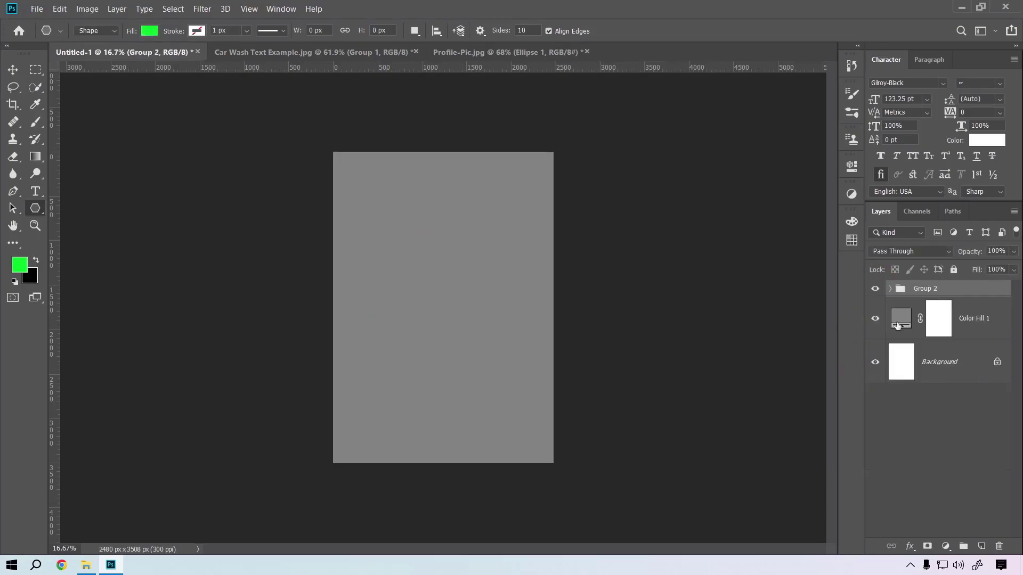
left_click(888, 289)
left_click(875, 318)
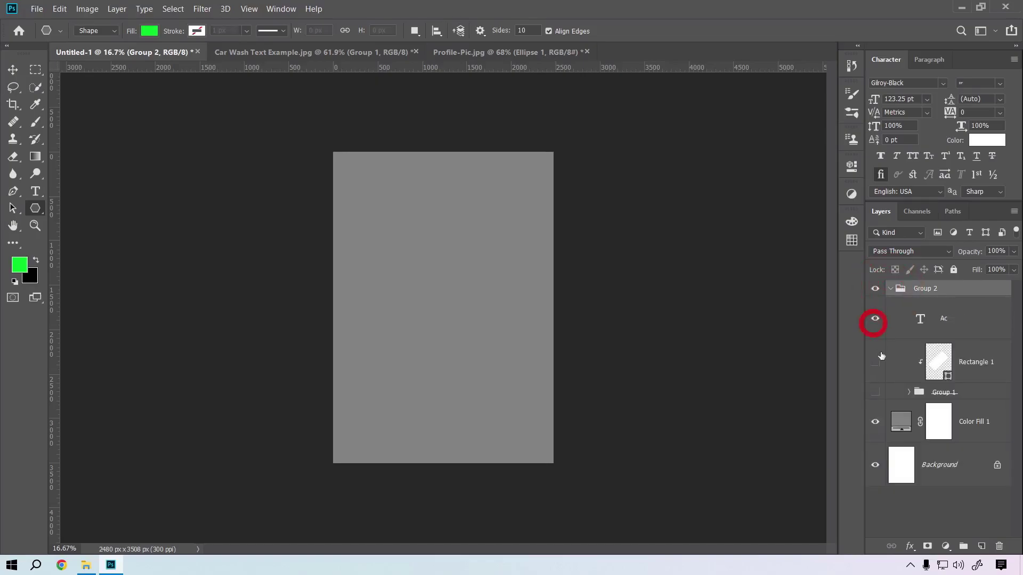
left_click(875, 362)
- Hide Group 2 and create a 3-sided polygon with Star unchecked
left_click(889, 289)
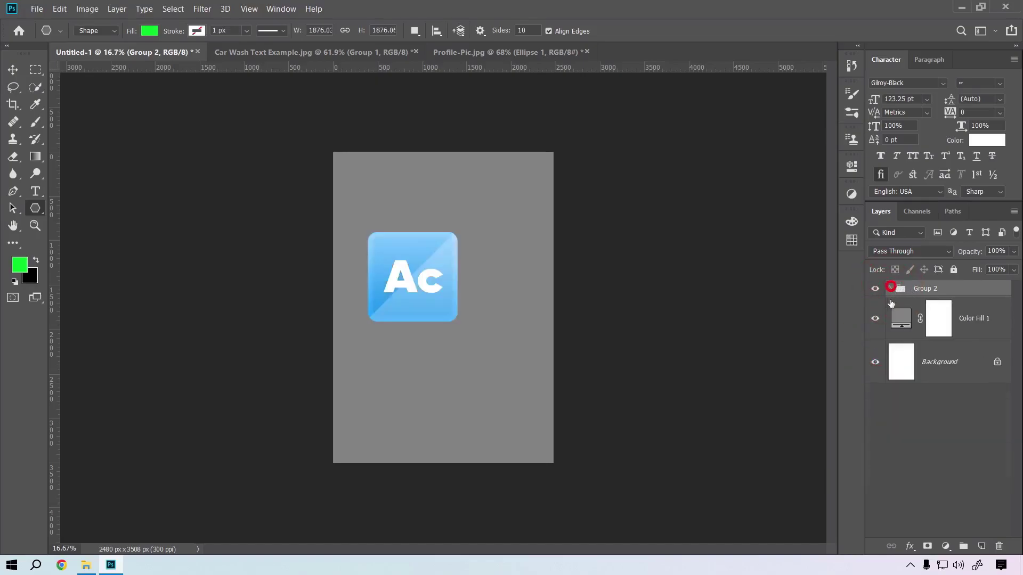
left_click(874, 288)
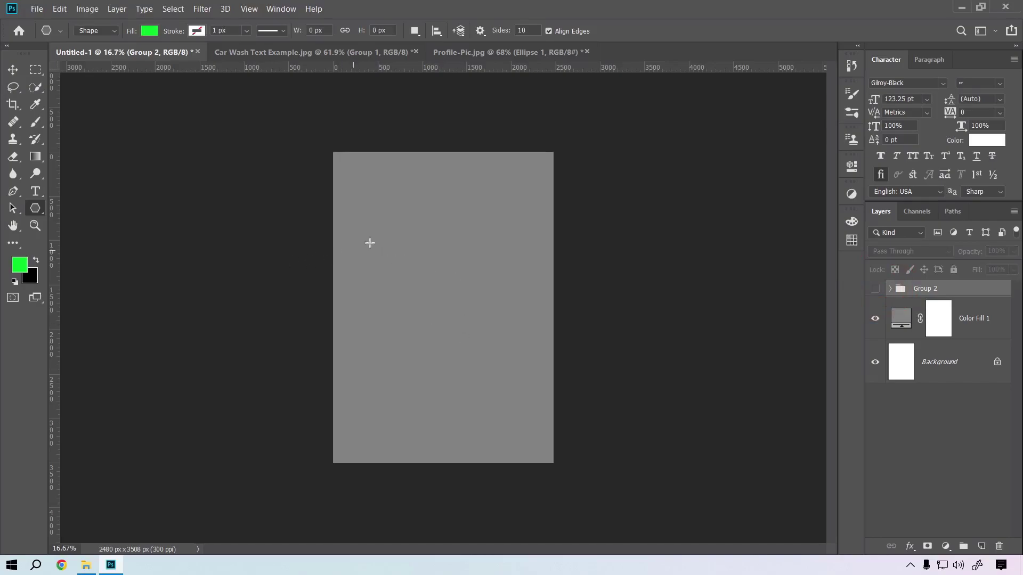
left_click(395, 212)
key("Tab")
key("Tab")
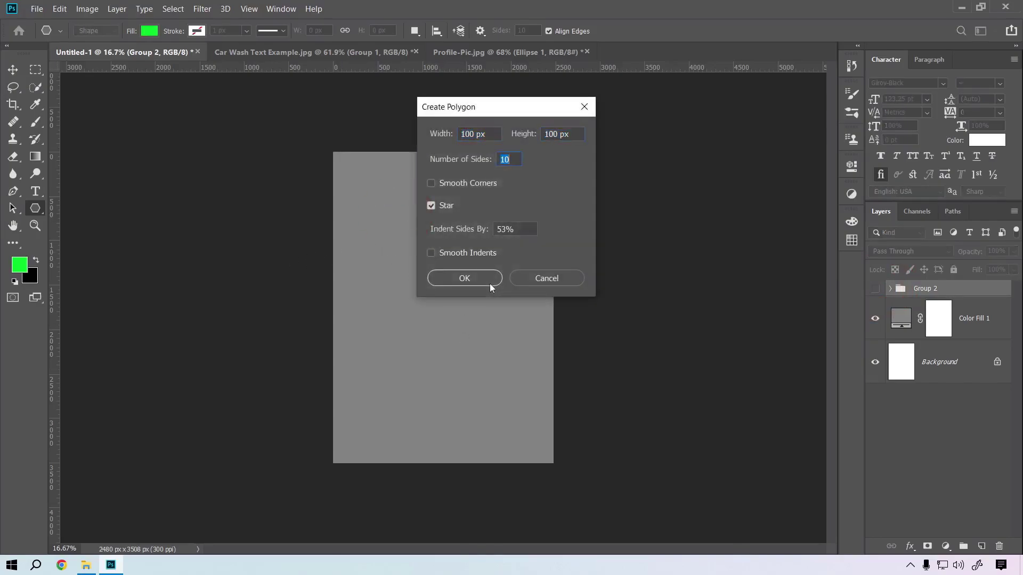
type("3")
key("Tab")
left_click(429, 209)
left_click(464, 280)
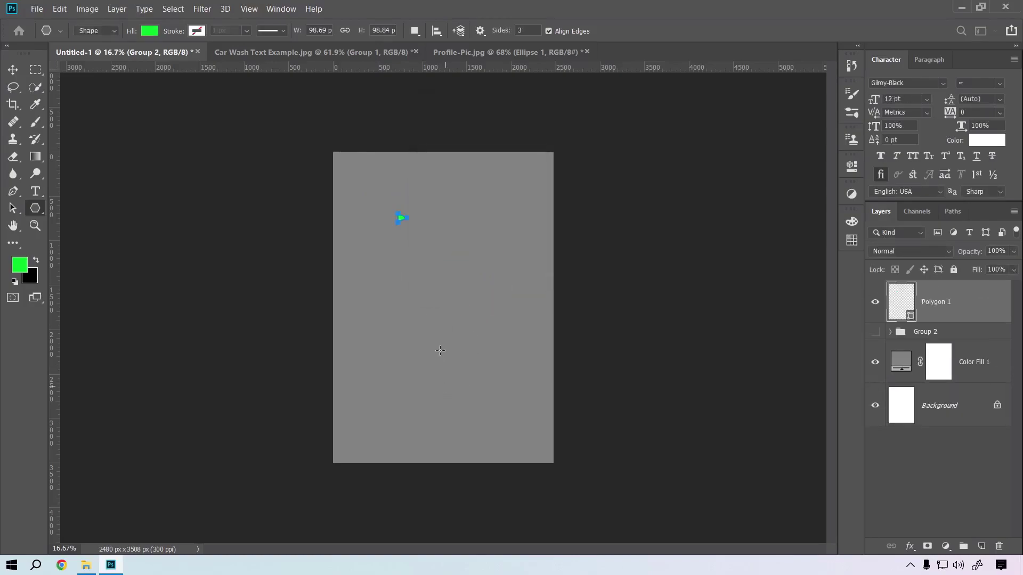
- Scale, rotate upward, widen and centre the triangle across the page's upper half
left_click(13, 70)
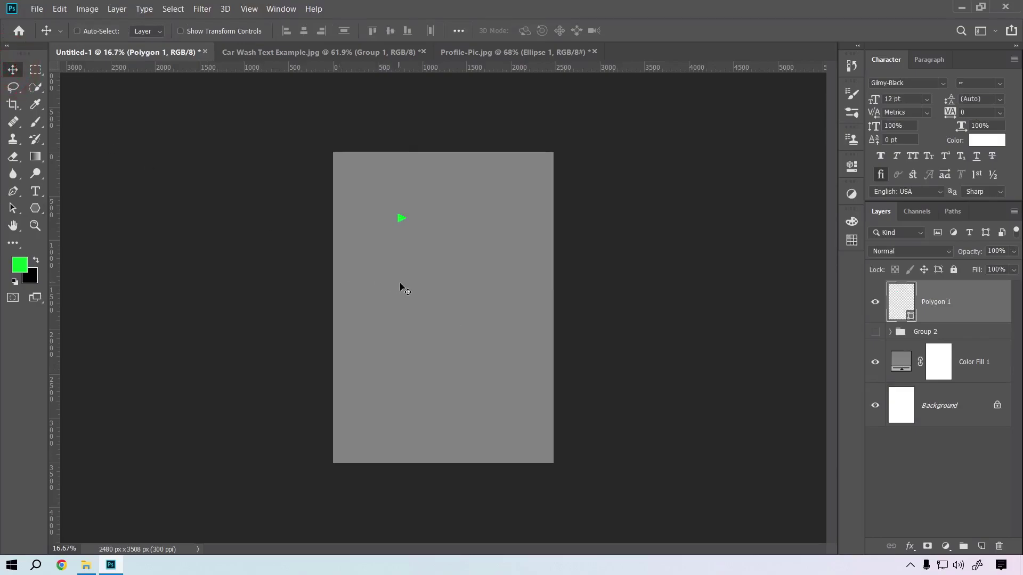
key("ctrl+t")
left_click_drag(408, 224, 457, 271)
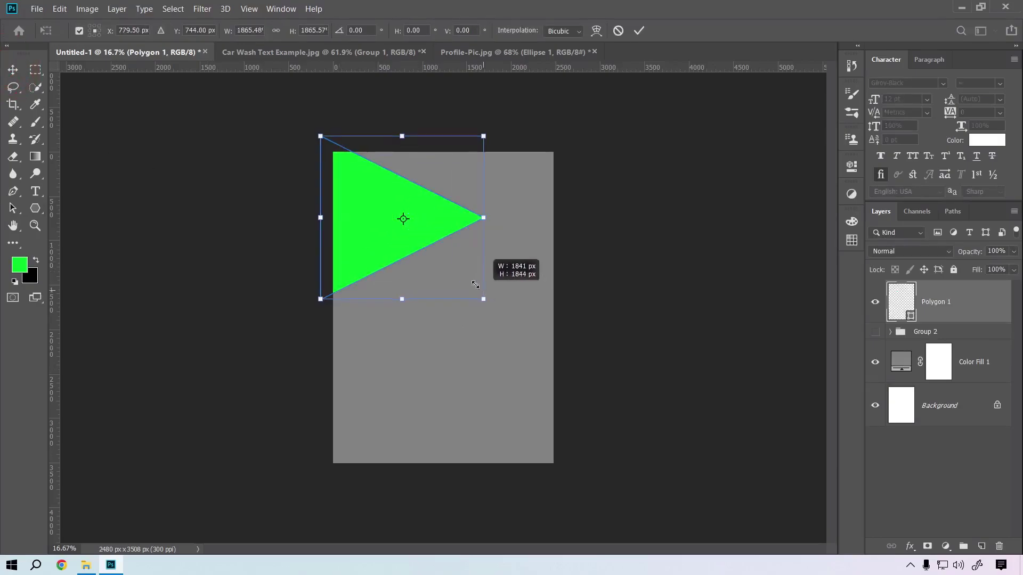
left_click_drag(457, 272, 467, 279)
left_click_drag(478, 146, 303, 100)
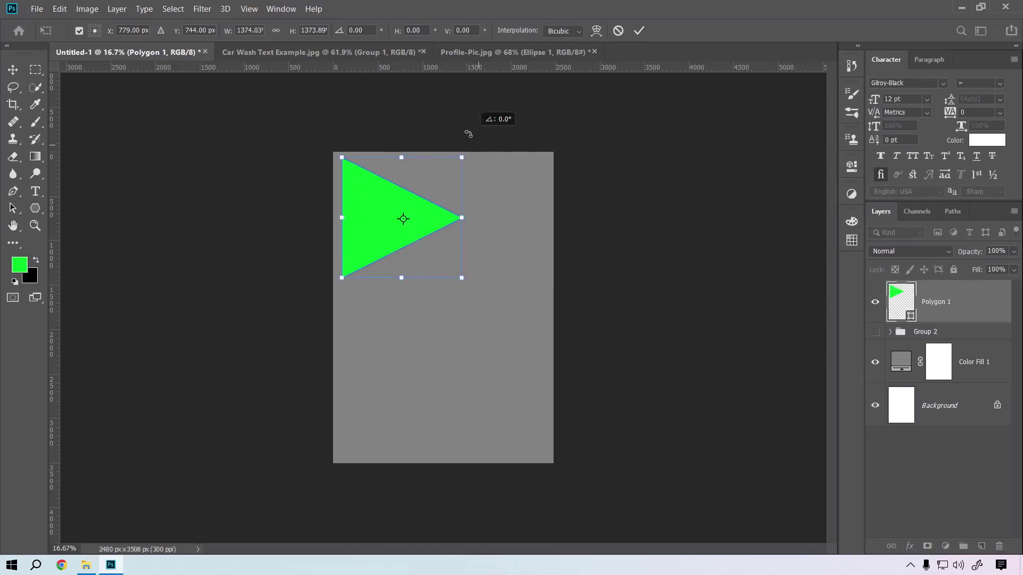
left_click_drag(417, 249, 458, 273)
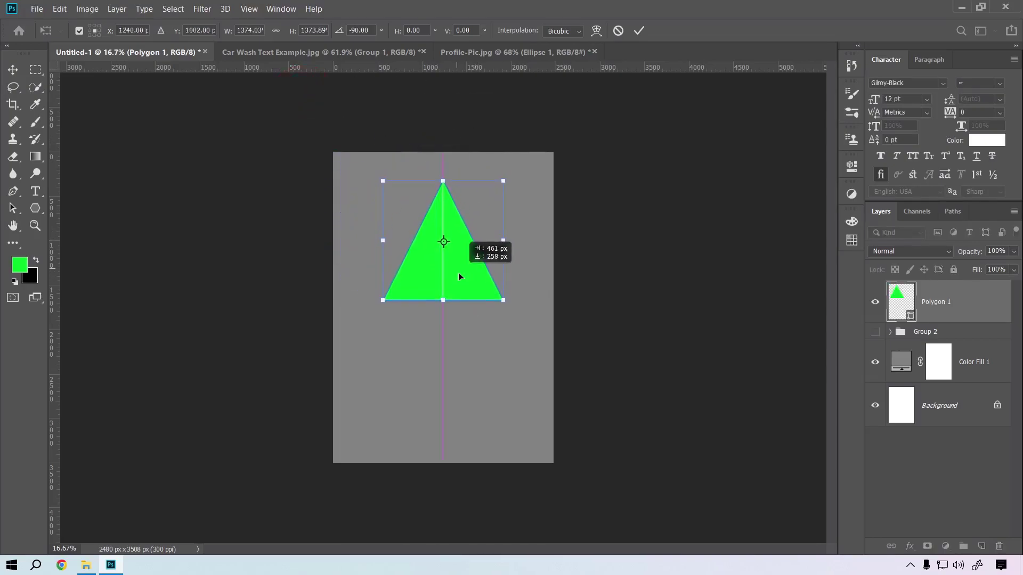
left_click_drag(506, 239, 542, 239)
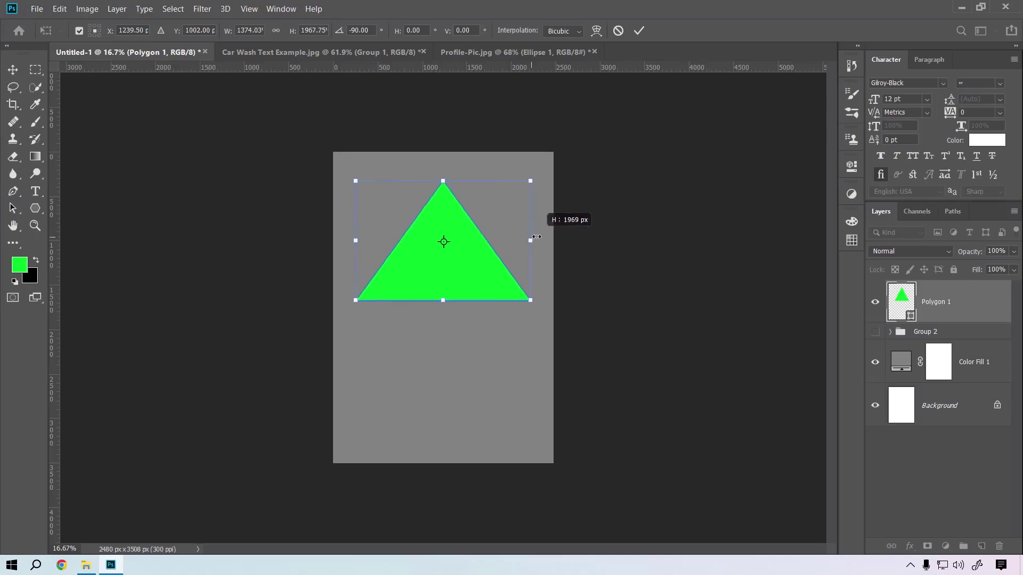
left_click_drag(484, 276, 489, 275)
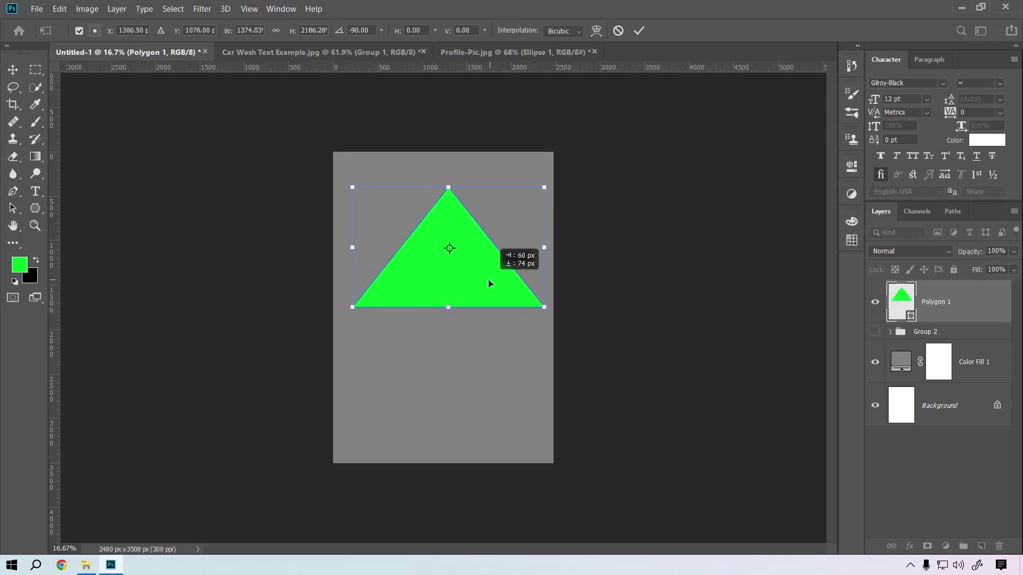
key("Return")
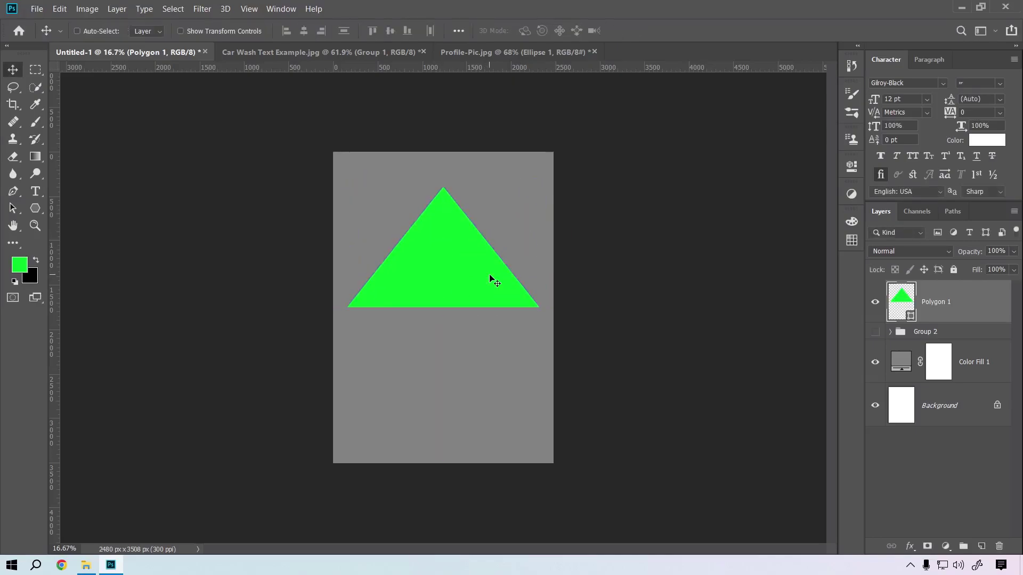
scroll(483, 283, "up", 1)
- Draw a wide rectangle under the triangle and a narrow tall one below it
right_click(35, 209)
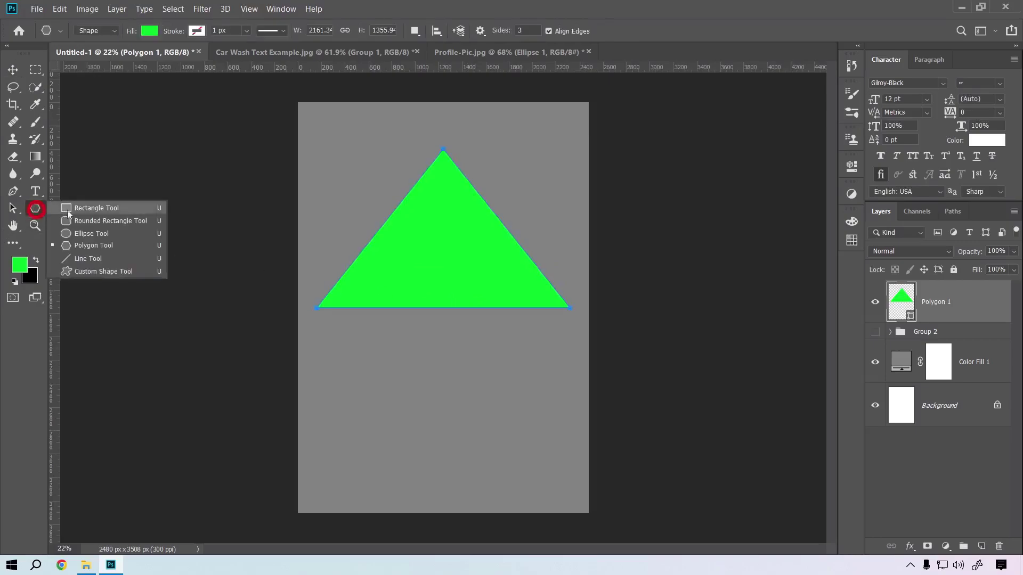
left_click(85, 210)
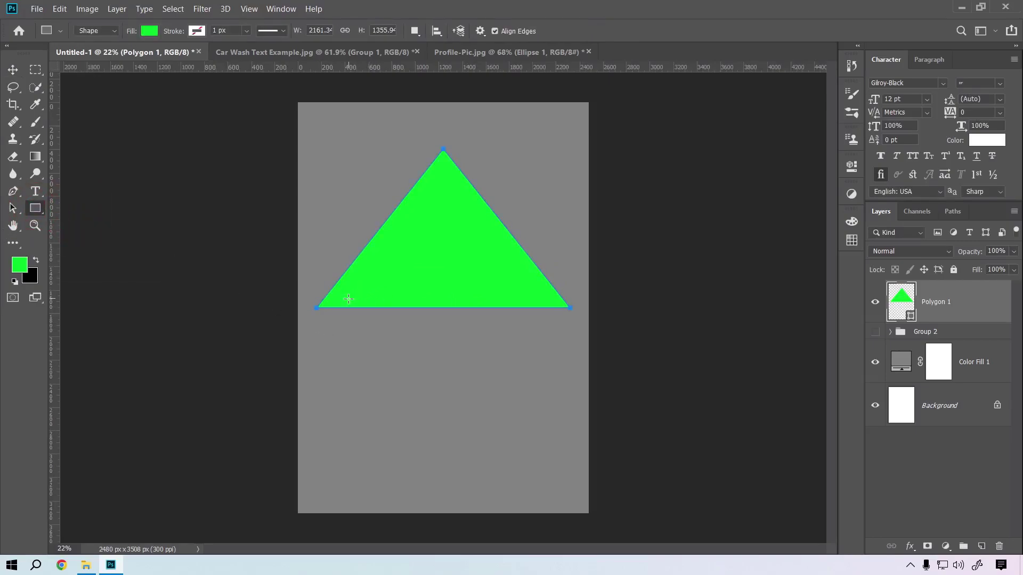
left_click_drag(345, 296, 539, 404)
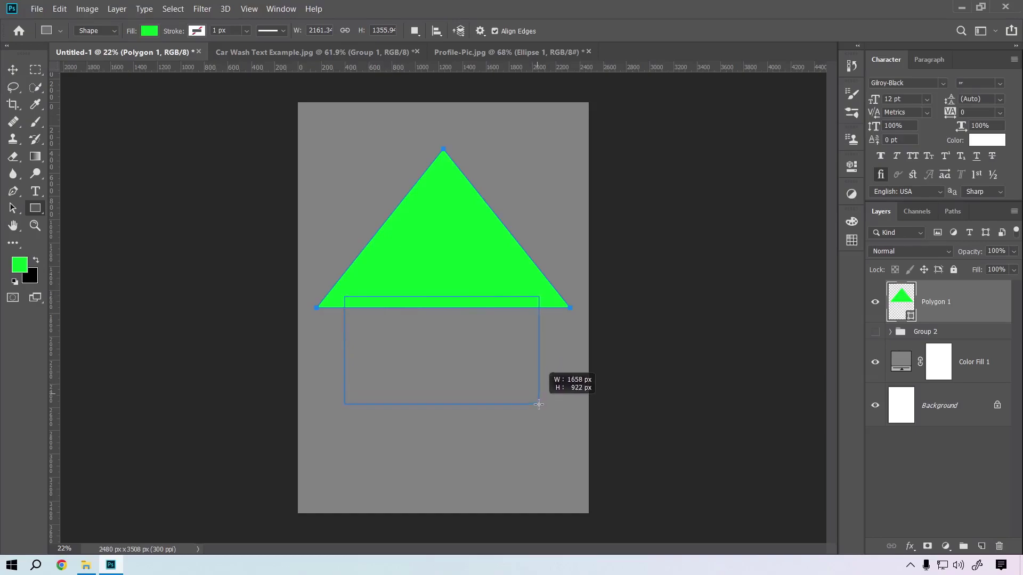
left_click_drag(539, 403, 545, 414)
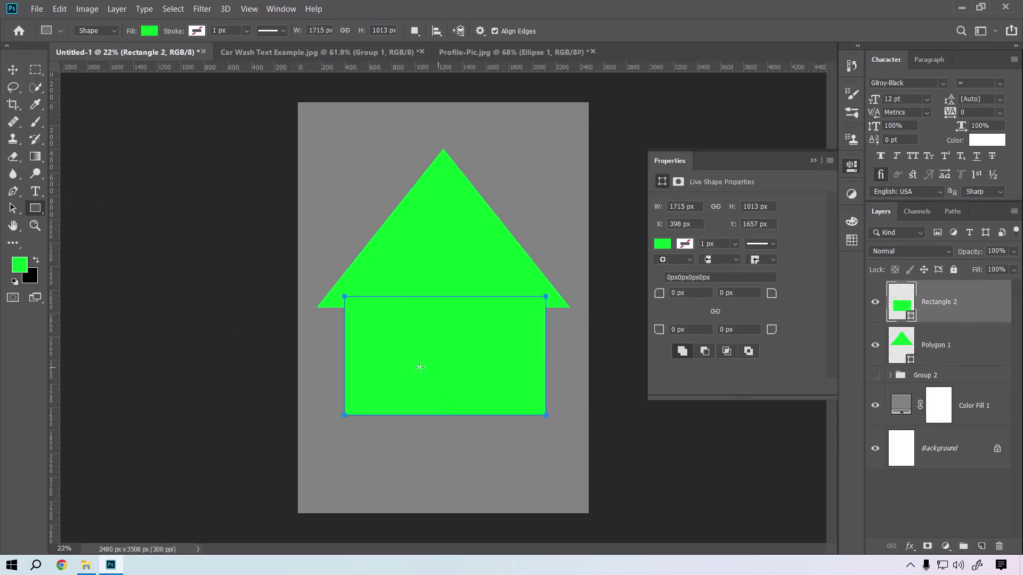
left_click_drag(426, 346, 482, 490)
- Align both rectangles on their horizontal centres, then select Polygon 1
left_click(951, 347, "shift")
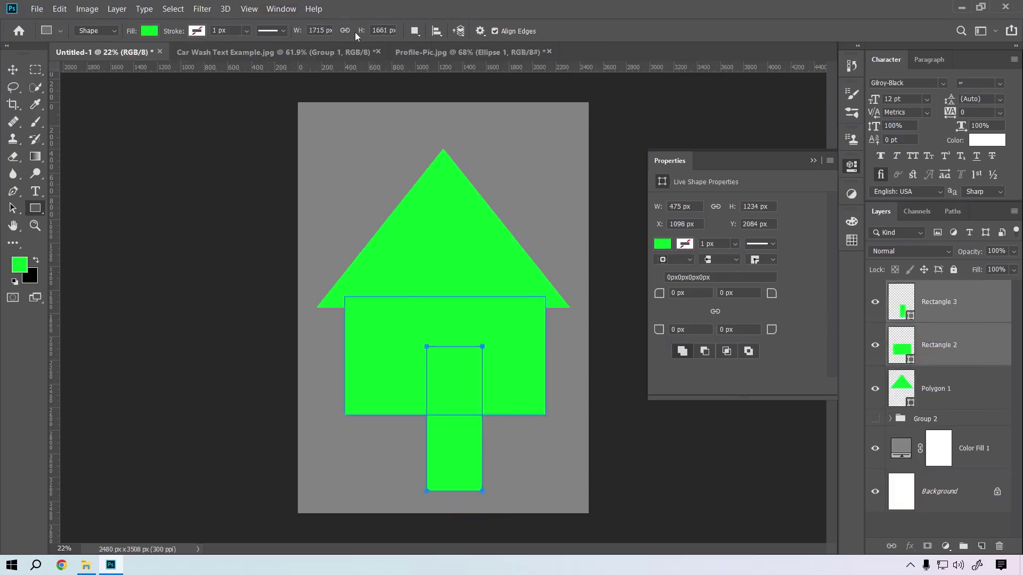
key("v")
left_click(305, 30)
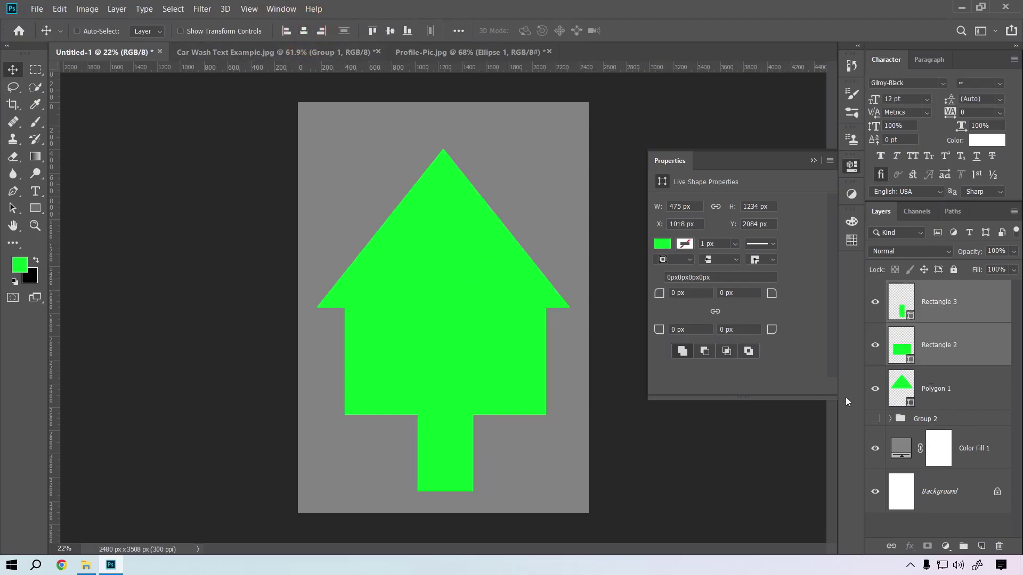
left_click(958, 387)
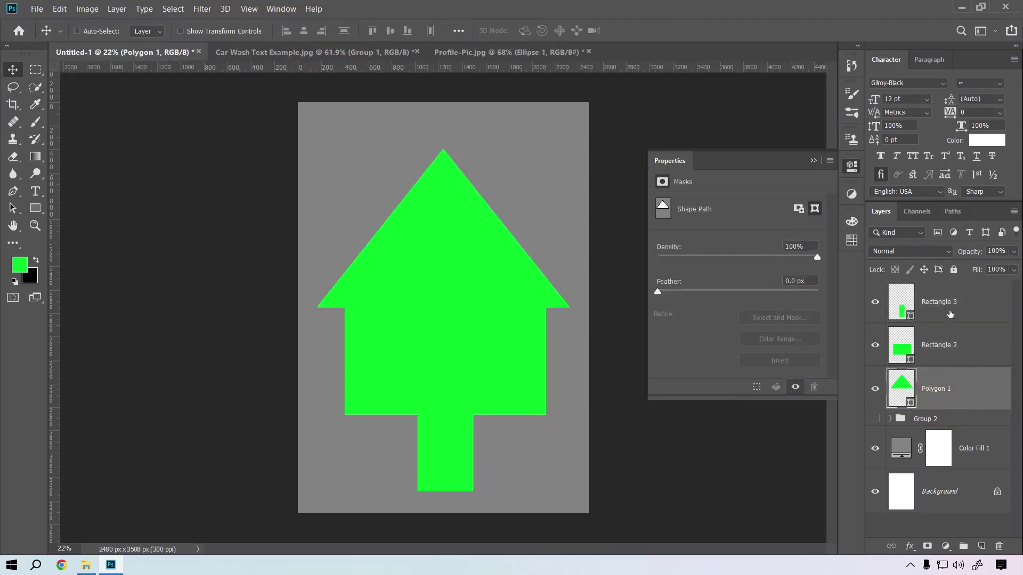
- Merge Rectangle 3, Rectangle 2 and Polygon 1 into a single Rectangle 3 shape layer
left_click(949, 314, "shift")
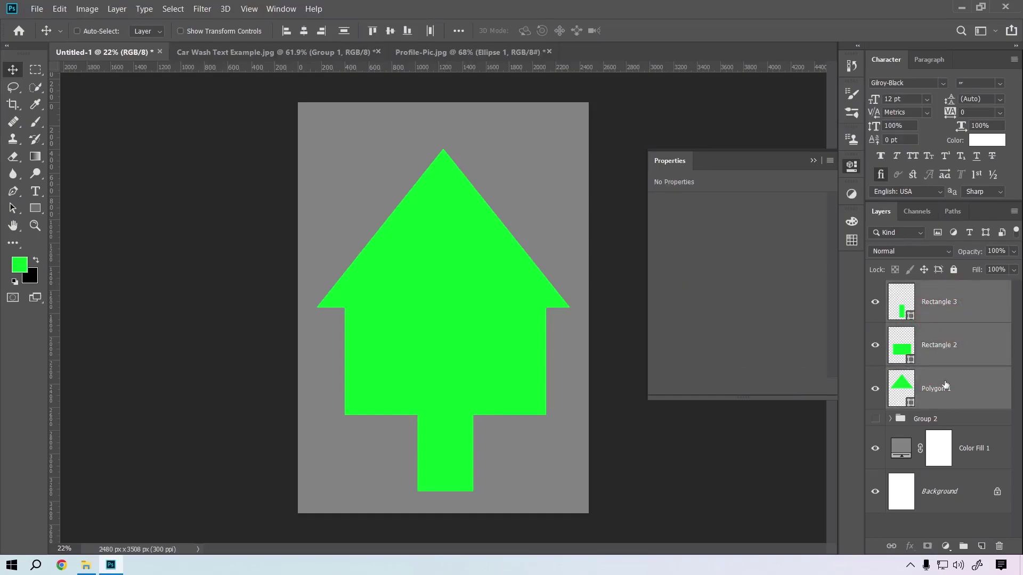
key("ctrl+e")
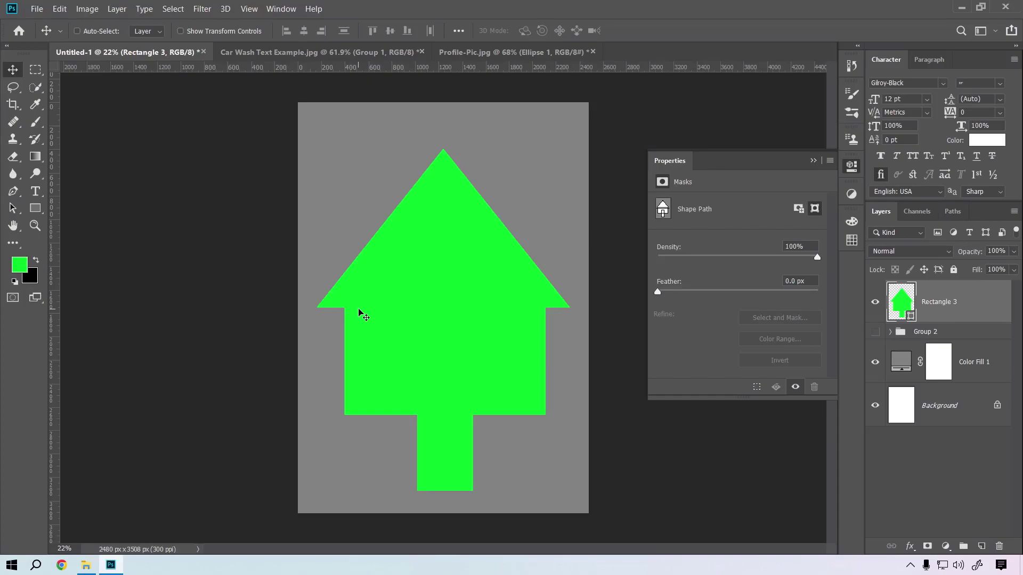
left_click(35, 208)
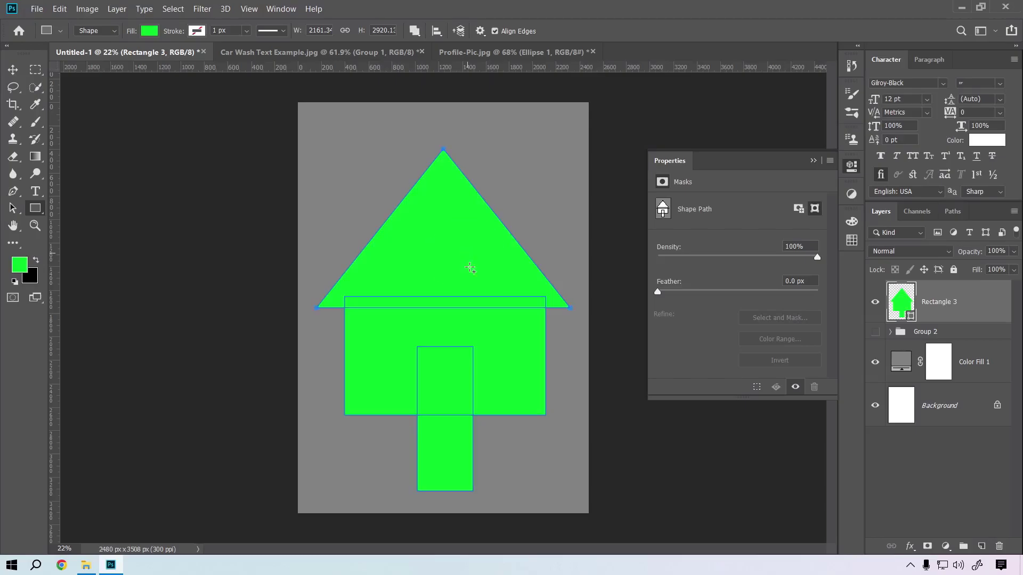
- Move the green house shape slightly upward
left_click(507, 326)
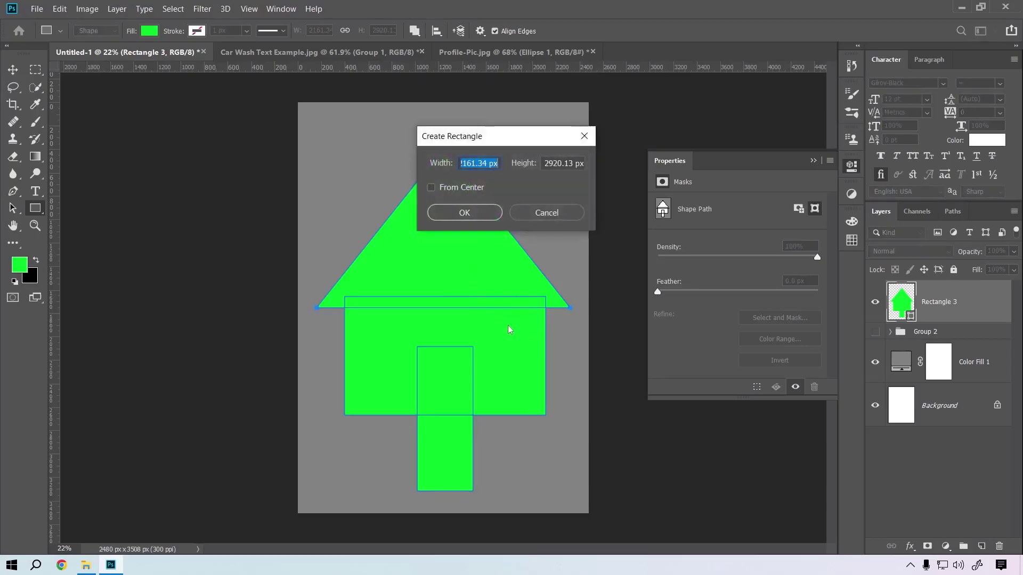
left_click(547, 222)
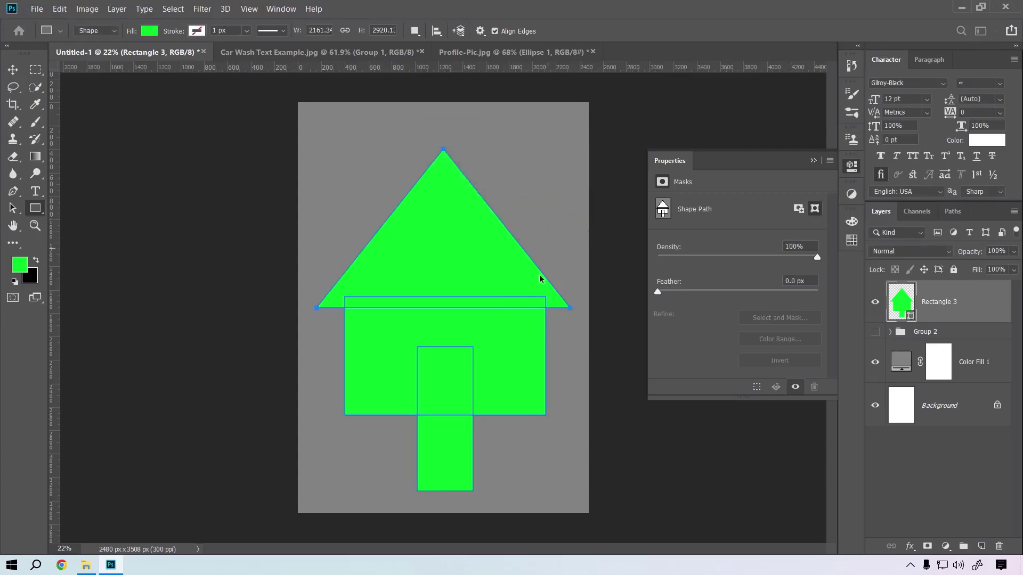
left_click(518, 329)
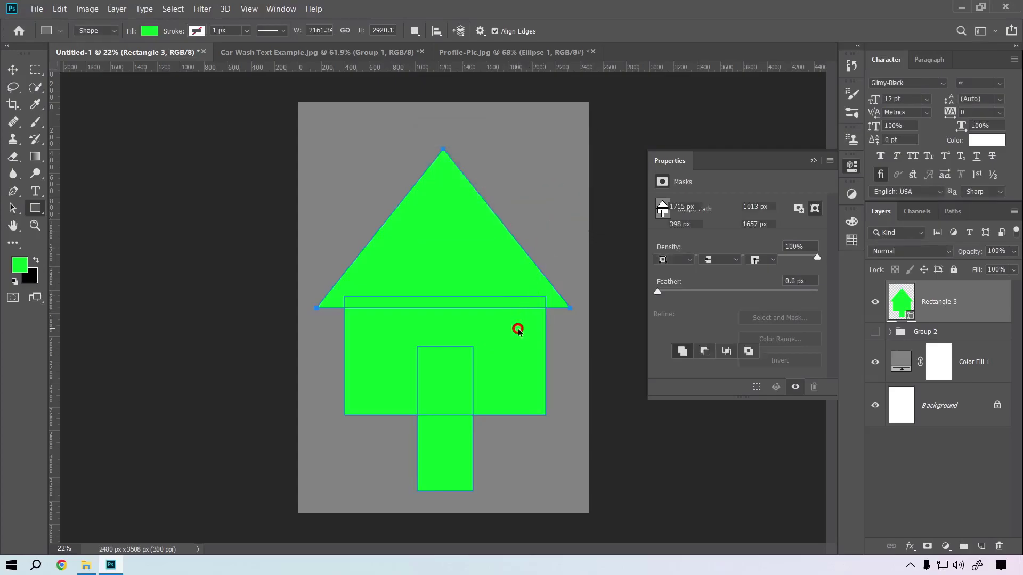
left_click(491, 270)
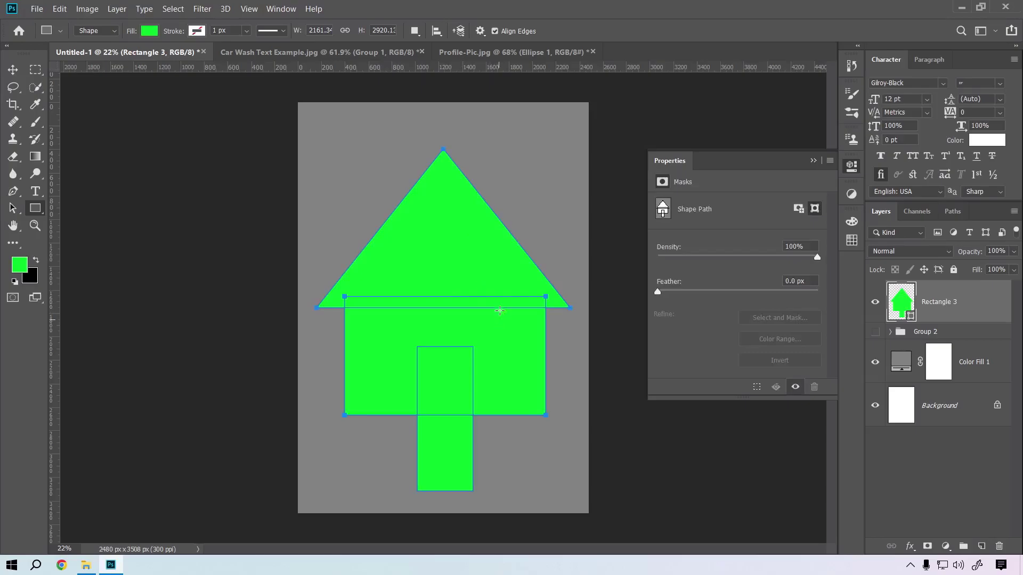
left_click(997, 308)
left_click(14, 68)
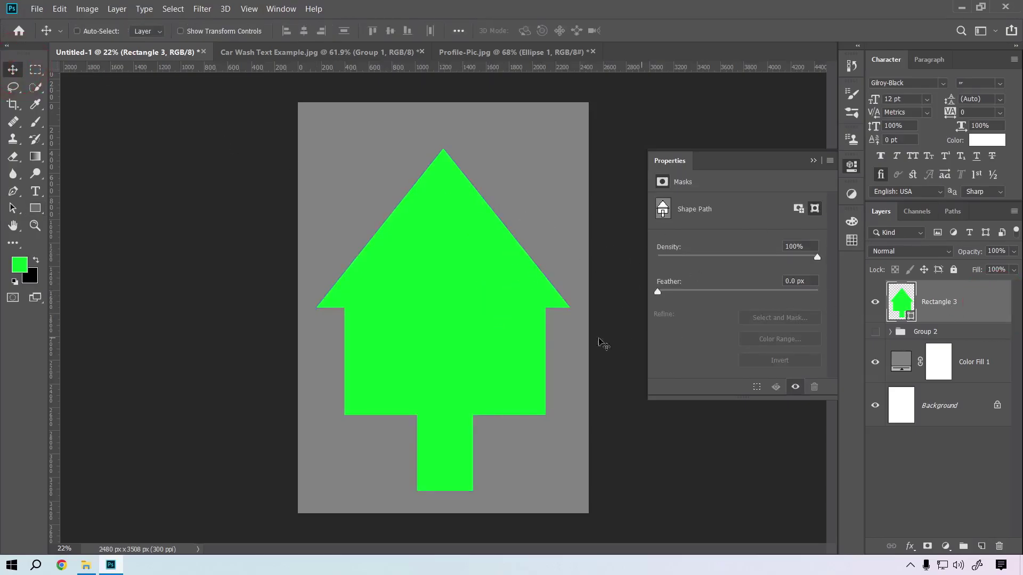
mouse_move(504, 335)
left_mouse_down()
mouse_move(517, 316)
mouse_move(504, 322)
left_mouse_up()
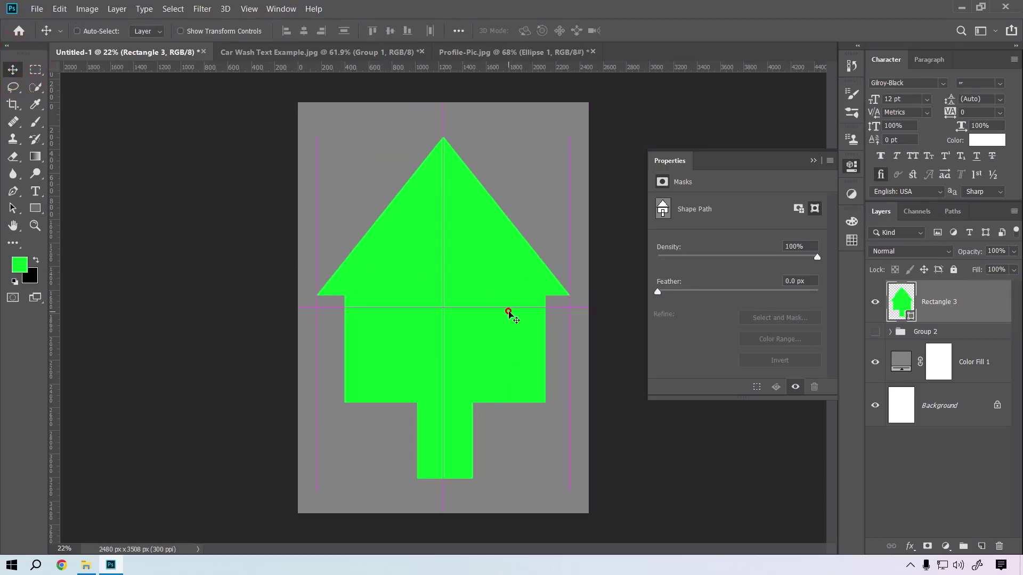
left_click(35, 208)
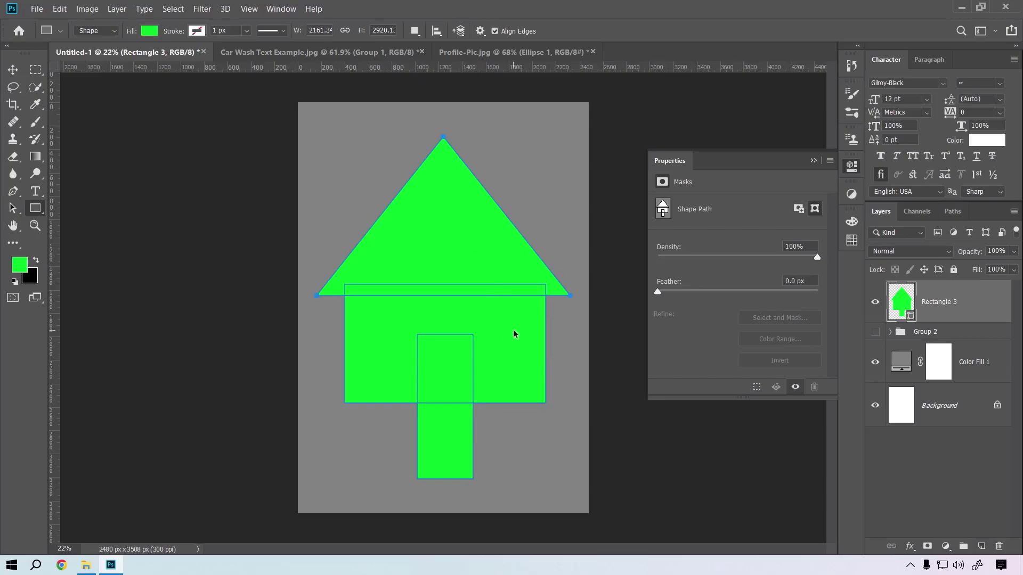
- Merge the house's roof and wall shape components into one path, accepting the path conversion
left_click(513, 334)
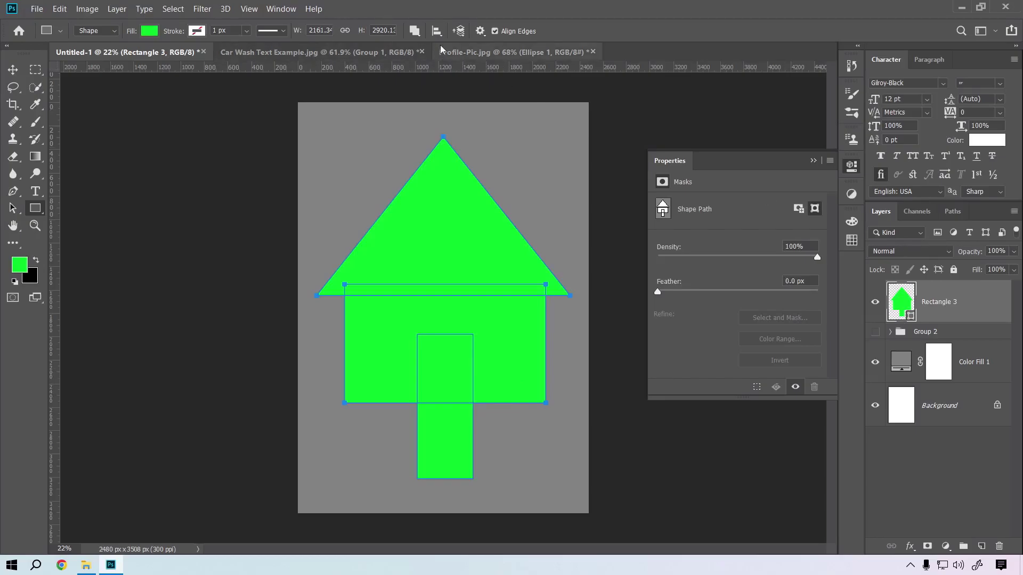
left_click(415, 31)
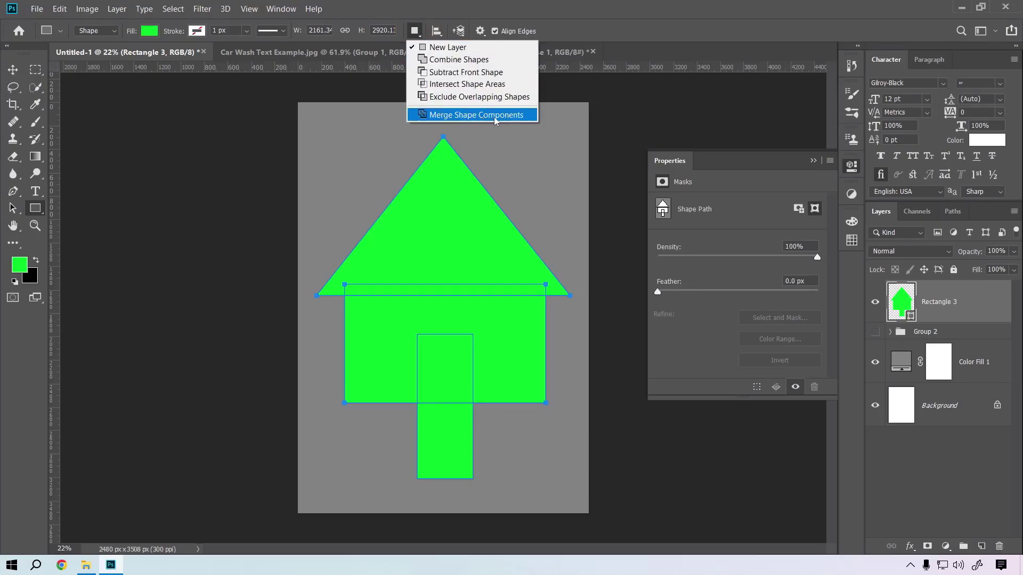
left_click(495, 120)
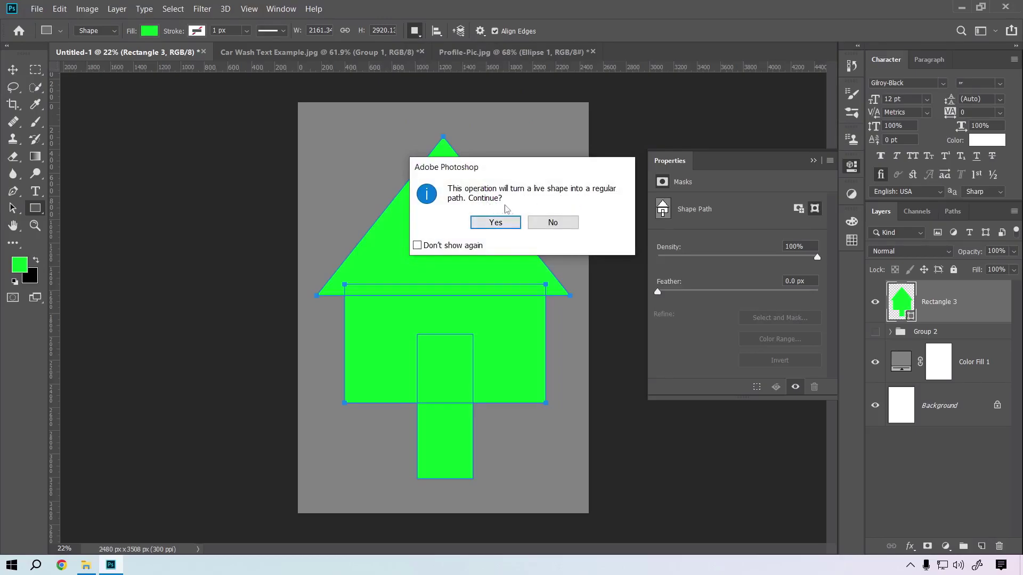
left_click(513, 222)
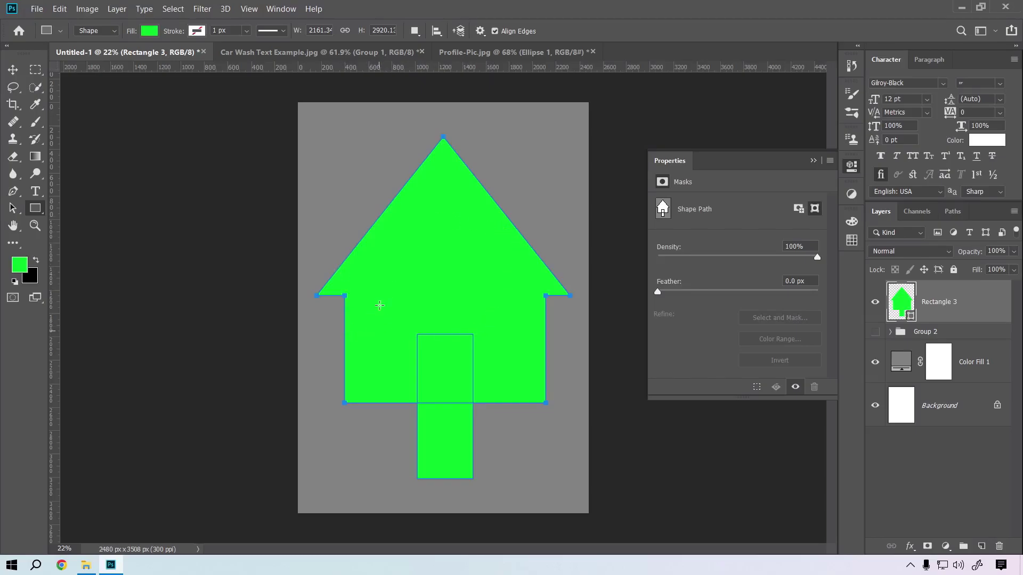
key("v")
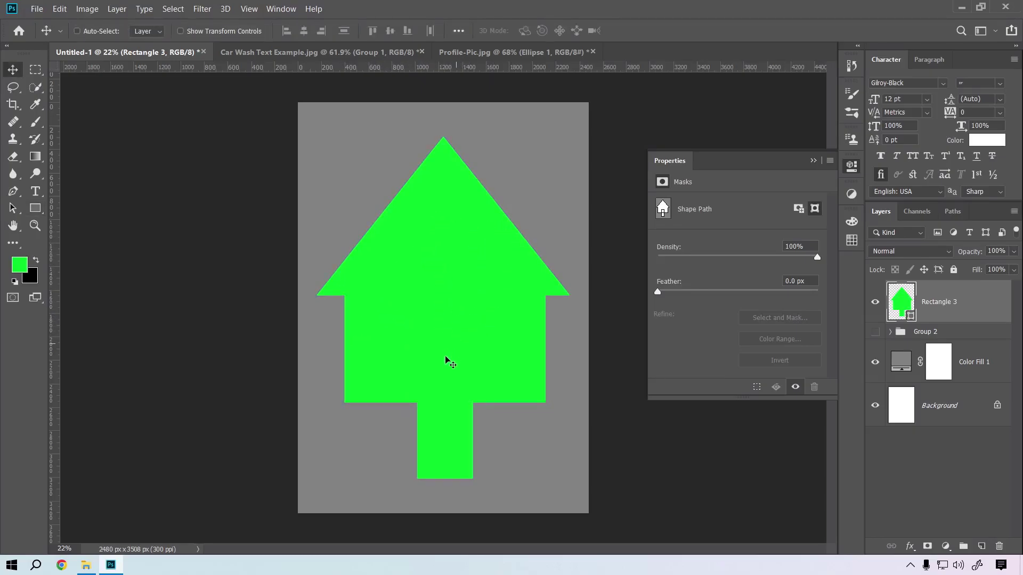
- Cut the door rectangle from the house with Subtract Front Shape, after trying Exclude and Intersect
left_click(35, 208)
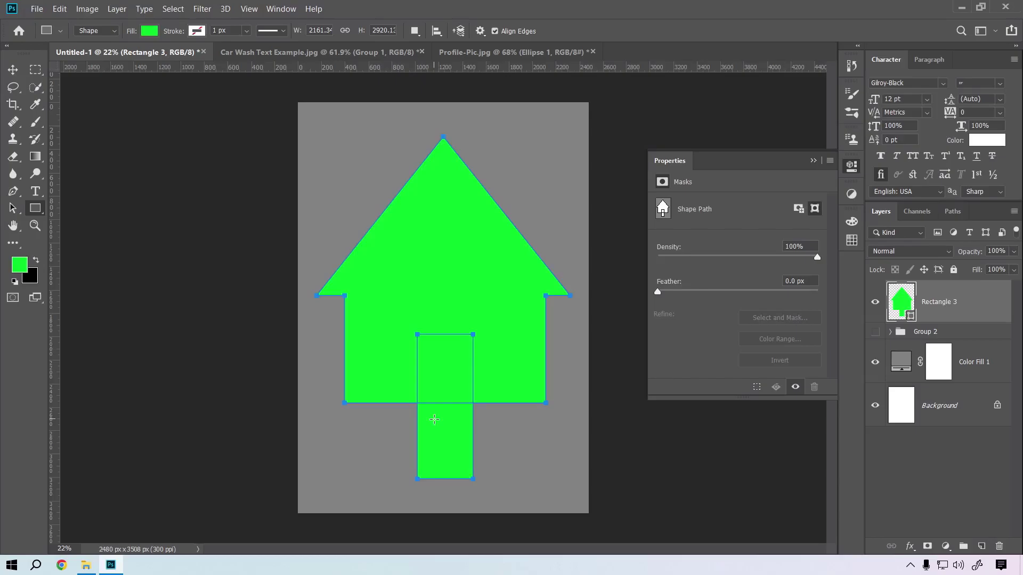
left_click(417, 37)
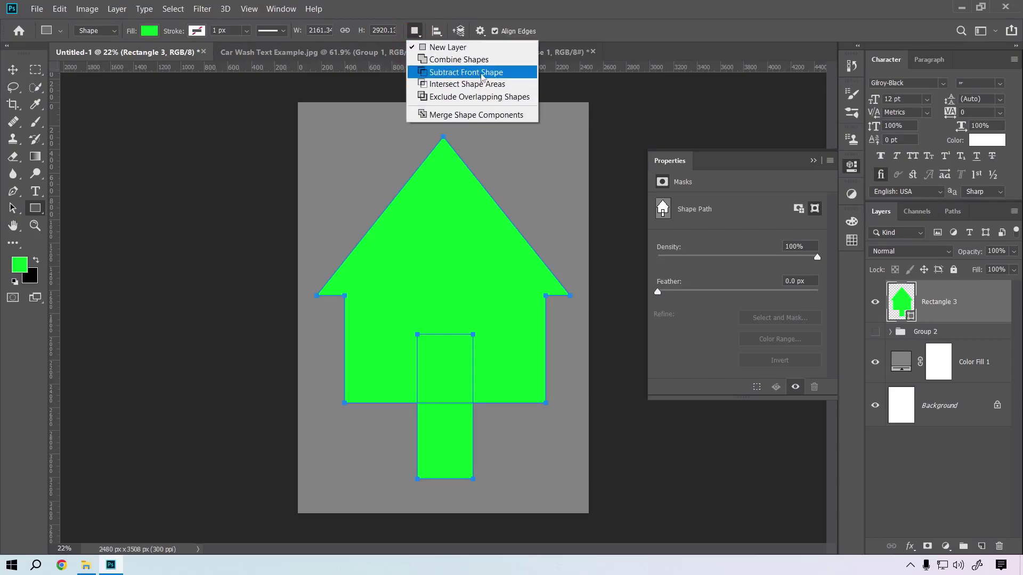
left_click(482, 77)
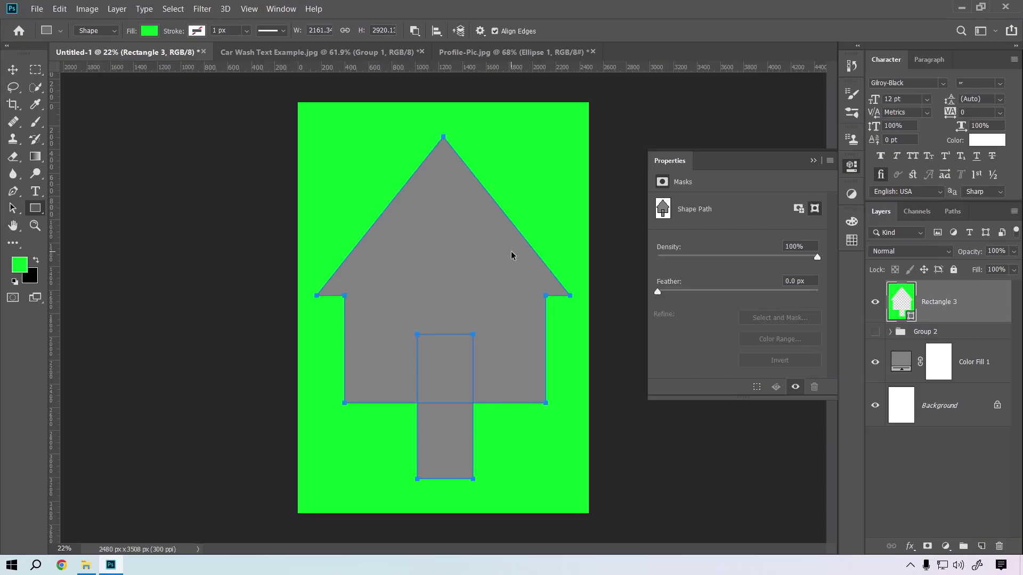
key("ctrl+z")
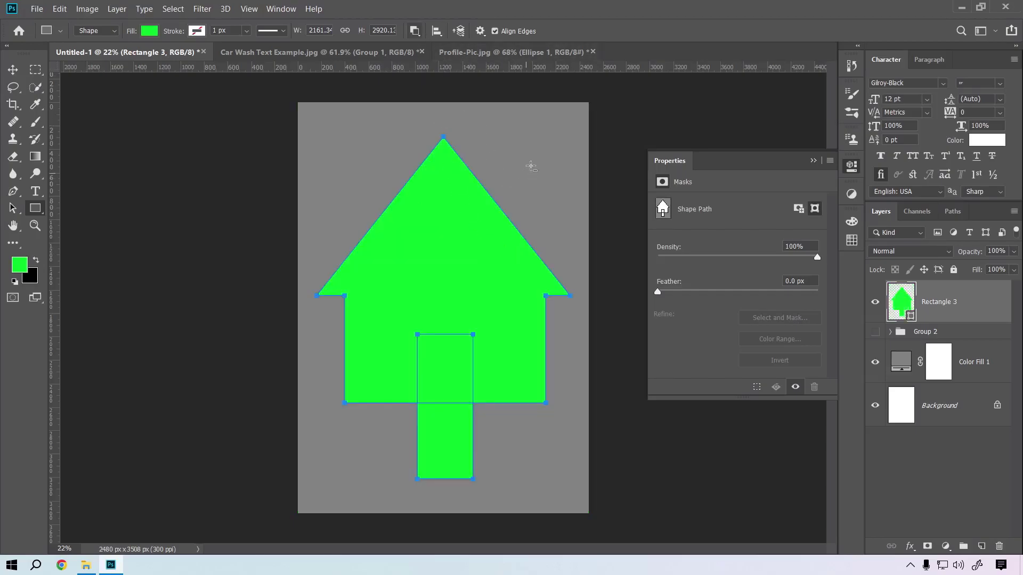
left_click(416, 31)
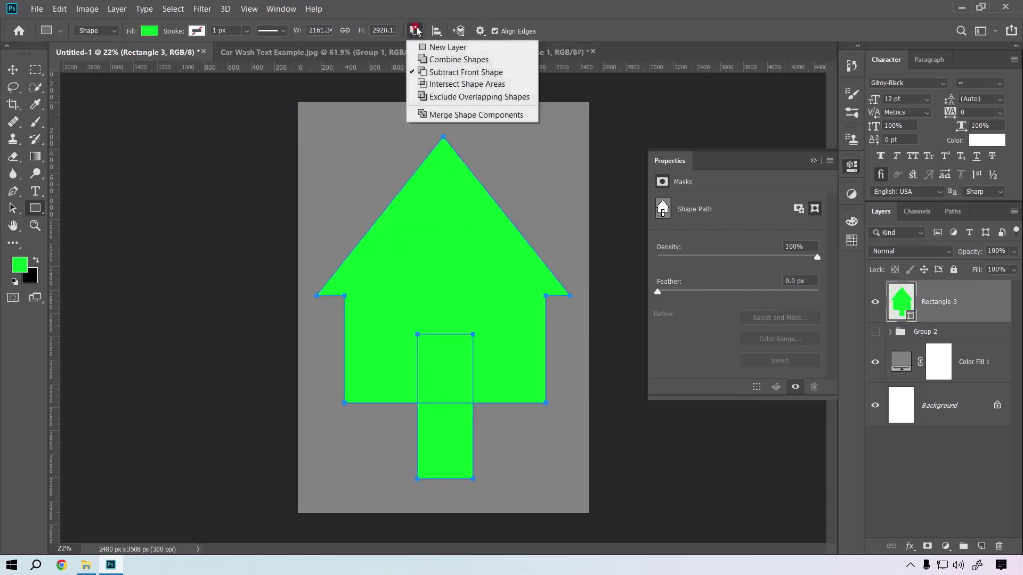
left_click(480, 97)
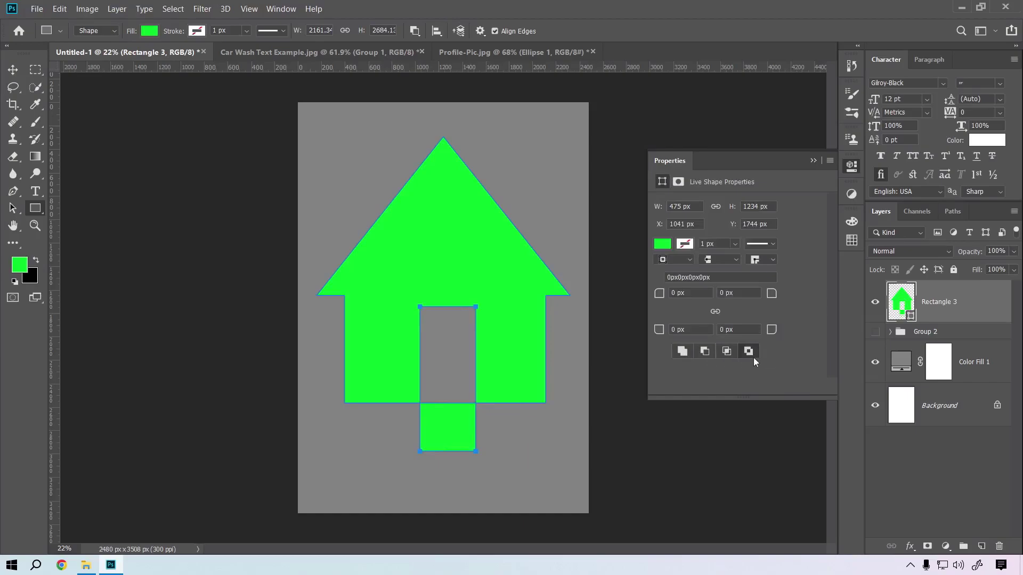
left_click(725, 352)
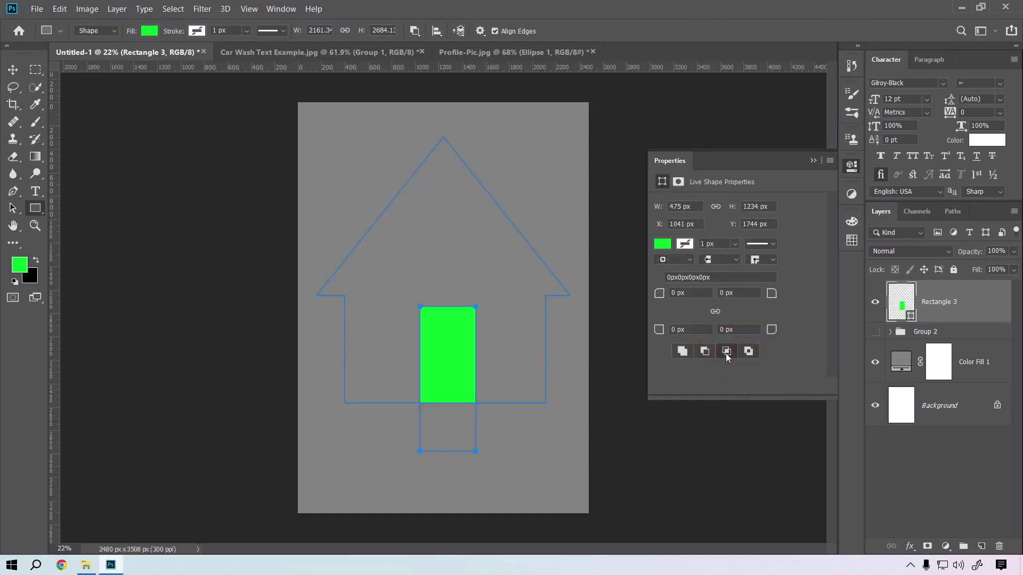
left_click(705, 351)
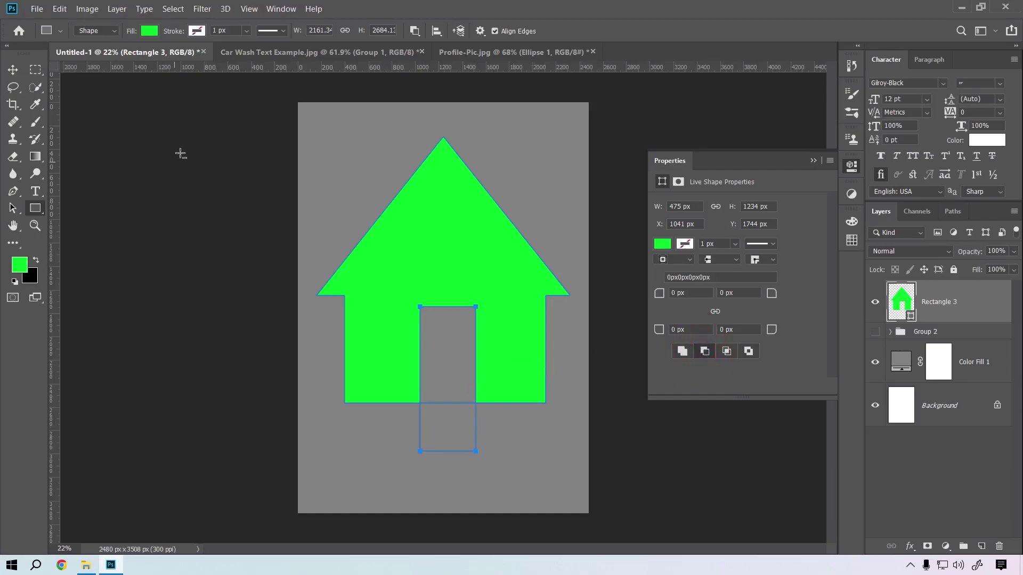
left_click(12, 68)
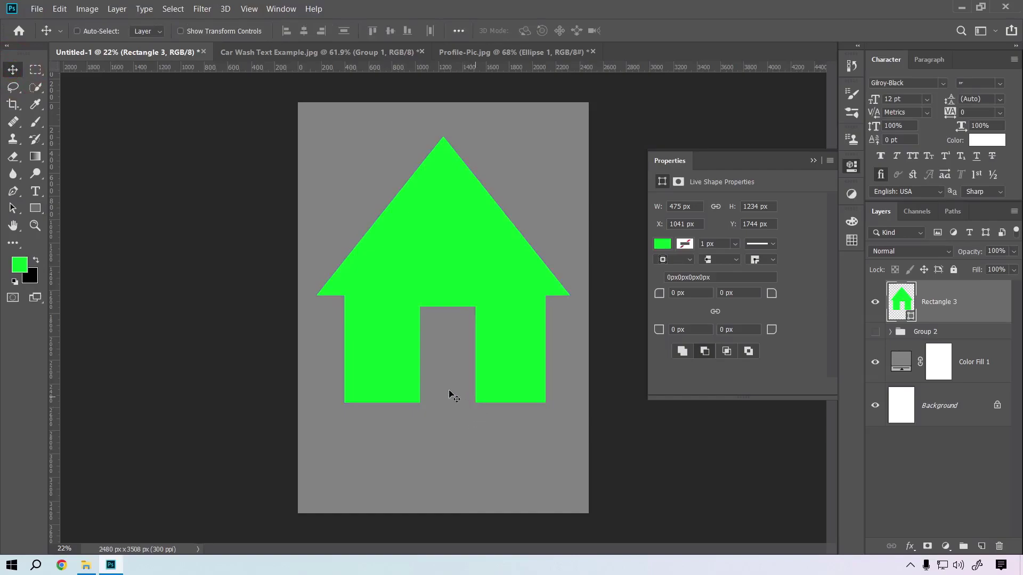
left_click(37, 210)
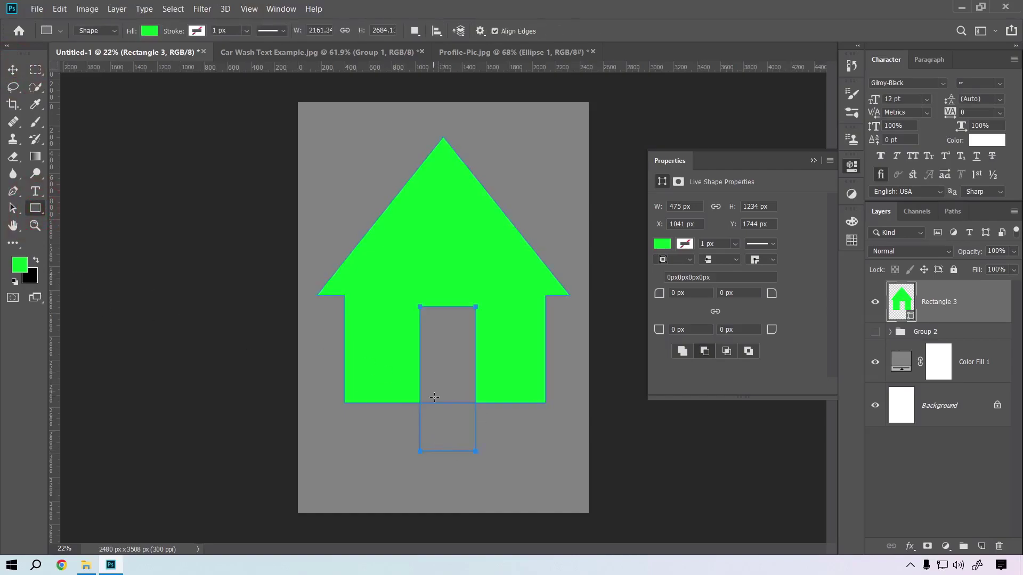
- Switch to the Pen tool and zoom in on the door cut-out's corner
left_click(13, 69)
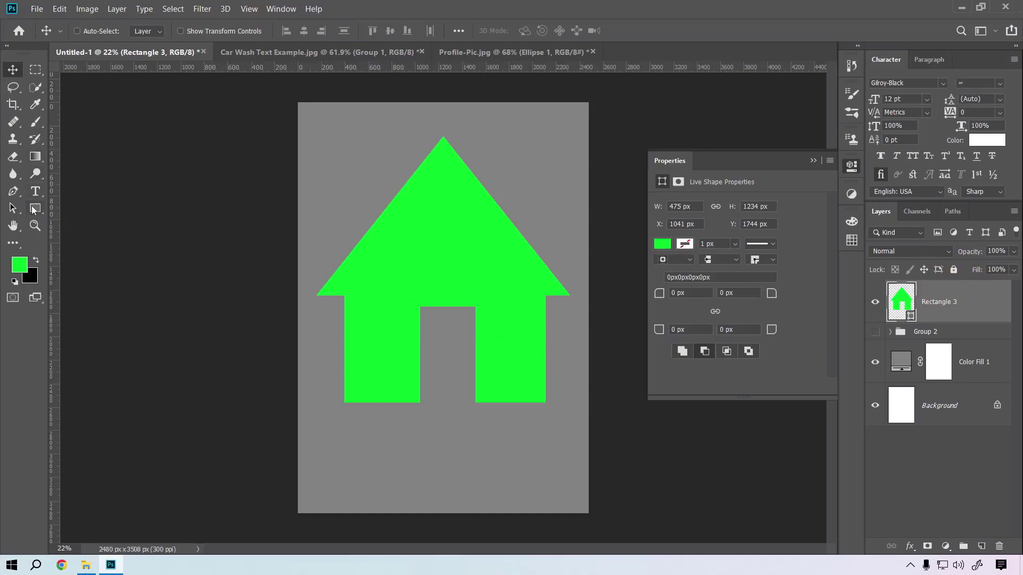
left_click(35, 208)
key("p")
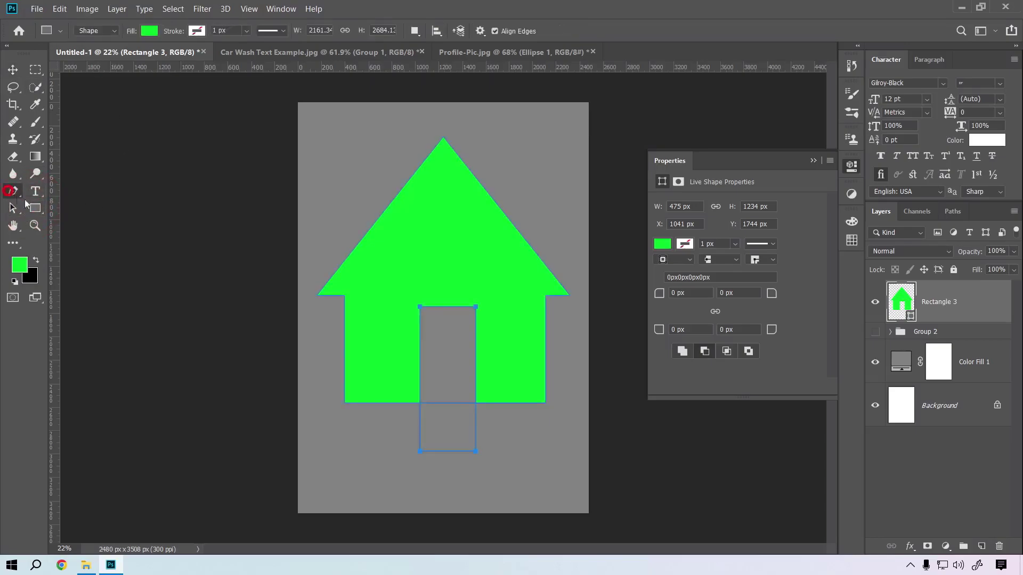
scroll(450, 429, "up", 2)
scroll(463, 429, "up", 4)
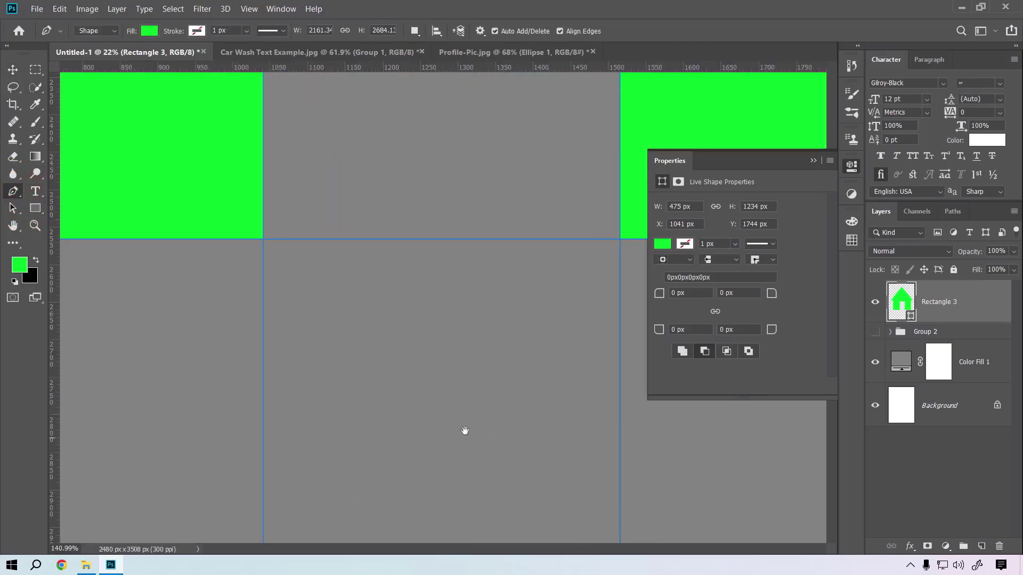
mouse_move(463, 429)
left_mouse_down()
mouse_move(486, 205)
mouse_move(484, 397)
left_mouse_up()
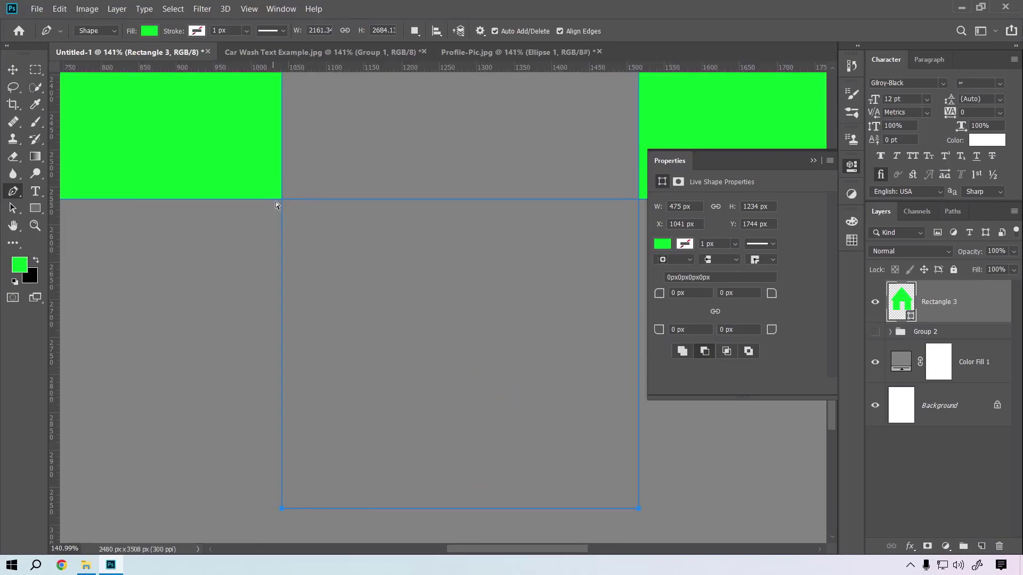
left_click(282, 199)
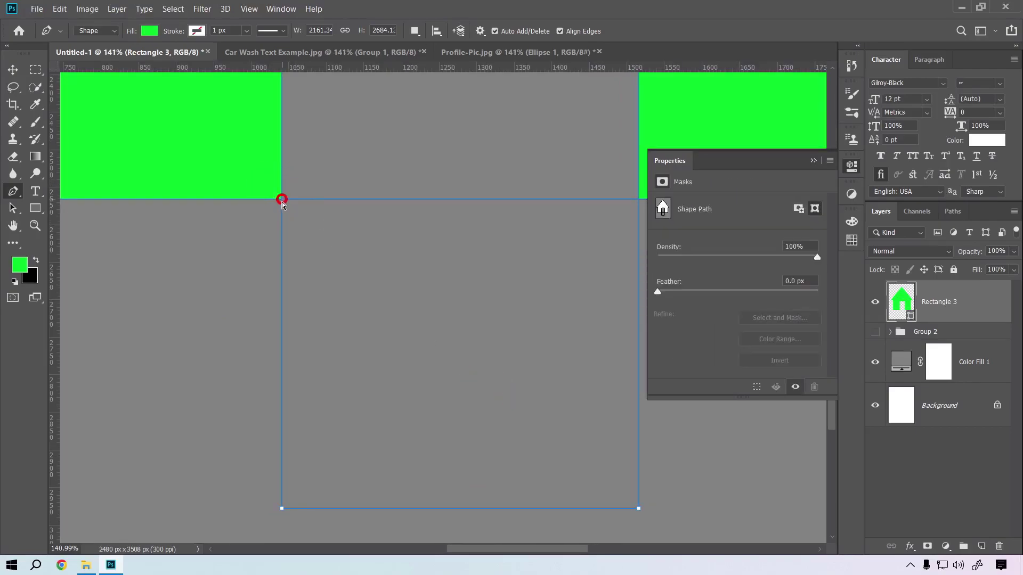
scroll(320, 248, "down", 3)
scroll(319, 247, "down", 1)
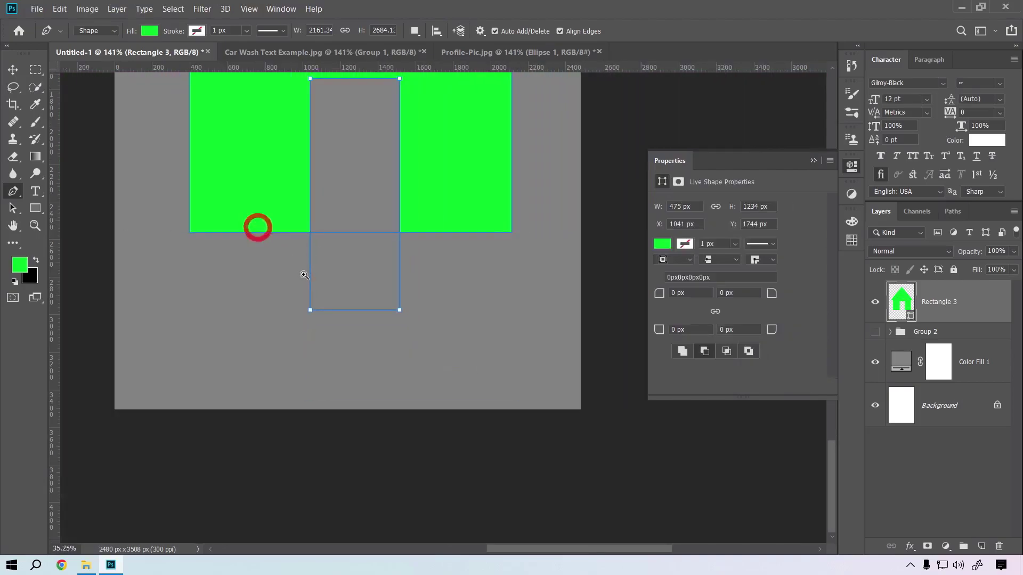
- Reposition the door's lower-left anchor, converting the live shape to a regular path
left_click_drag(310, 312, 371, 248)
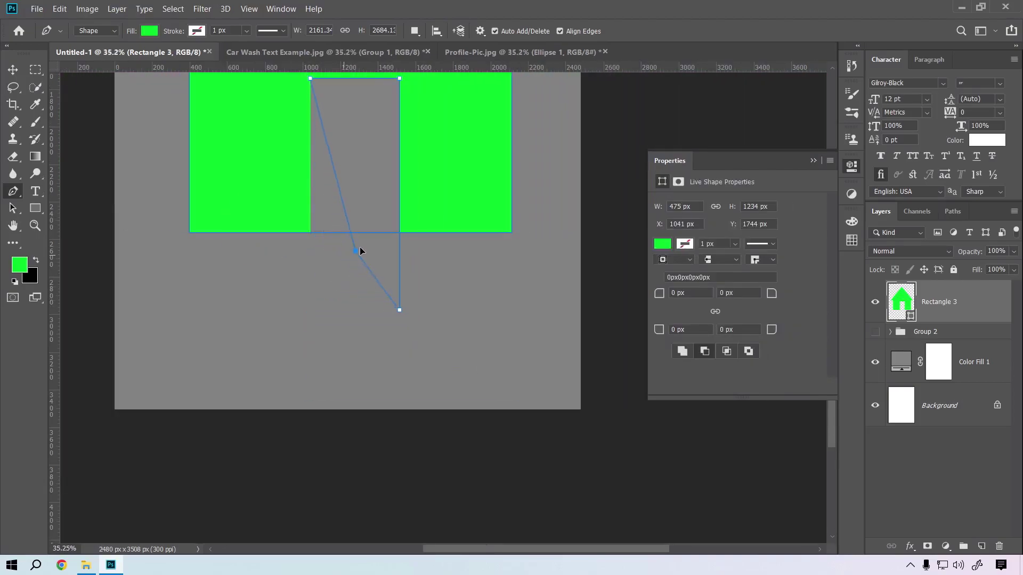
left_click(496, 222)
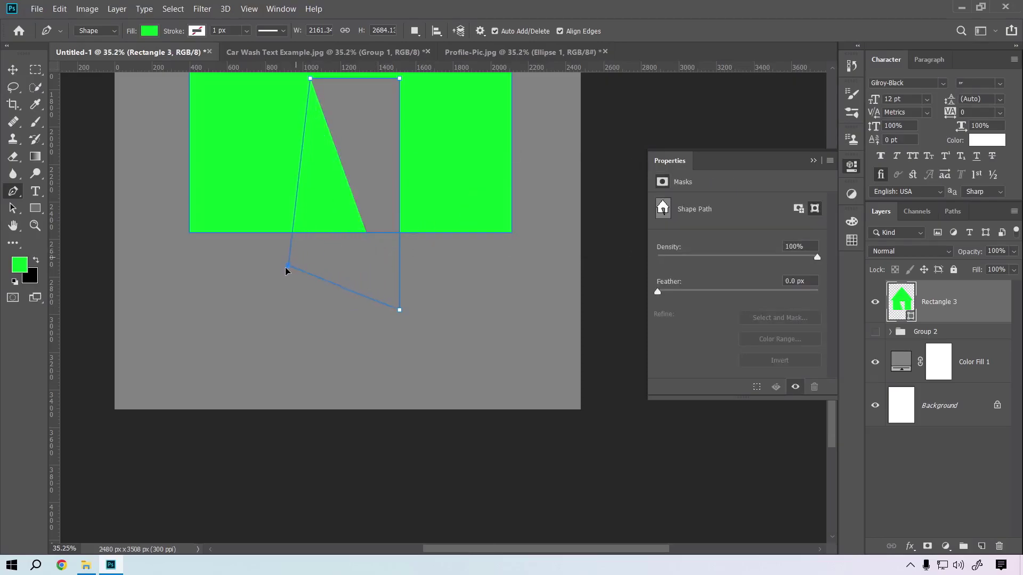
mouse_move(373, 249)
left_mouse_down()
mouse_move(273, 282)
mouse_move(304, 252)
left_mouse_up()
scroll(331, 275, "down", 5)
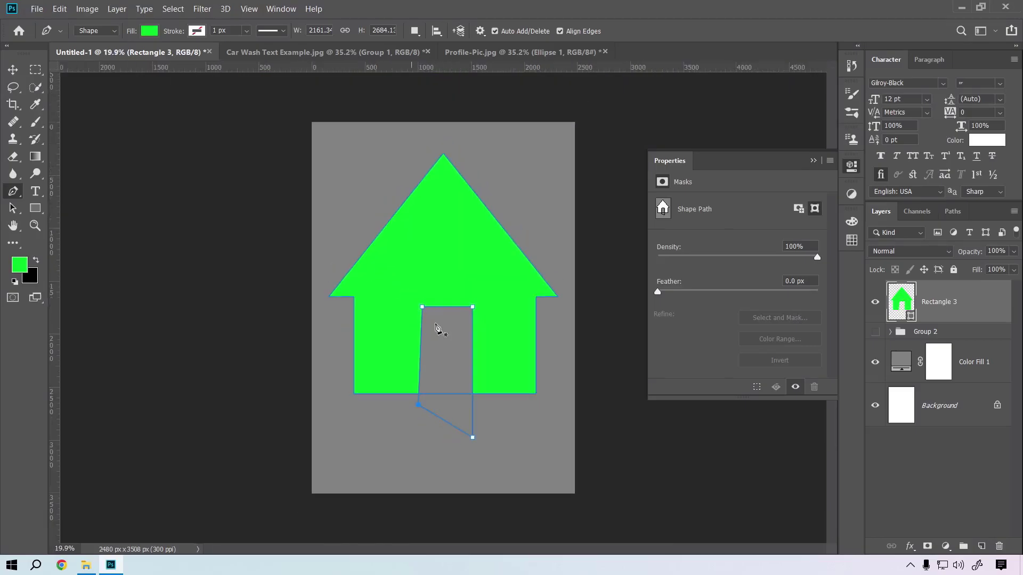
key("Escape")
- Delete the stray Shape 1 layer created below the house
left_click_drag(512, 382, 518, 421)
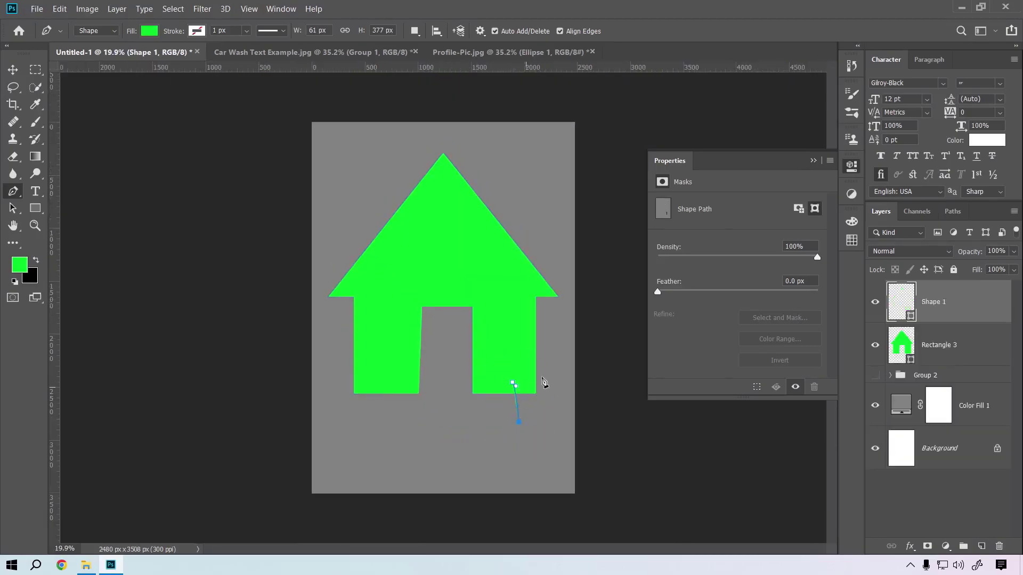
left_click(13, 69)
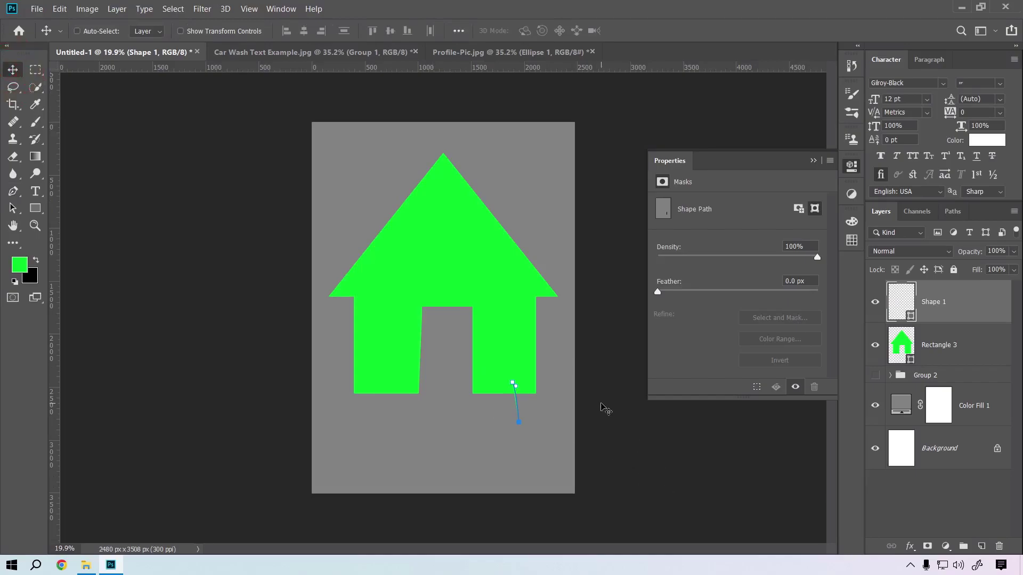
key("Delete")
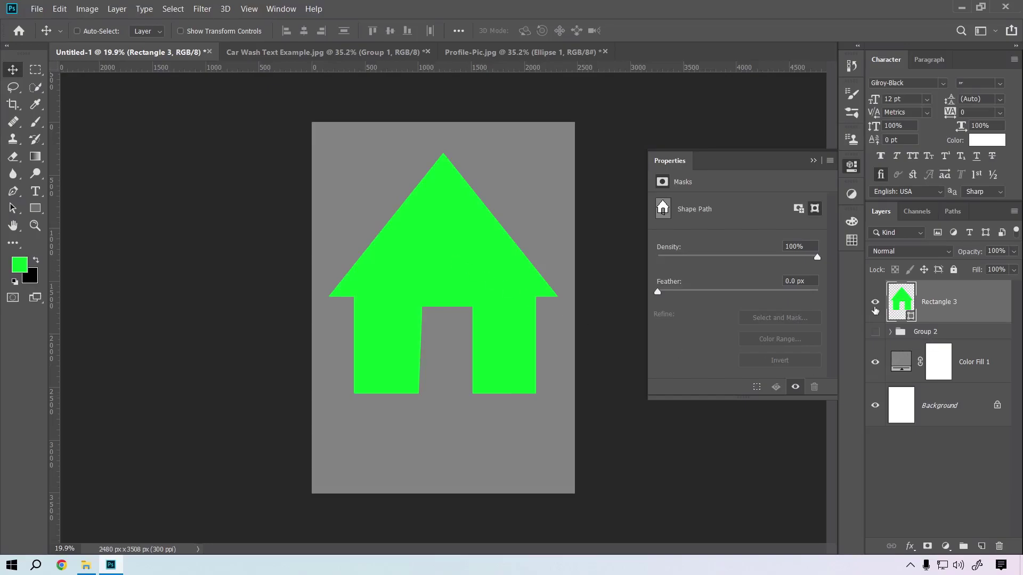
- Hide the Rectangle 3 house layer and set the Color Fill 1 page fill to white #ffffff
left_click(874, 302)
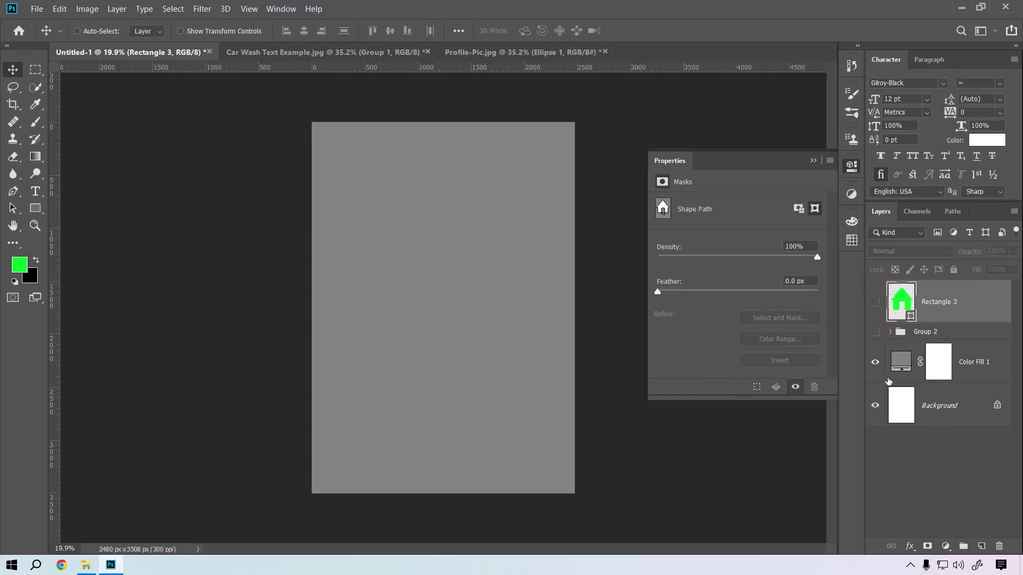
left_click(897, 371)
double_click(900, 361)
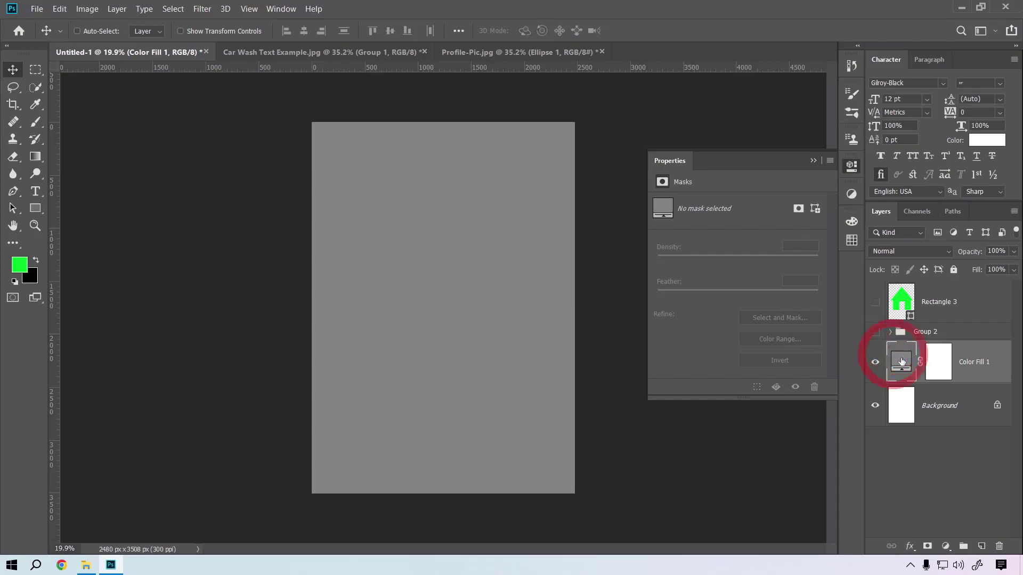
type("ffffff")
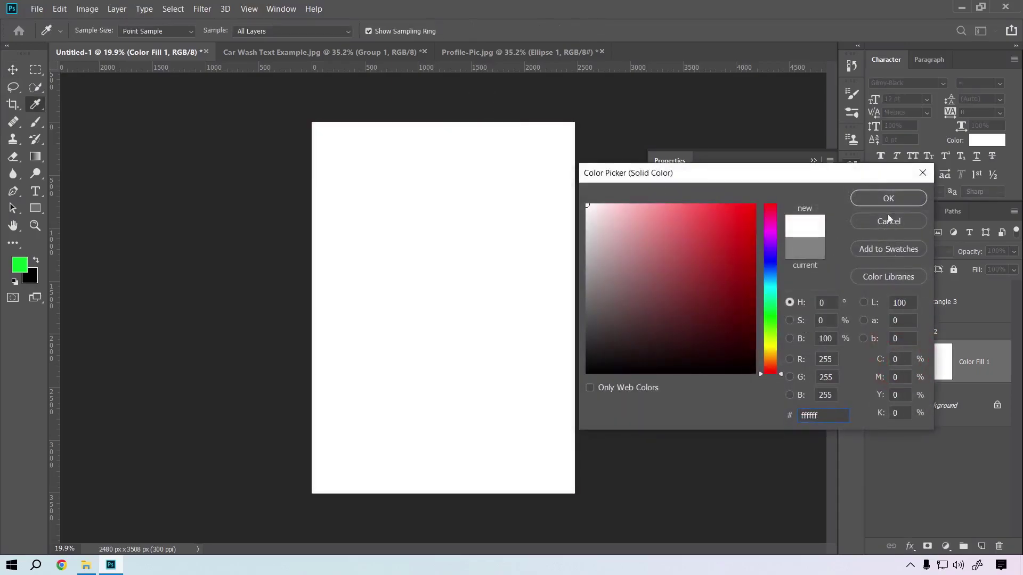
left_click(888, 198)
key("v")
scroll(424, 328, "up", 2)
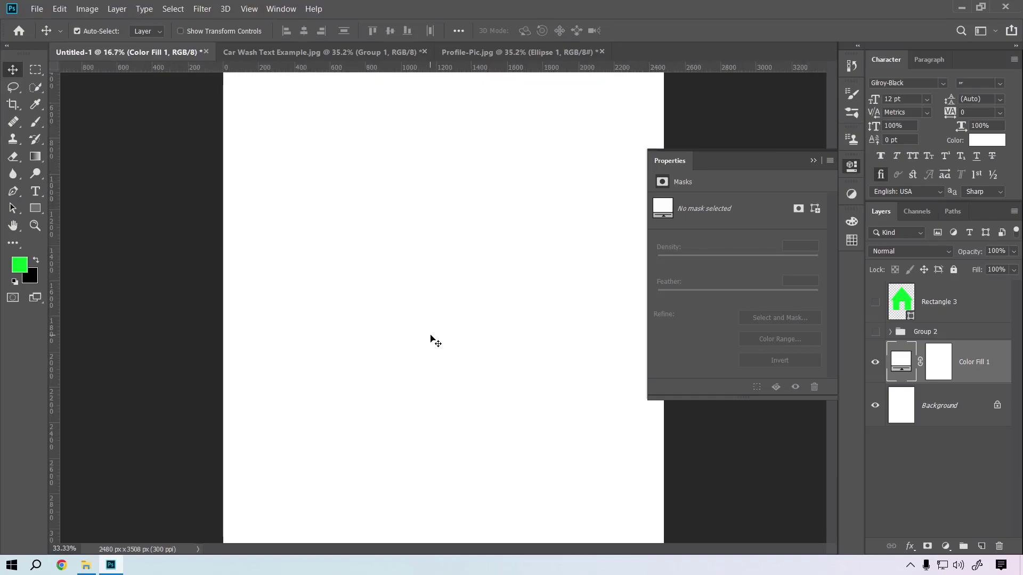
scroll(431, 339, "up", 1)
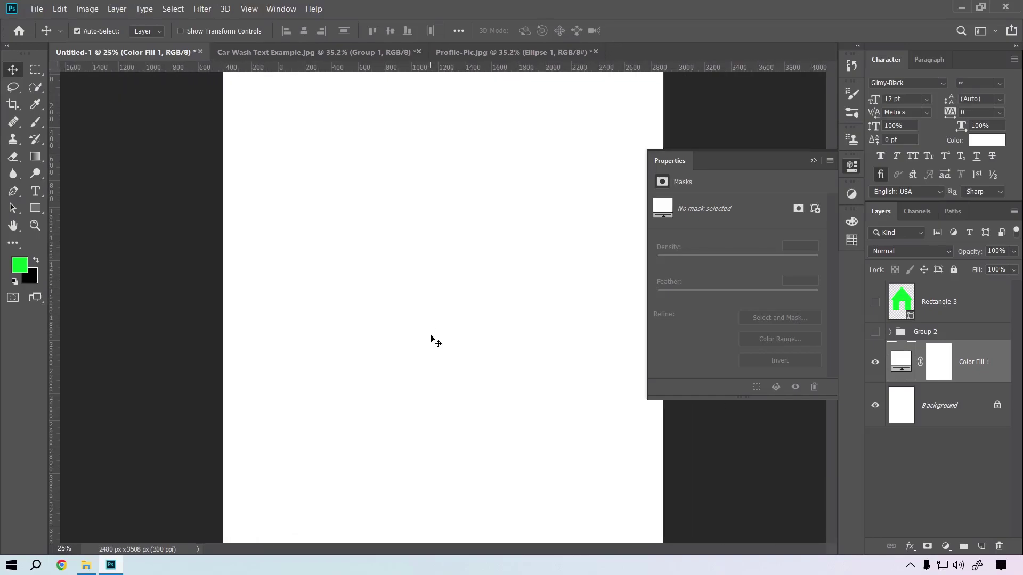
scroll(430, 339, "up", 1)
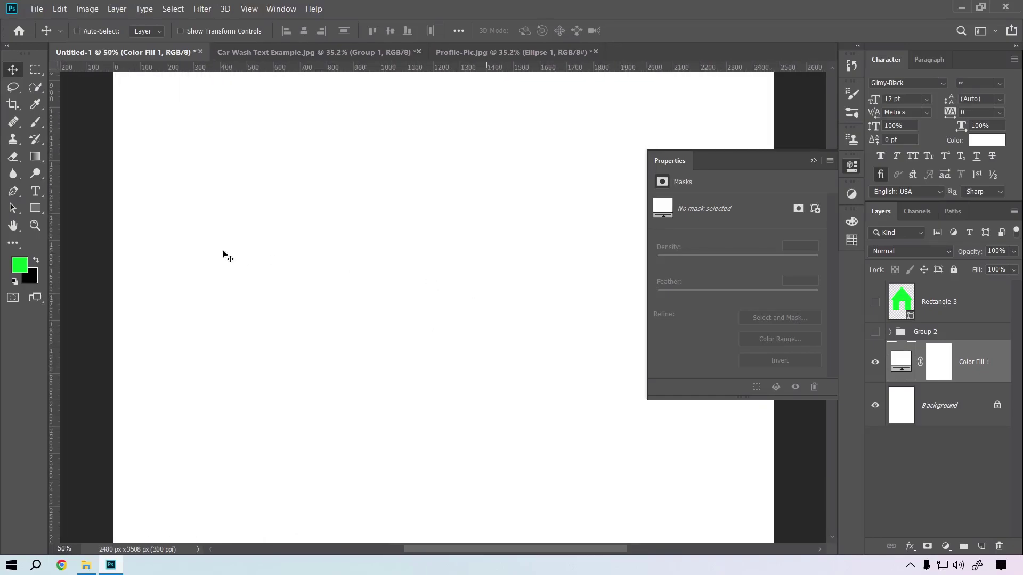
- Activate the Custom Shape tool, enlarge the Shape picker, and choose the All shape set
left_click(36, 212)
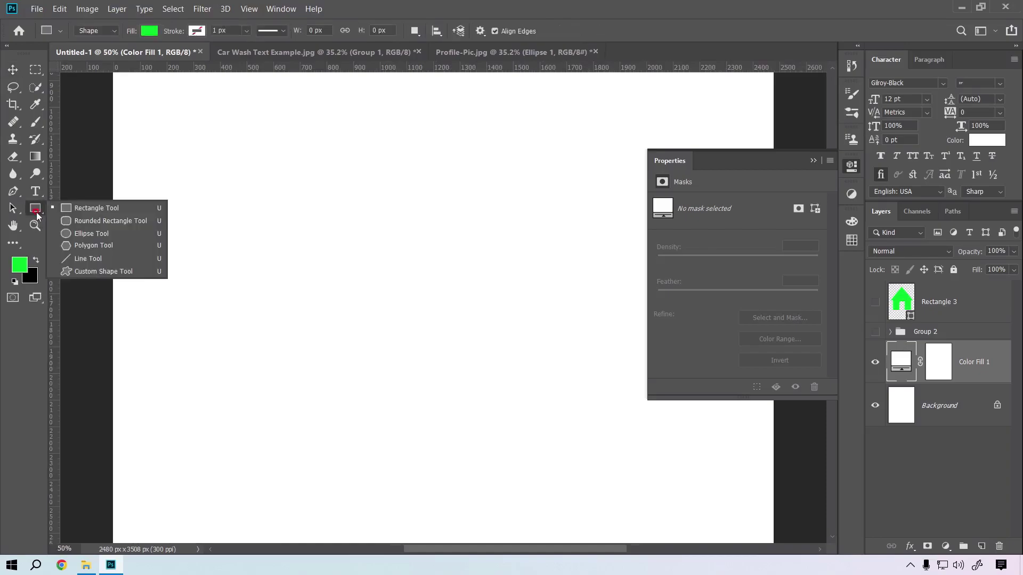
left_click(94, 271)
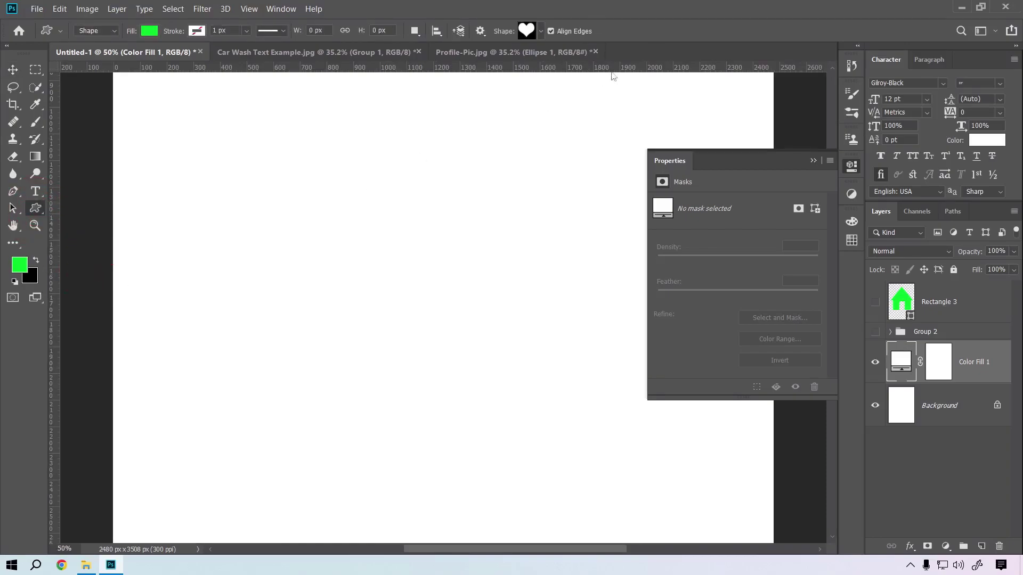
left_click(540, 31)
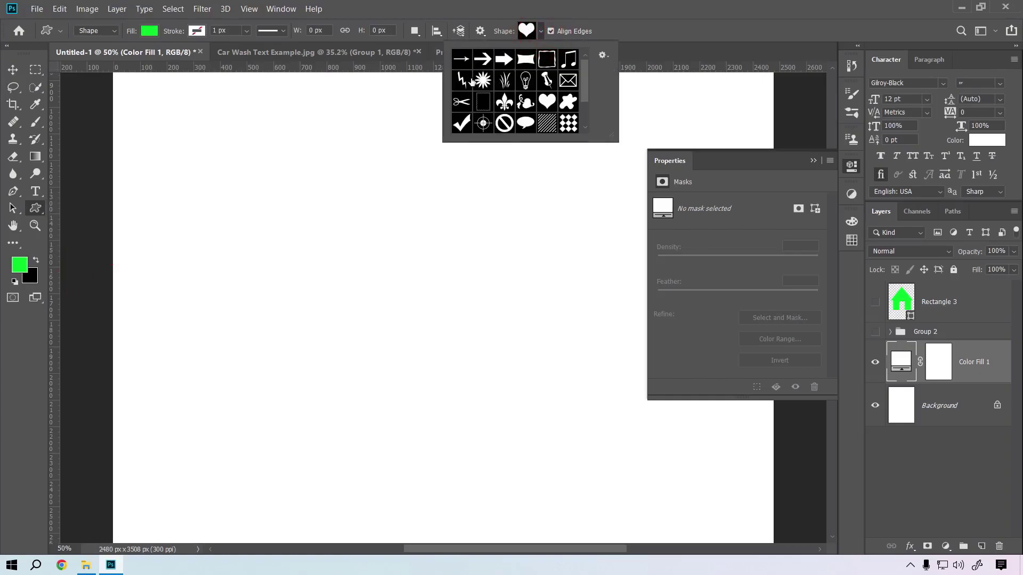
scroll(583, 130, "down", 1)
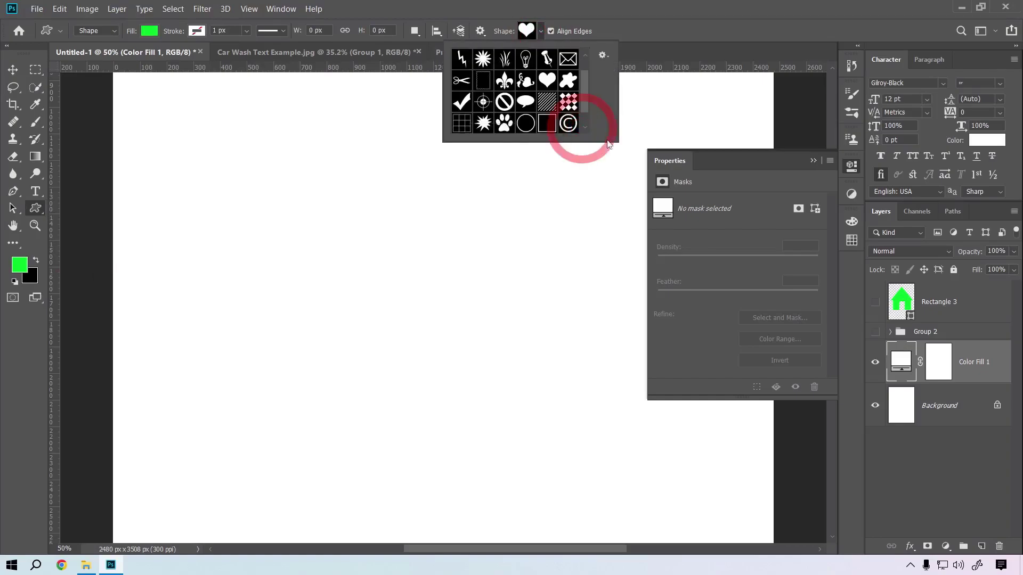
left_click_drag(611, 140, 751, 282)
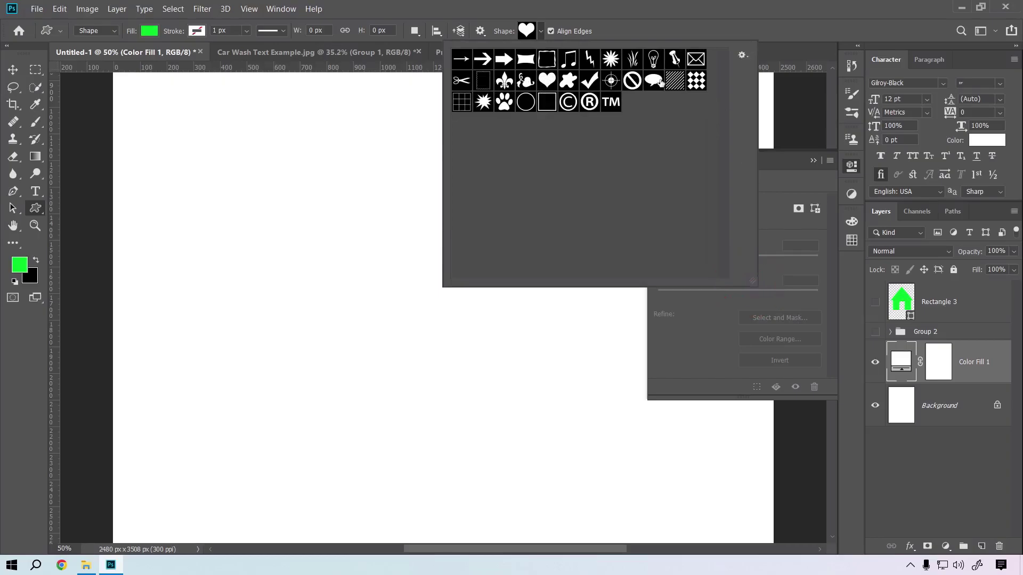
left_click(741, 56)
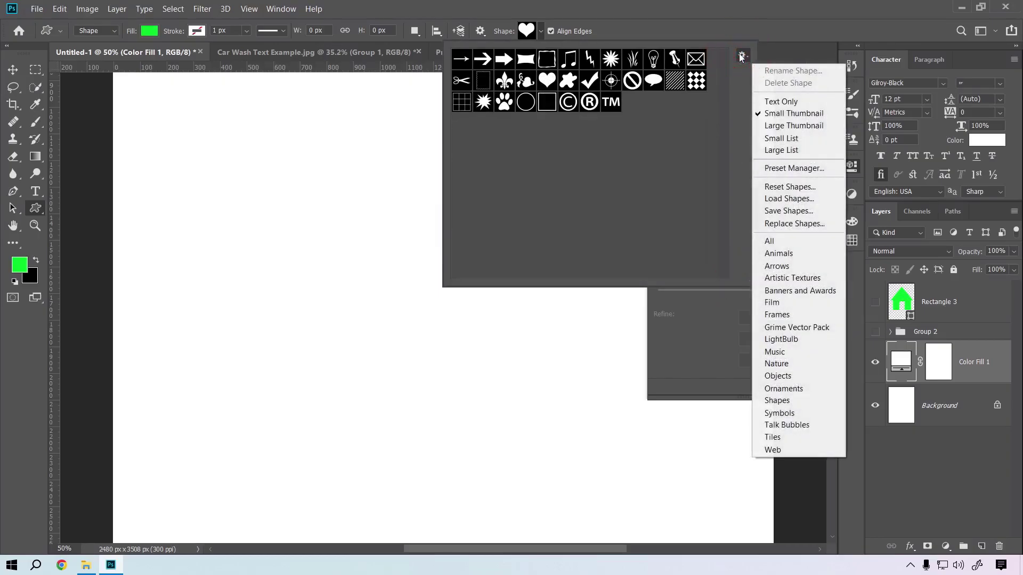
left_click(769, 241)
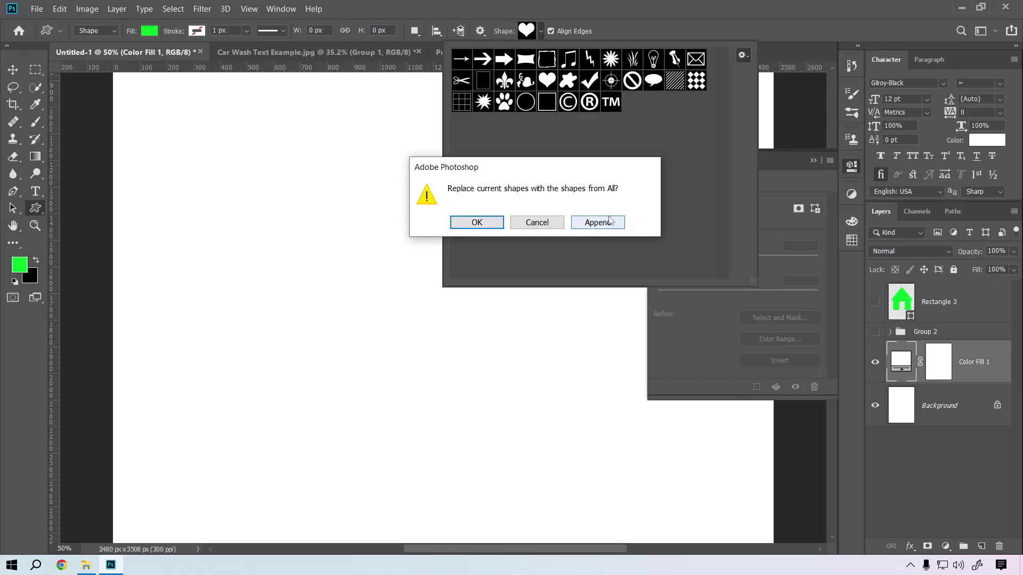
- Replace the current shapes with the All set and select the snowflake shape
left_click(476, 222)
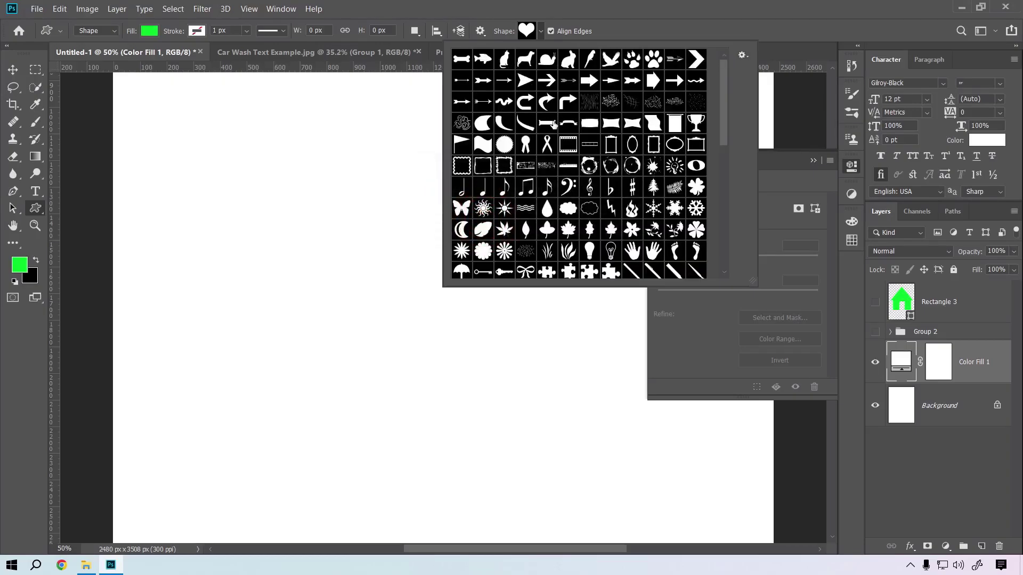
scroll(538, 149, "down", 1)
scroll(520, 178, "down", 2)
scroll(580, 160, "down", 4)
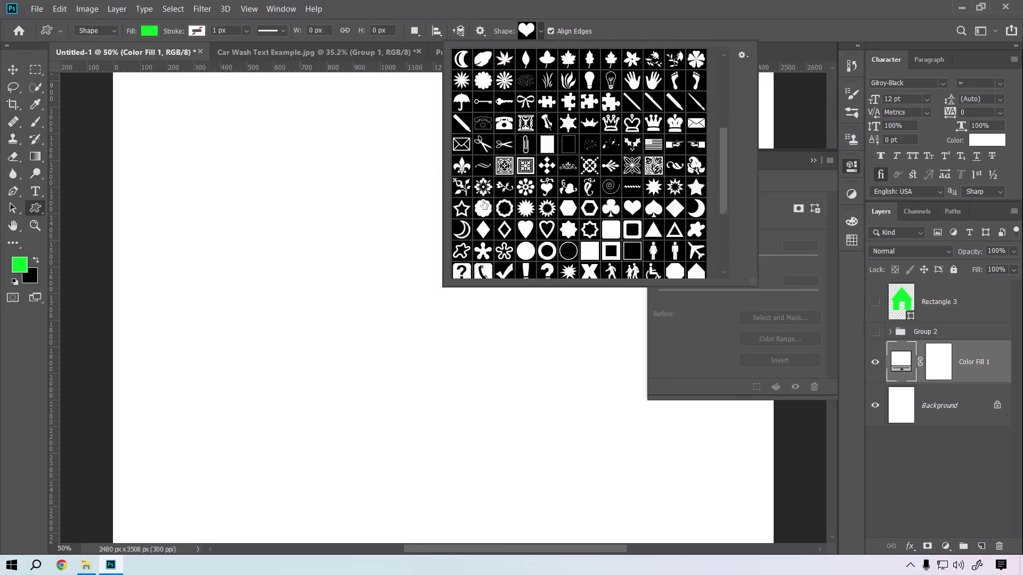
scroll(580, 160, "down", 3)
scroll(581, 159, "down", 4)
scroll(575, 171, "up", 4)
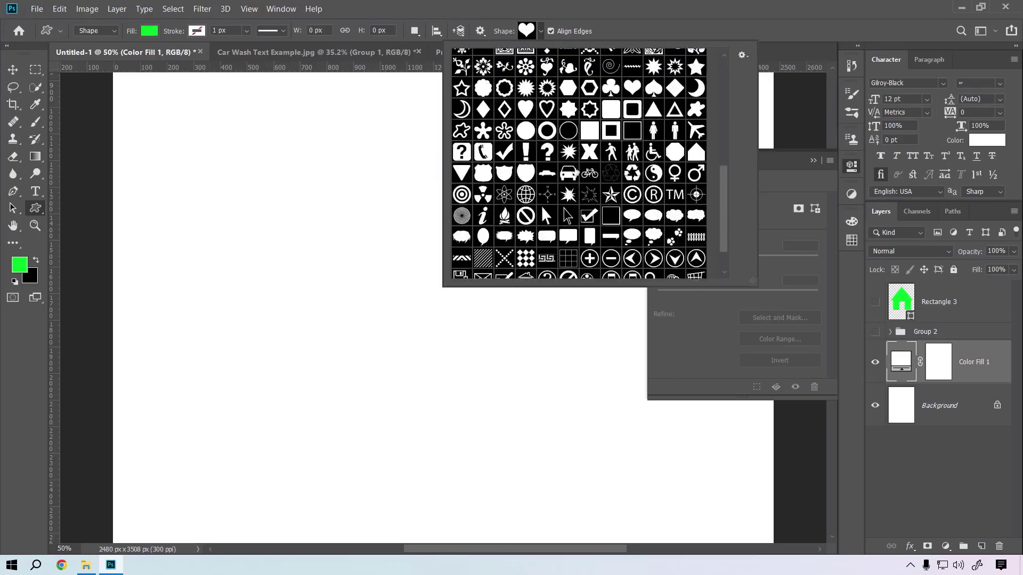
scroll(576, 171, "up", 4)
scroll(576, 171, "up", 4)
scroll(575, 171, "up", 3)
scroll(575, 172, "up", 2)
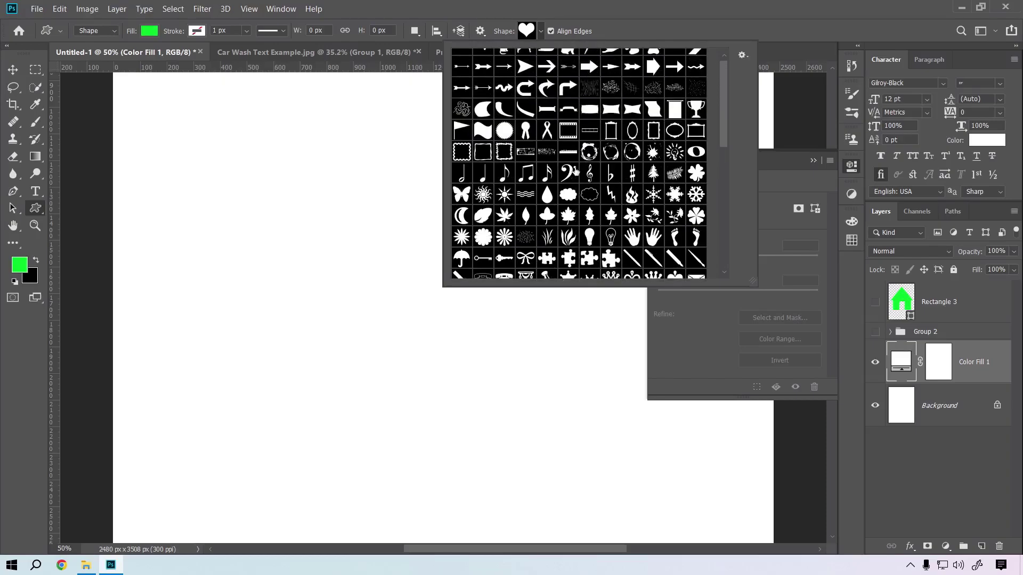
scroll(575, 172, "up", 2)
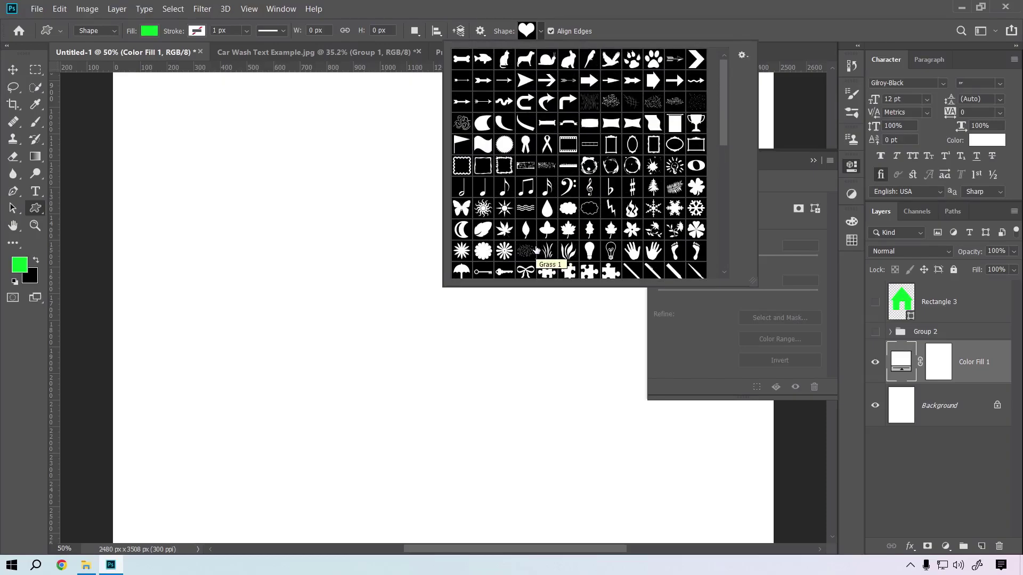
left_click(674, 208)
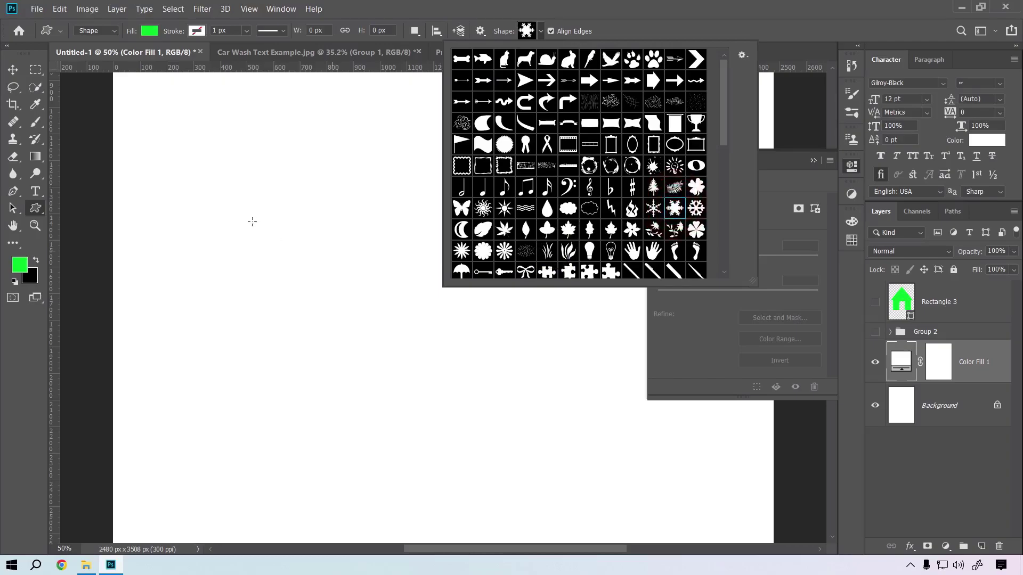
- Draw a trial snowflake on the page, move it, then delete its layer
left_click(253, 186)
left_click_drag(252, 185, 496, 431)
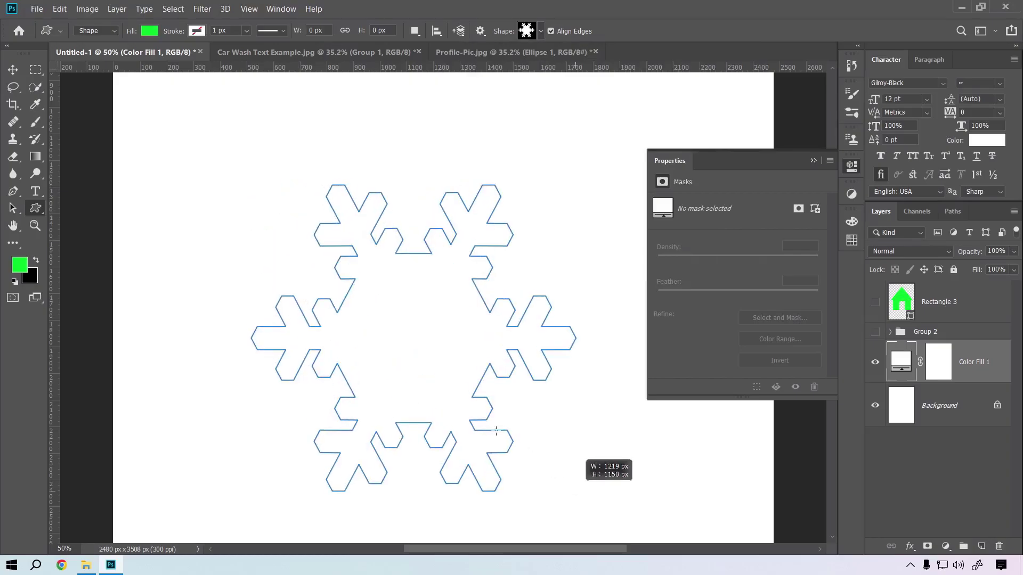
left_click_drag(496, 431, 615, 517)
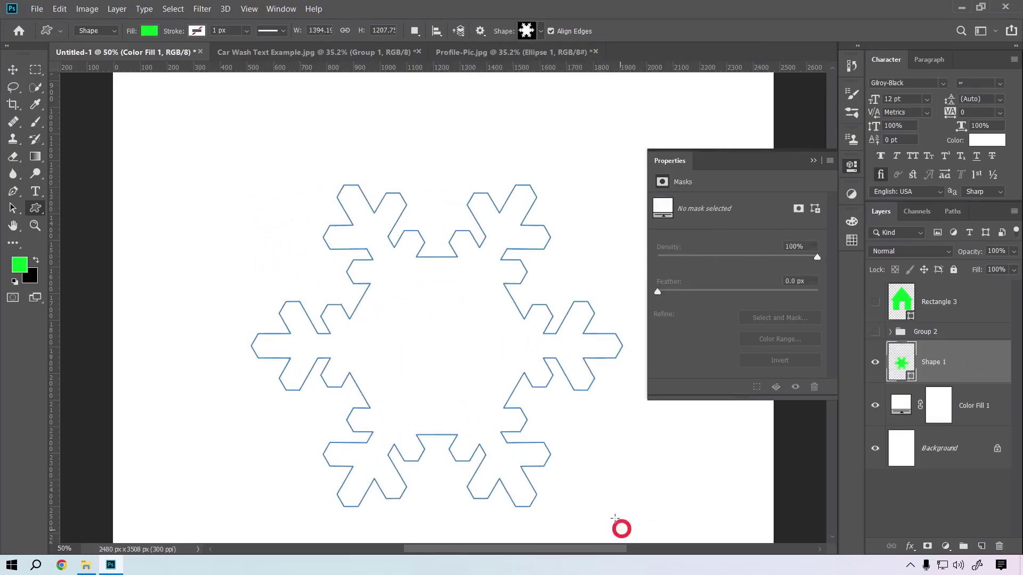
key("v")
left_click_drag(475, 372, 325, 245)
scroll(394, 304, "down", 2)
scroll(396, 308, "down", 3)
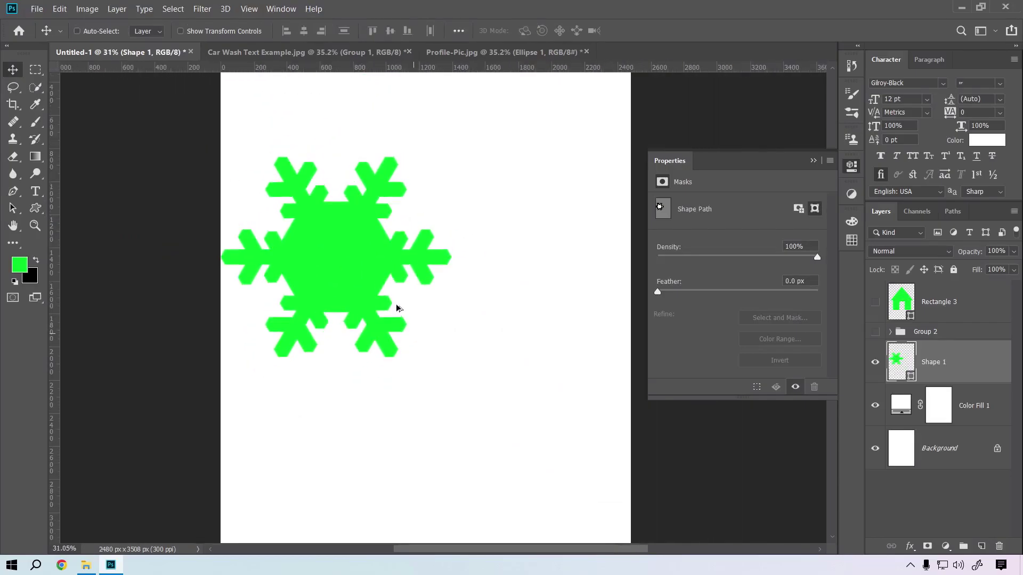
key("Delete")
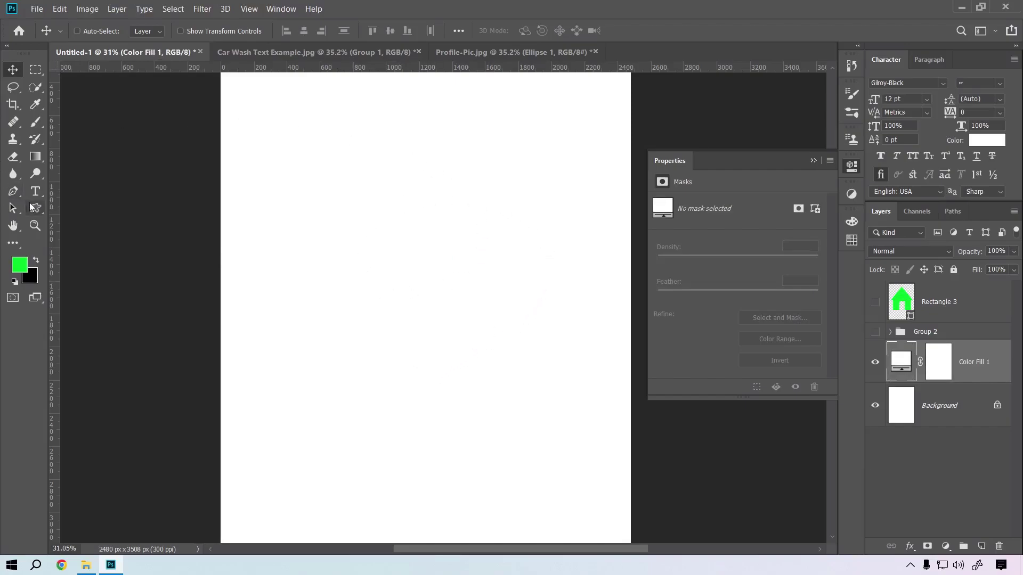
- Draw a second snowflake, drag one of its notch anchors, then delete the Shape 1 layer
left_click(35, 208)
left_click_drag(353, 166, 524, 331)
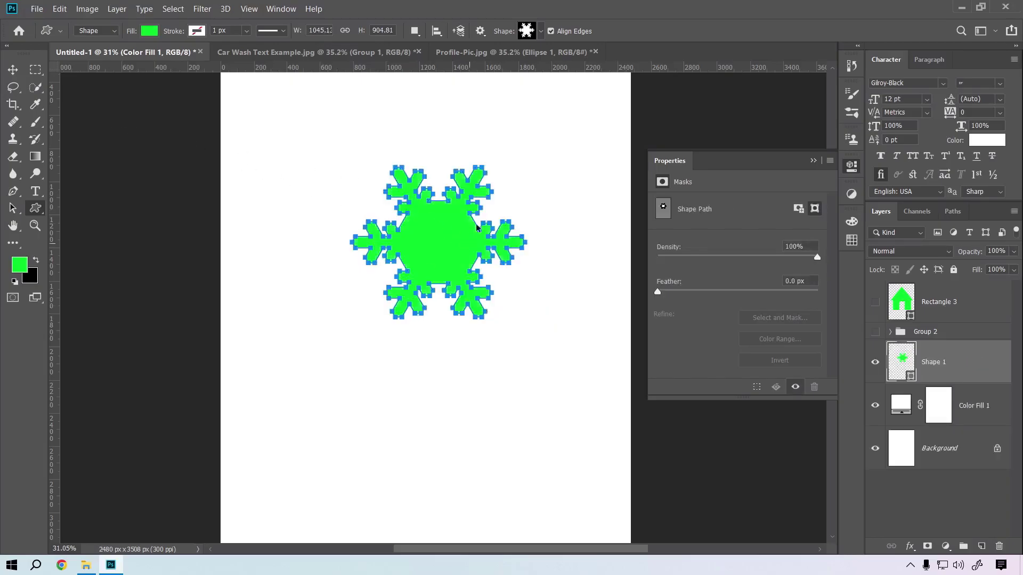
scroll(477, 228, "up", 3)
scroll(476, 227, "up", 3)
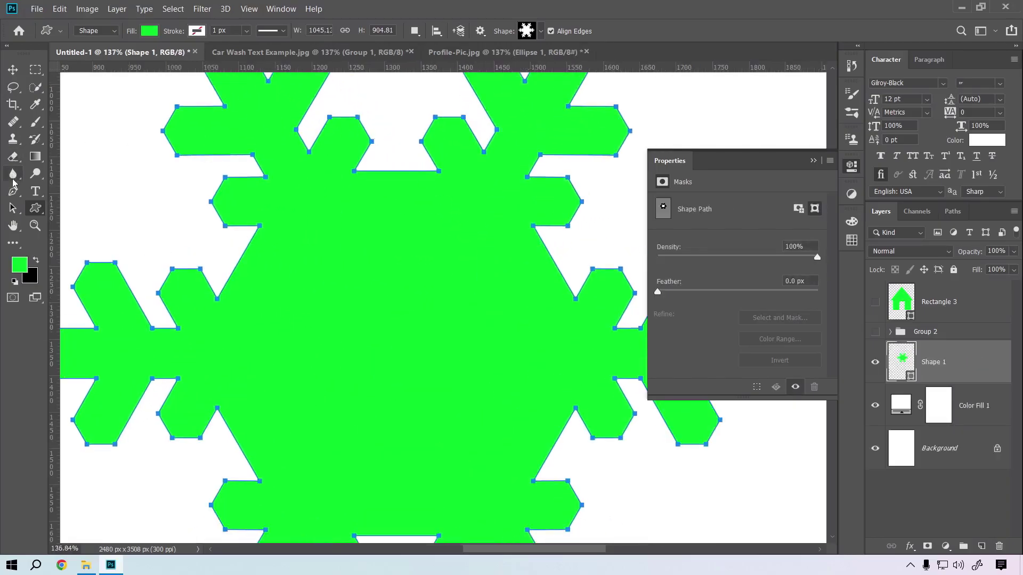
left_click(13, 190)
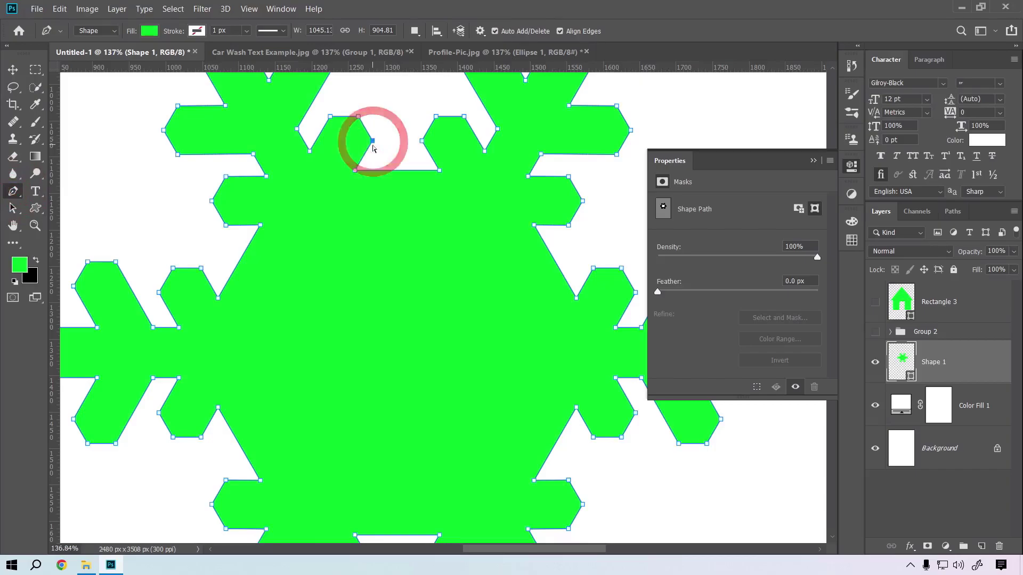
left_click_drag(372, 141, 388, 114)
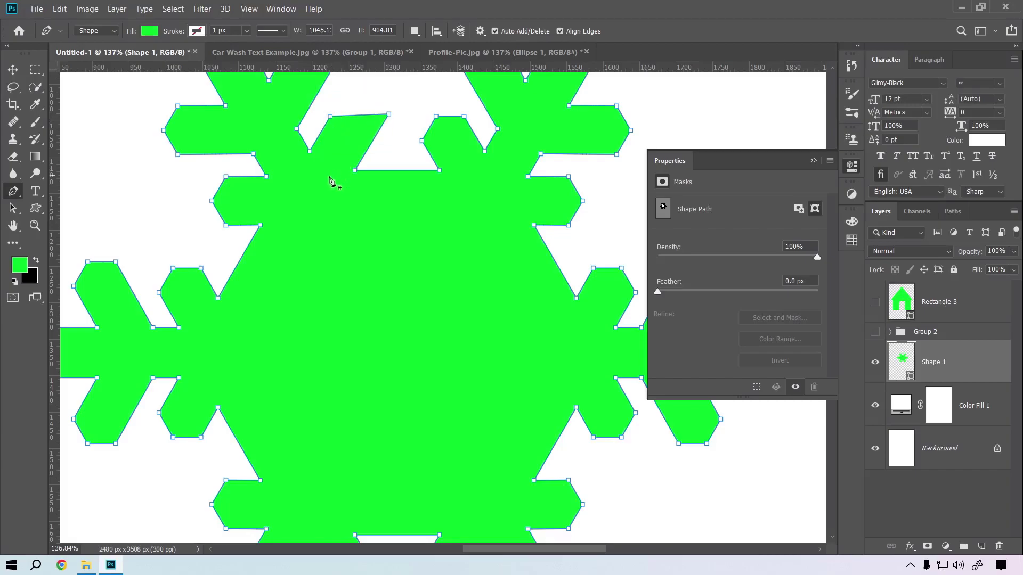
scroll(392, 155, "down", 3)
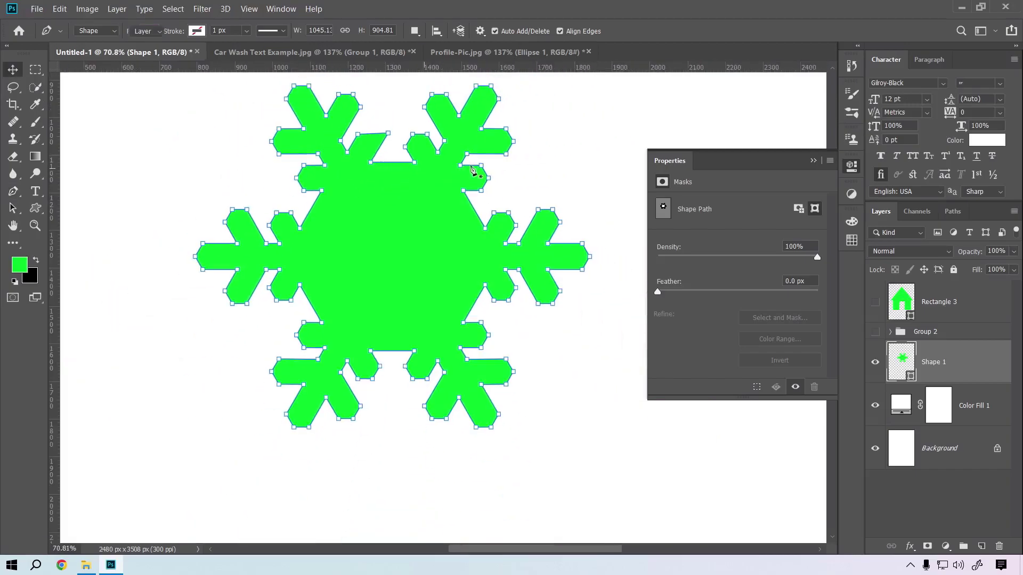
key("v")
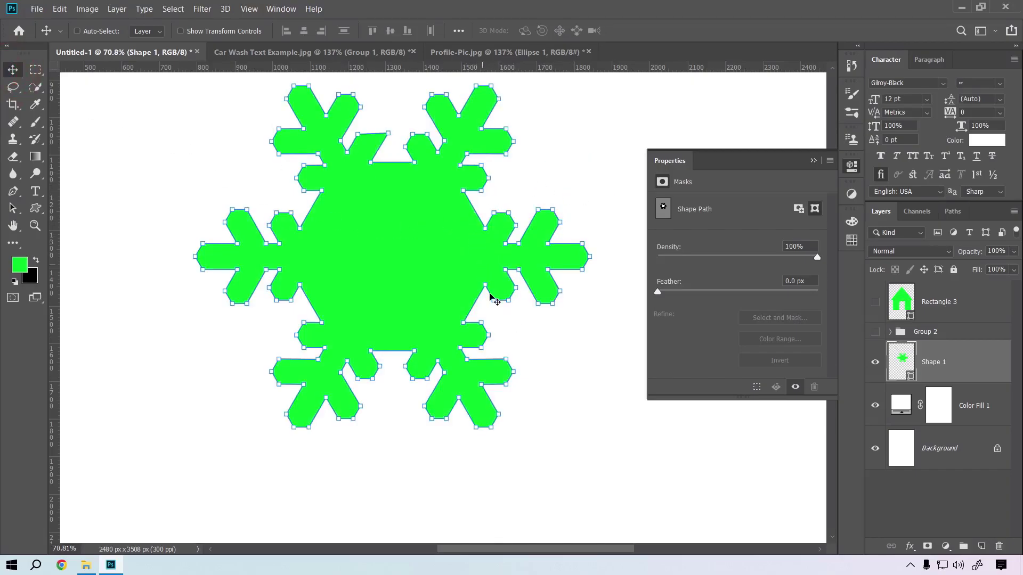
key("Delete")
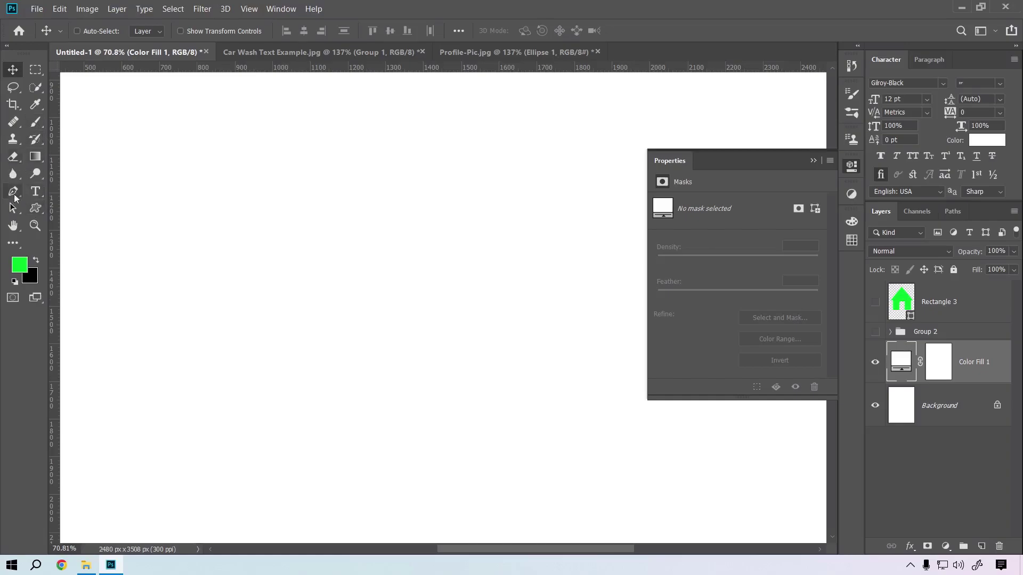
- With the Pen tool and Fill set to None, draw a closed three-anchor crescent path
left_click(13, 192)
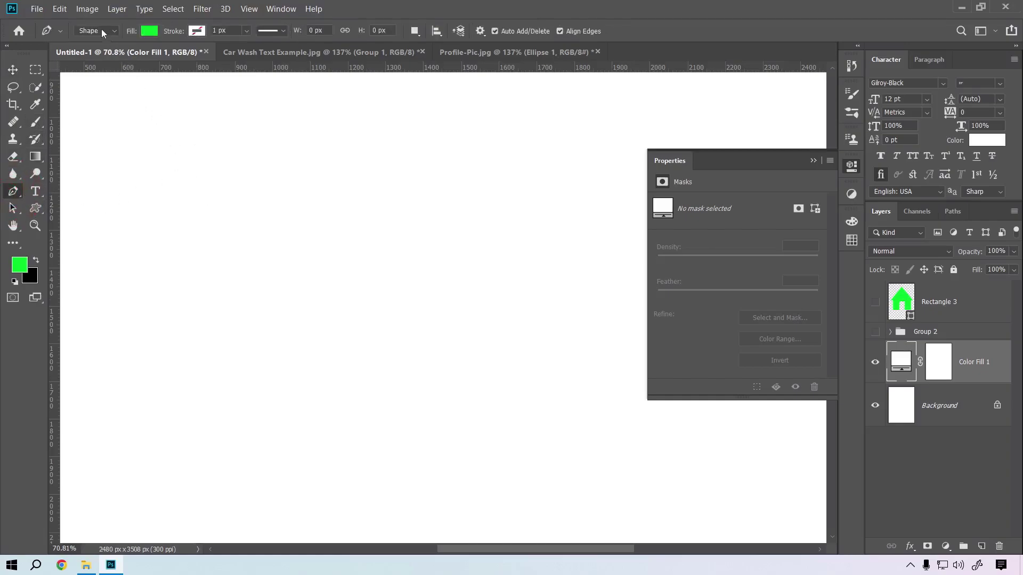
left_click(149, 33)
left_click(92, 56)
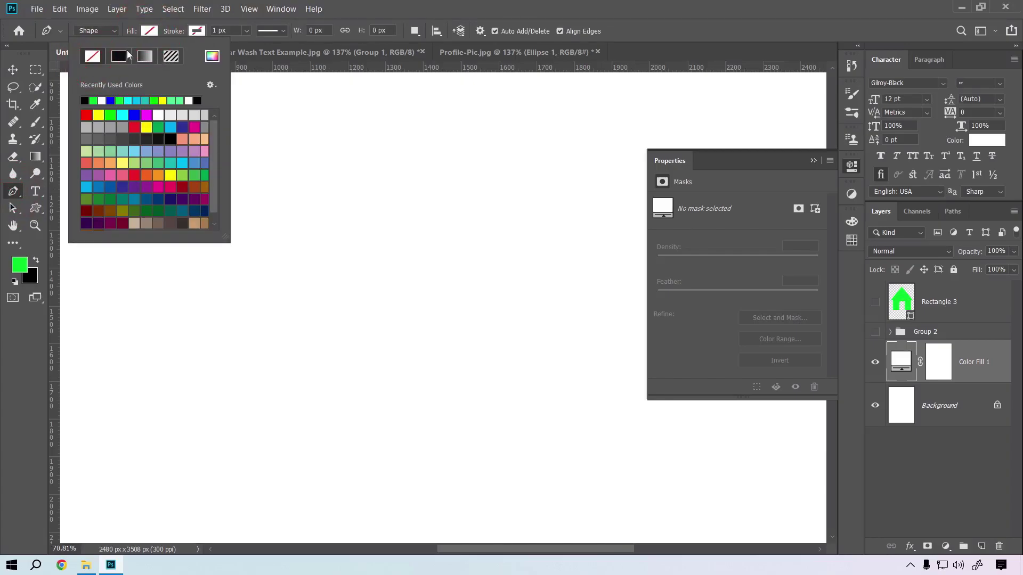
left_click(307, 314)
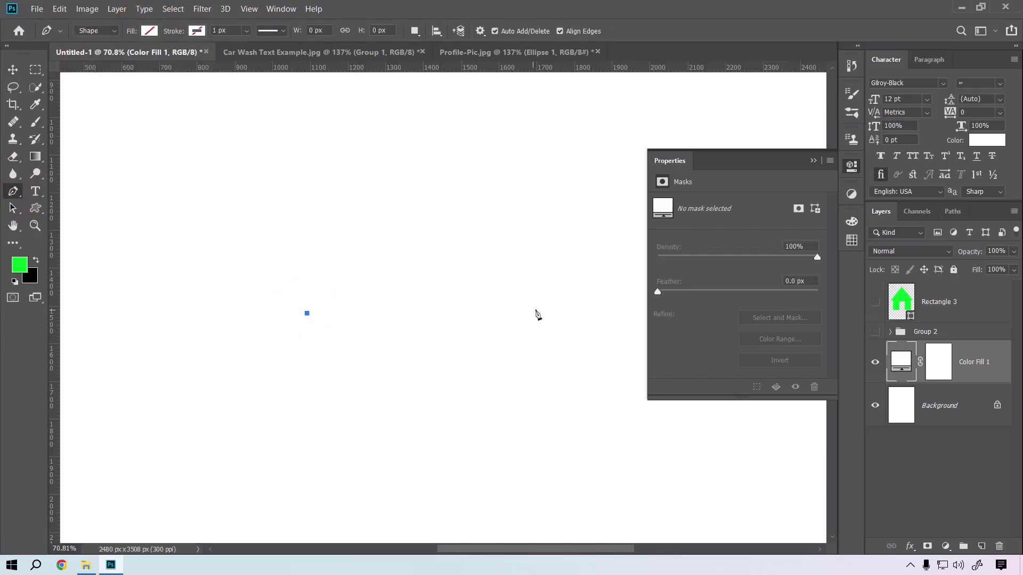
mouse_move(535, 310)
left_mouse_down()
mouse_move(563, 275)
mouse_move(638, 259)
left_mouse_up()
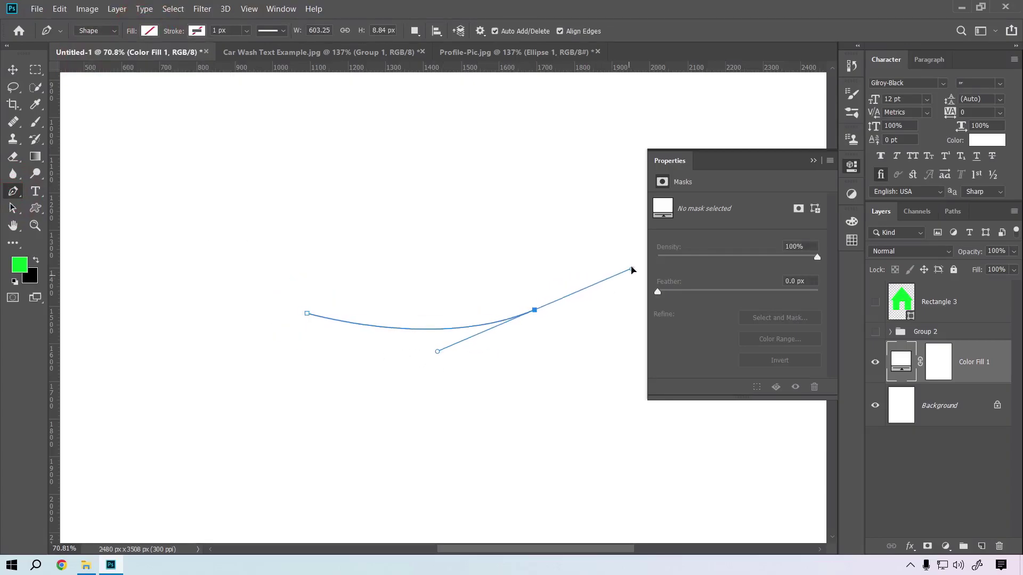
left_click(535, 310, "alt")
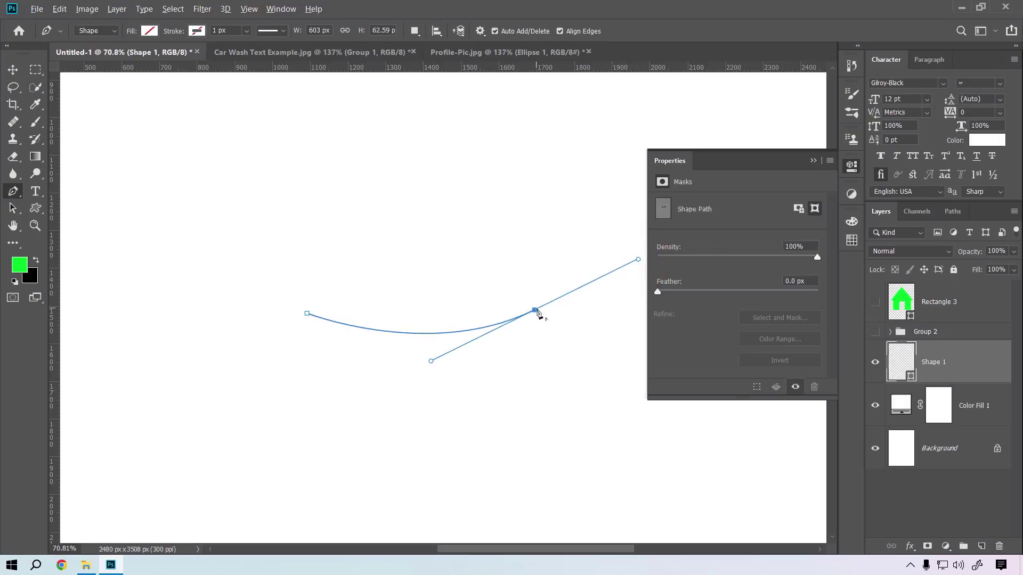
left_click_drag(428, 422, 314, 418)
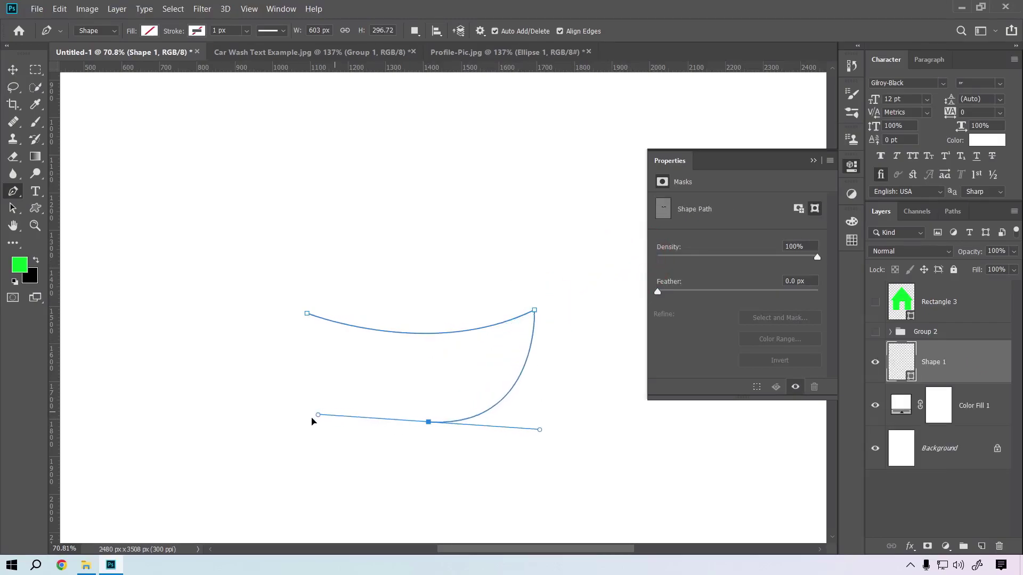
left_click(307, 314)
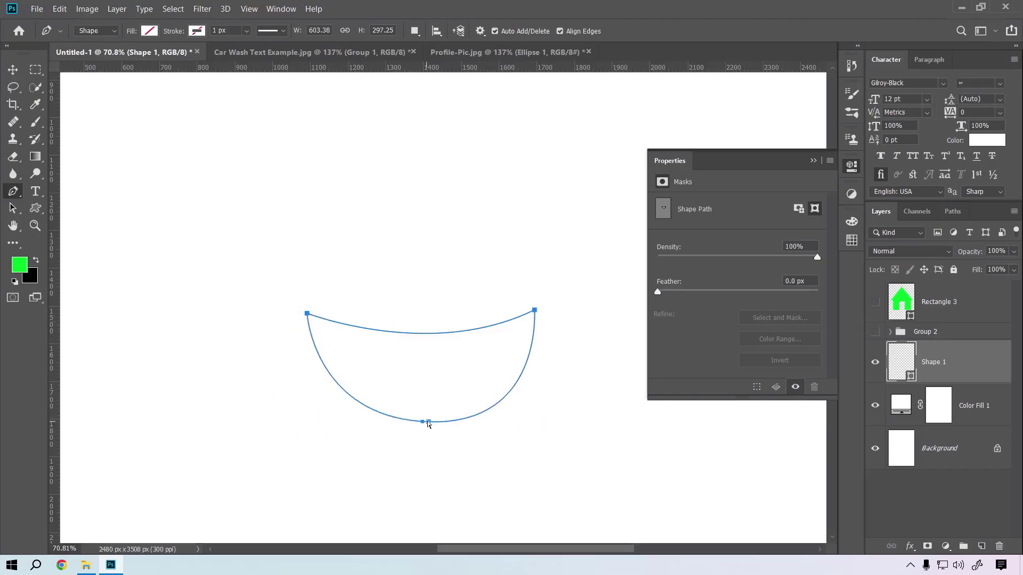
- Shift the crescent up and left and deepen its top curve
left_click_drag(430, 425, 399, 382)
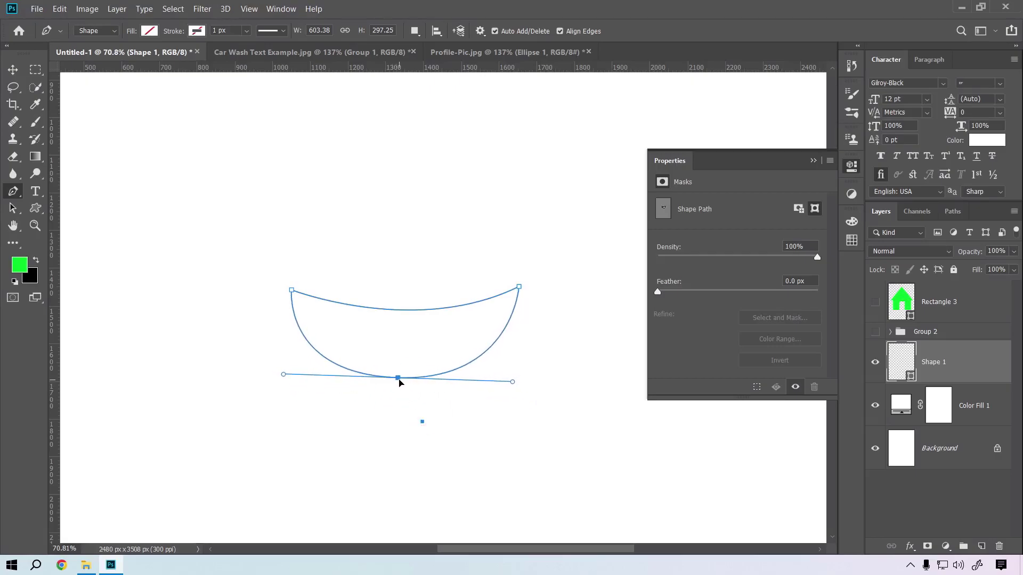
left_click(405, 311, "ctrl")
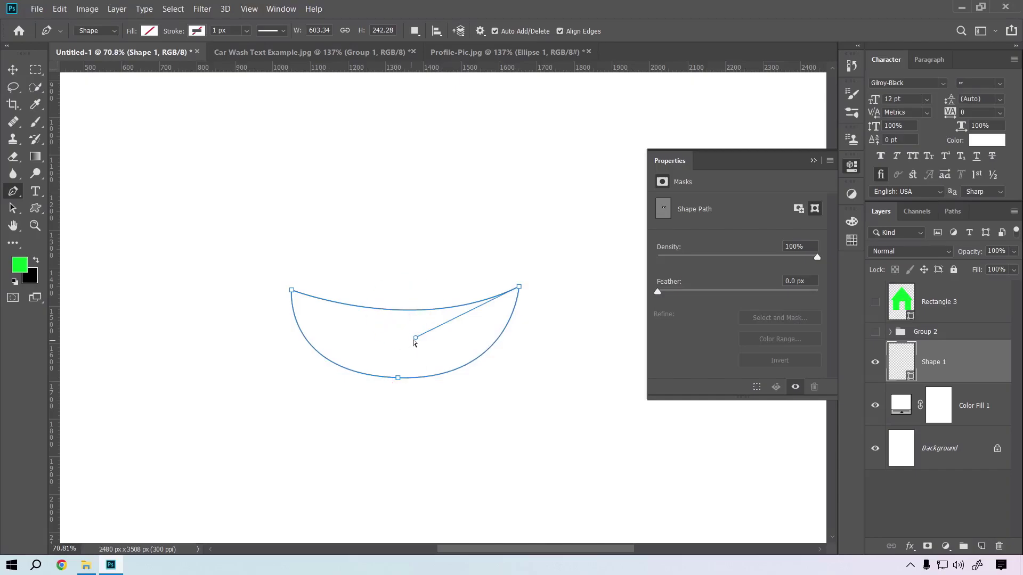
left_click_drag(413, 341, 394, 396)
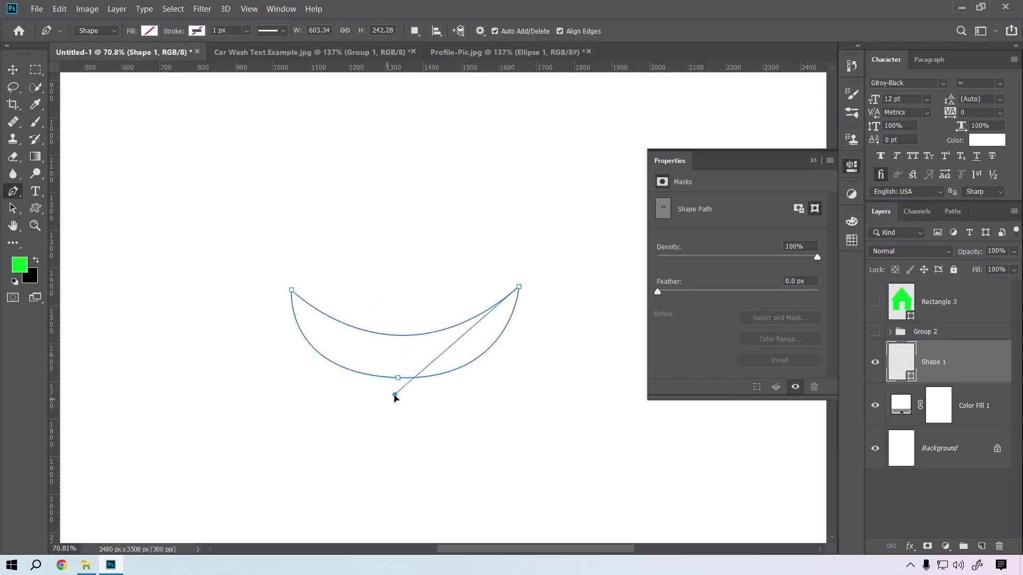
left_click_drag(395, 395, 410, 396)
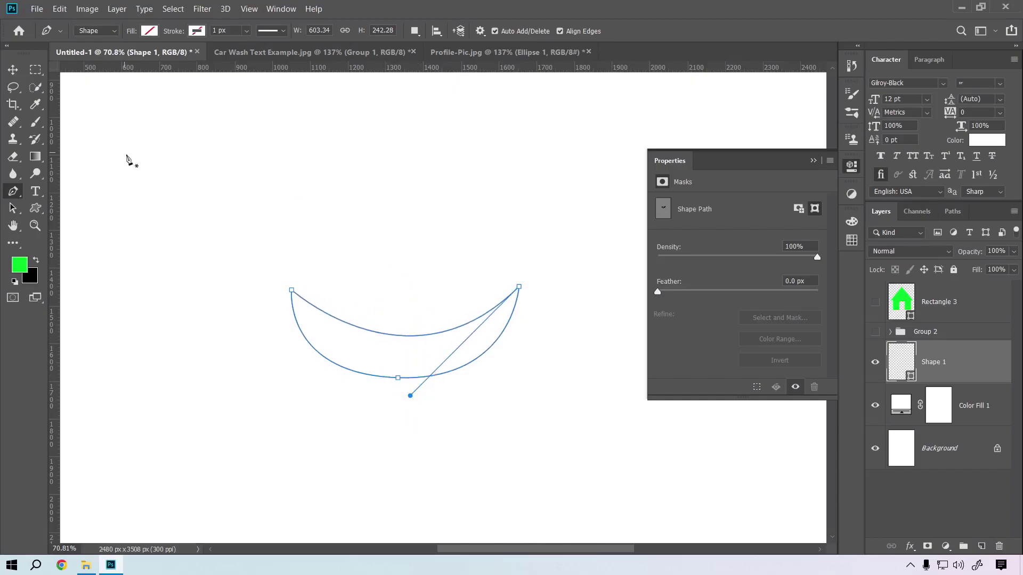
key("v")
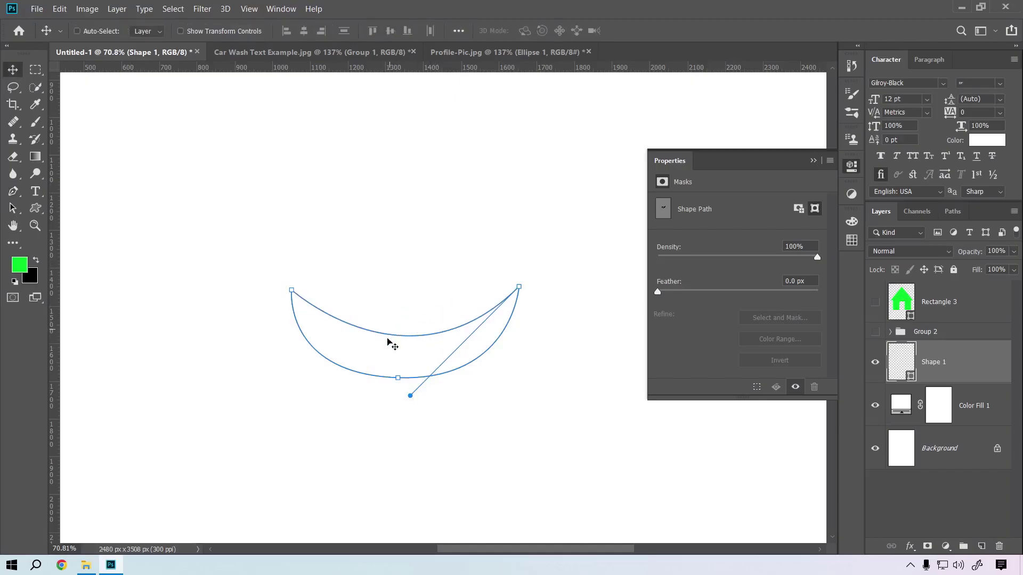
right_click(413, 354)
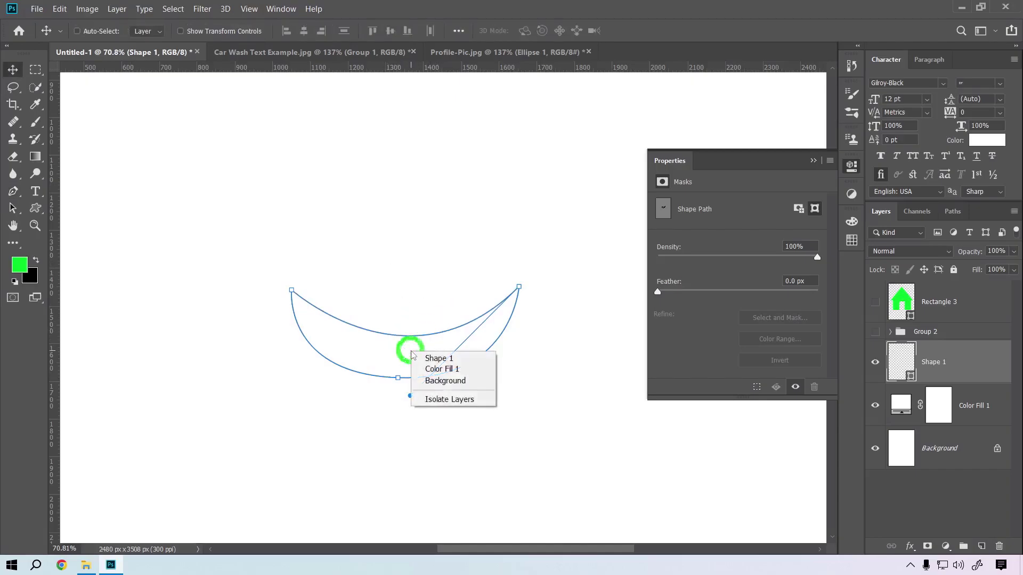
key("Escape")
left_click(384, 349)
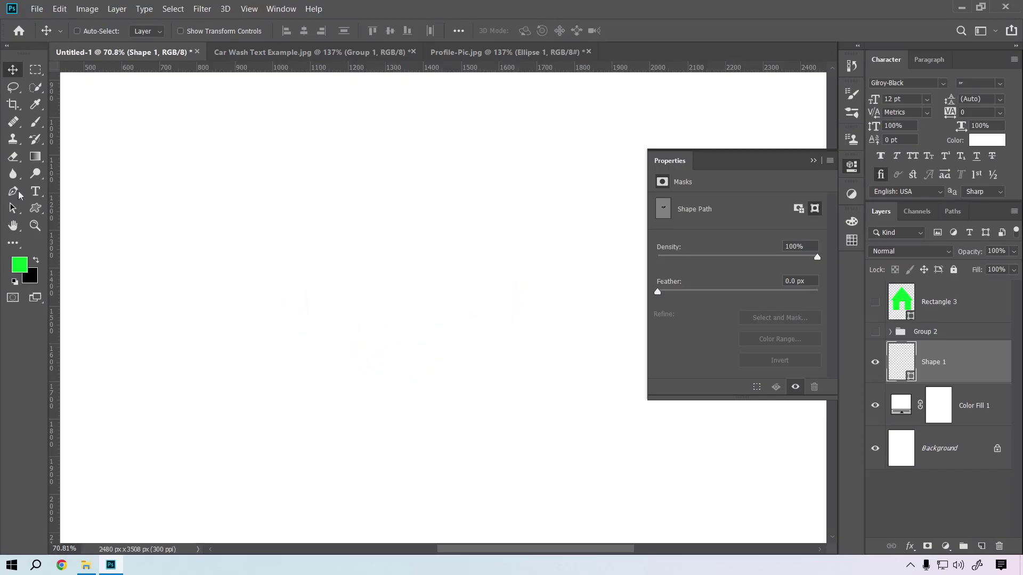
- Set the crescent's Fill to solid black
left_click(35, 208)
left_click(149, 31)
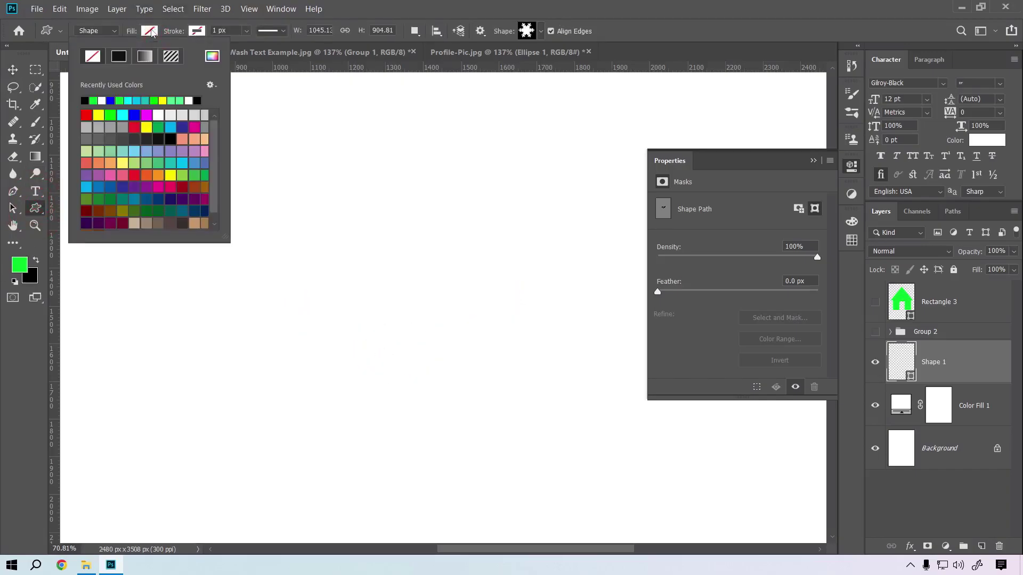
left_click(104, 101)
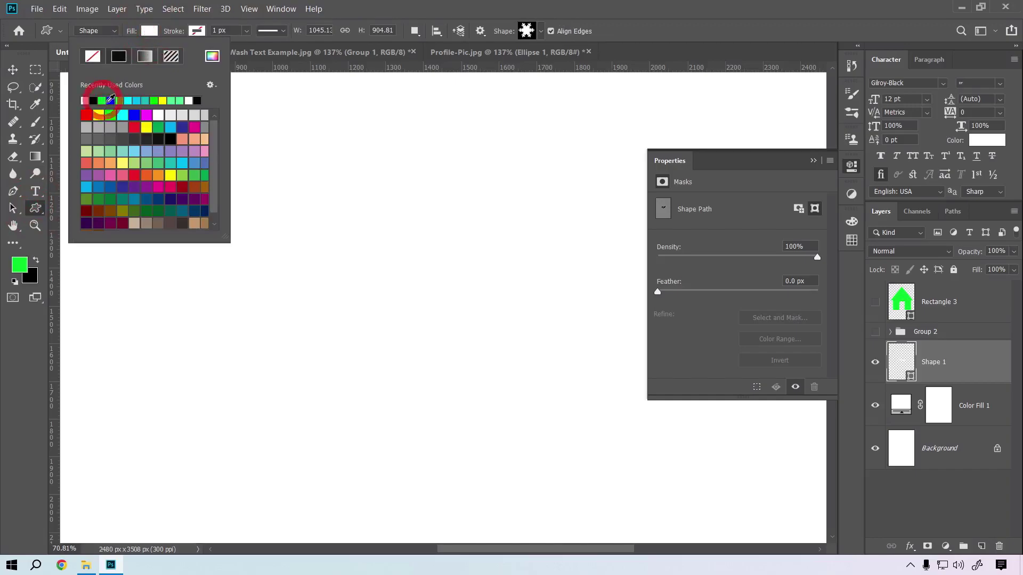
left_click(118, 56)
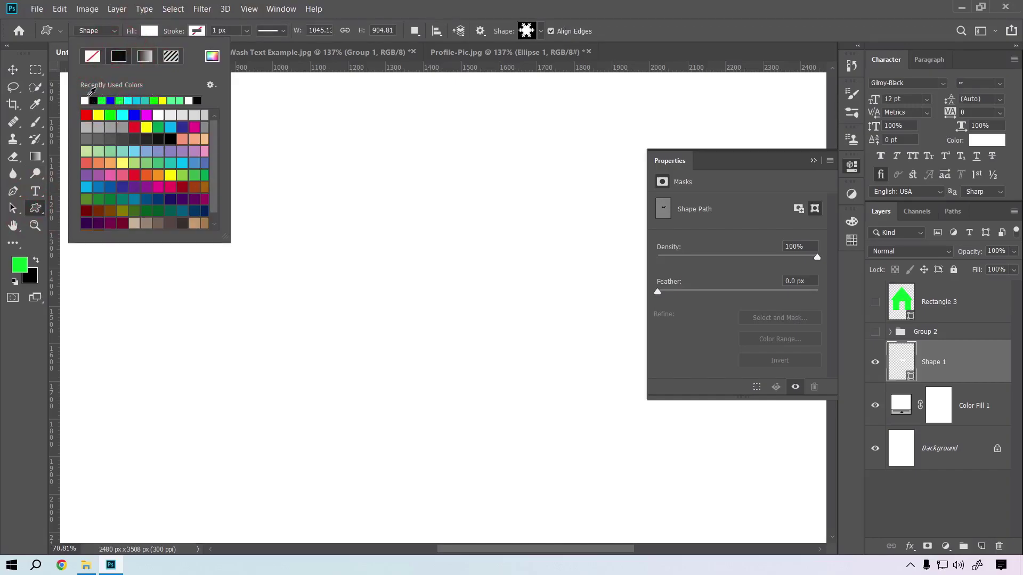
left_click(92, 100)
left_click(149, 30)
left_click(12, 70)
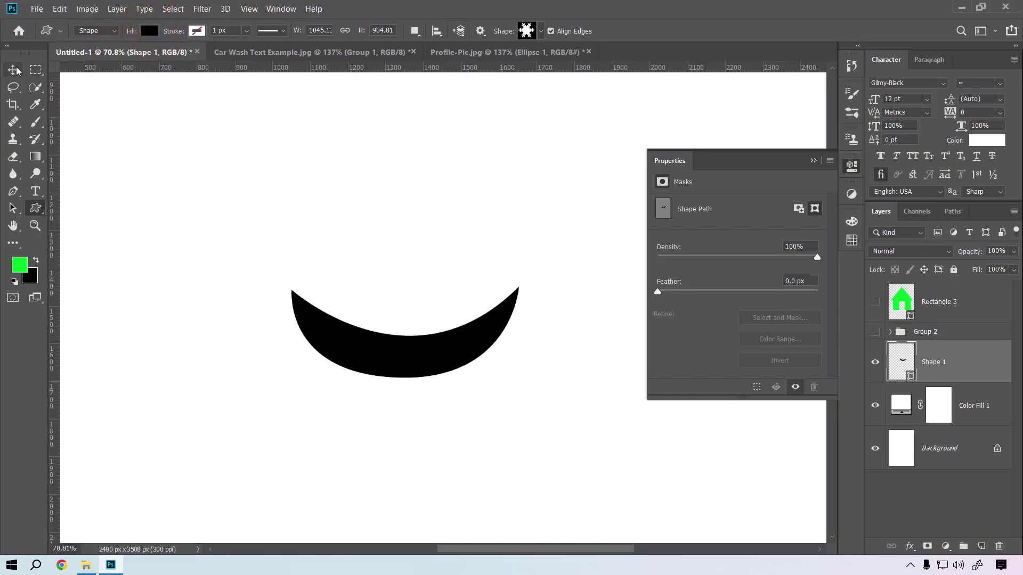
- Cancel the Create Custom Shape dialog and switch to the Rectangle tool
key("u")
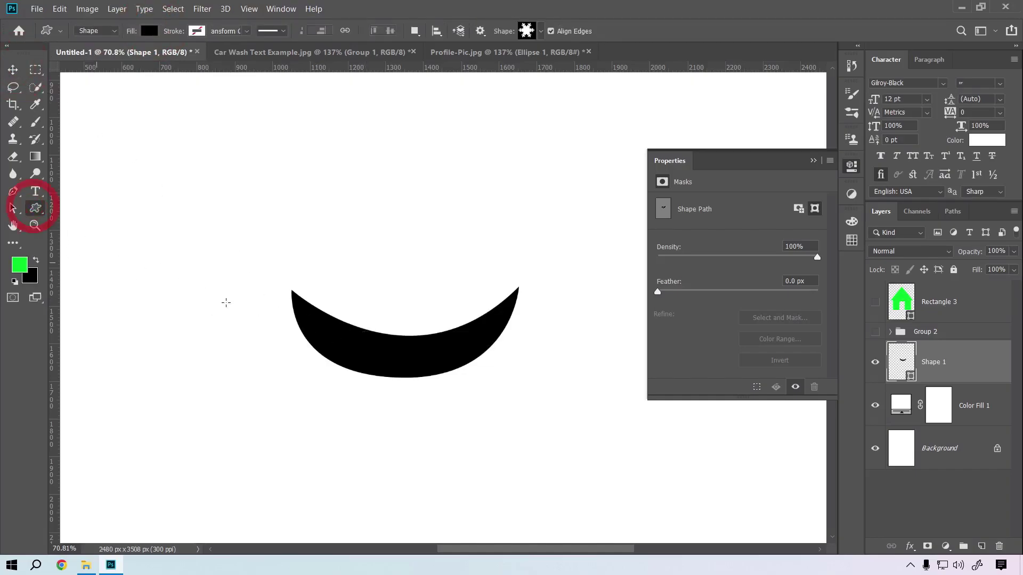
right_click(431, 362)
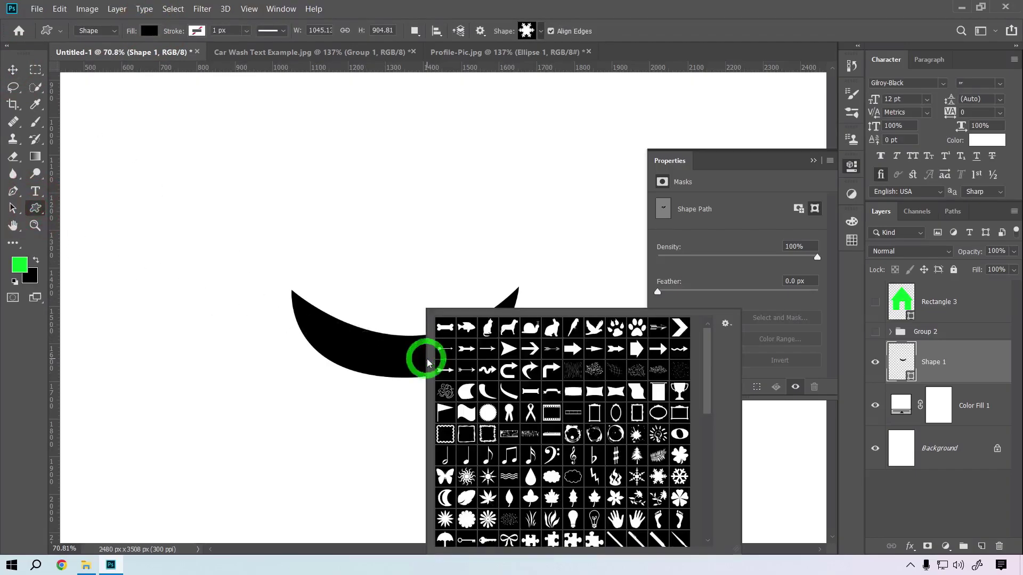
left_click(390, 353)
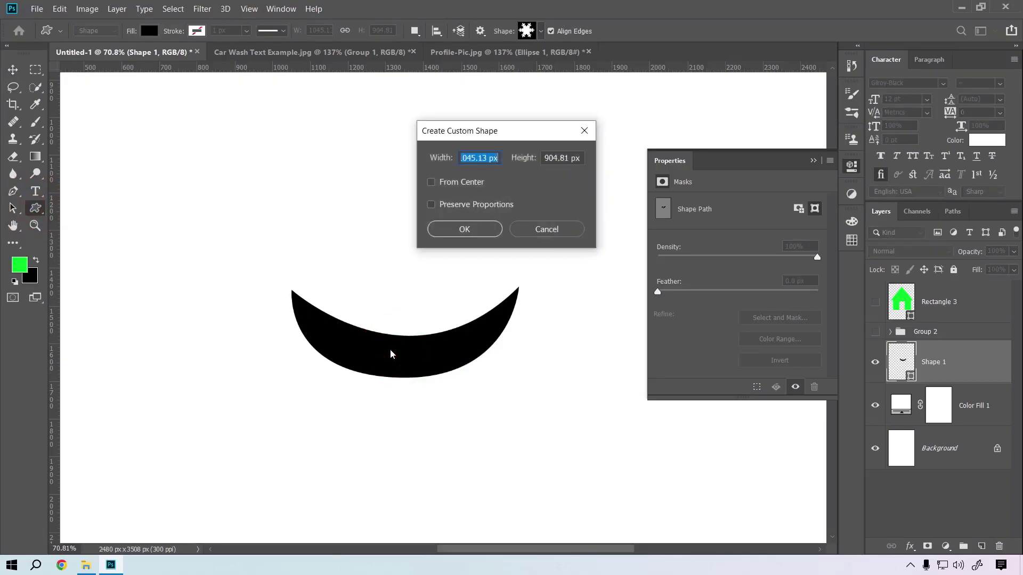
left_click(532, 234)
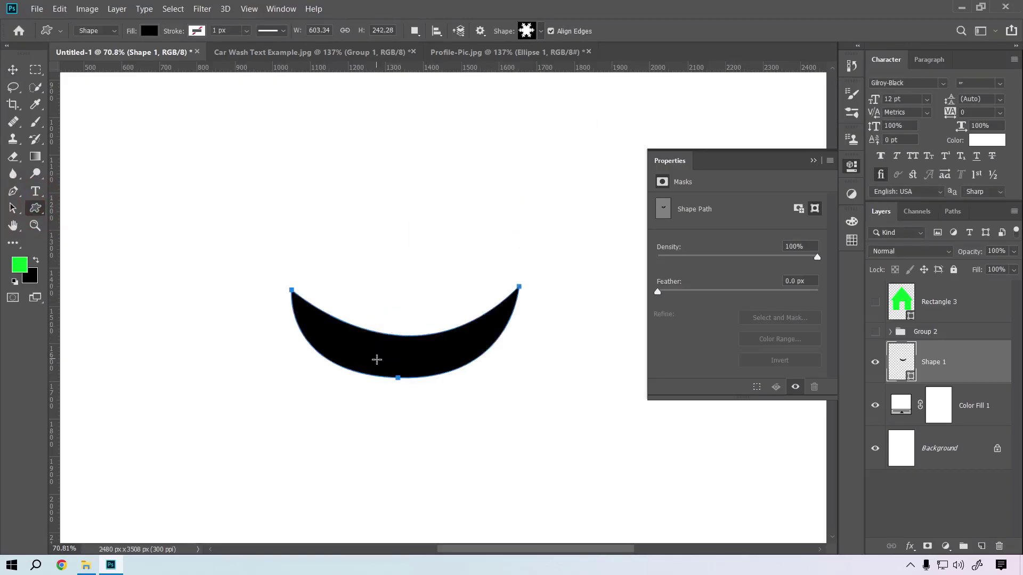
right_click(375, 347)
left_click(365, 343)
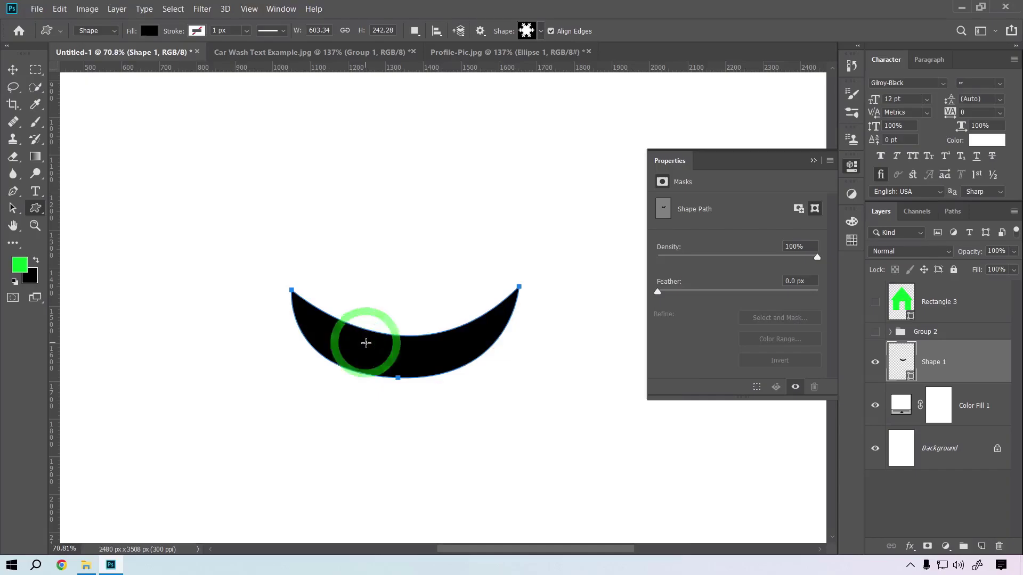
right_click(348, 340)
left_click(322, 334)
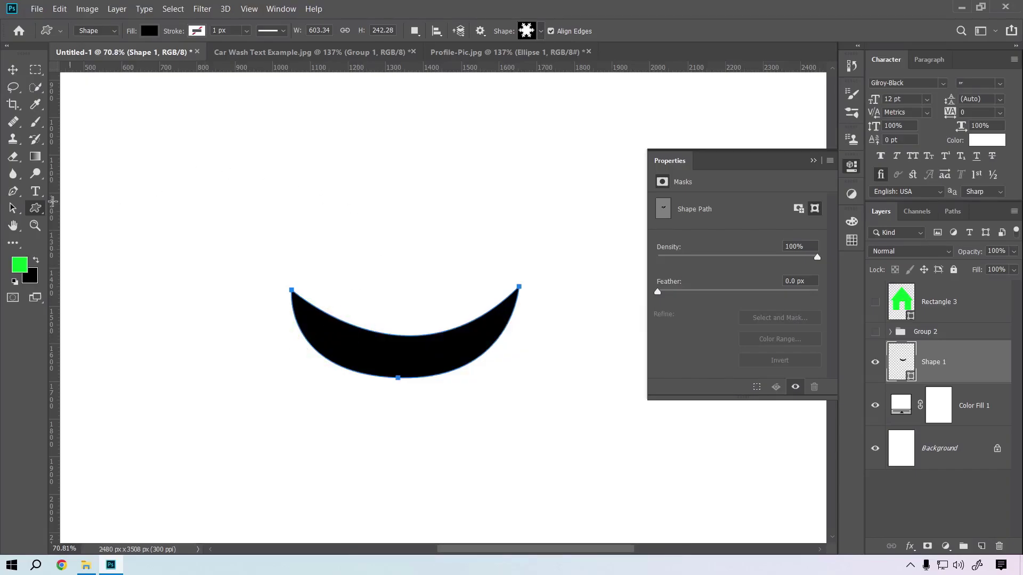
right_click(43, 210)
left_click(68, 201)
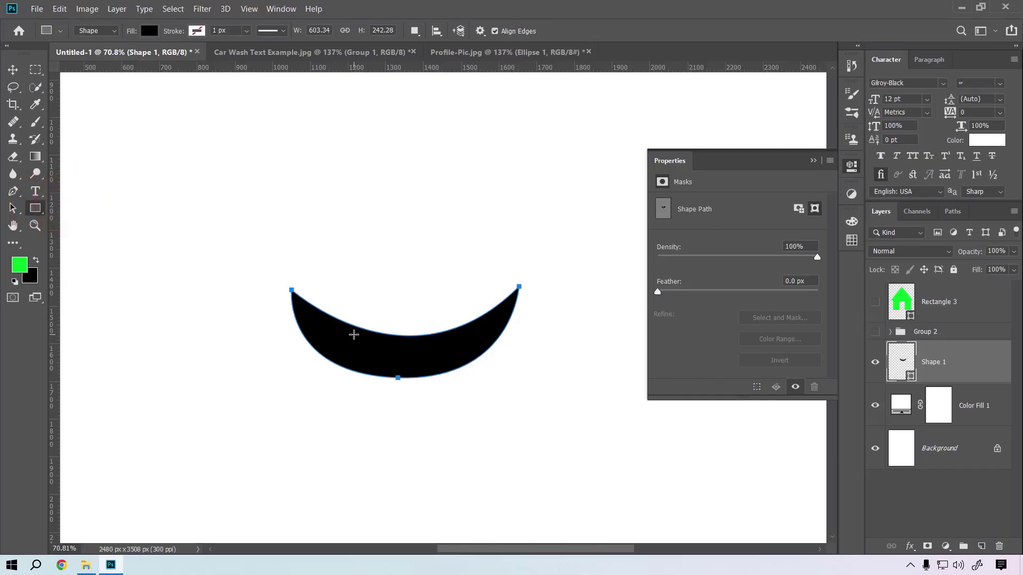
- Define the selected black crescent as a new custom shape named 'faltu moon'
right_click(354, 336)
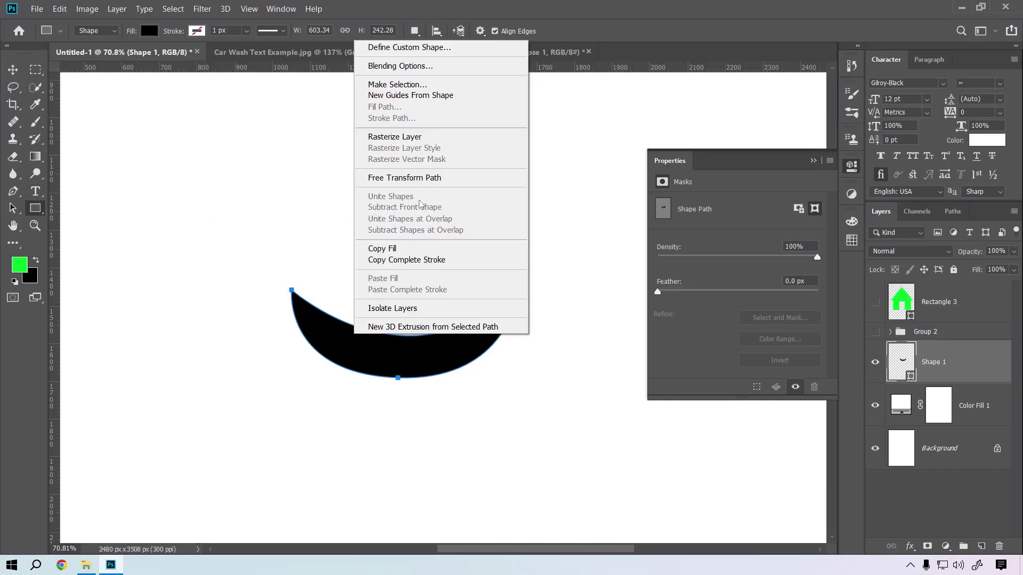
left_click(411, 48)
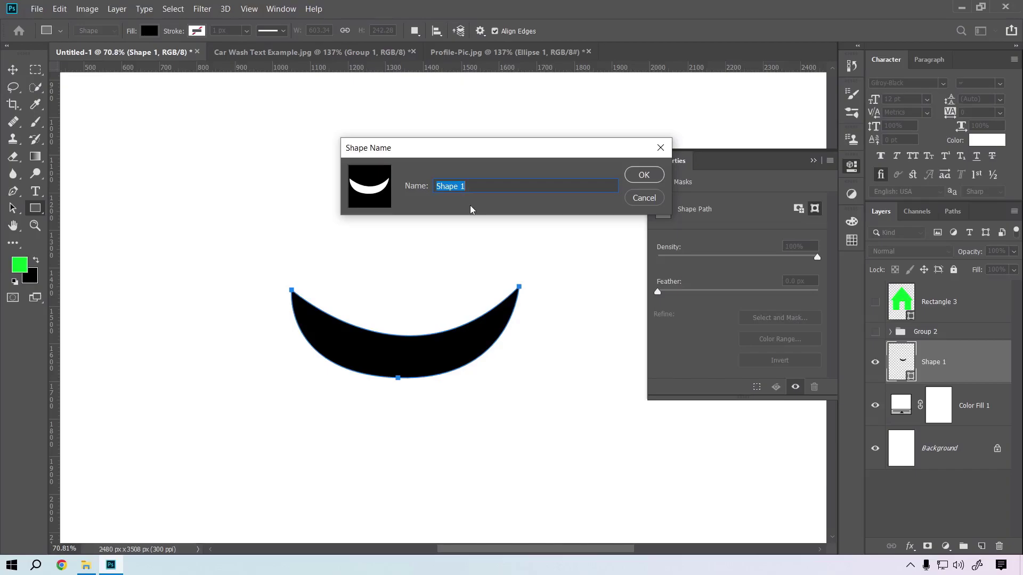
type("fa")
type("on")
key("Return")
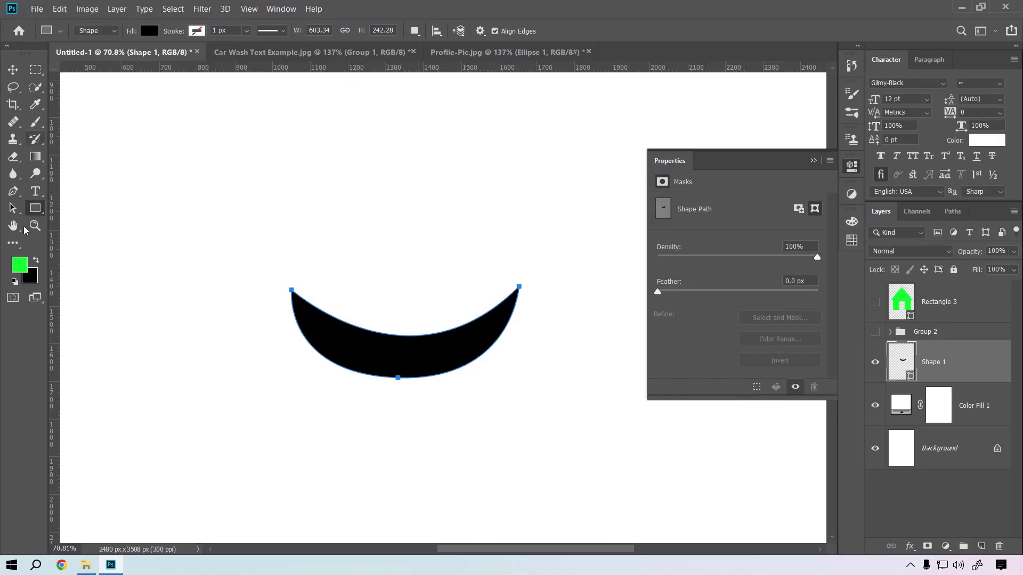
- Switch to the Custom Shape Tool and pick the newly saved crescent shape
right_click(34, 208)
left_click(102, 271)
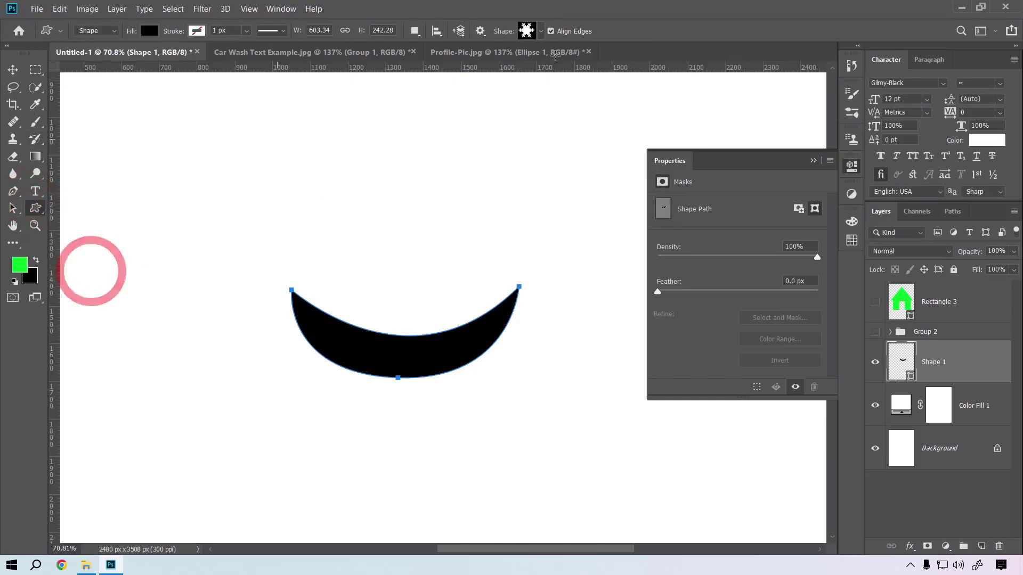
left_click(537, 32)
scroll(531, 213, "down", 3)
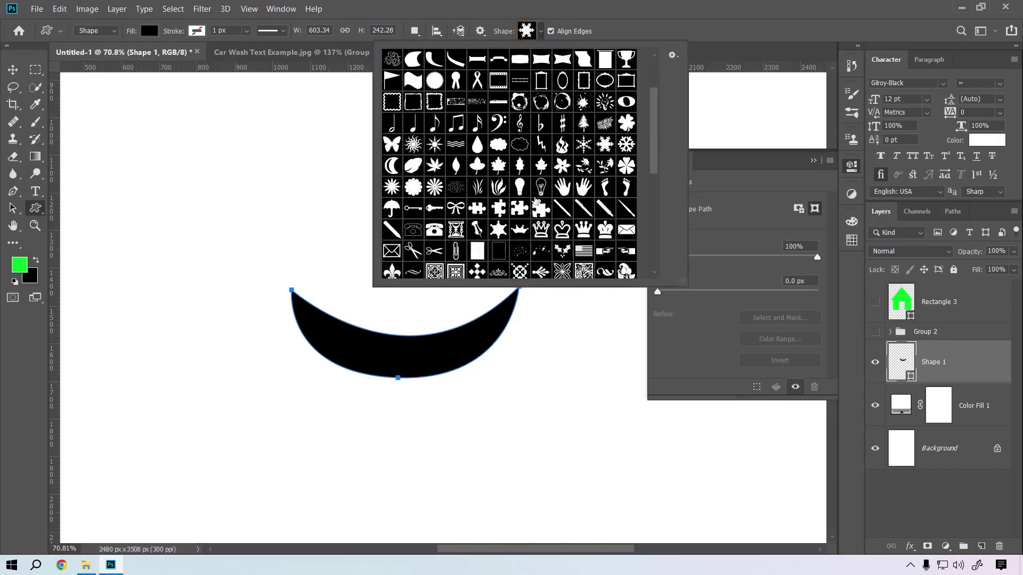
scroll(531, 213, "down", 3)
scroll(531, 213, "down", 4)
scroll(531, 213, "down", 4)
scroll(524, 219, "down", 2)
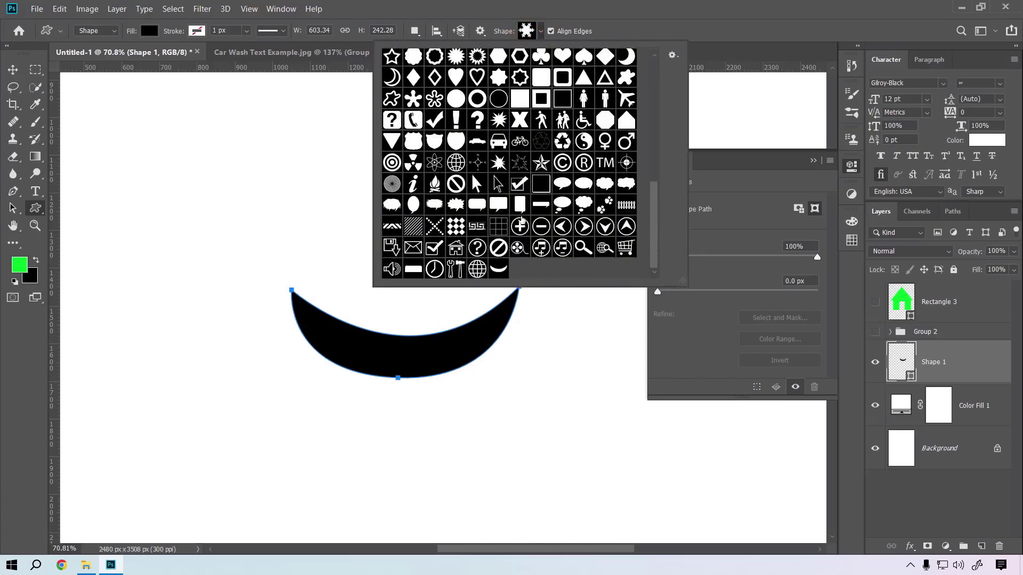
left_click(498, 269)
- Drag out large black crescents on the page from the custom shape
mouse_move(138, 173)
left_mouse_down()
mouse_move(223, 216)
mouse_move(692, 514)
left_mouse_up()
scroll(350, 280, "down", 2)
scroll(210, 315, "down", 3)
left_click_drag(208, 297, 553, 507)
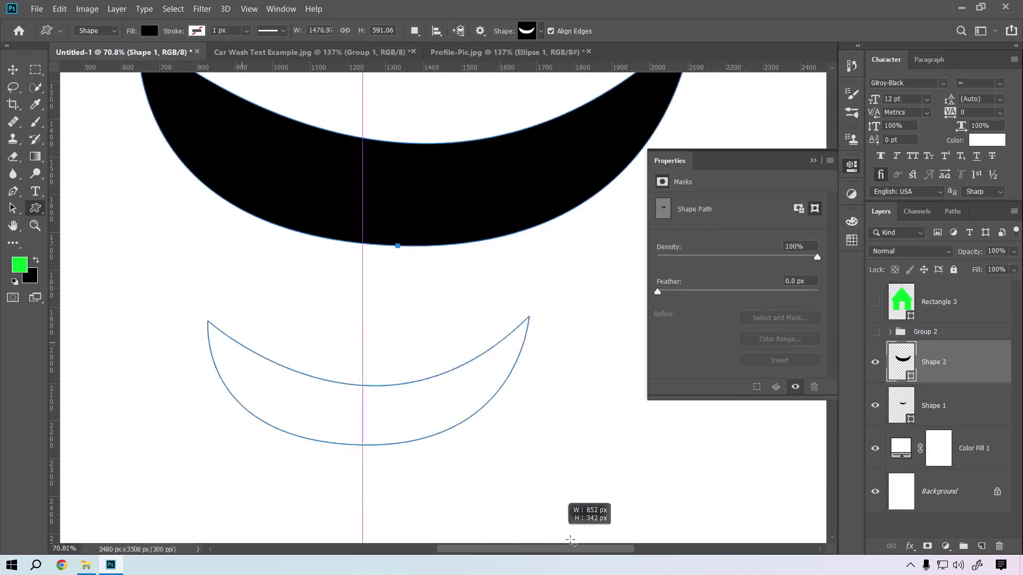
scroll(388, 377, "down", 5)
scroll(384, 378, "down", 5)
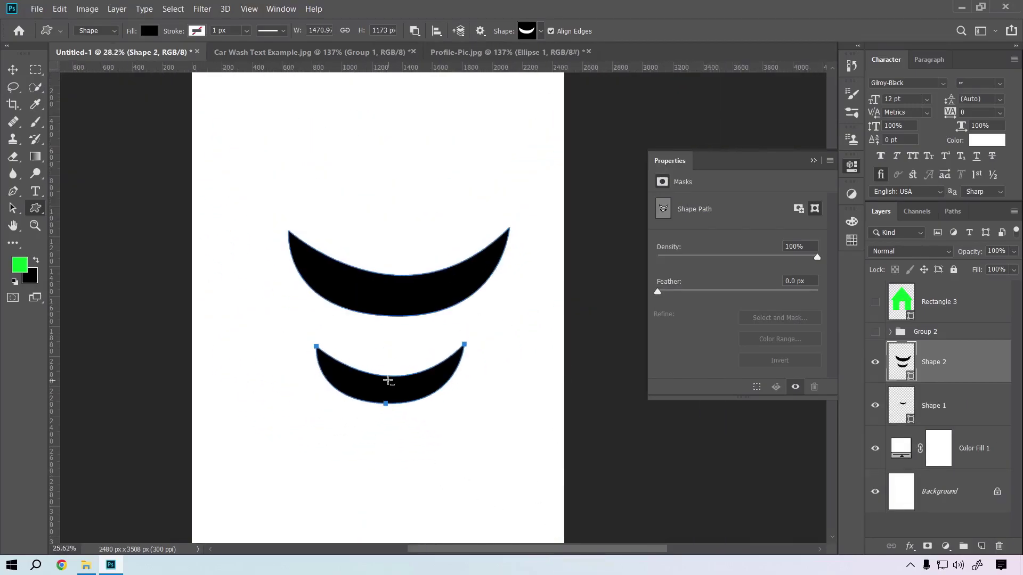
- Delete both crescent layers, add an 'ABC' text layer, and drag it to the top
key("v")
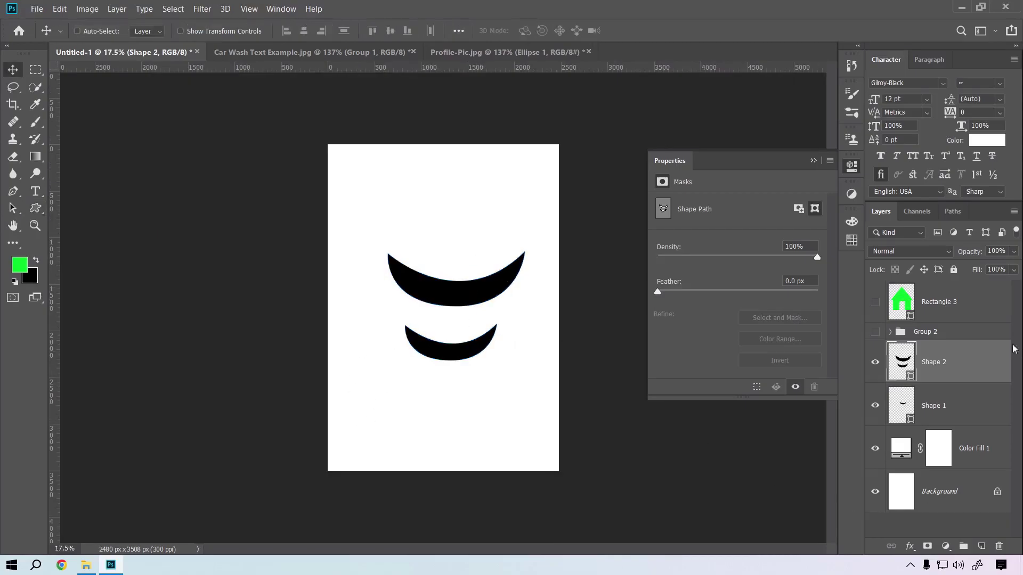
key("Delete")
key("Delete")
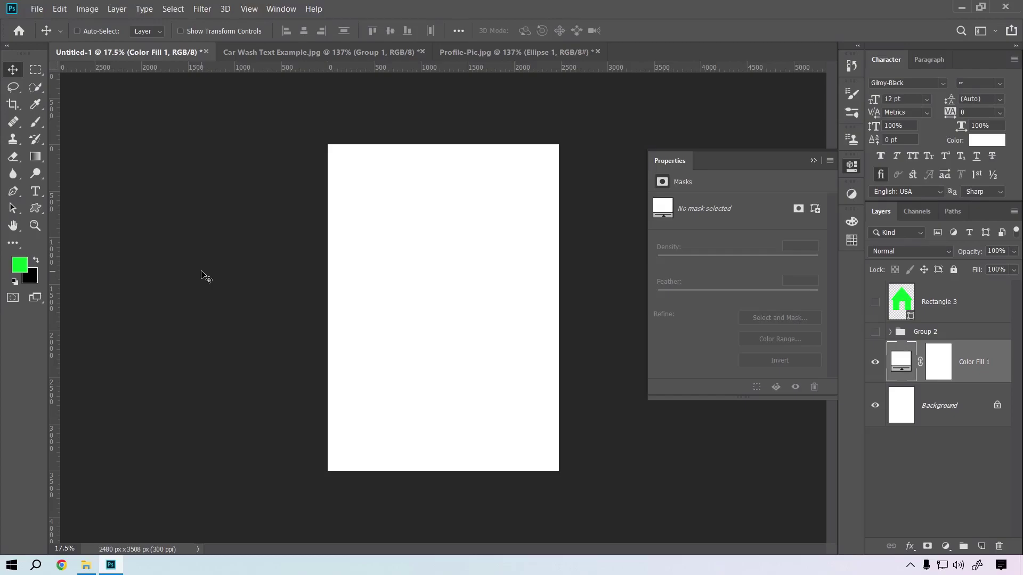
key("t")
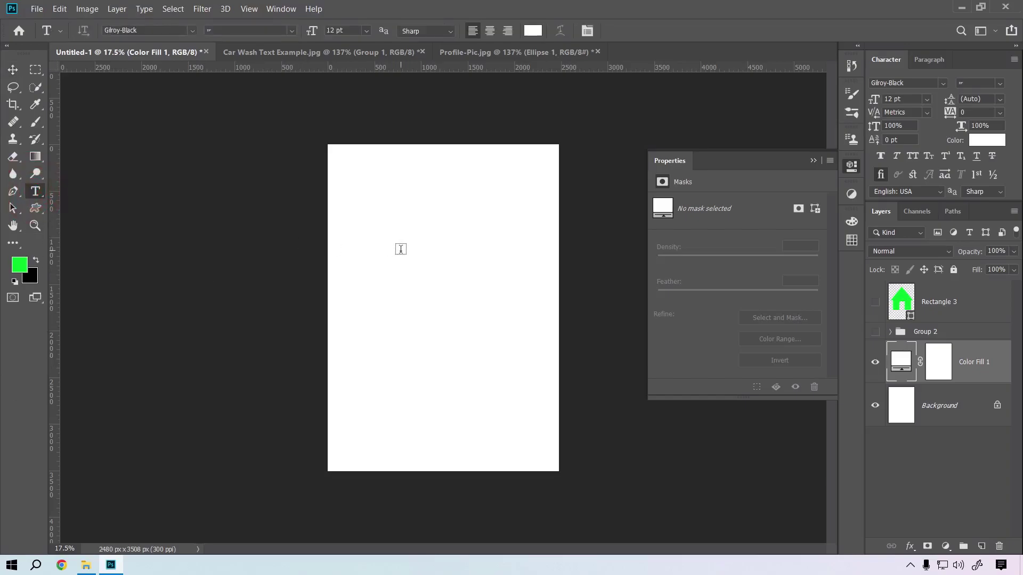
scroll(401, 253, "up", 3)
scroll(400, 253, "up", 2)
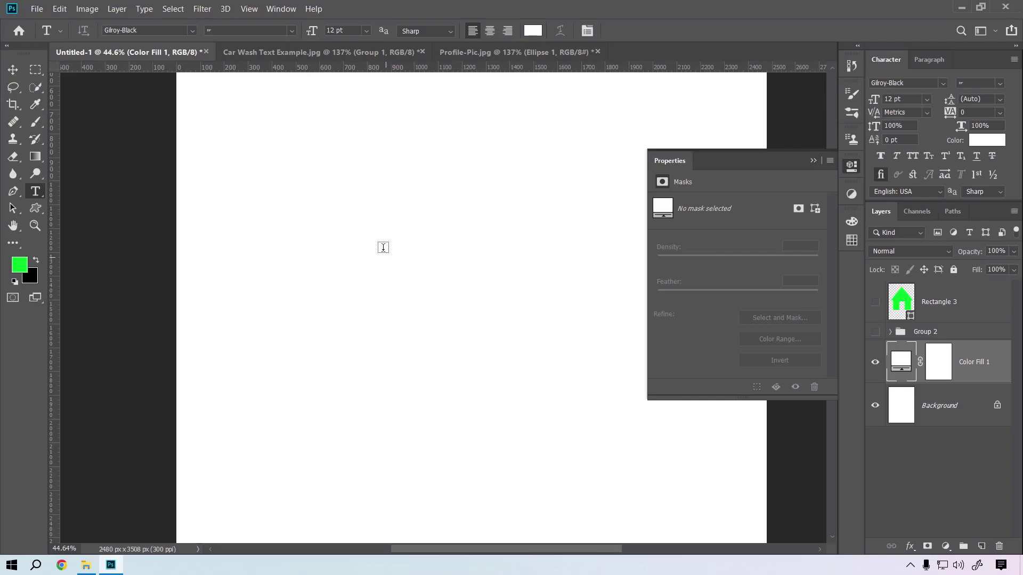
left_click(384, 249)
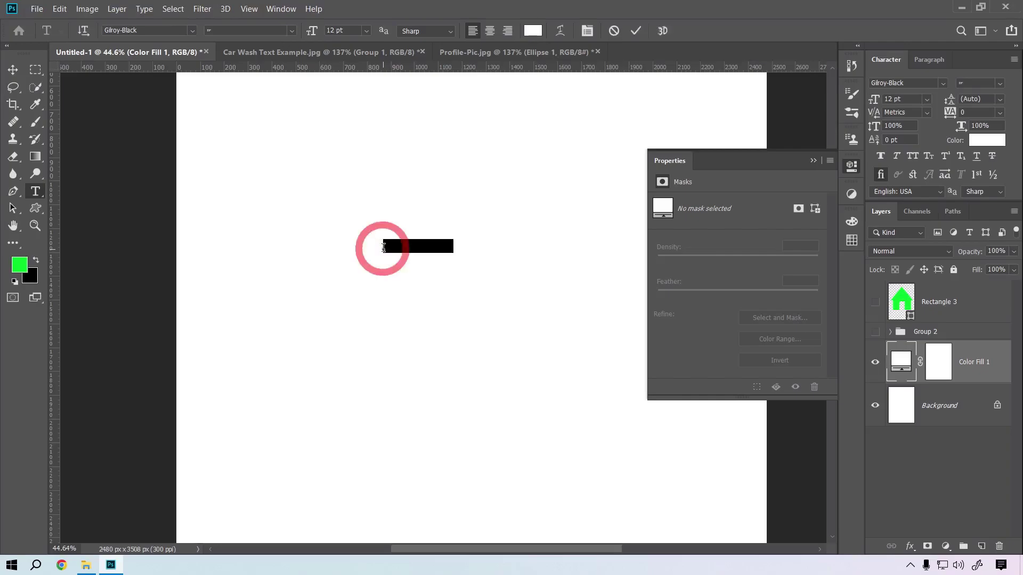
left_click(442, 277)
type("ABC")
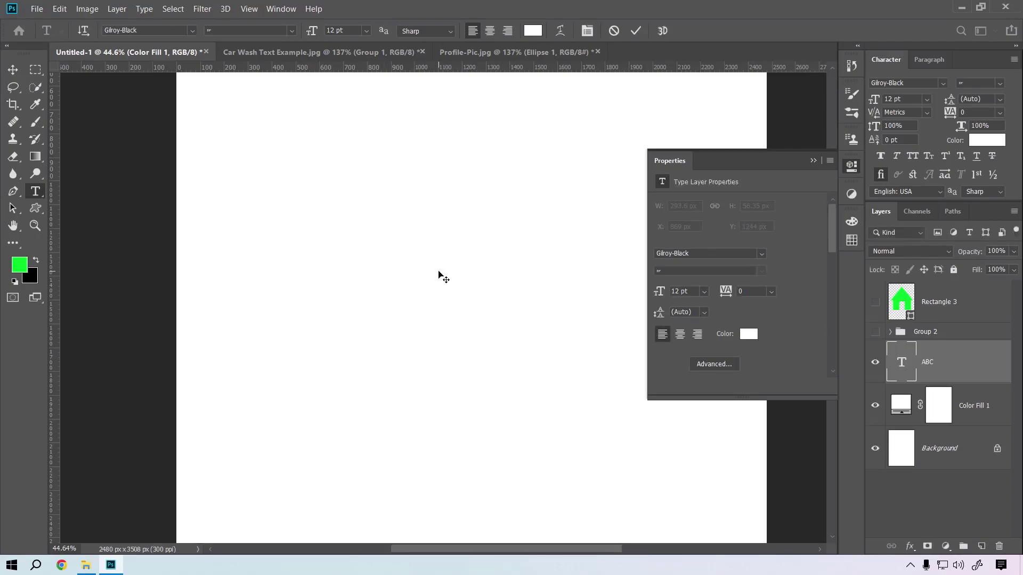
left_click_drag(956, 363, 953, 282)
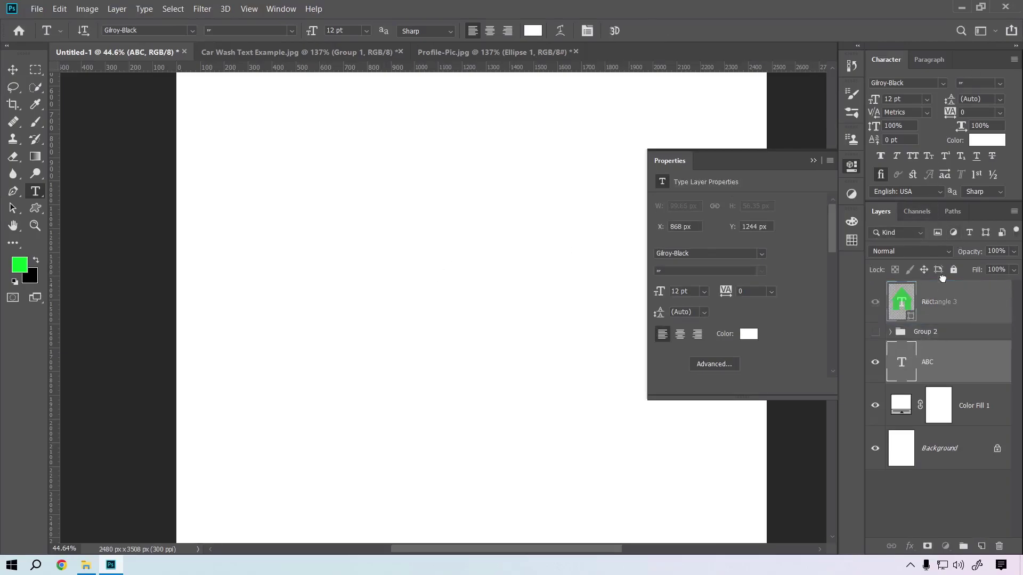
- Make the ABC text black (000000) and scale it up several times larger
left_click(995, 141)
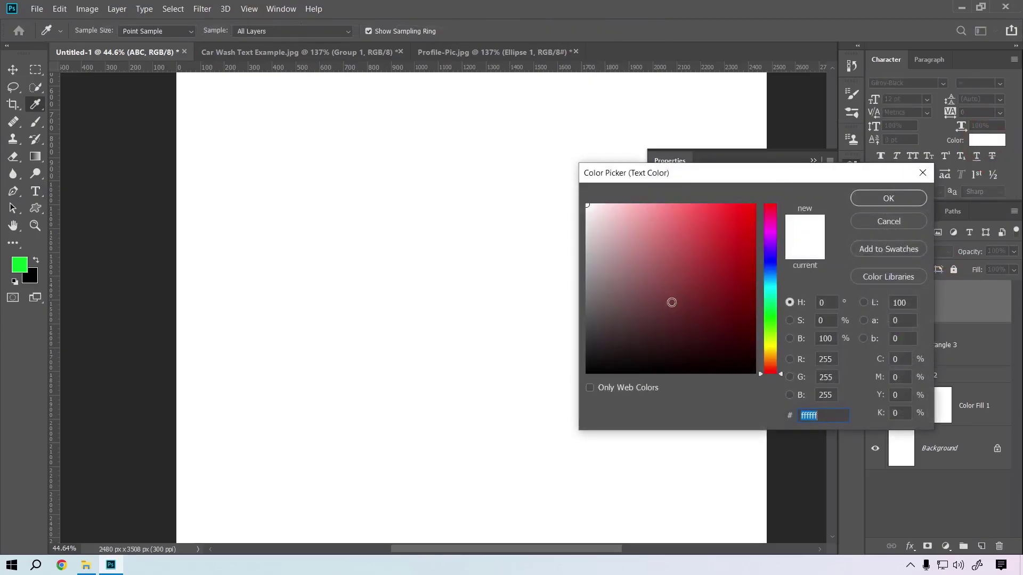
type("000000")
left_click(881, 200)
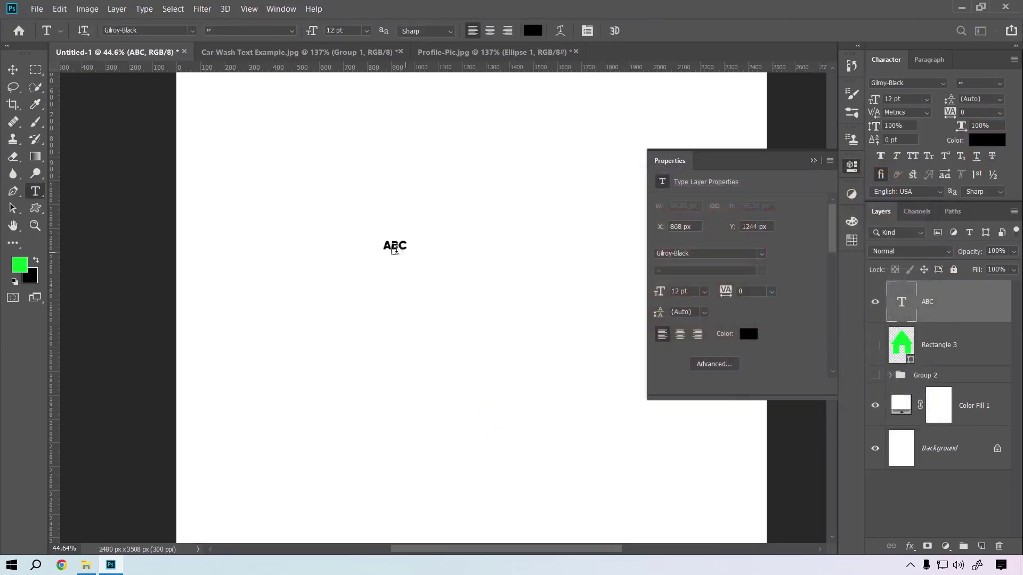
left_click(394, 244)
left_click(13, 69)
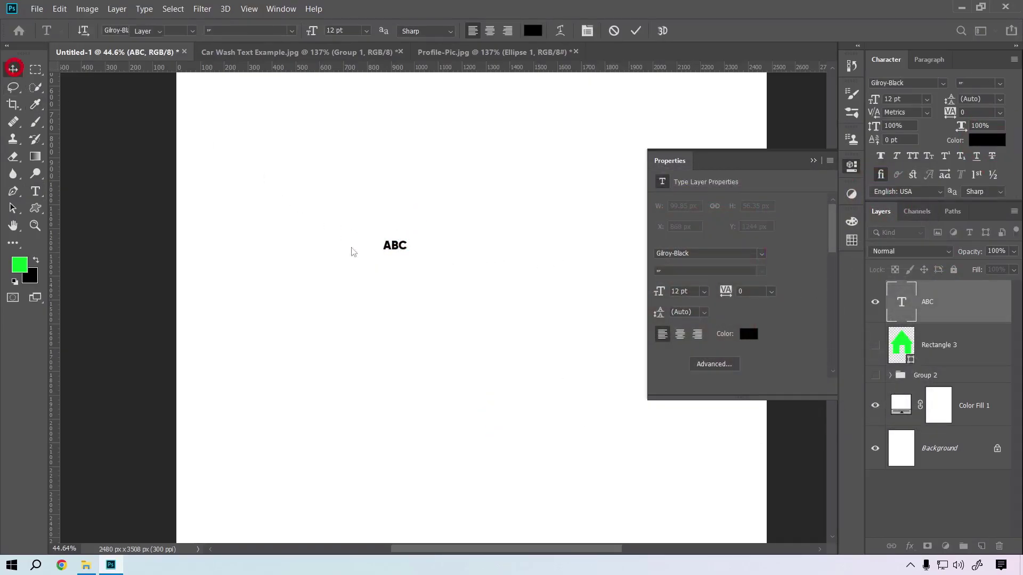
key("ctrl+t")
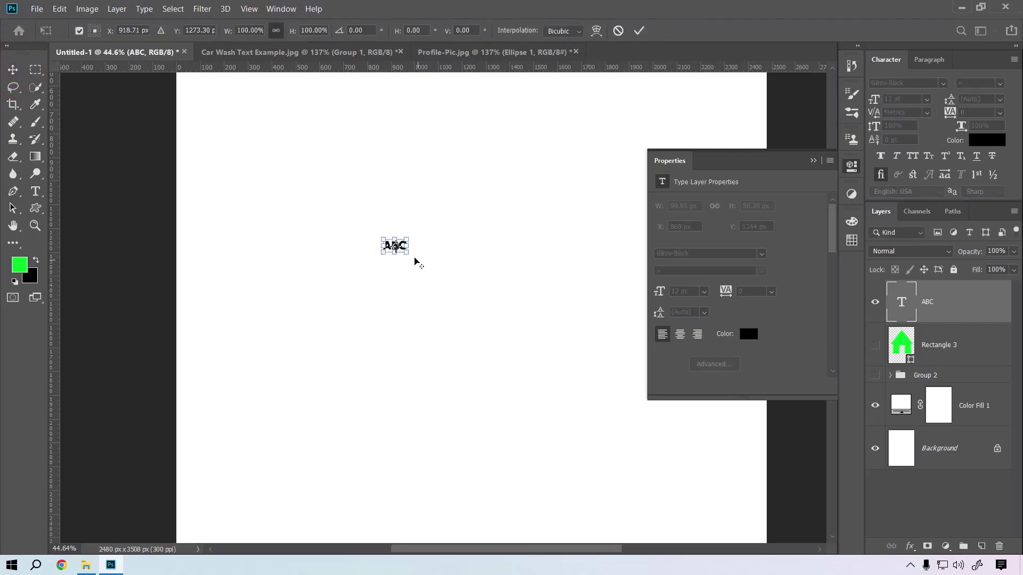
left_click_drag(409, 254, 485, 293)
key("Return")
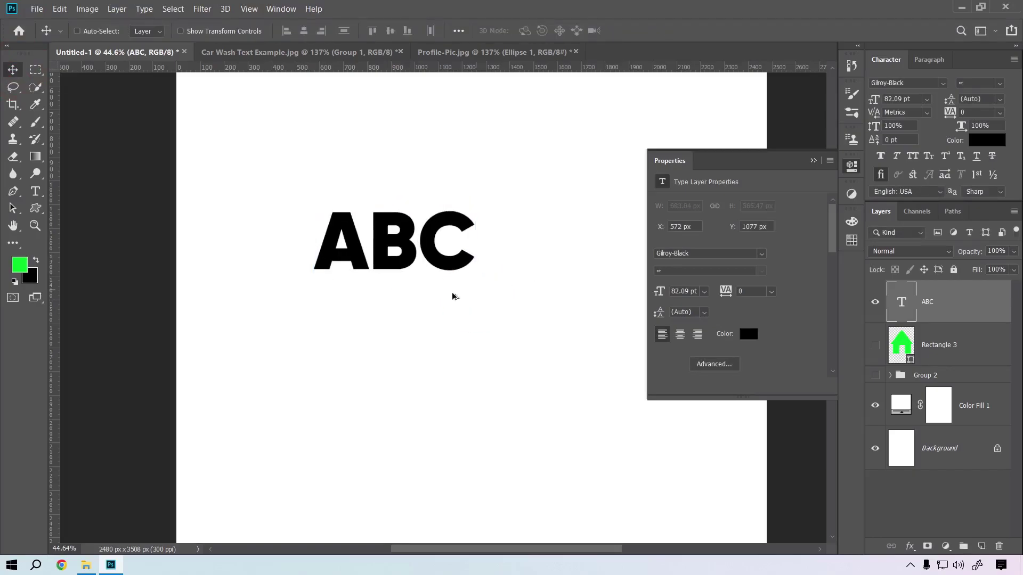
- Duplicate ABC below itself, retype it as 'Computer', and shrink it to ABC's width
left_click_drag(396, 253, 395, 320)
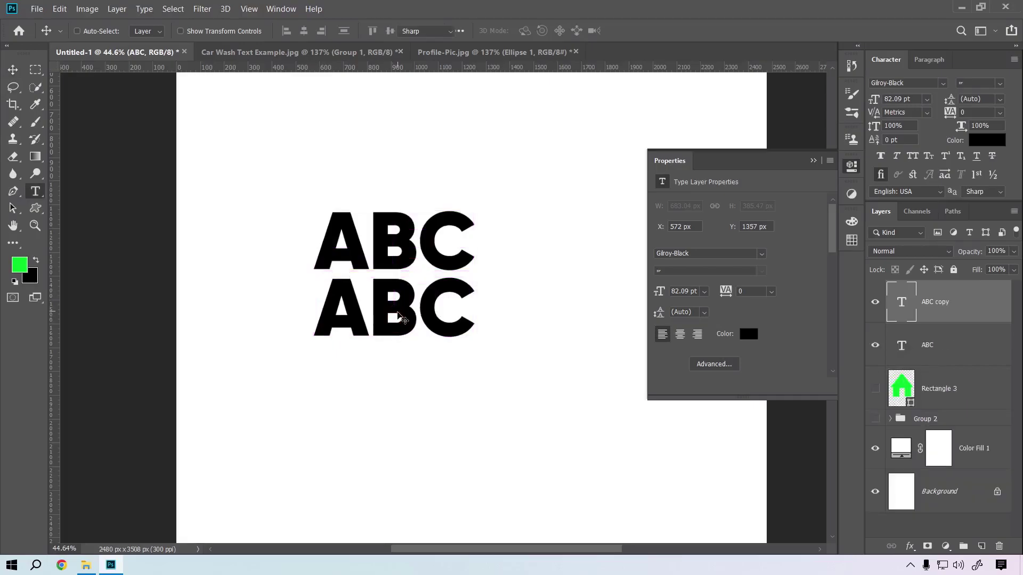
double_click(396, 311)
type("C")
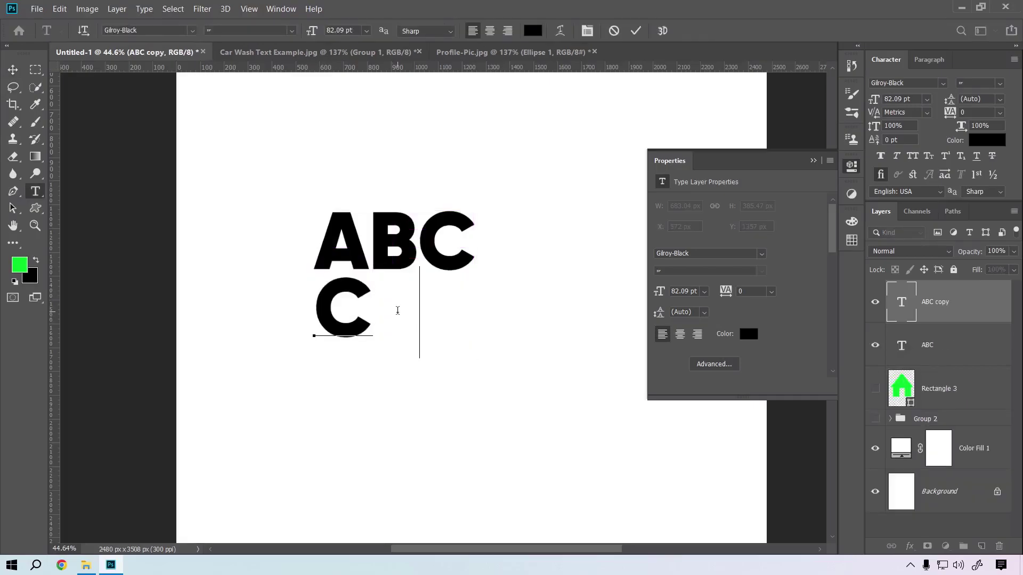
type("omputer")
key("ctrl+Return")
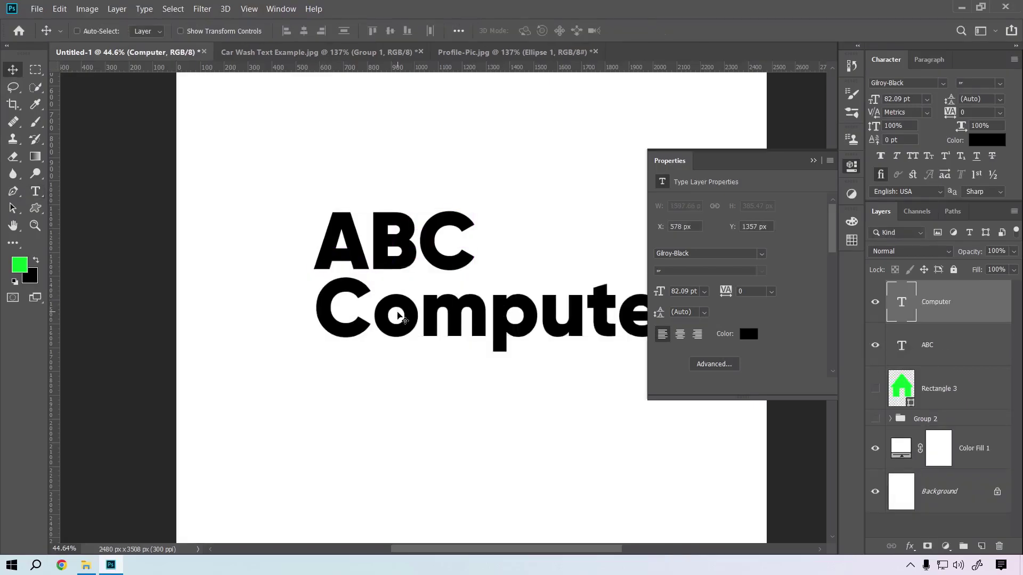
key("ctrl+t")
mouse_move(315, 312)
left_mouse_down()
mouse_move(413, 317)
mouse_move(346, 305)
mouse_move(358, 303)
left_mouse_up()
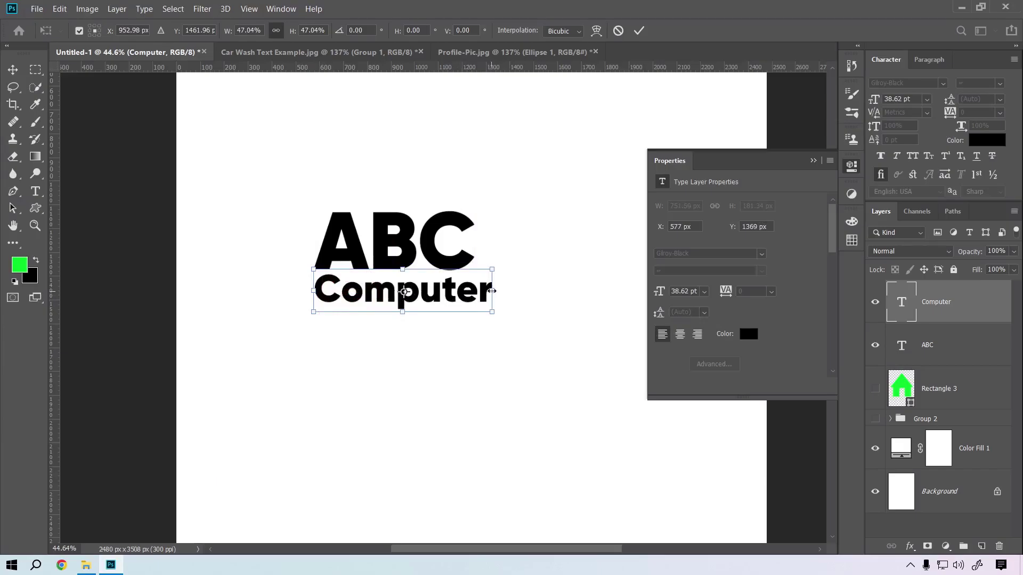
left_click_drag(491, 291, 477, 291)
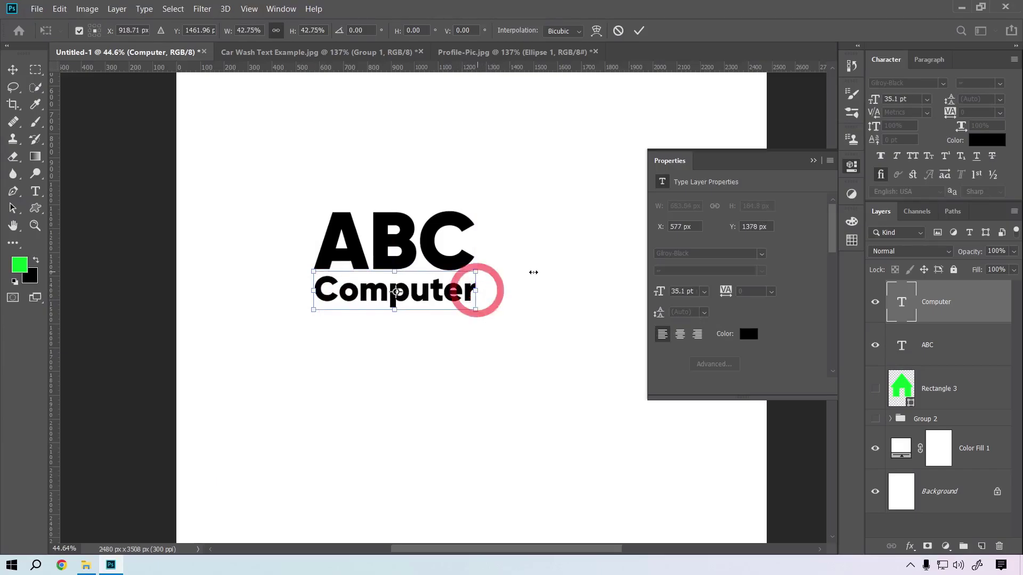
key("Return")
left_click_drag(466, 302, 467, 300)
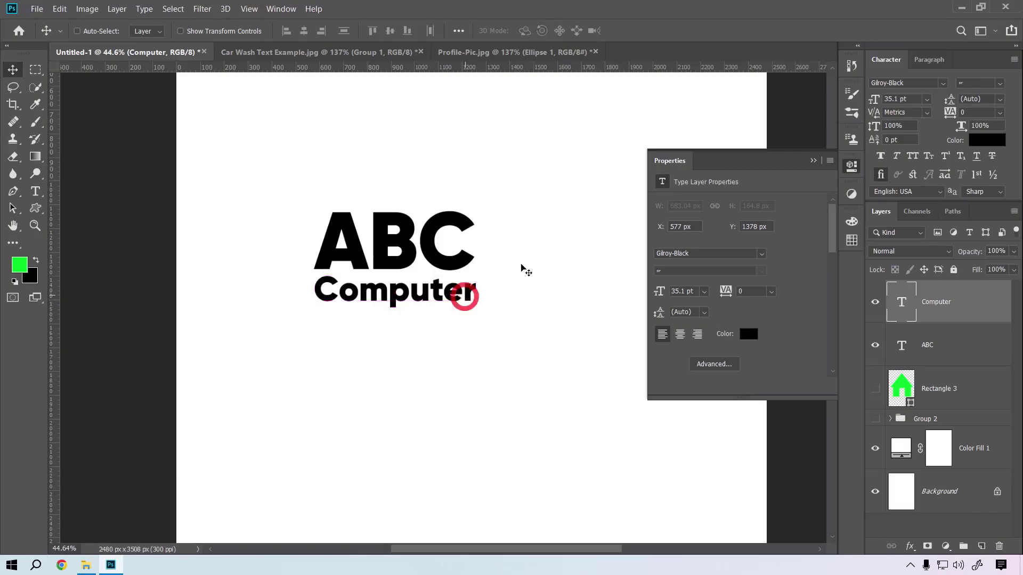
left_click(521, 265)
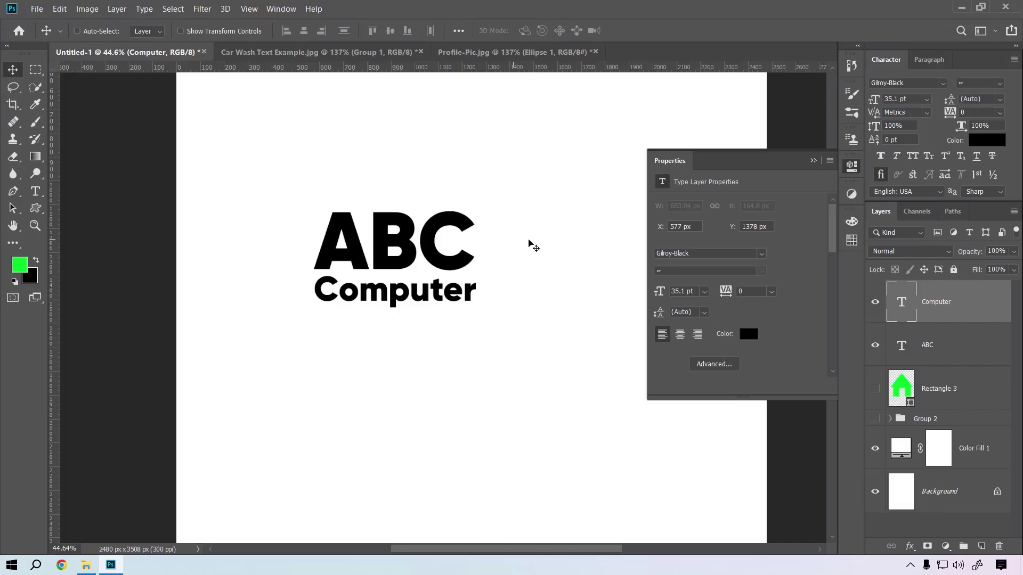
- Select the ABC and Computer text layers and convert both to shapes
left_click(925, 362, "shift")
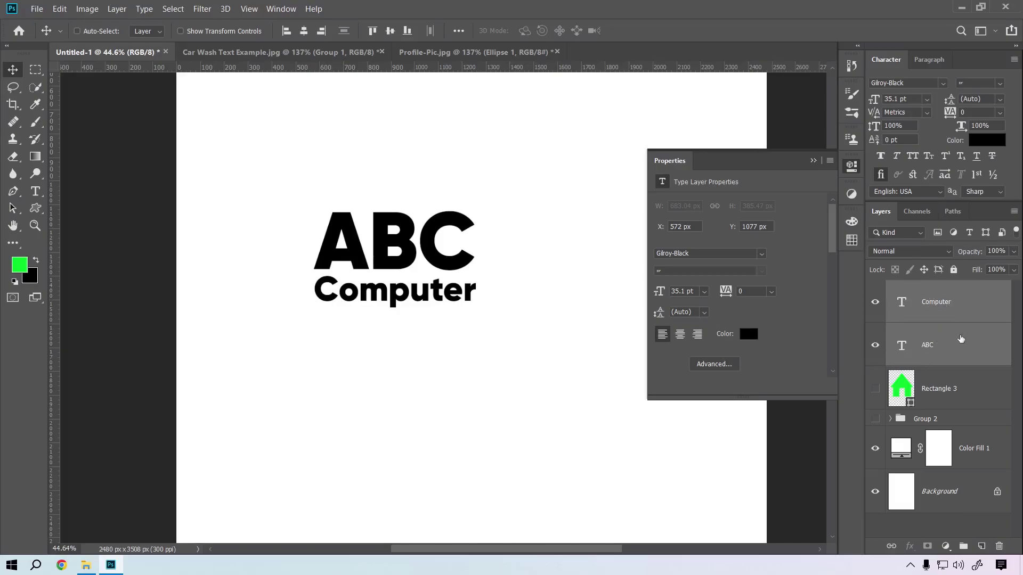
right_click(960, 339)
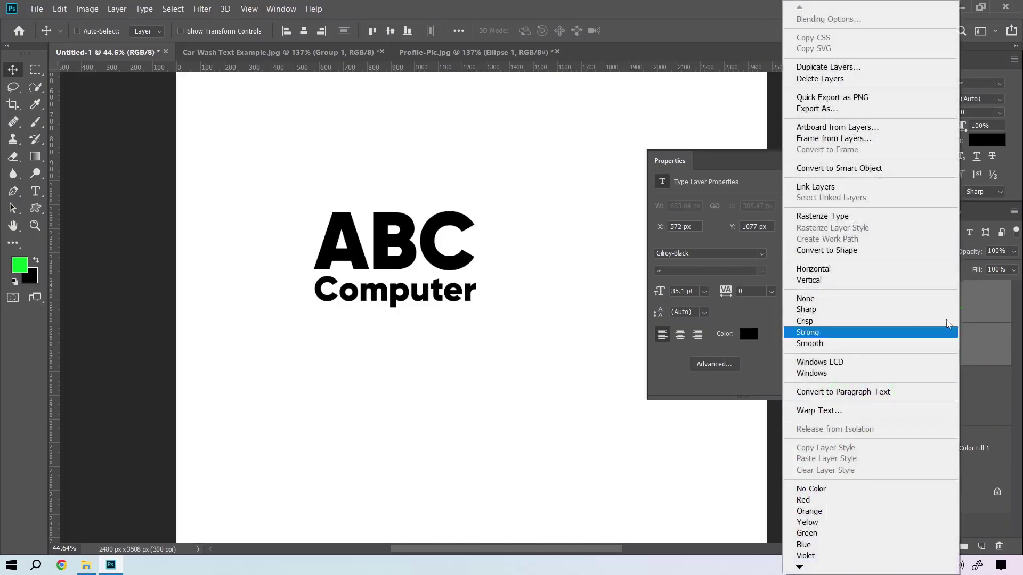
left_click(853, 251)
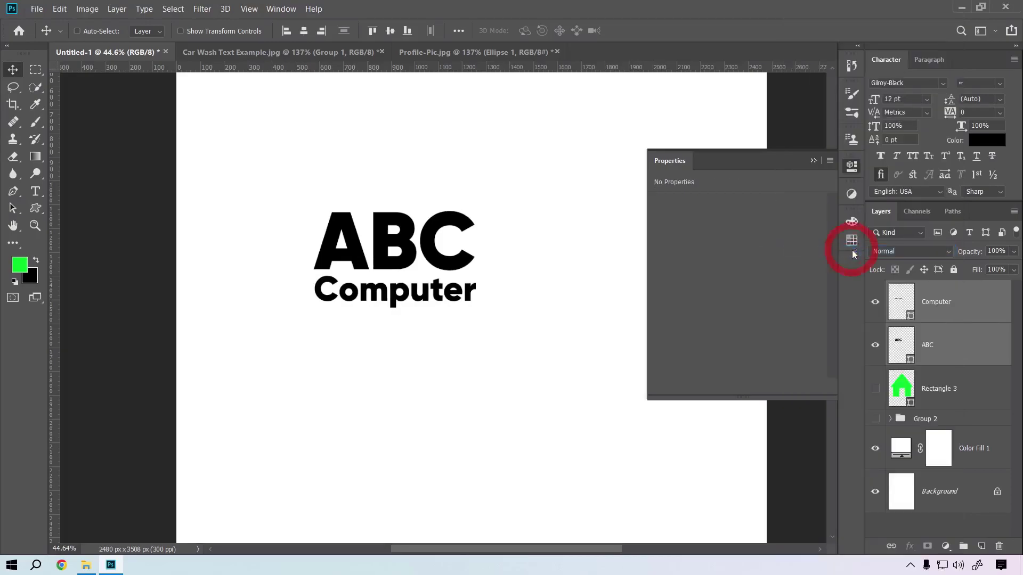
right_click(35, 207)
left_click(61, 205)
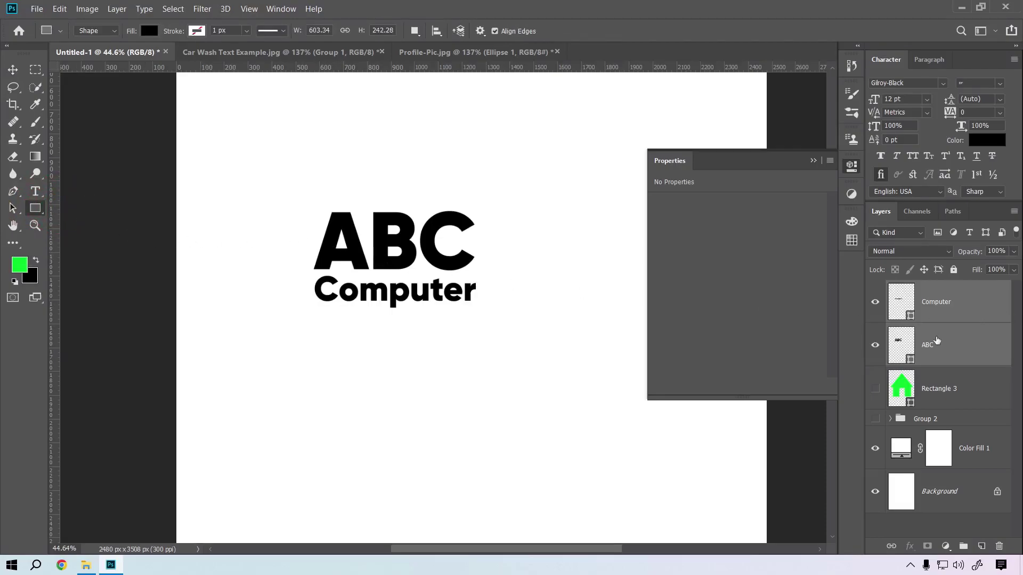
- Merge the two shape layers and define them as a custom shape named 'abc She'
key("ctrl+e")
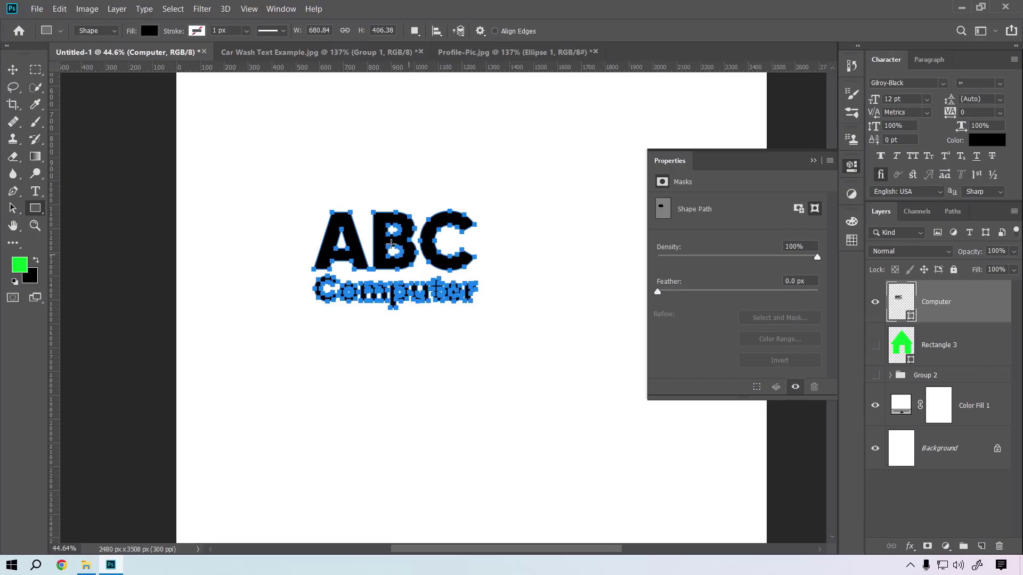
right_click(380, 239)
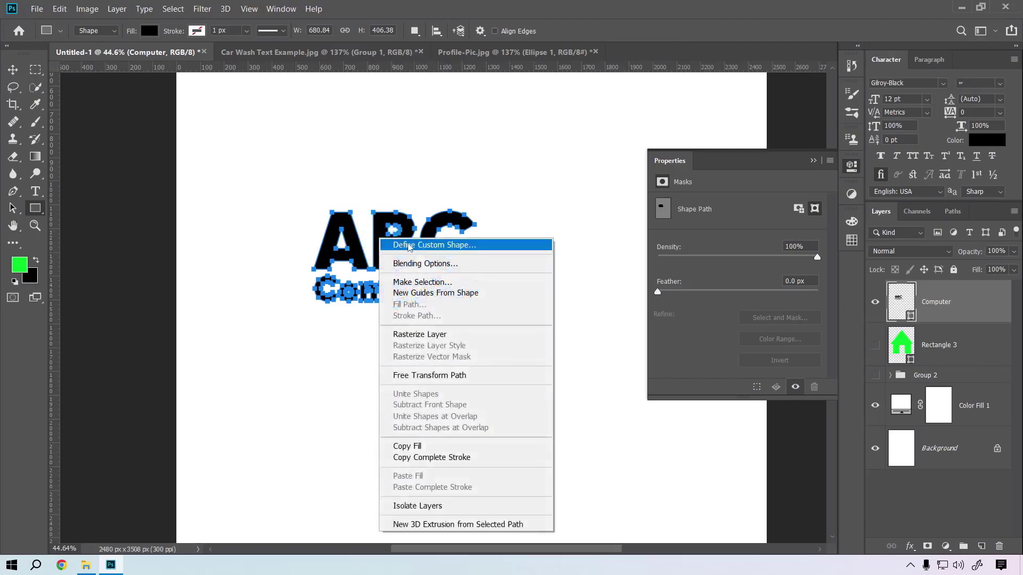
left_click(405, 245)
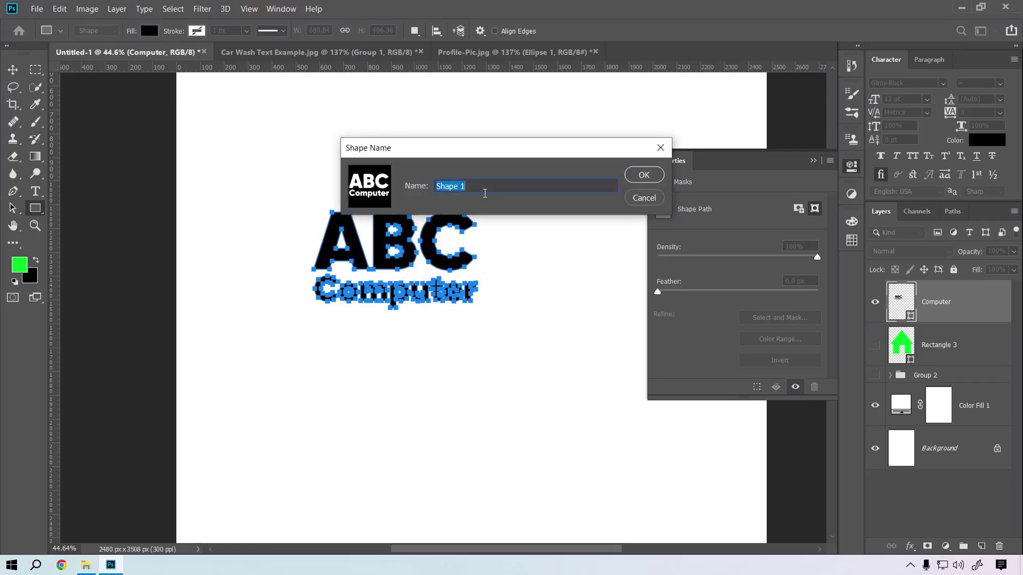
type("abc Sh")
type("e")
key("Return")
key("v")
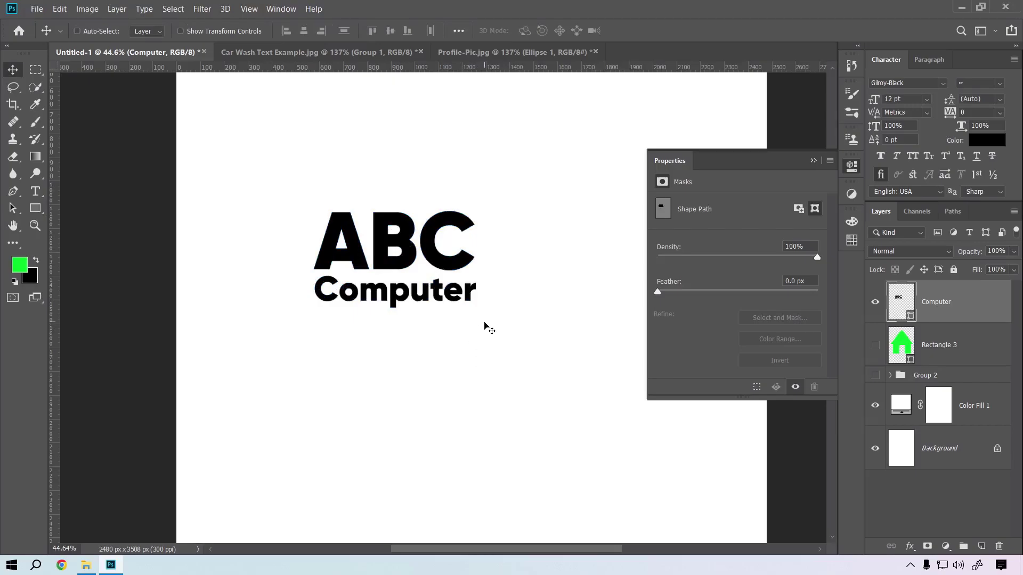
- Undo back to editable text, make COMPUTER all caps, and narrow it to fit under ABC
key("ctrl+z")
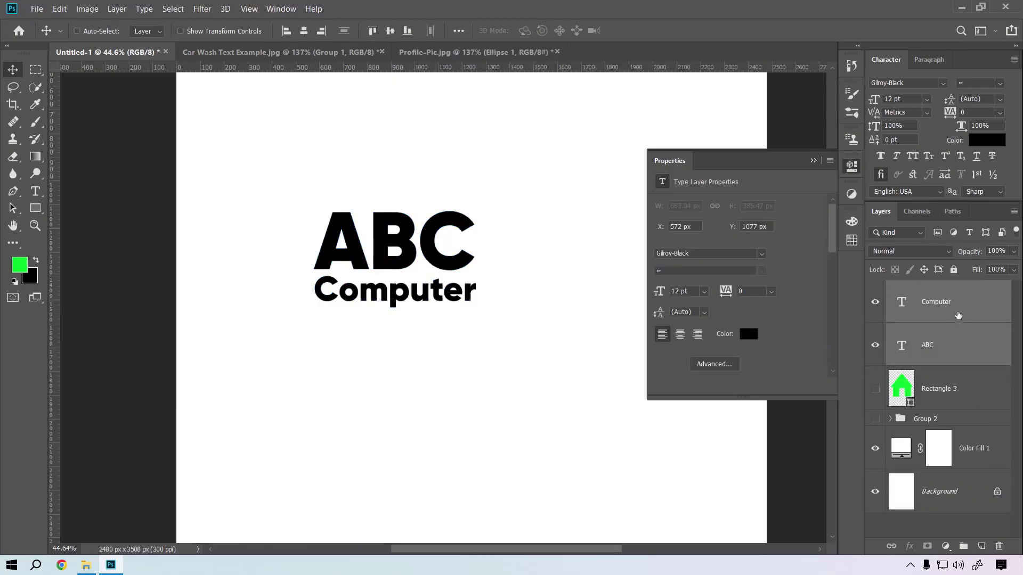
left_click(913, 156)
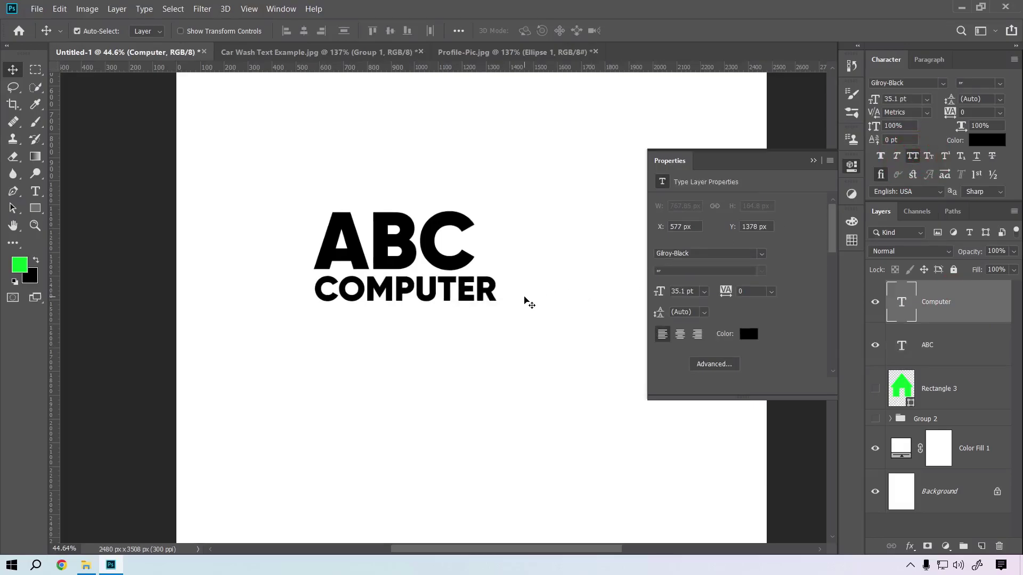
key("ctrl+t")
left_click_drag(499, 291, 476, 292)
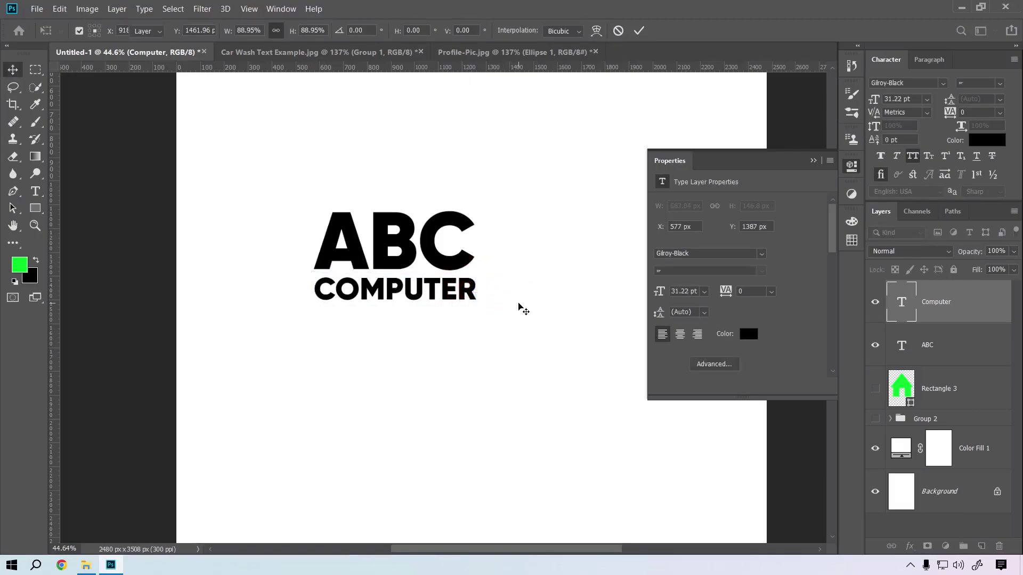
key("Return")
- Convert the ABC and COMPUTER text layers to shapes and merge them into one
left_click(949, 352, "shift")
right_click(950, 358)
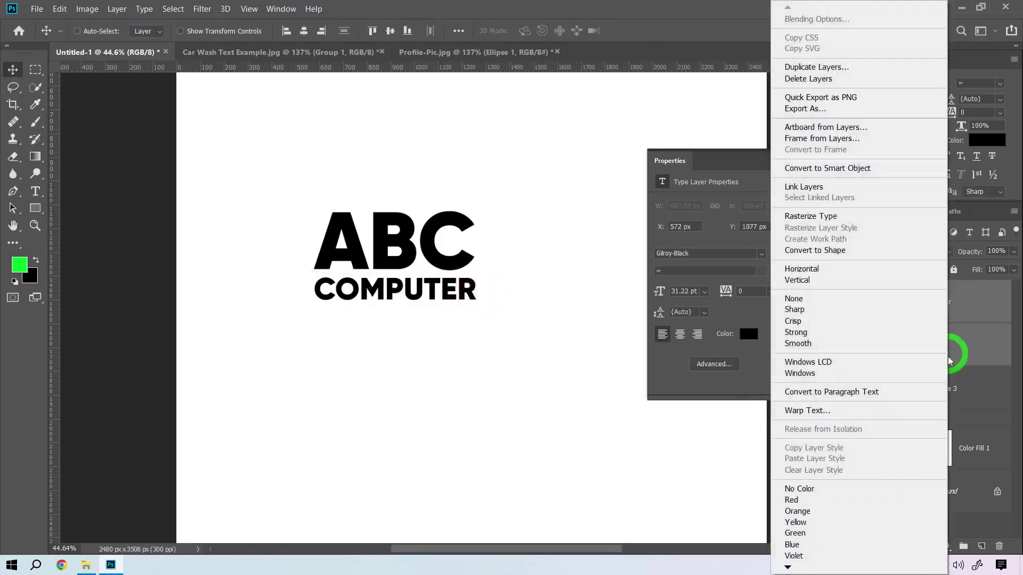
left_click(835, 250)
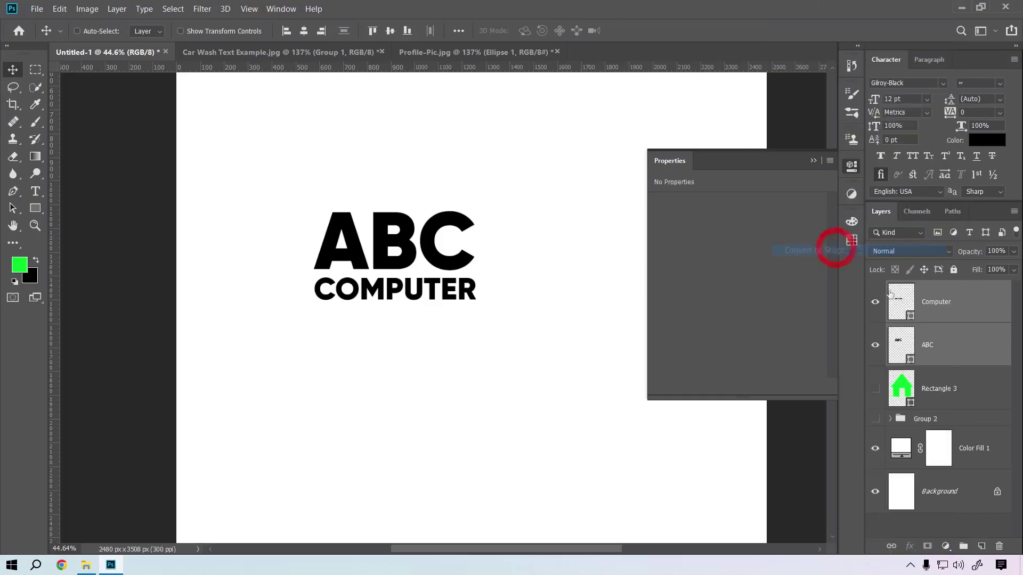
key("ctrl+e")
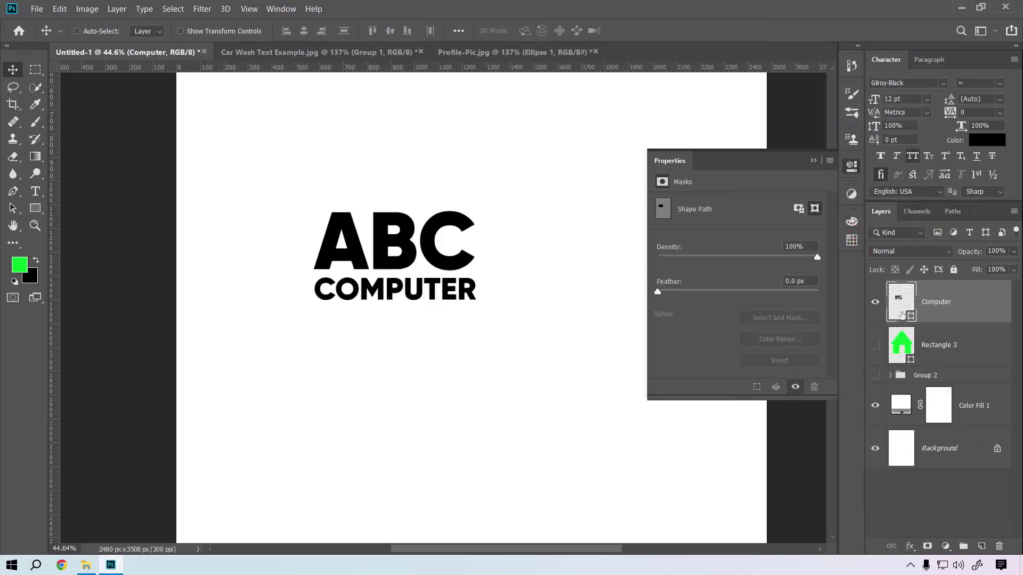
left_click(35, 208)
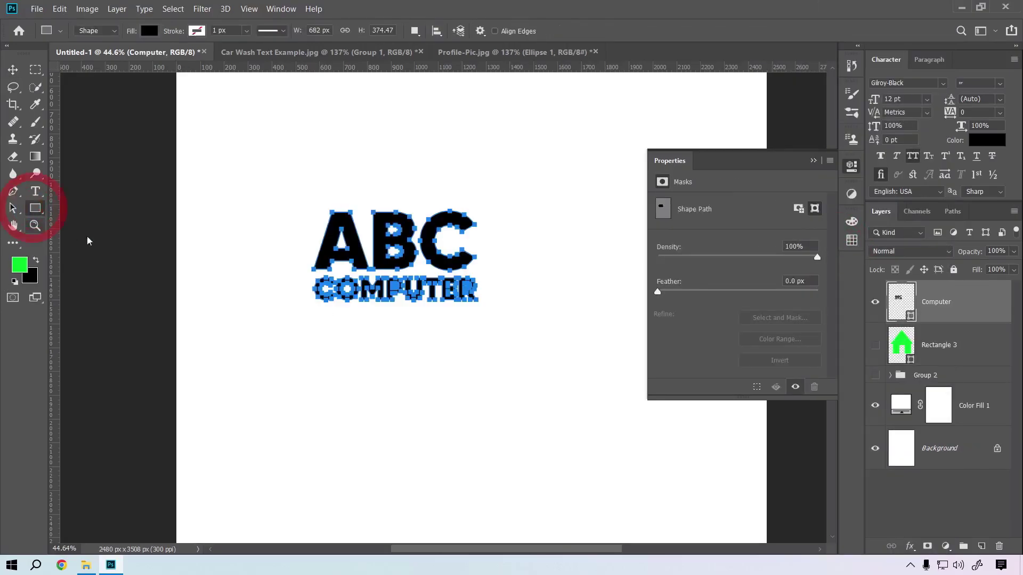
- Save the merged lettering as a custom shape named 'A'
right_click(414, 261)
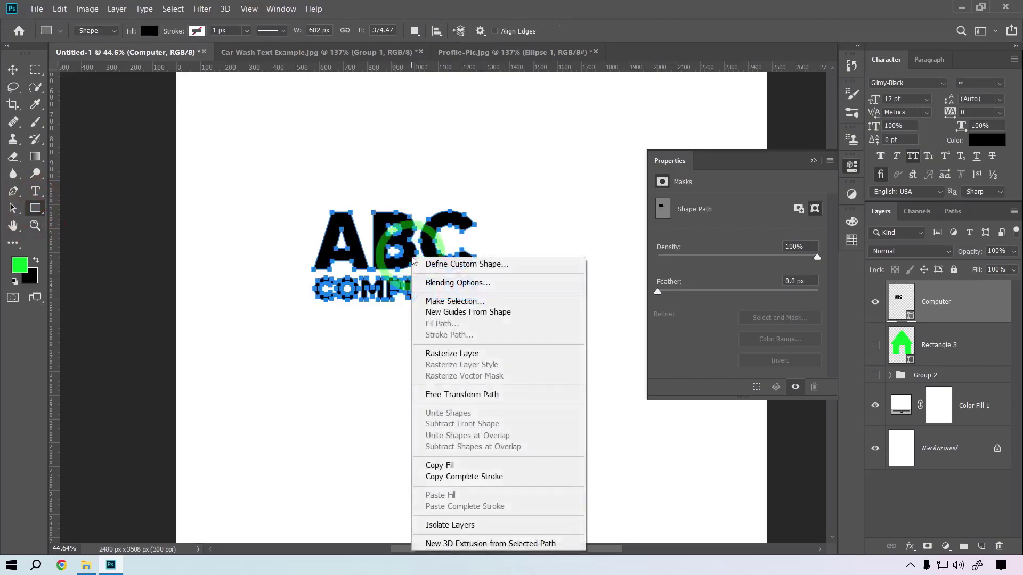
left_click(437, 264)
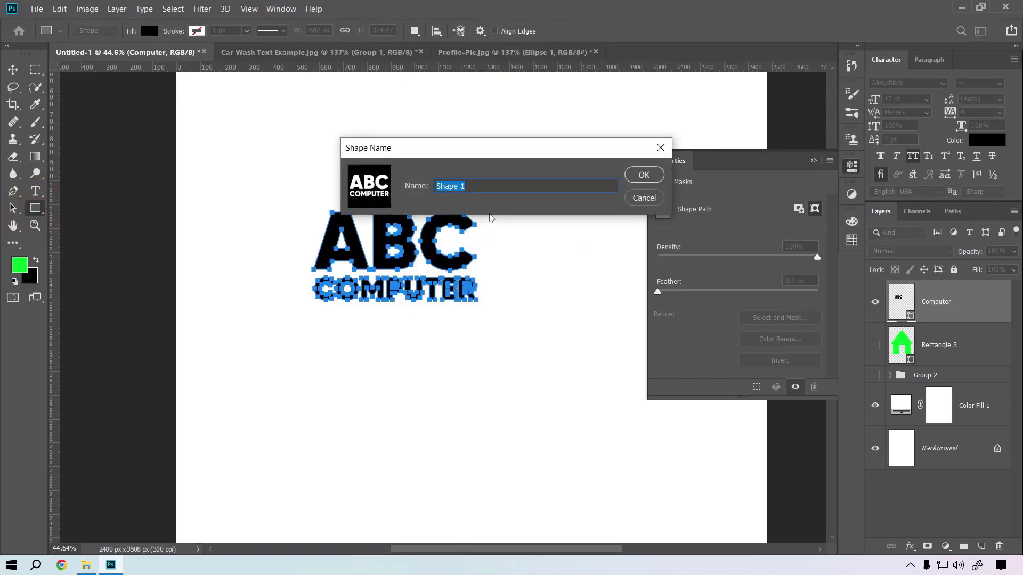
type("ABC SHAPE")
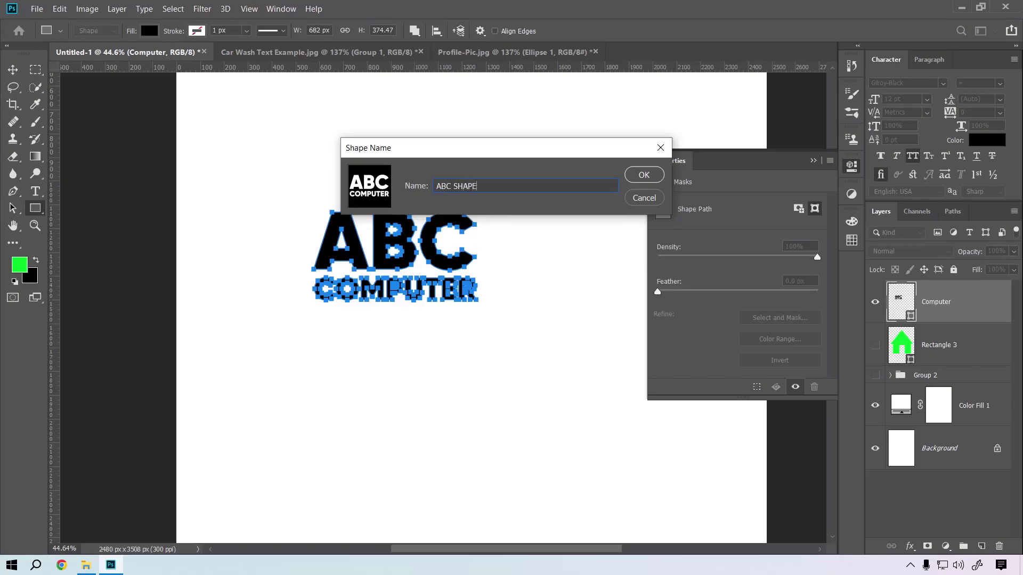
key("Return")
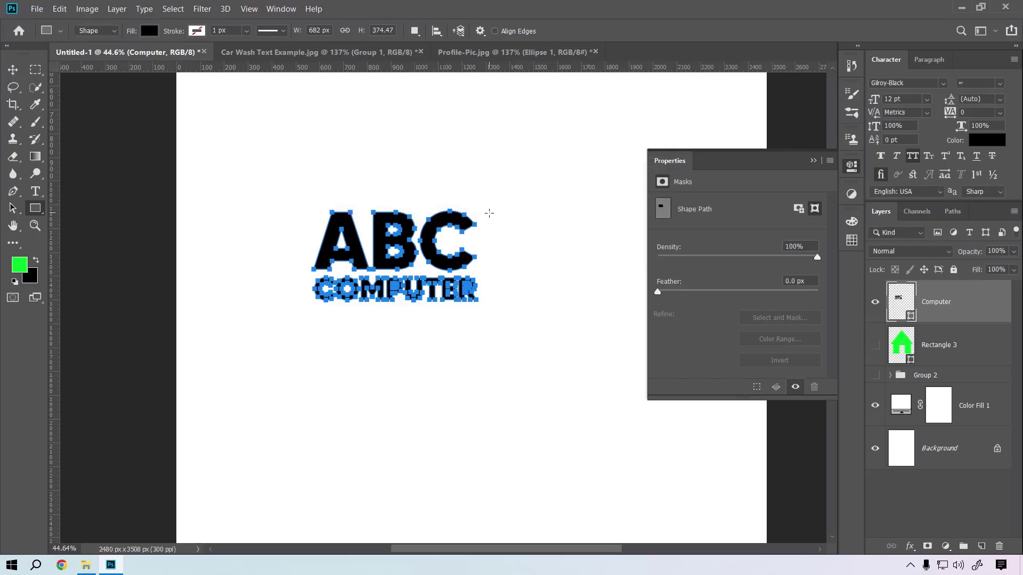
- Open Car Example.jpg from the Example folder in Photoshop
key("v")
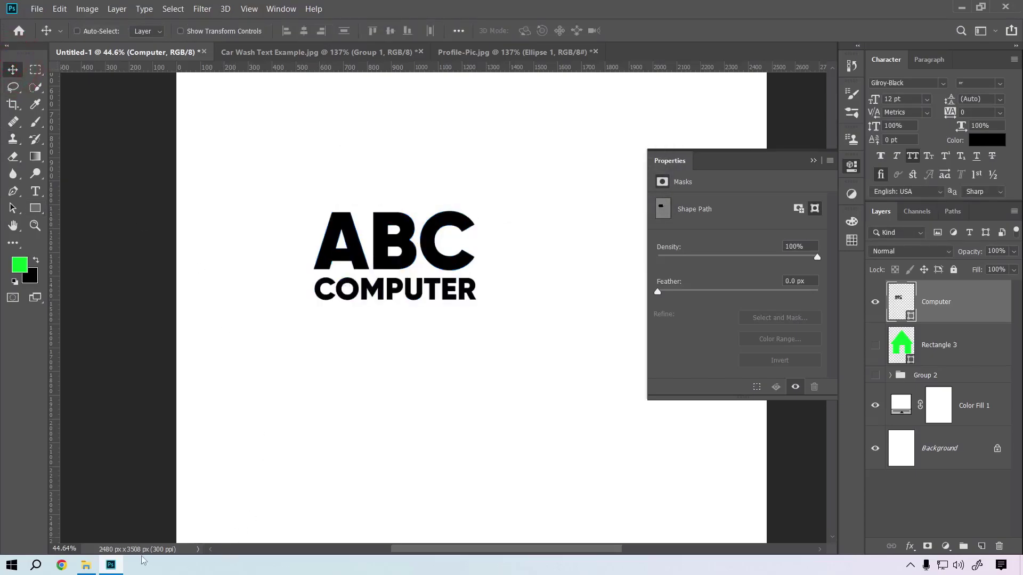
left_click(86, 565)
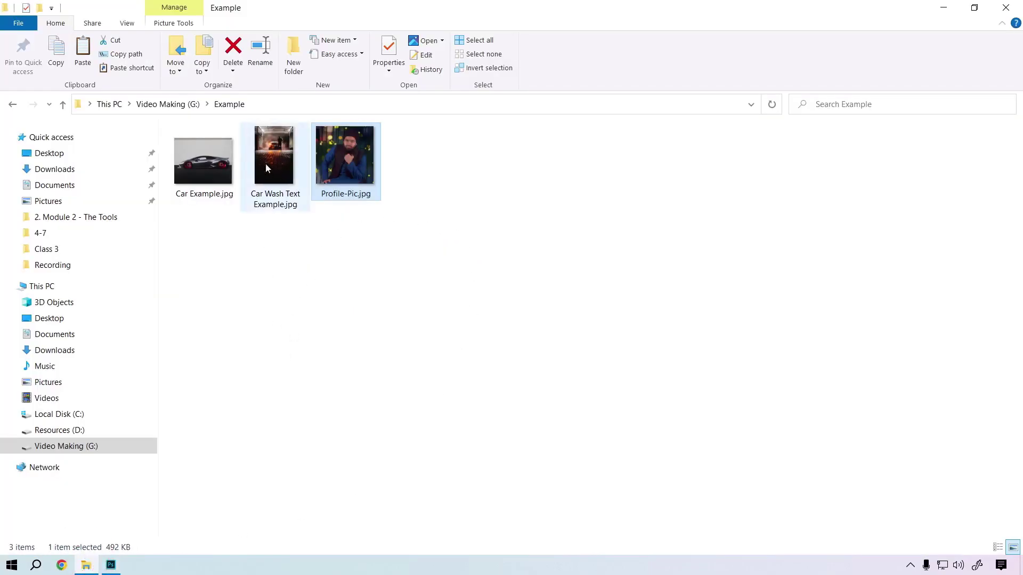
mouse_move(203, 160)
left_mouse_down()
mouse_move(510, 6)
mouse_move(551, 19)
left_mouse_up()
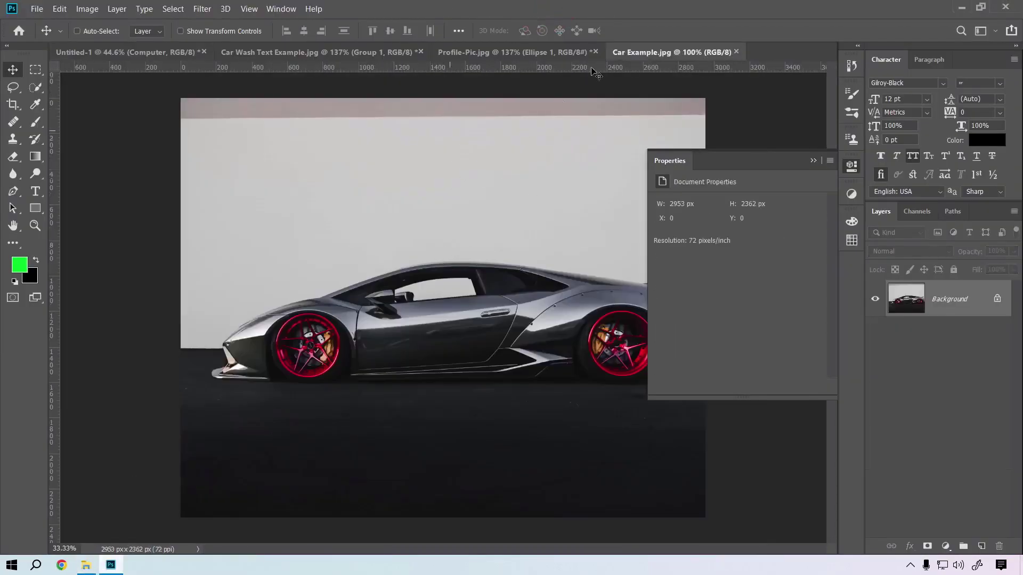
- Draw the ABC Computer custom shape below the car in the photo
left_click(35, 207)
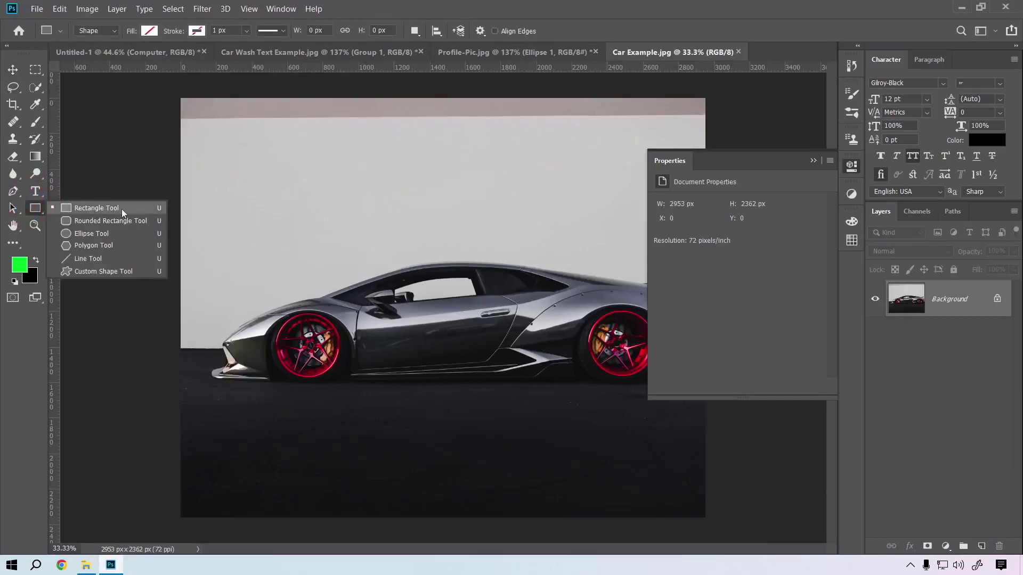
left_click(109, 271)
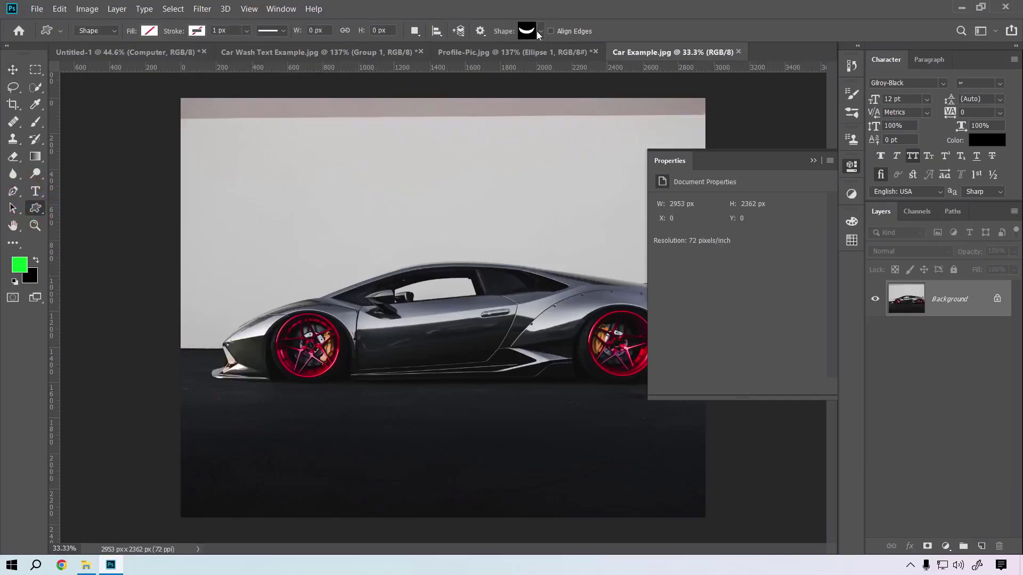
left_click(538, 32)
left_click(540, 269)
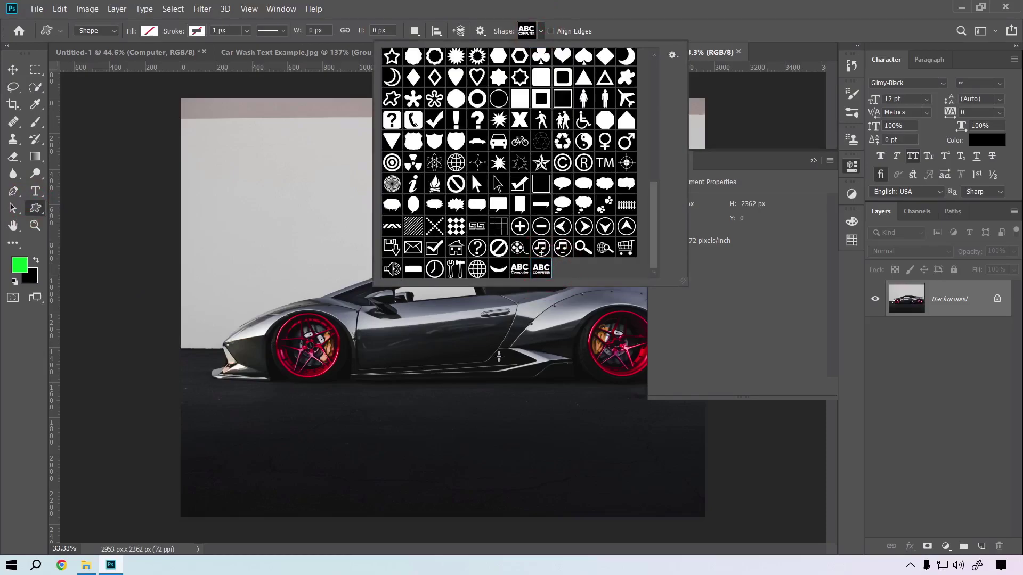
mouse_move(362, 410)
left_mouse_down()
mouse_move(471, 483)
mouse_move(580, 508)
left_mouse_up()
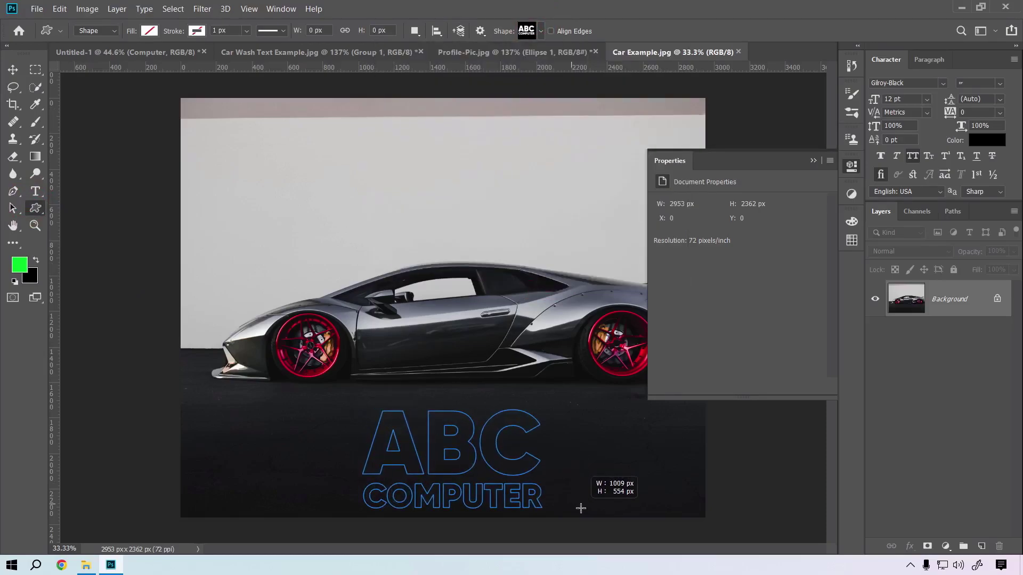
left_click_drag(581, 508, 565, 494)
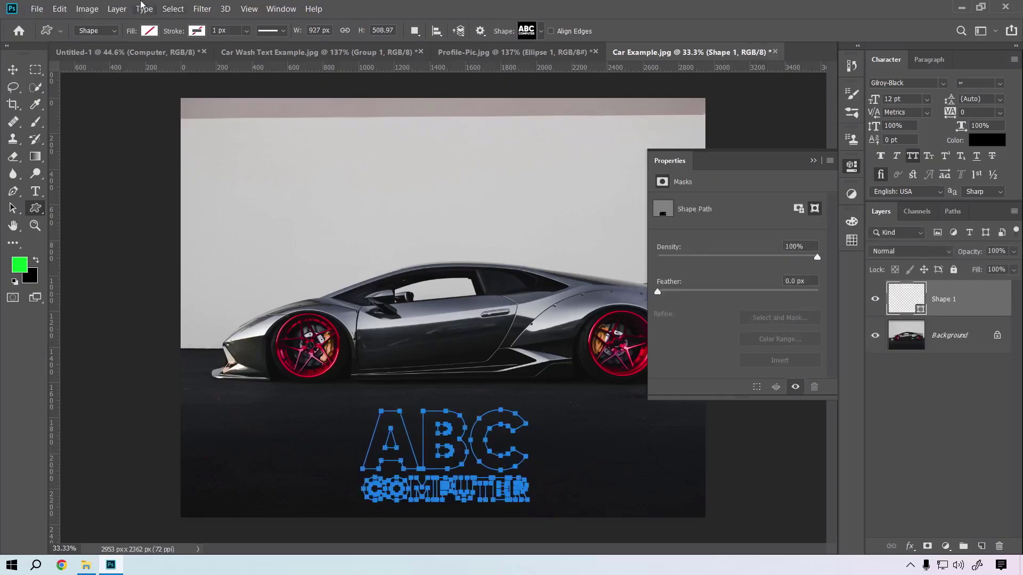
- Fill the ABC COMPUTER shape with white and move it up and right under the car
left_click(150, 31)
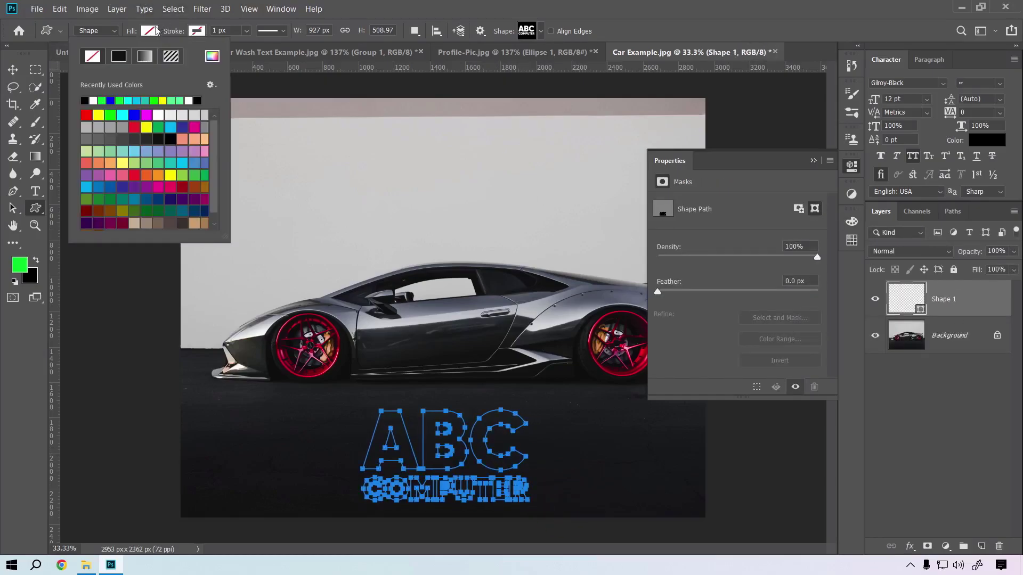
left_click(94, 100)
left_click(14, 71)
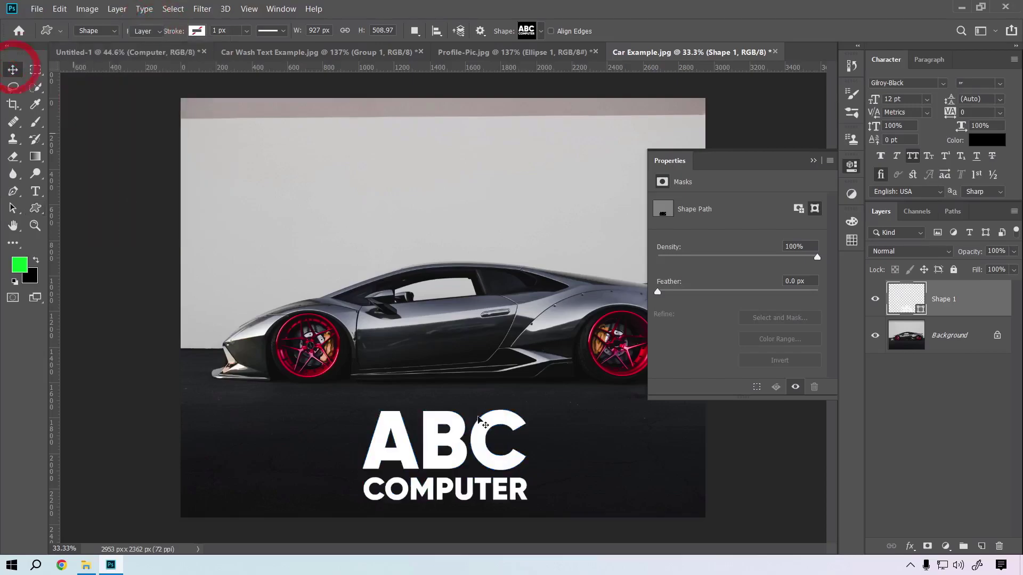
mouse_move(460, 464)
left_mouse_down()
mouse_move(480, 442)
mouse_move(479, 451)
mouse_move(526, 444)
left_mouse_up()
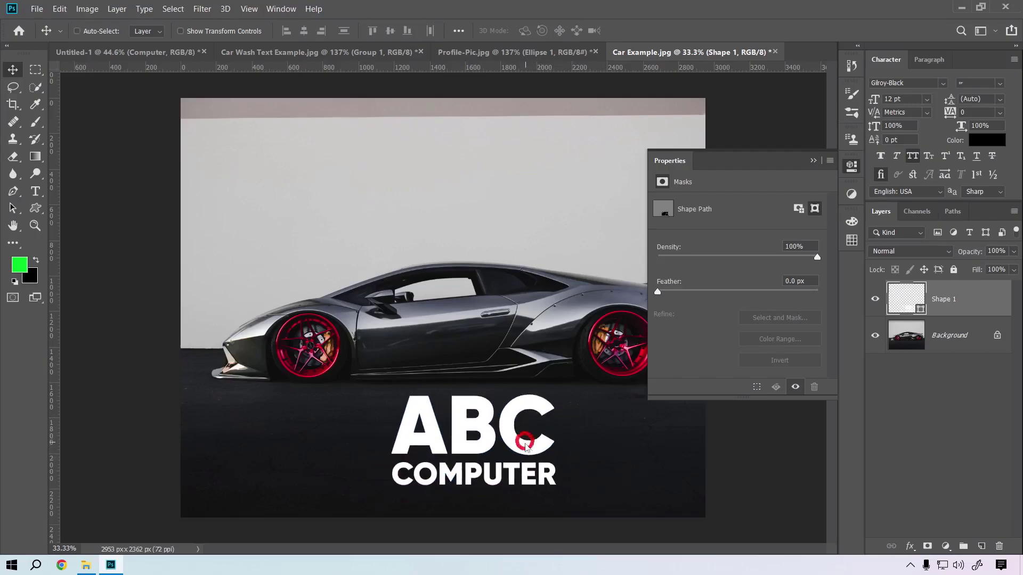
- Zoom in on TER and pull the R stem's bottom anchor down into a spike
left_click(38, 210)
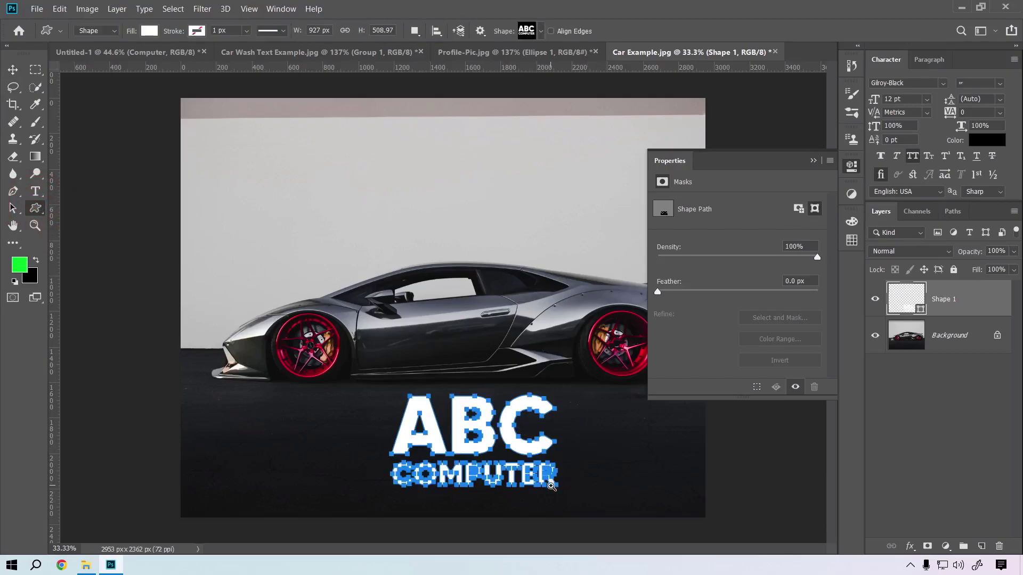
left_click_drag(560, 486, 624, 493)
left_click_drag(539, 404, 537, 365)
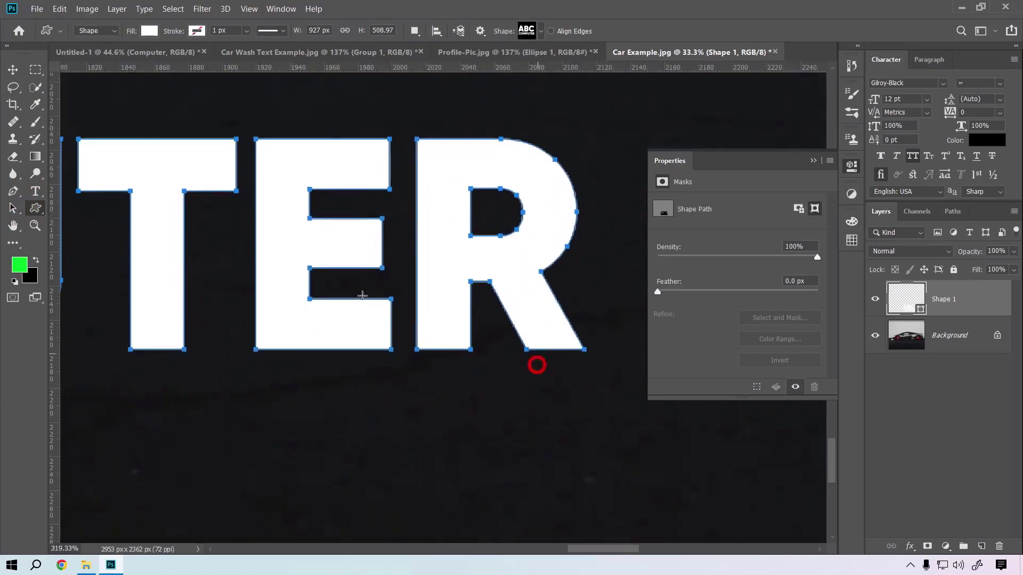
left_click(13, 190)
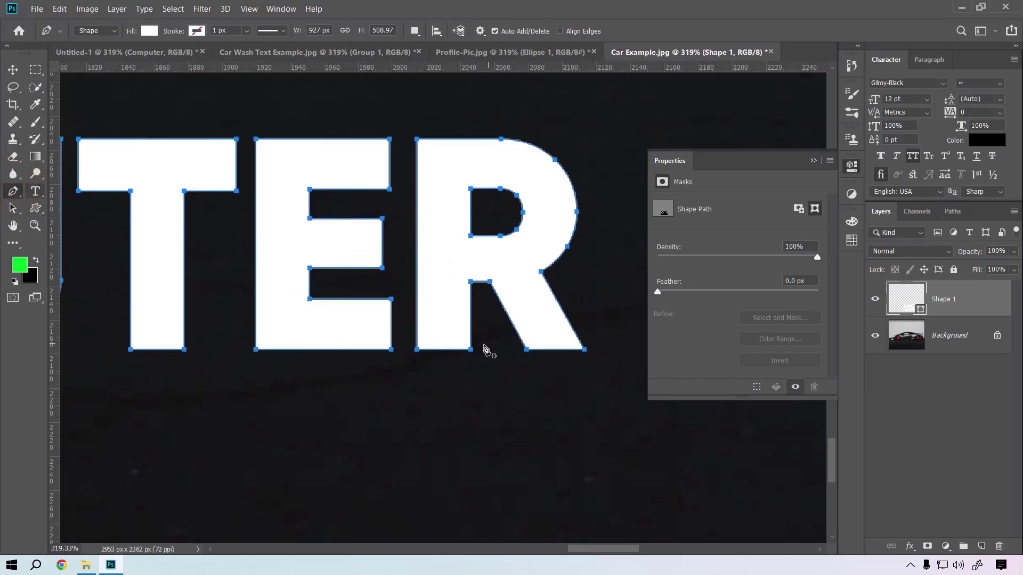
left_click(469, 350, "ctrl")
left_click_drag(470, 350, 469, 431)
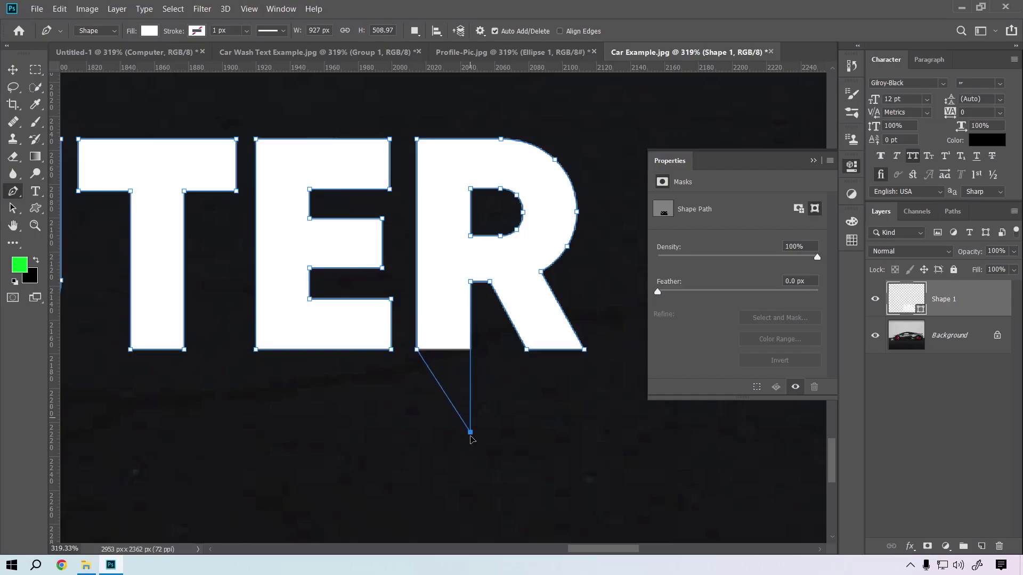
left_click_drag(470, 431, 468, 414)
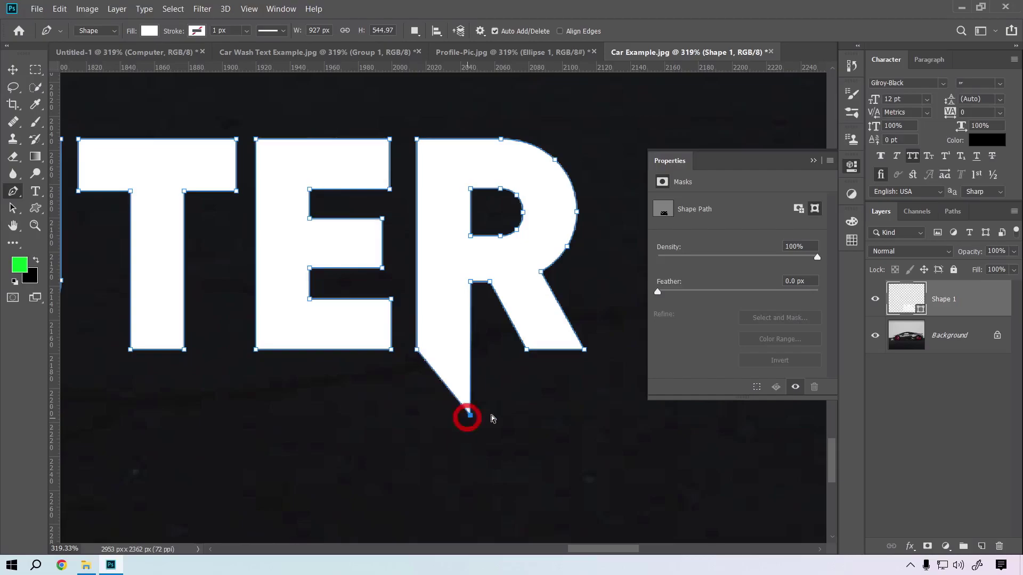
- Fit the whole image on screen and deselect the shape layer to hide its path
key("v")
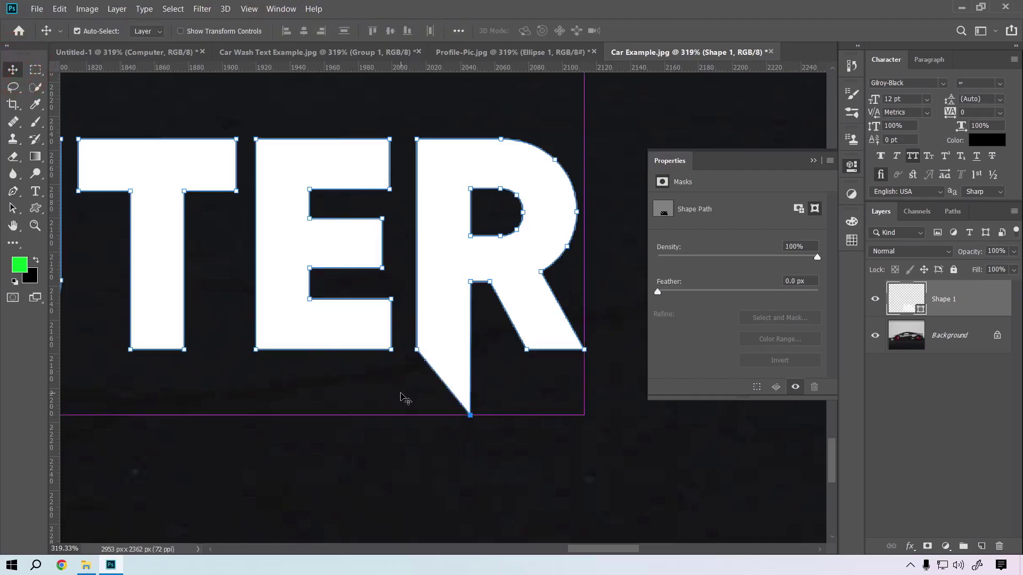
key("ctrl+0")
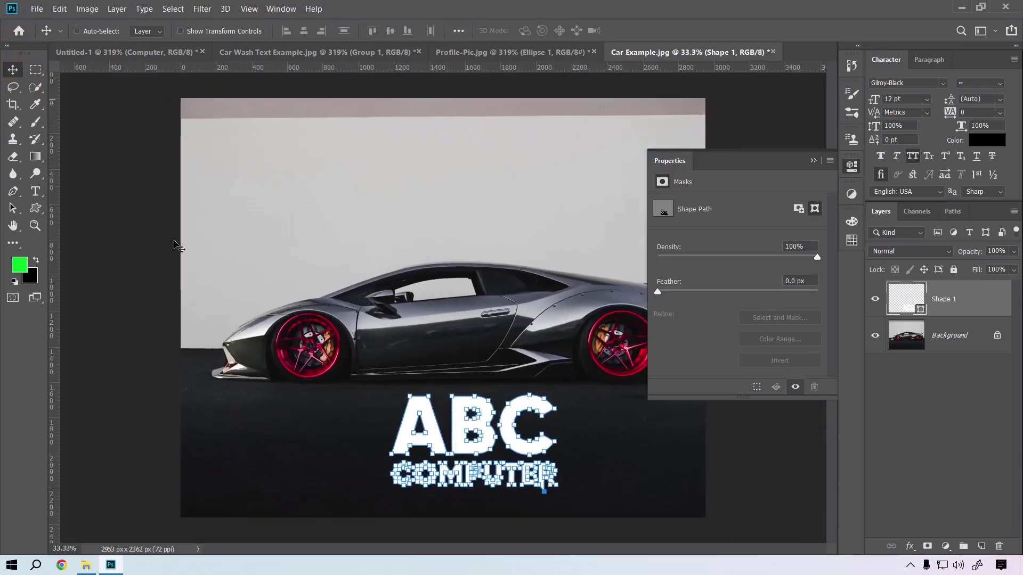
left_click(938, 457)
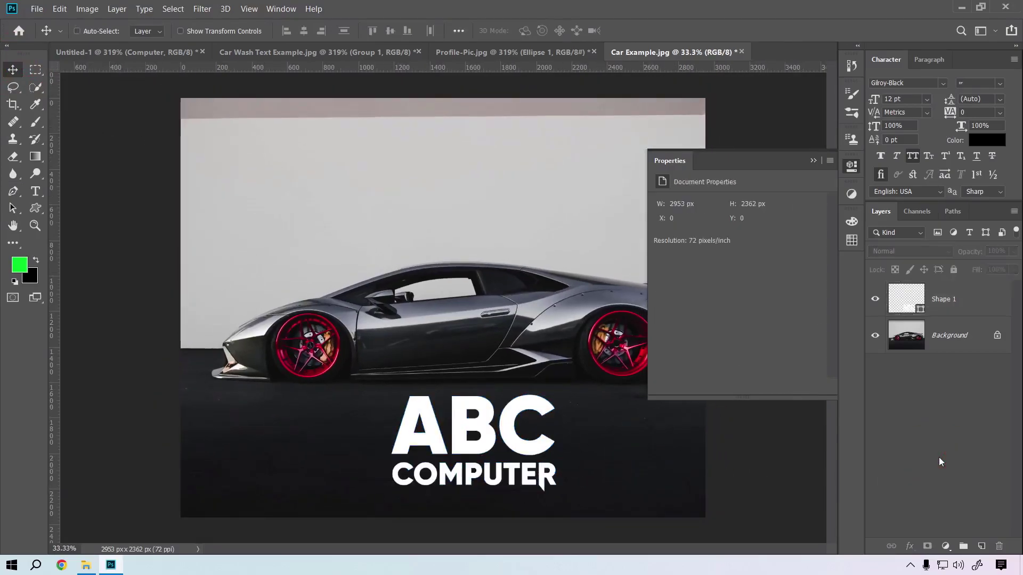